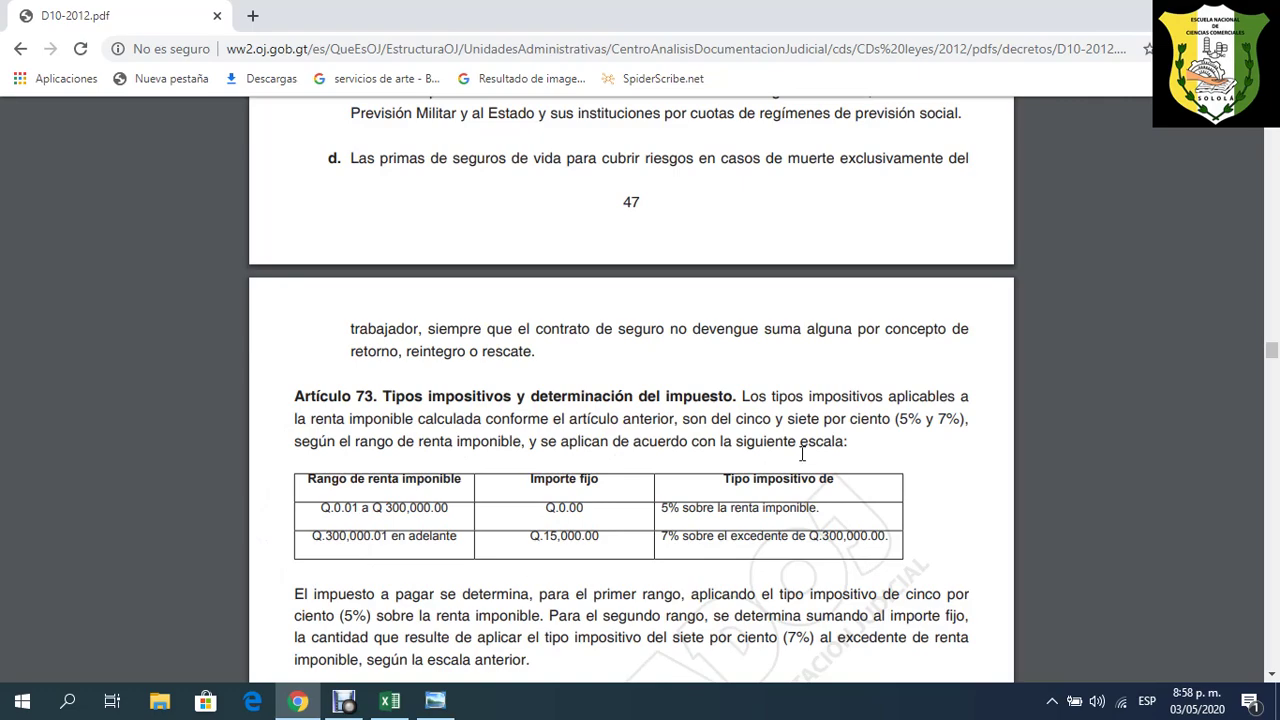
# - Review the deductions allowed under Artículo 72 in the D10-2012.pdf decree
pyautogui.scroll(10, 603, 469)
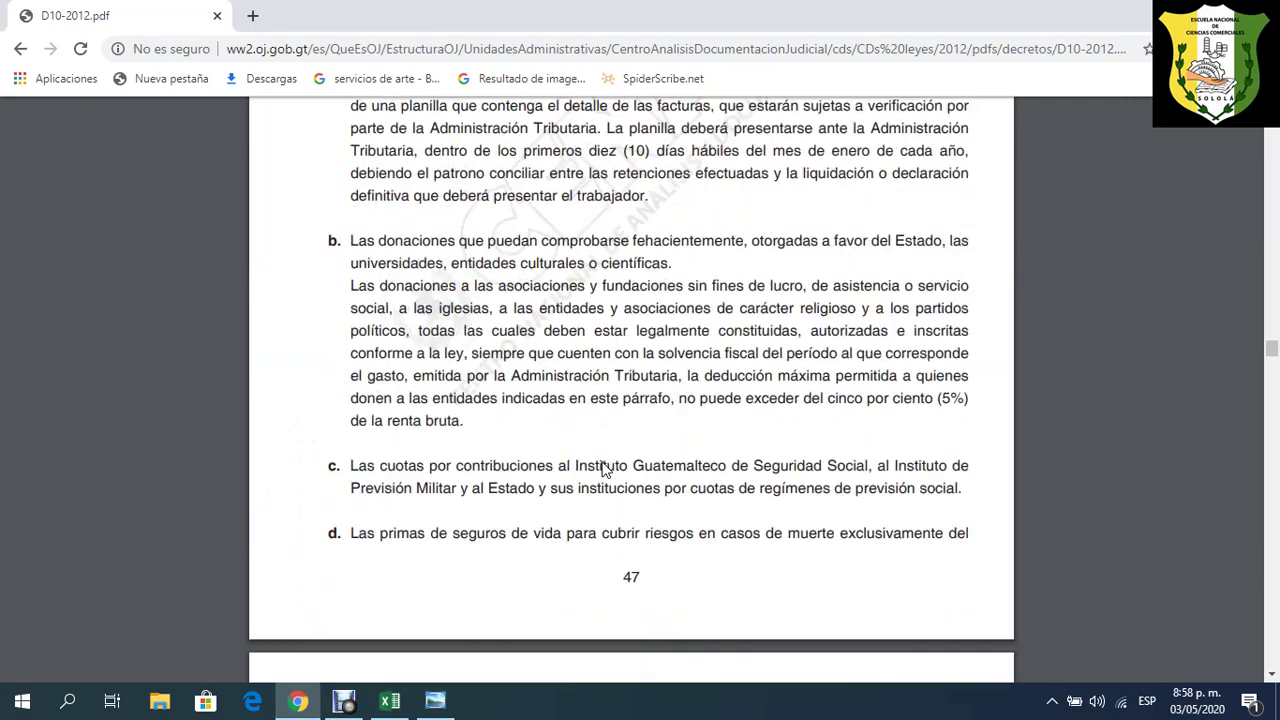
pyautogui.scroll(-3, 603, 469)
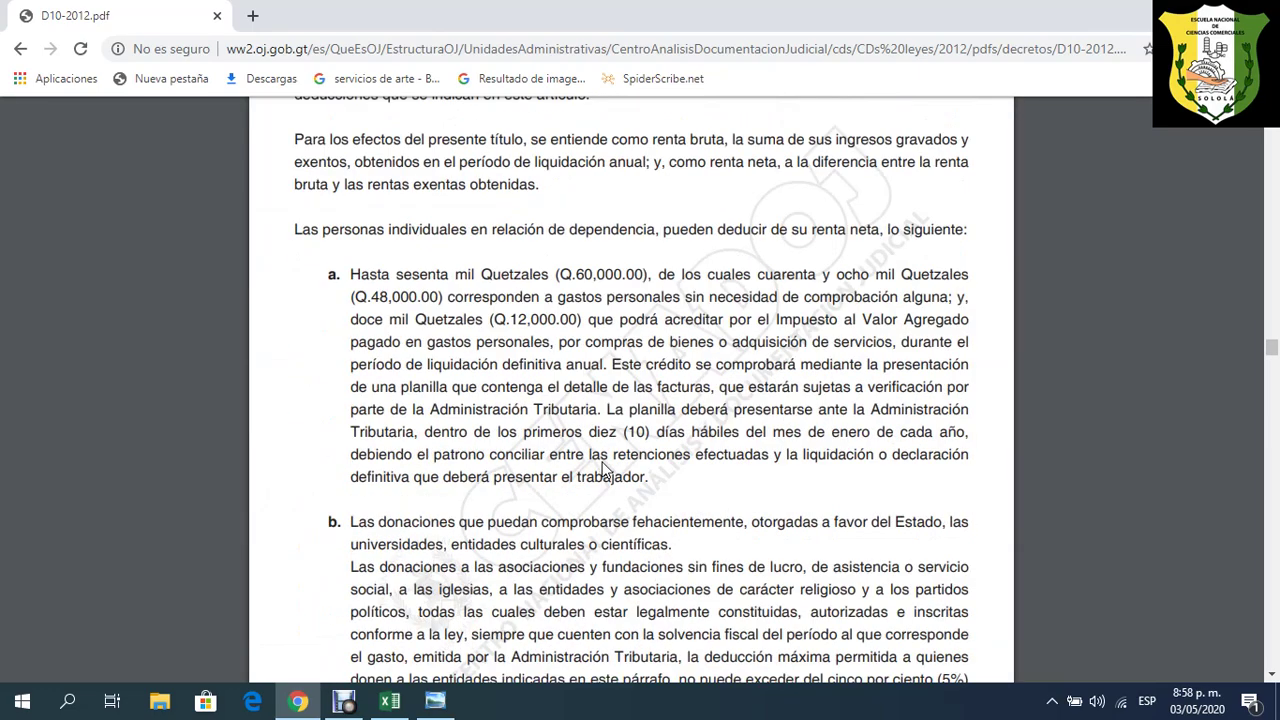
pyautogui.scroll(5, 603, 469)
pyautogui.scroll(-8, 603, 465)
pyautogui.scroll(3, 604, 458)
pyautogui.scroll(1, 605, 453)
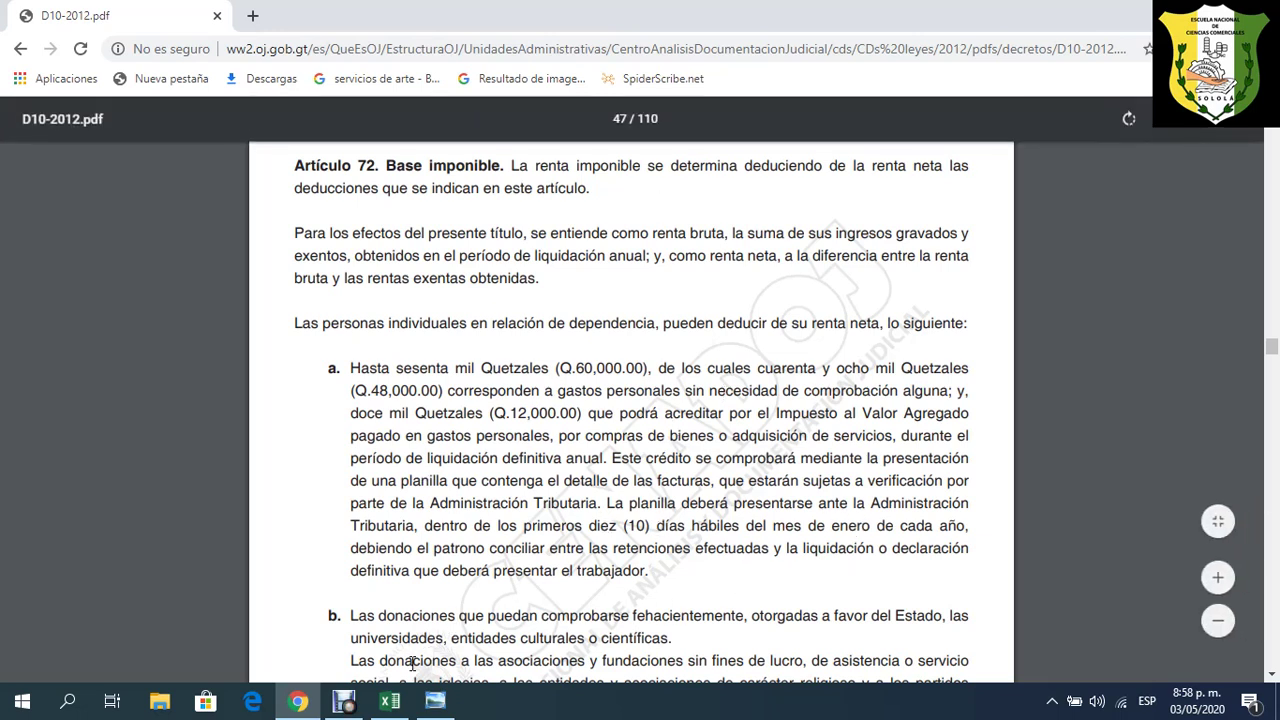
# - Switch to the payroll workbook in Excel, look over the PLANILLA sheet and return to the Gerente I sheet
pyautogui.click(396, 702)
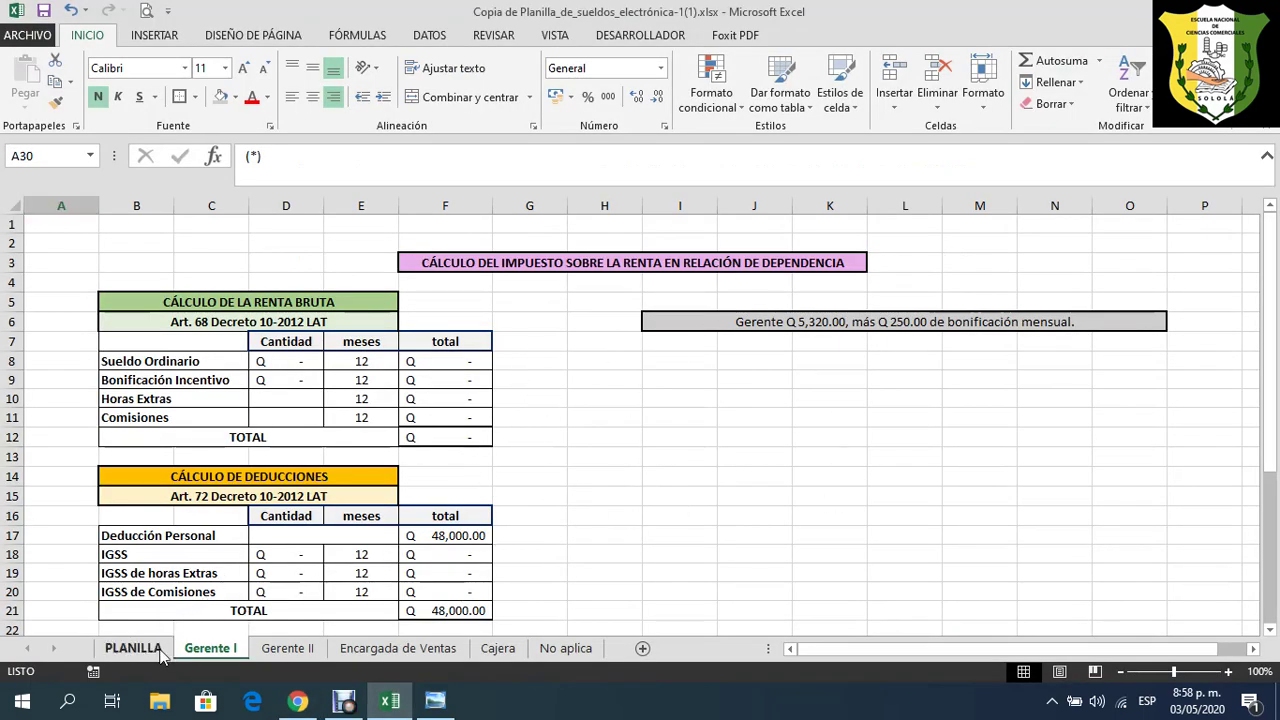
pyautogui.click(133, 649)
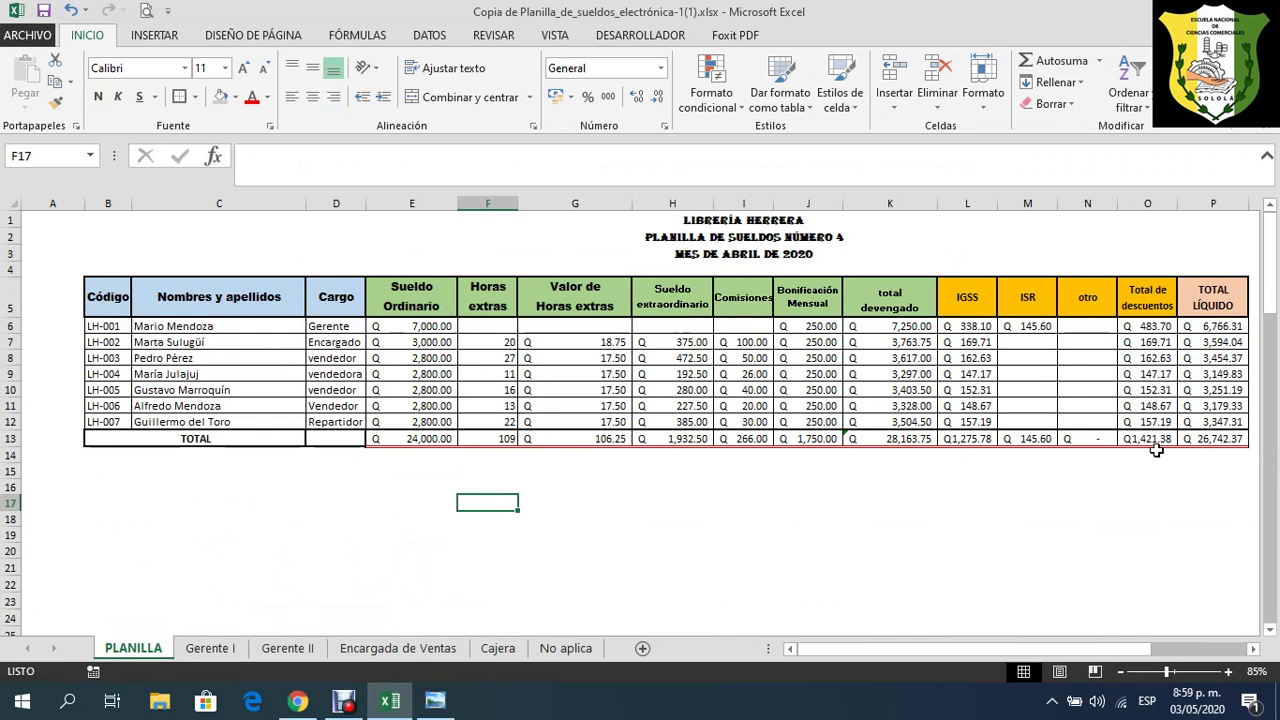
pyautogui.click(220, 650)
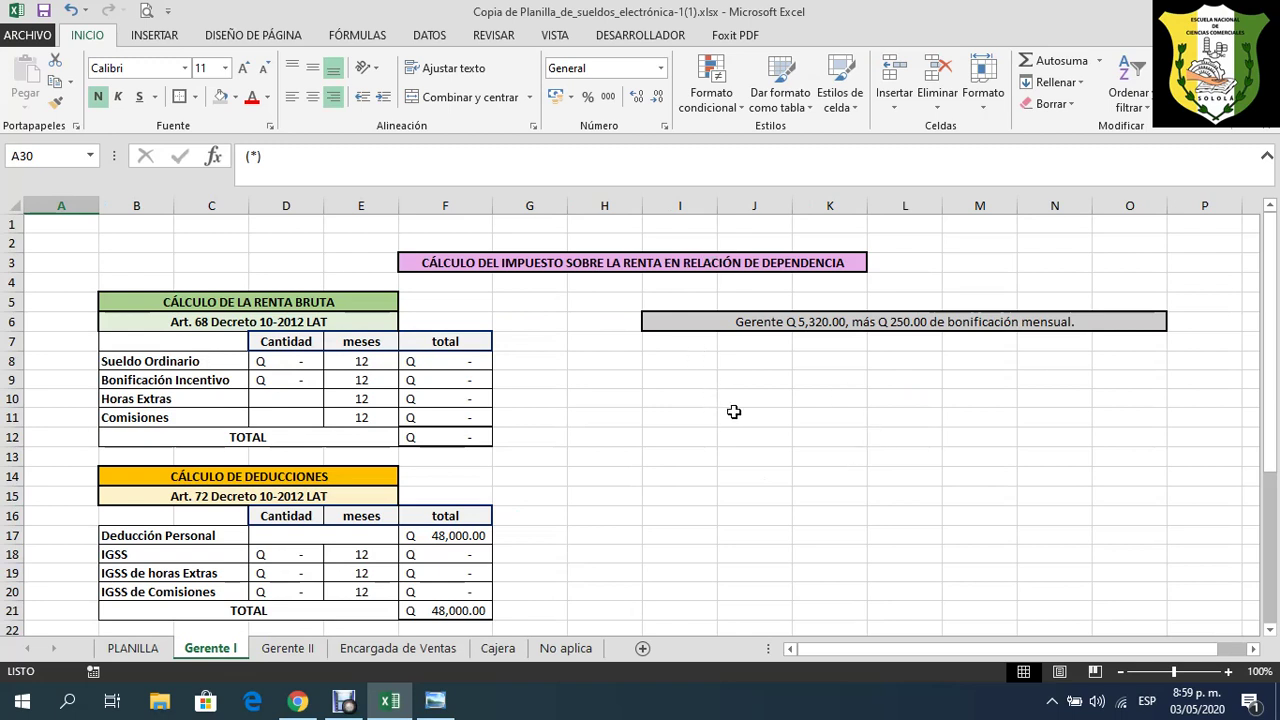
# - Collapse the ribbon and hide the gridlines on the Gerente I sheet
pyautogui.rightClick(1256, 89)
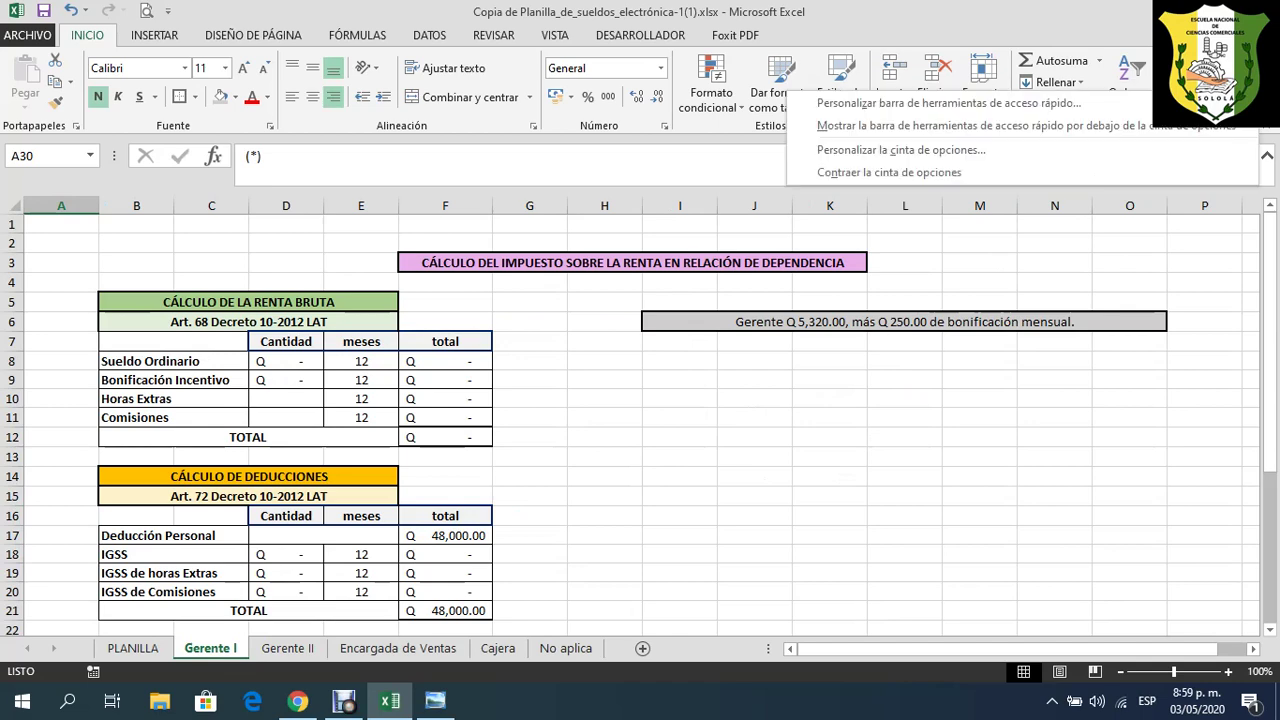
pyautogui.click(1094, 174)
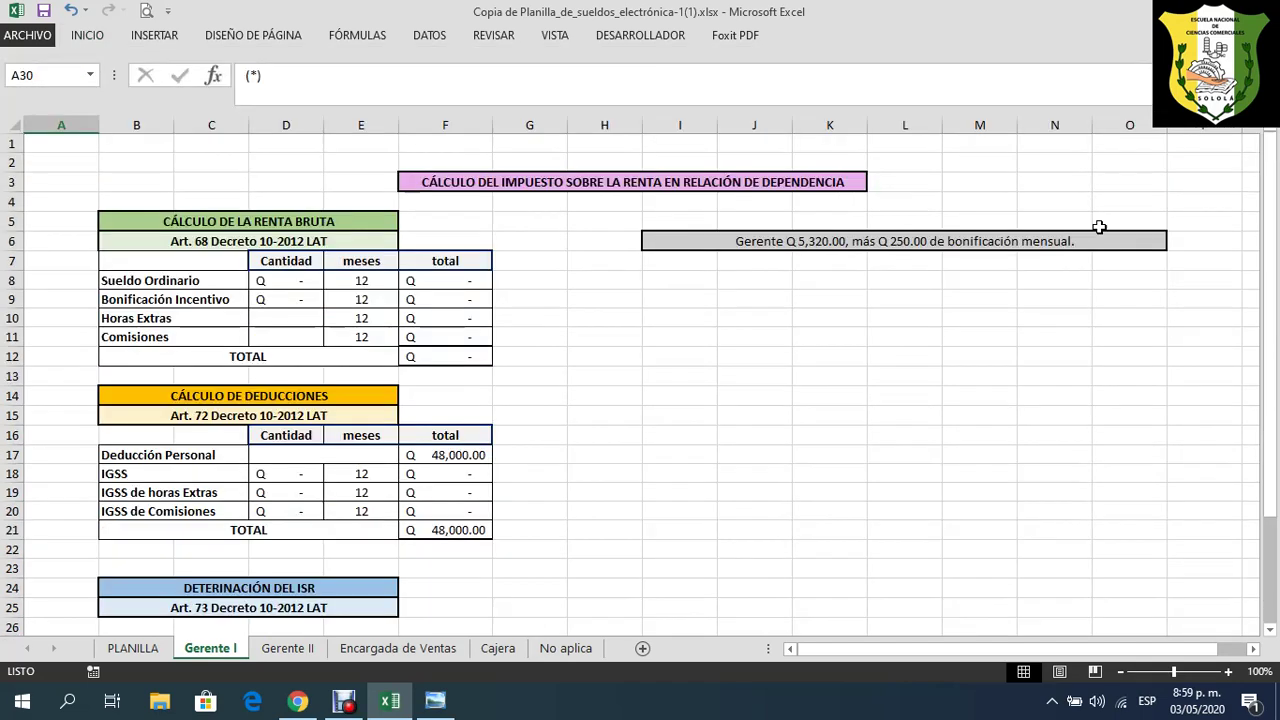
pyautogui.click(555, 37)
pyautogui.click(320, 98)
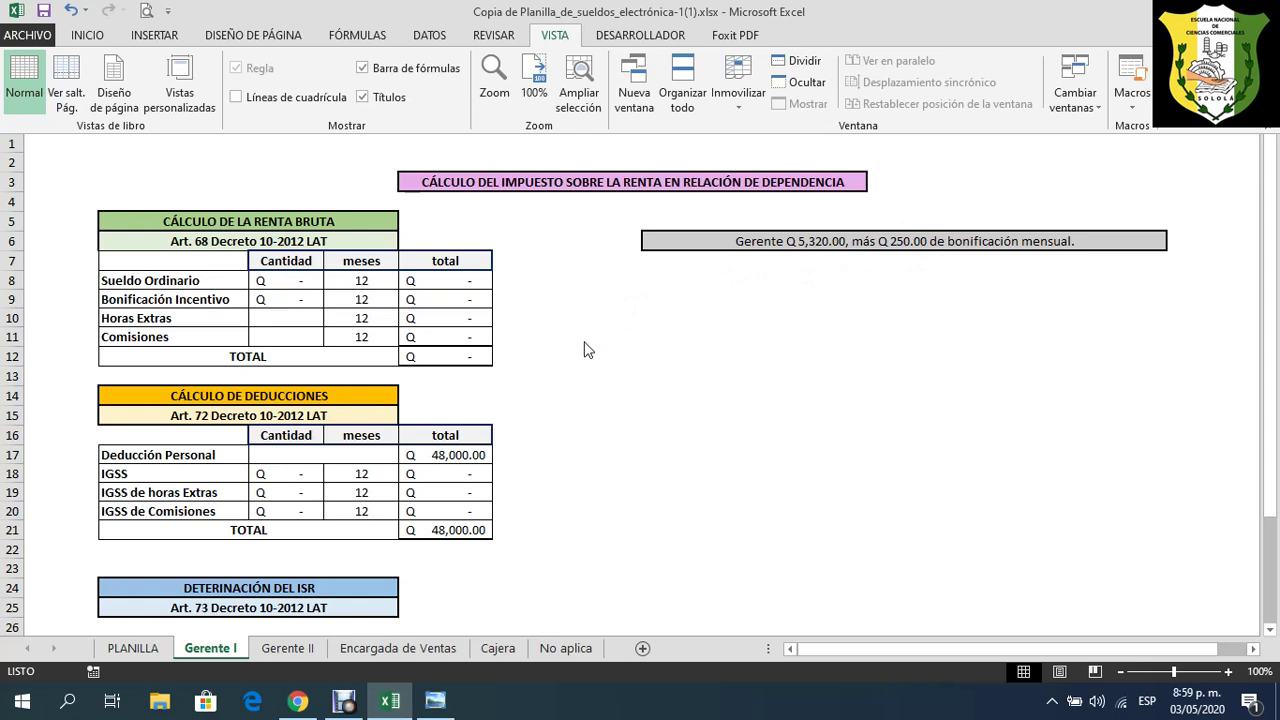
# - Enlarge the sheet view to 115% and examine the ISR determination section, including the ISR MENSUAL formula in F32
pyautogui.scroll(1, 587, 349)
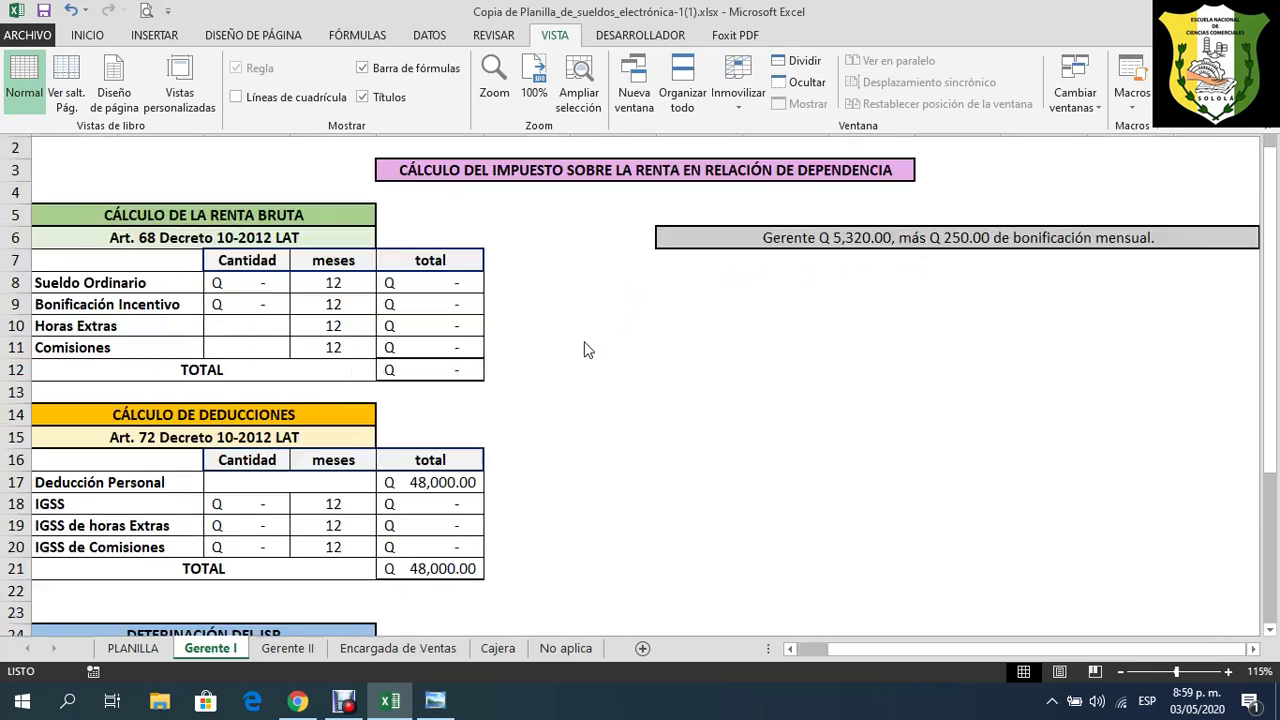
pyautogui.click(808, 650)
pyautogui.moveTo(808, 650); pyautogui.dragTo(795, 650)
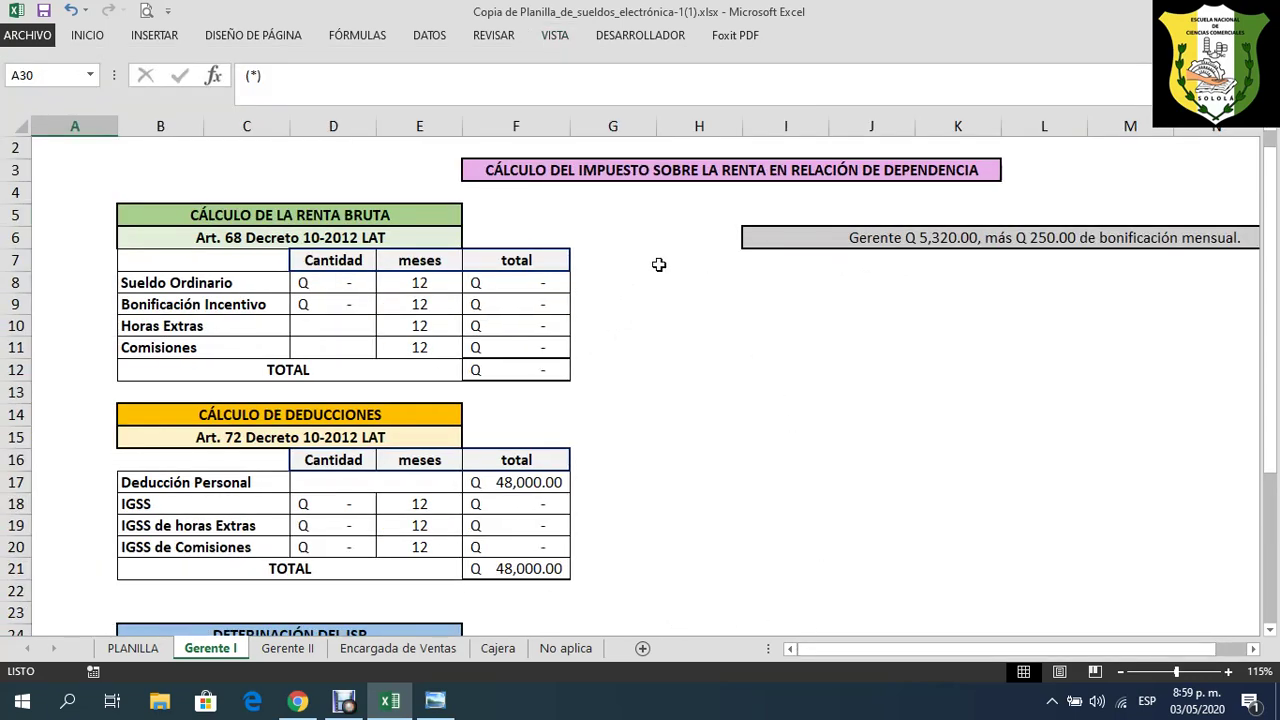
pyautogui.scroll(-4, 659, 264)
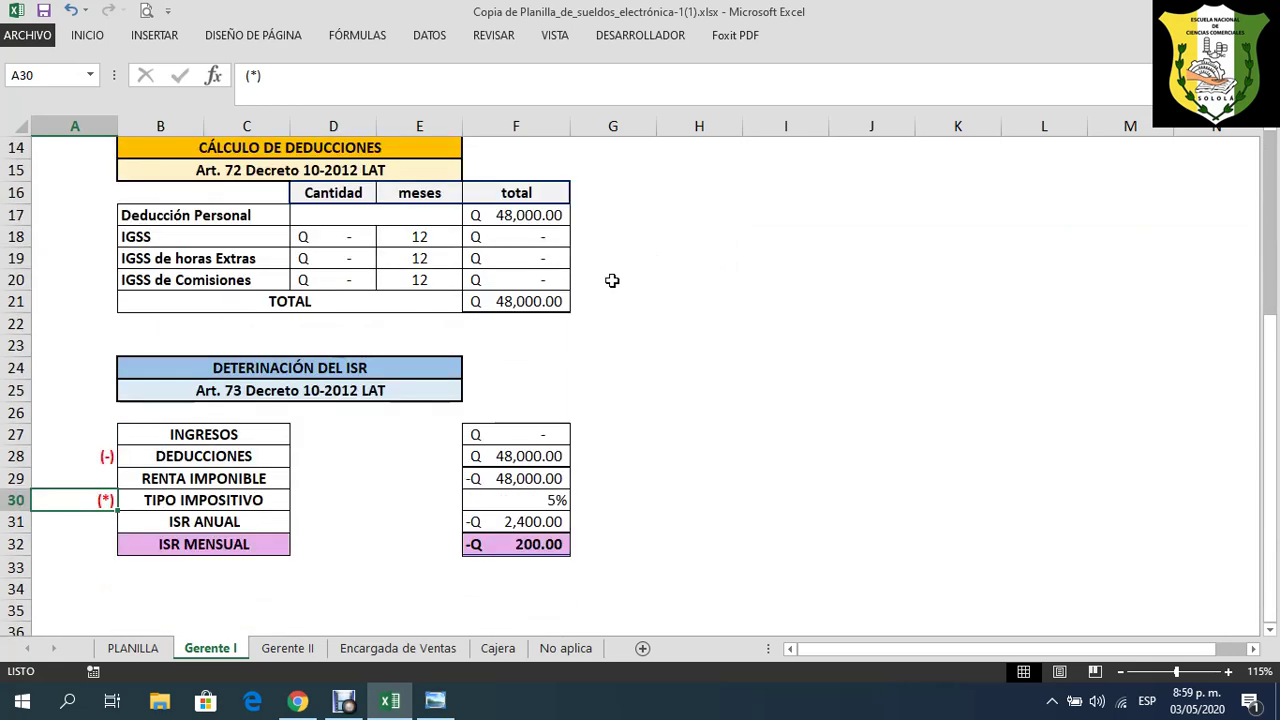
pyautogui.click(505, 548)
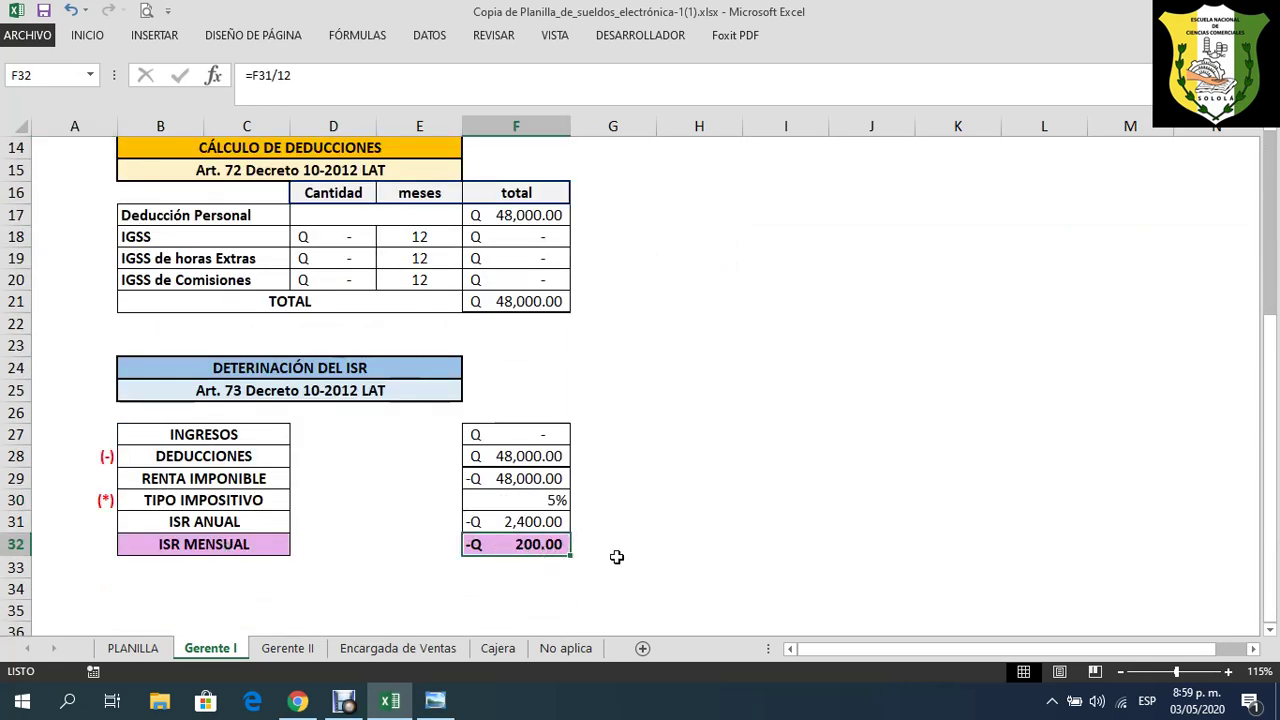
pyautogui.scroll(5, 617, 557)
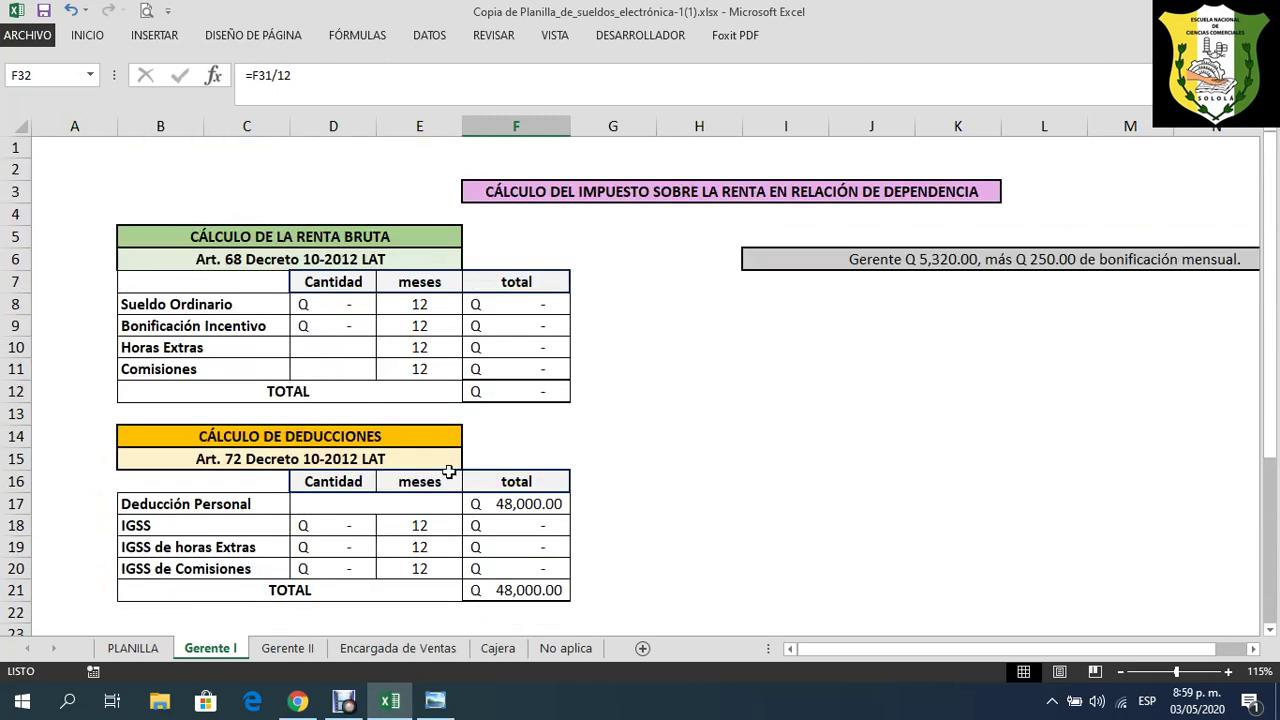
pyautogui.click(322, 305)
pyautogui.click(344, 330)
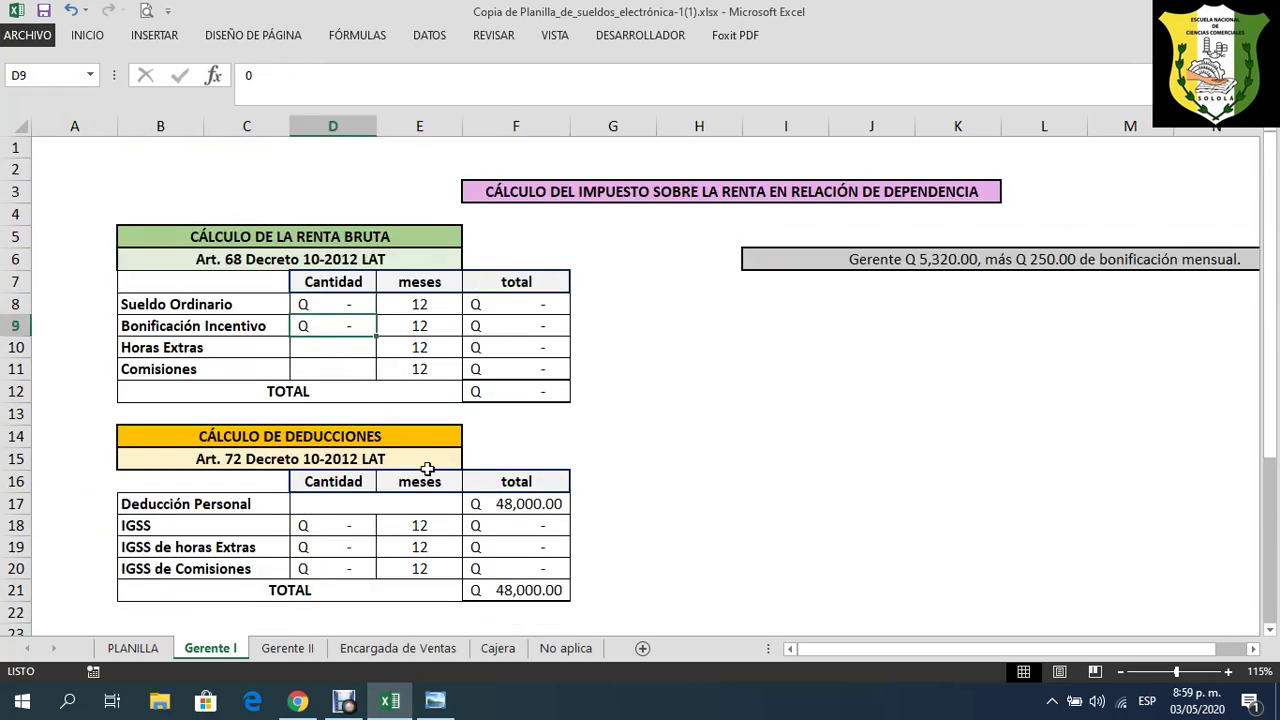
pyautogui.scroll(-4, 439, 536)
pyautogui.scroll(-1, 540, 436)
pyautogui.scroll(5, 549, 434)
pyautogui.write('5320')
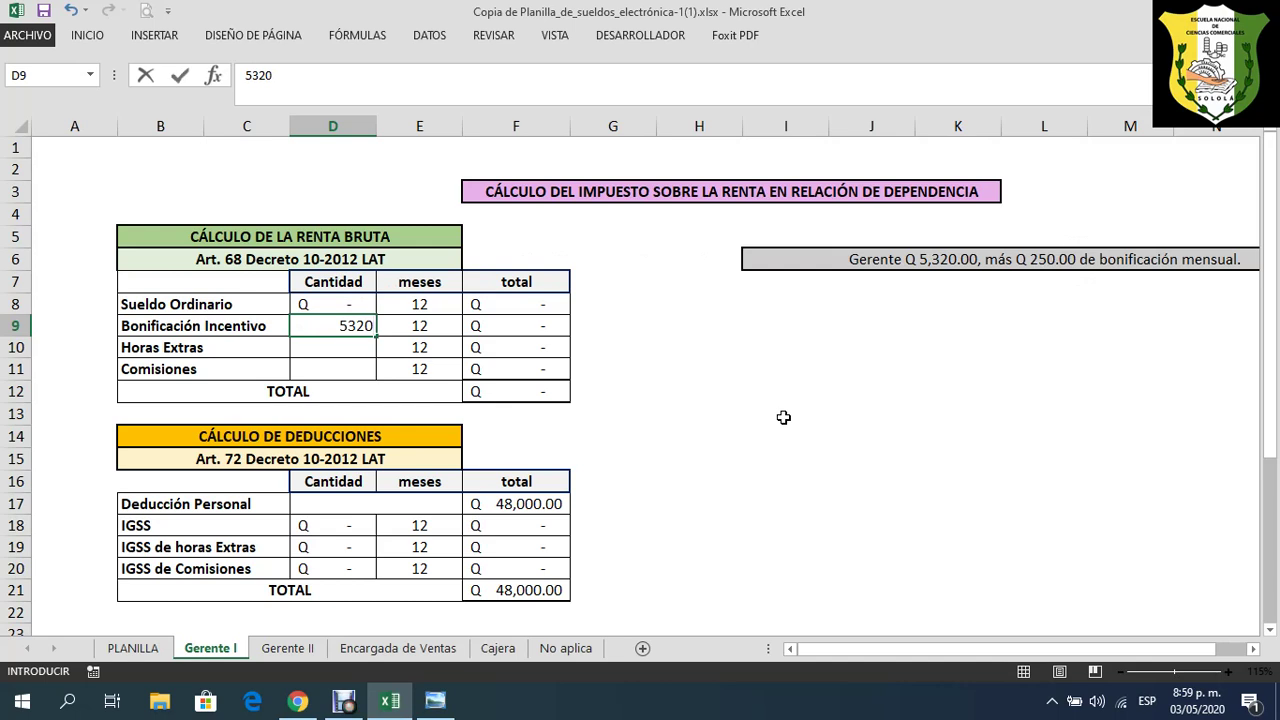
pyautogui.write('0')
pyautogui.press('BackSpace')
pyautogui.press('BackSpace')
pyautogui.press('BackSpace')
pyautogui.press('BackSpace')
pyautogui.press('Return')
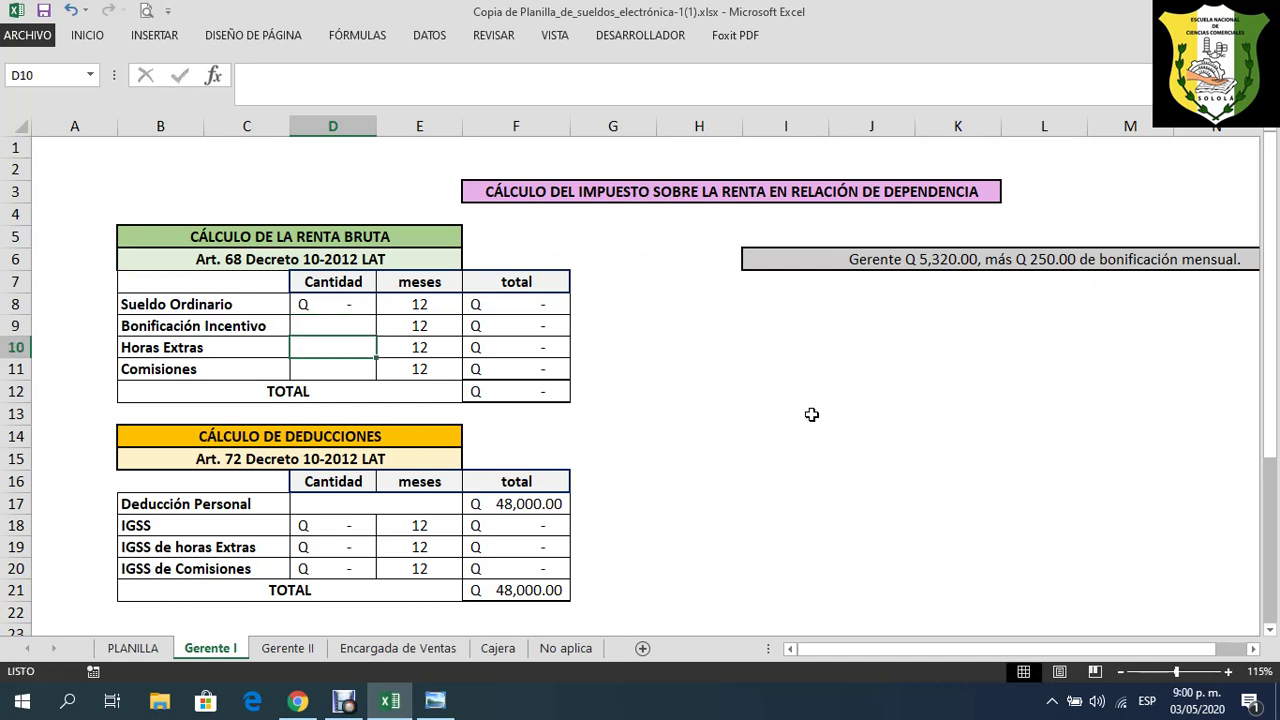
# - Enter the manager's monthly amounts in the gross income table: 5320 for Sueldo Ordinario and 250 for Bonificación Incentivo
pyautogui.click(358, 309)
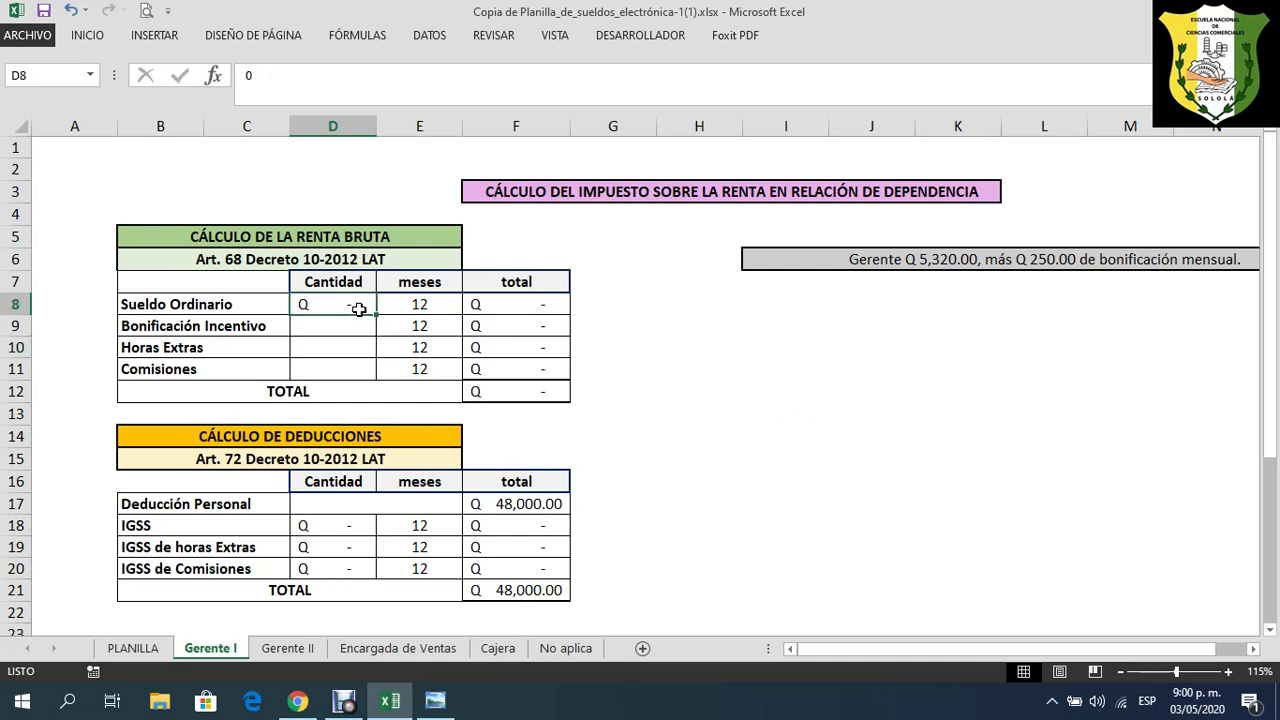
pyautogui.write('5320')
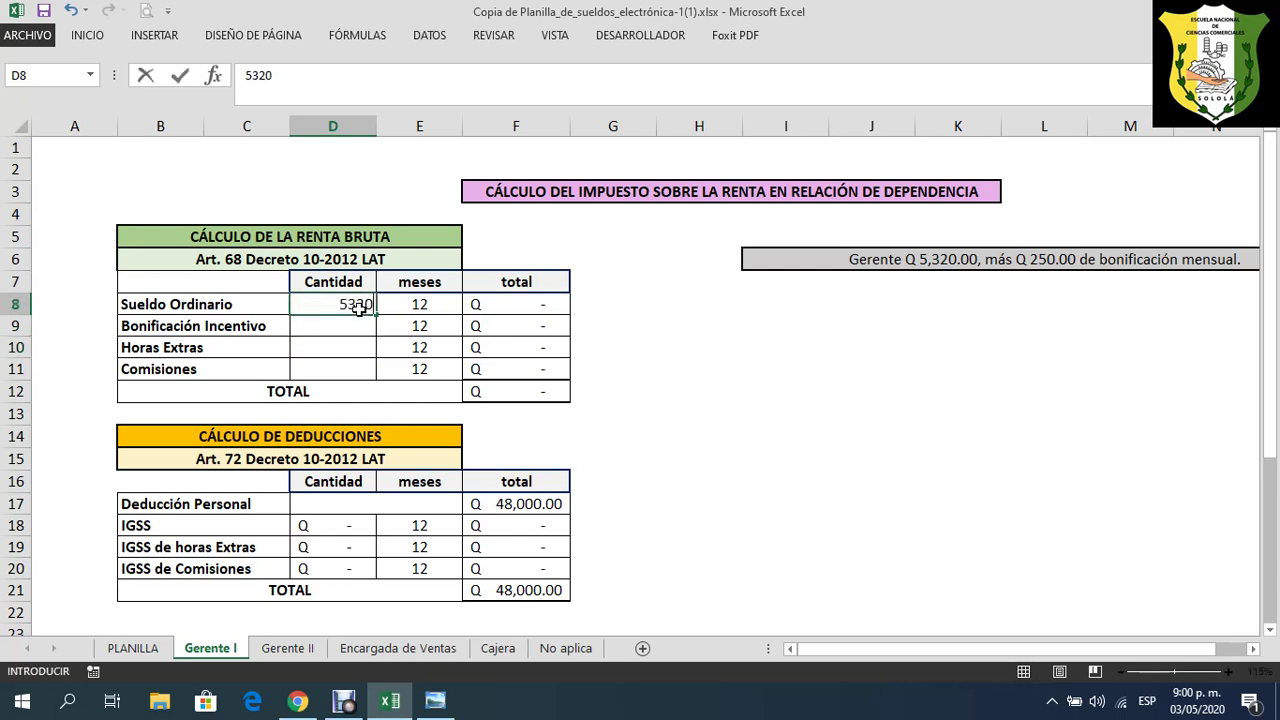
pyautogui.press('Return')
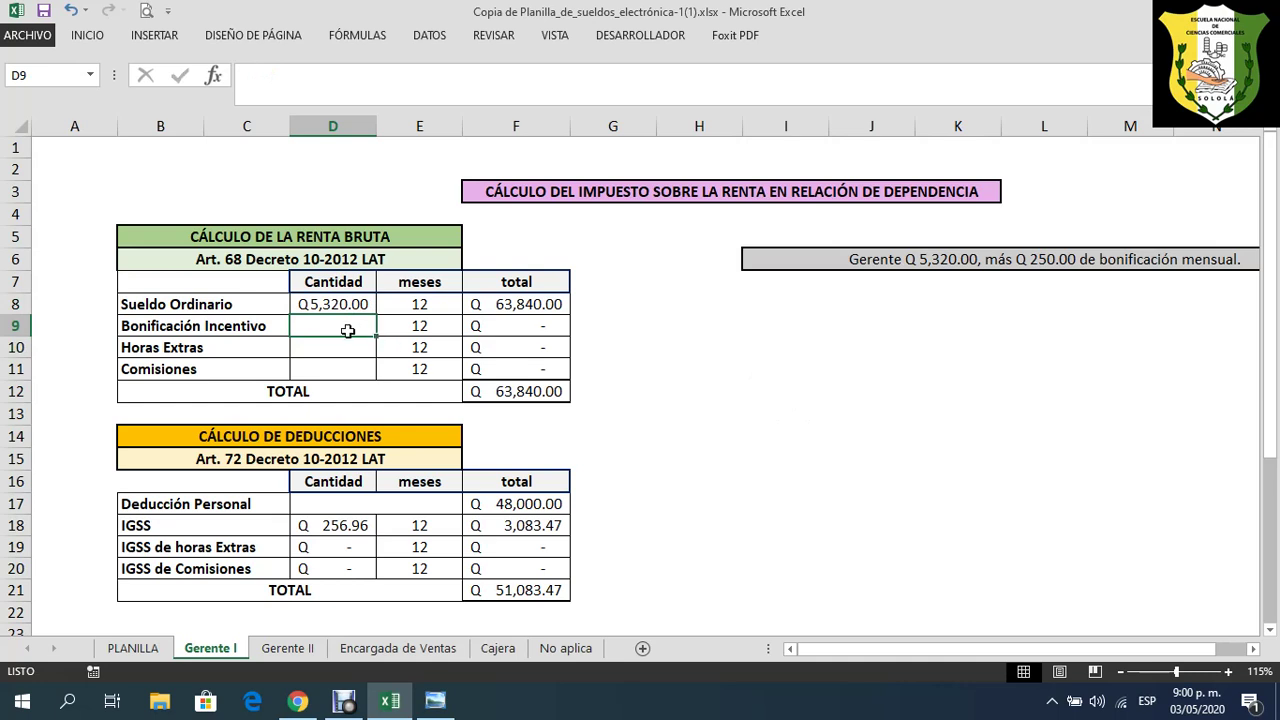
pyautogui.write('25')
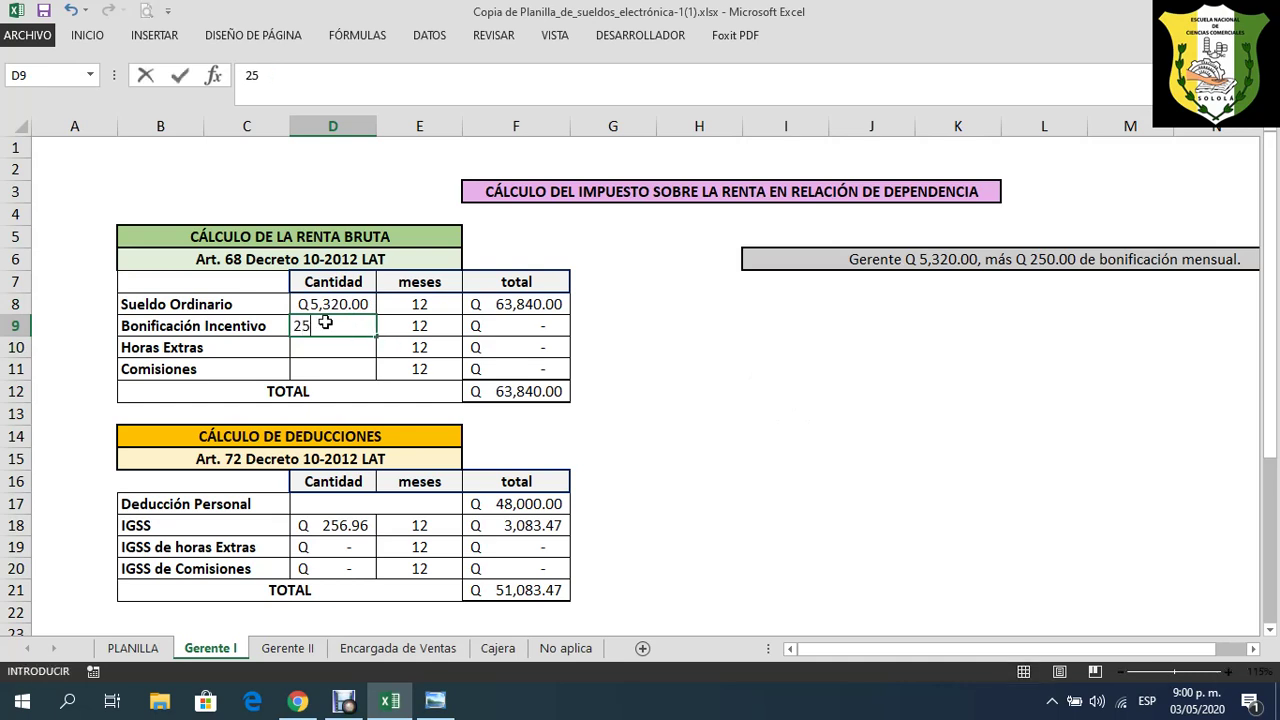
pyautogui.write('0')
pyautogui.press('Return')
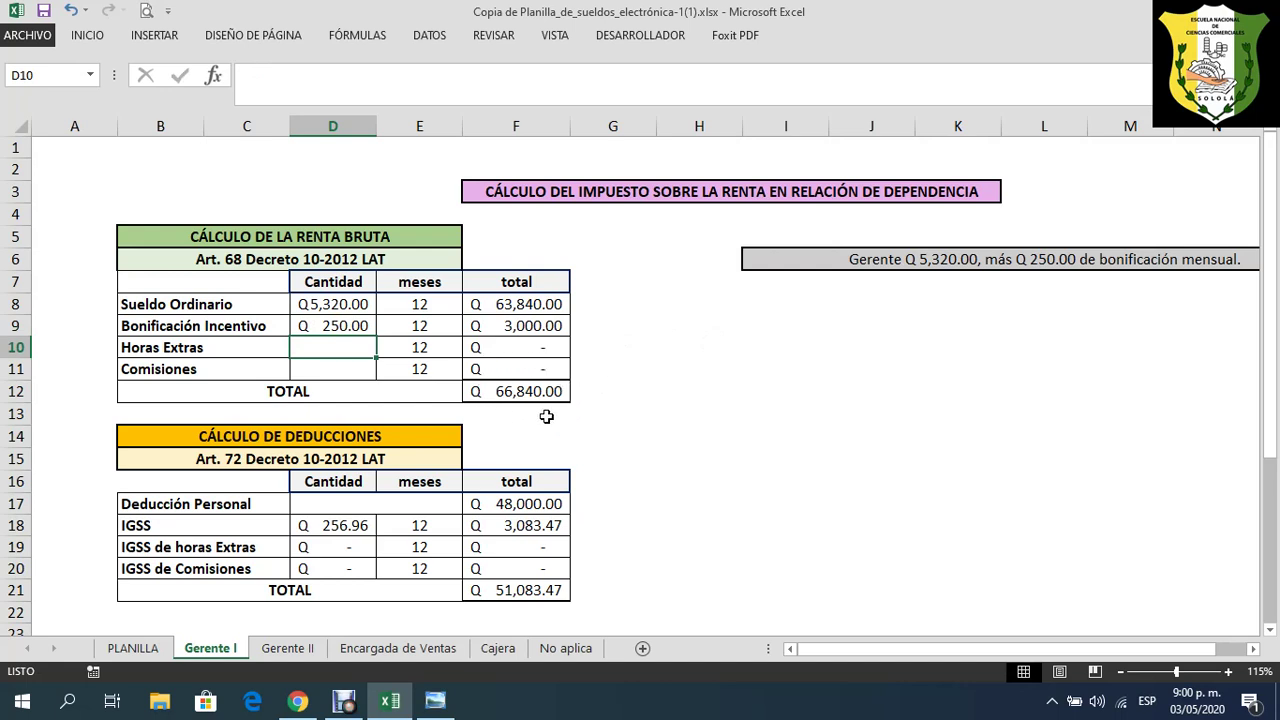
# - Check the personal deduction, the deductions total and the monthly and yearly IGSS formulas in the deductions table
pyautogui.scroll(-1, 579, 417)
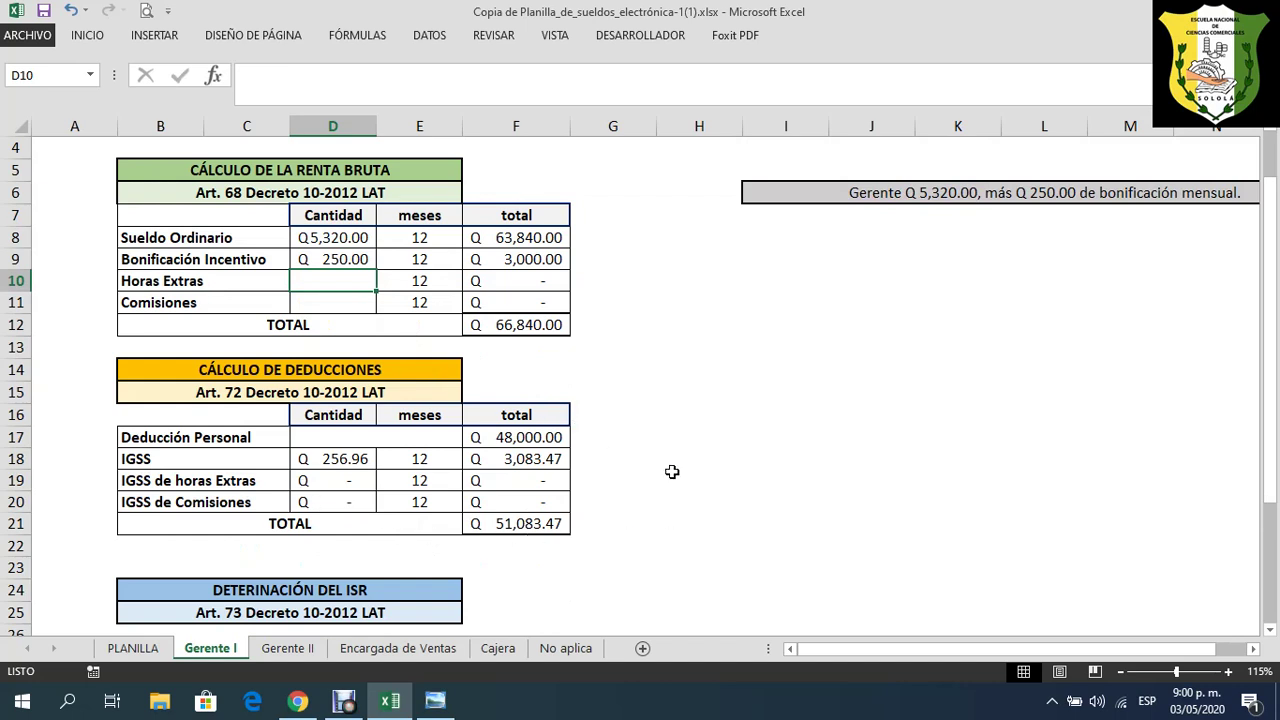
pyautogui.click(530, 437)
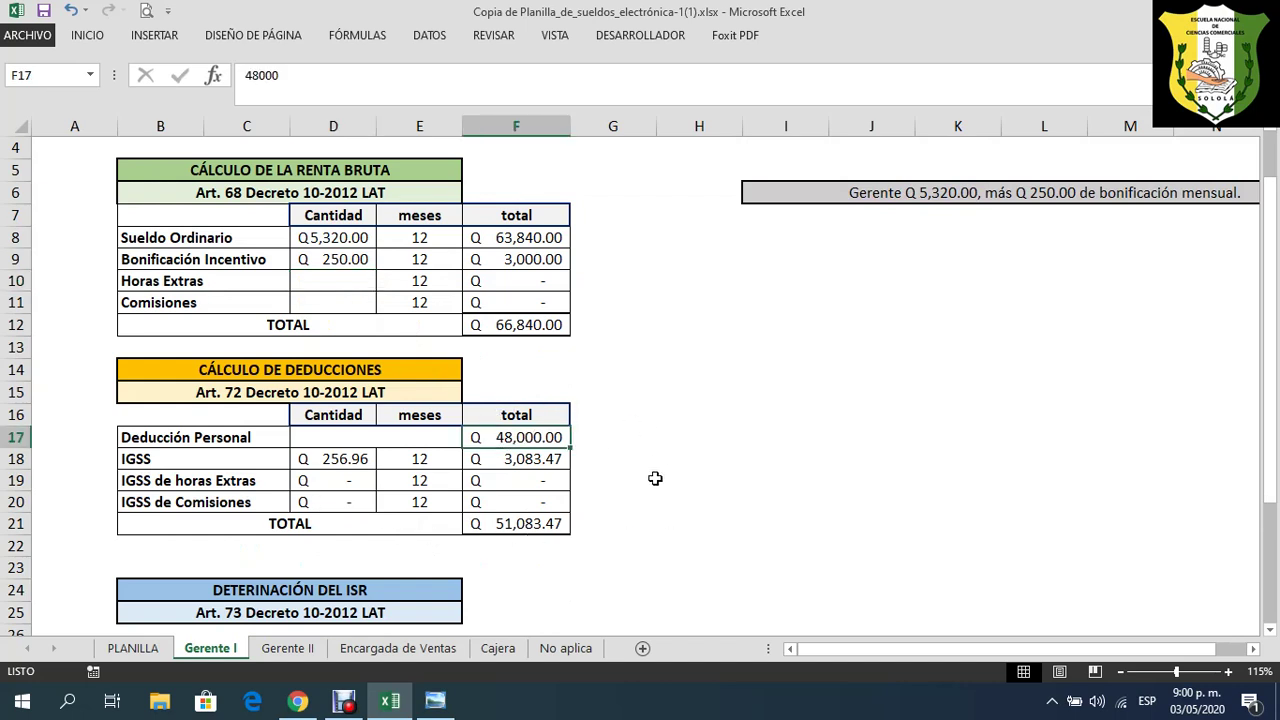
pyautogui.click(526, 527)
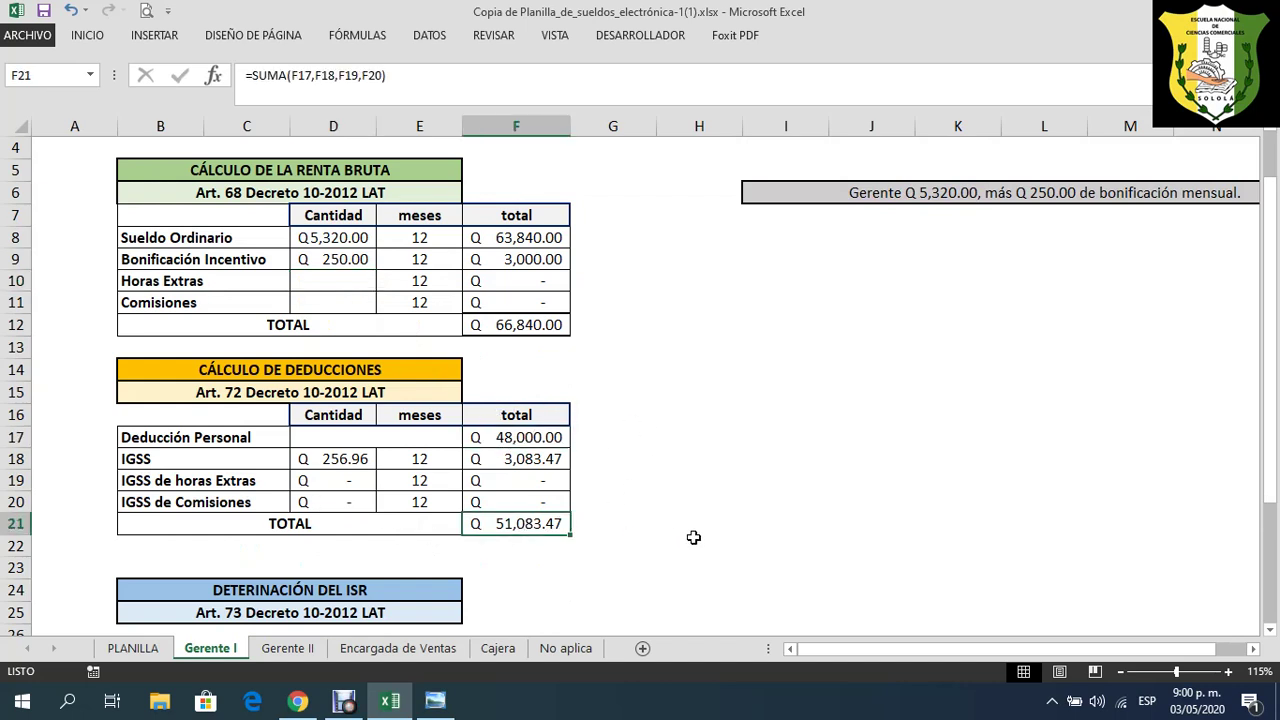
pyautogui.click(332, 465)
pyautogui.click(336, 236)
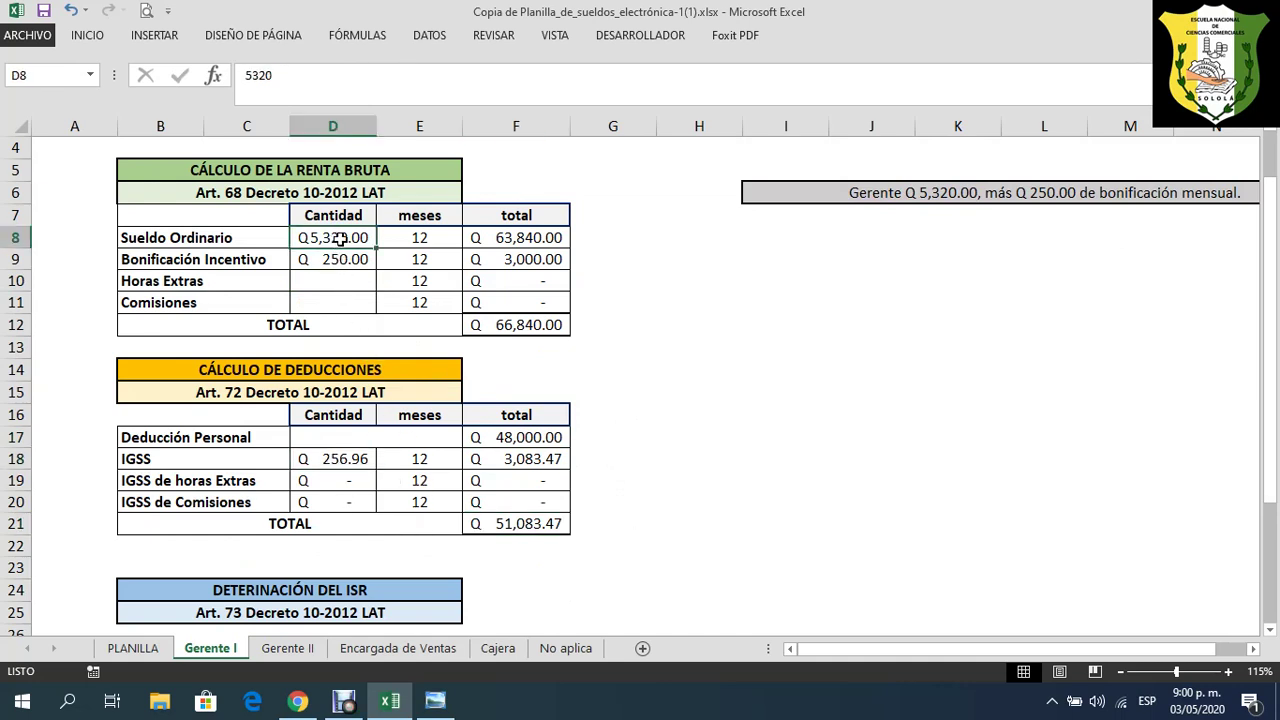
pyautogui.click(356, 459)
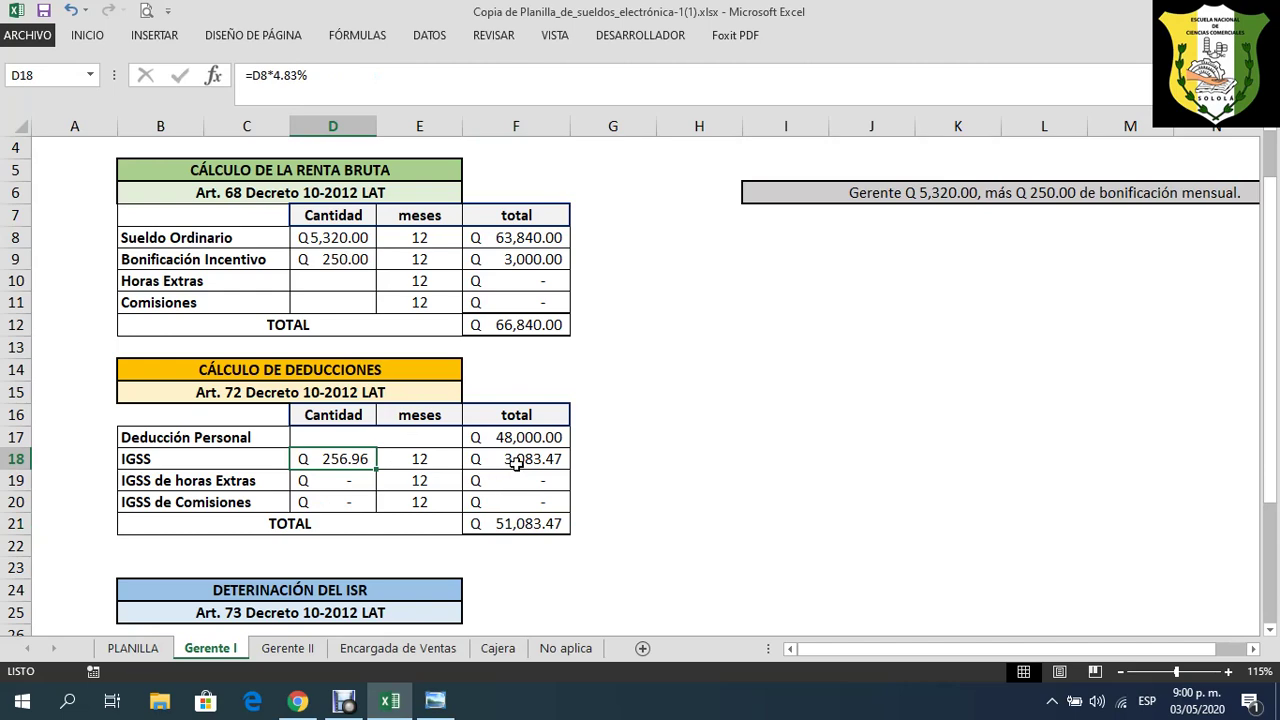
pyautogui.click(510, 460)
# - Make the RENTA IMPONIBLE amount in F29 bold
pyautogui.scroll(-3, 648, 530)
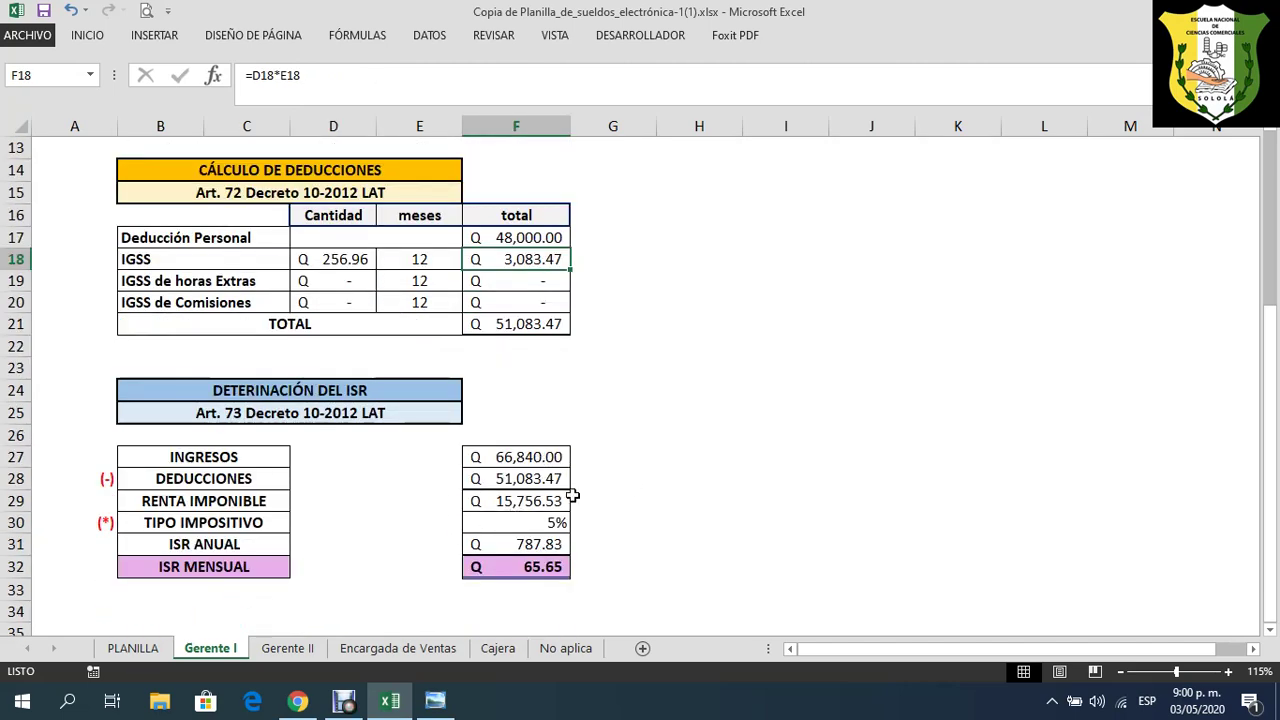
pyautogui.click(520, 500)
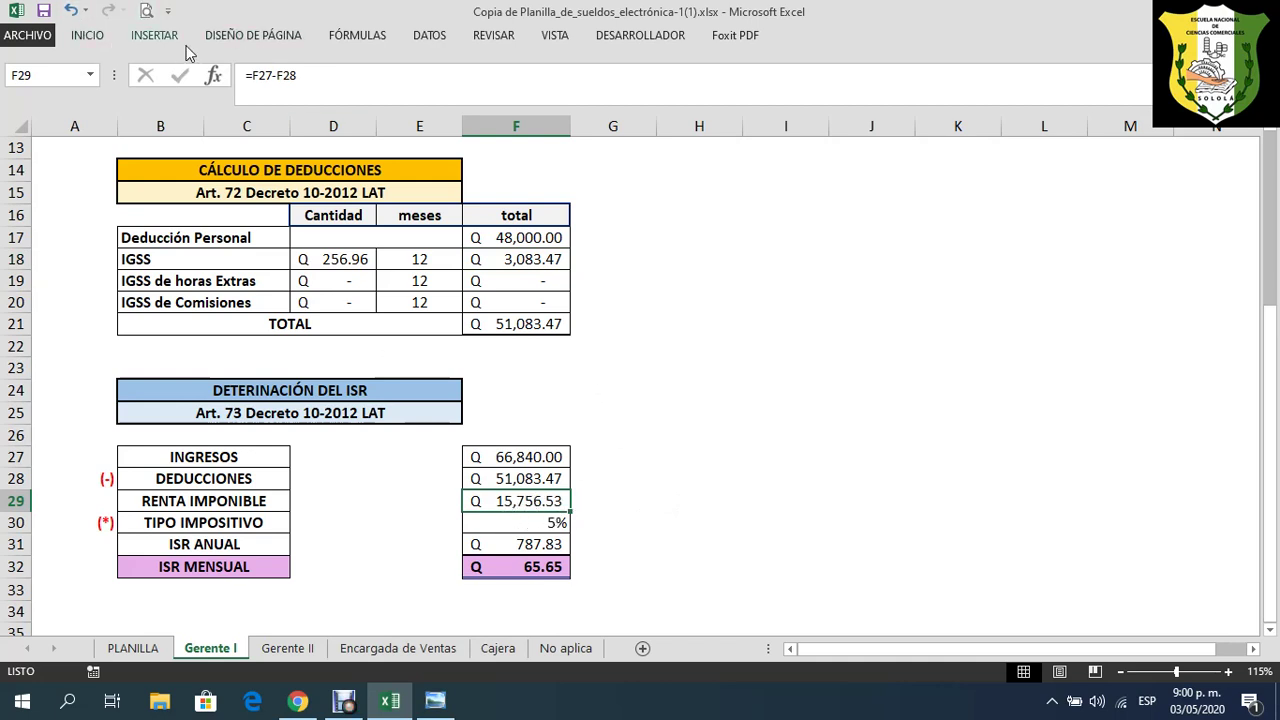
pyautogui.click(87, 35)
pyautogui.click(98, 96)
pyautogui.click(545, 503)
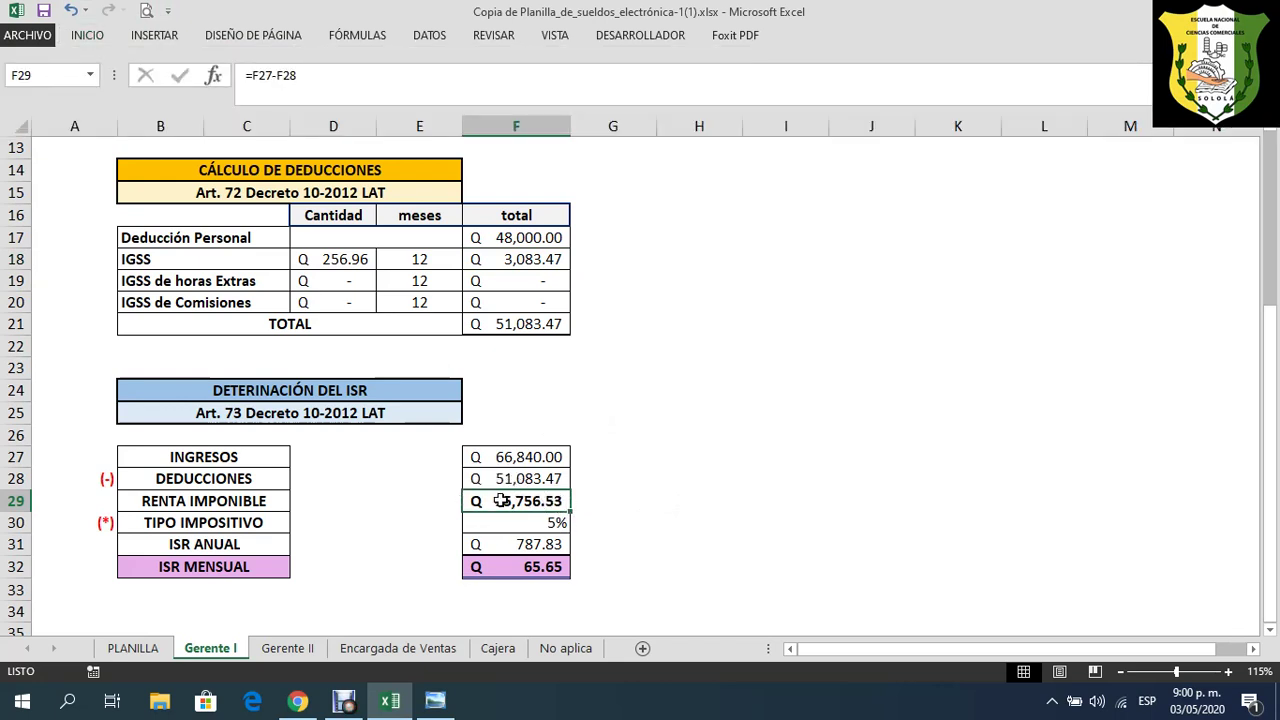
# - Examine the TIPO IMPOSITIVO, ISR ANUAL and ISR MENSUAL formulas and compare them with the manager's salary data
pyautogui.click(522, 524)
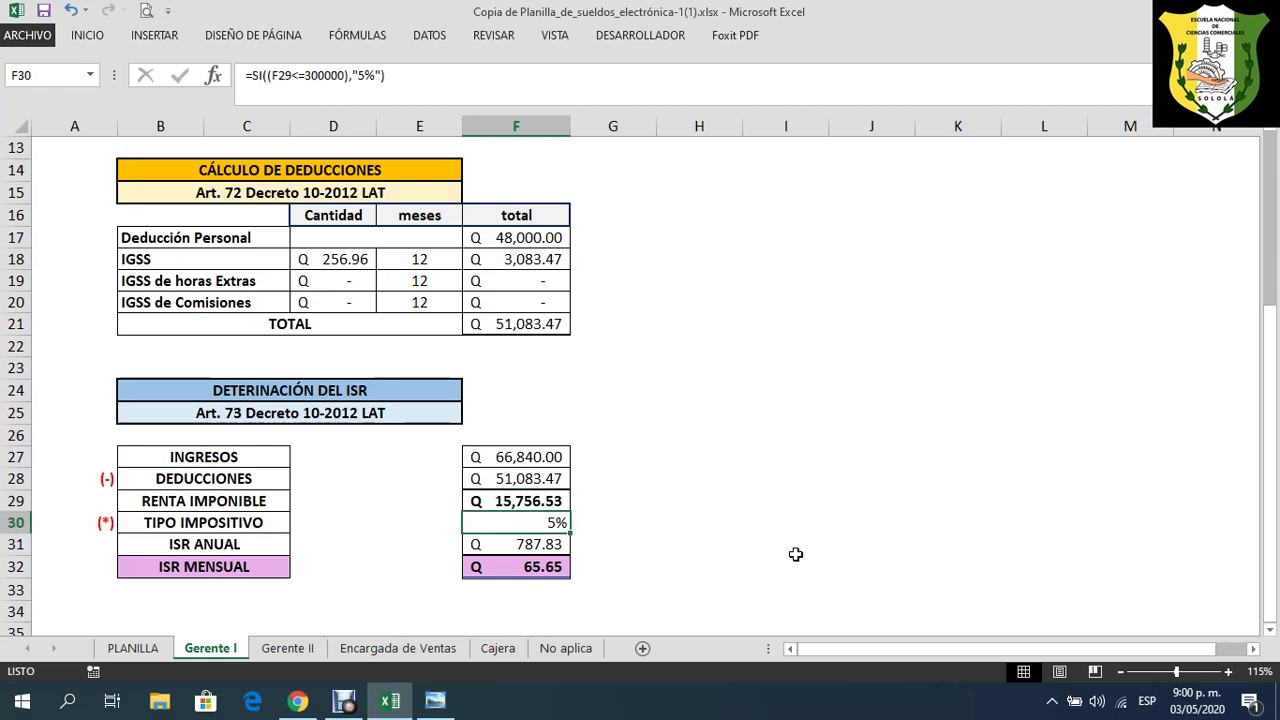
pyautogui.click(525, 545)
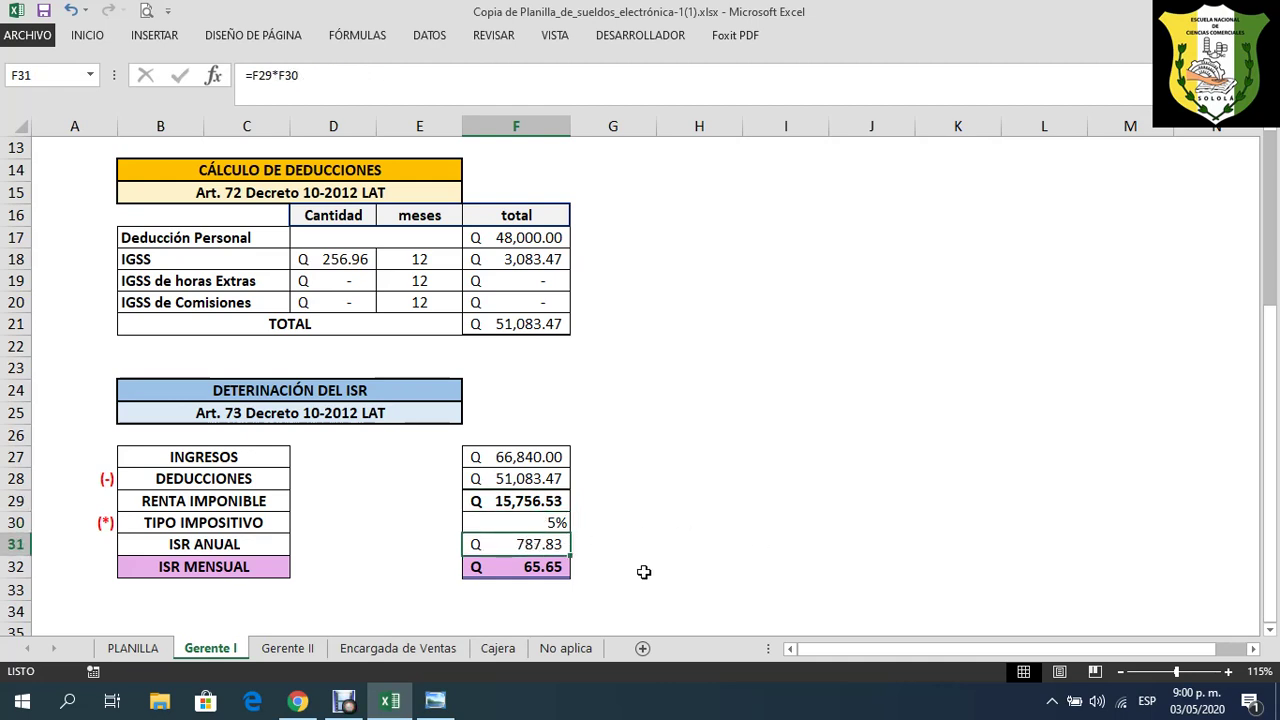
pyautogui.click(517, 566)
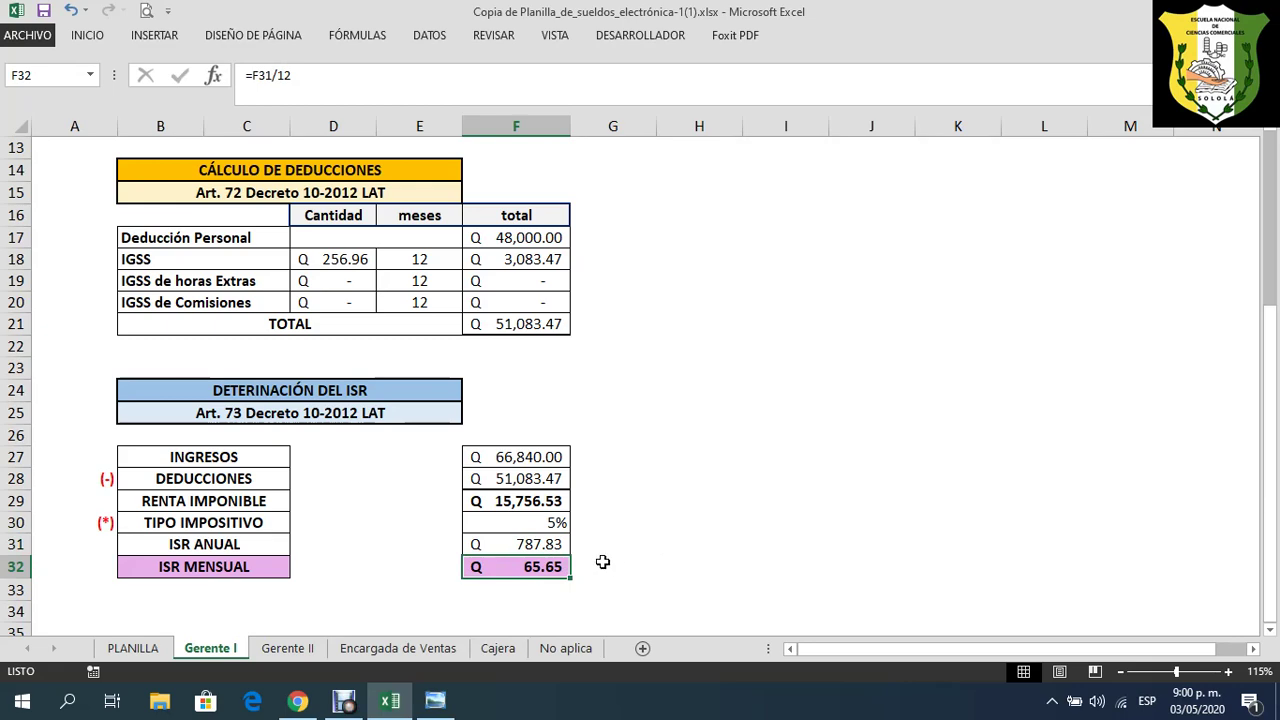
pyautogui.scroll(4, 603, 562)
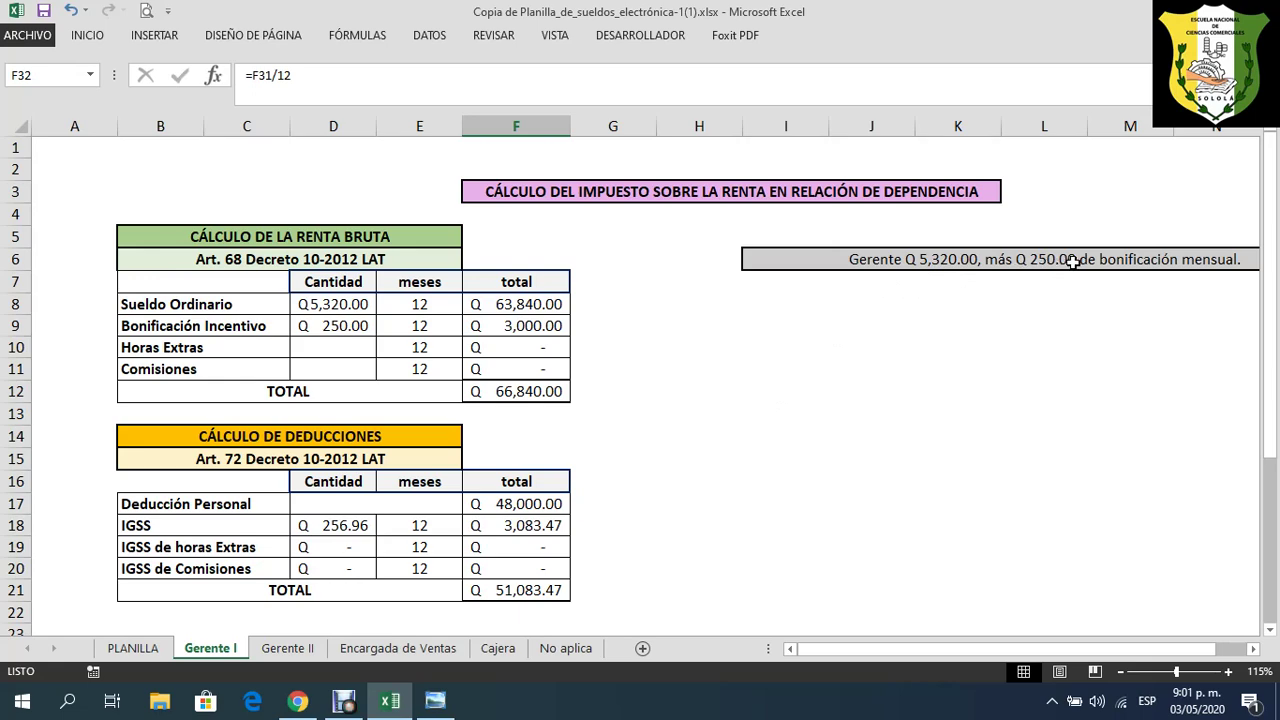
pyautogui.scroll(-5, 649, 463)
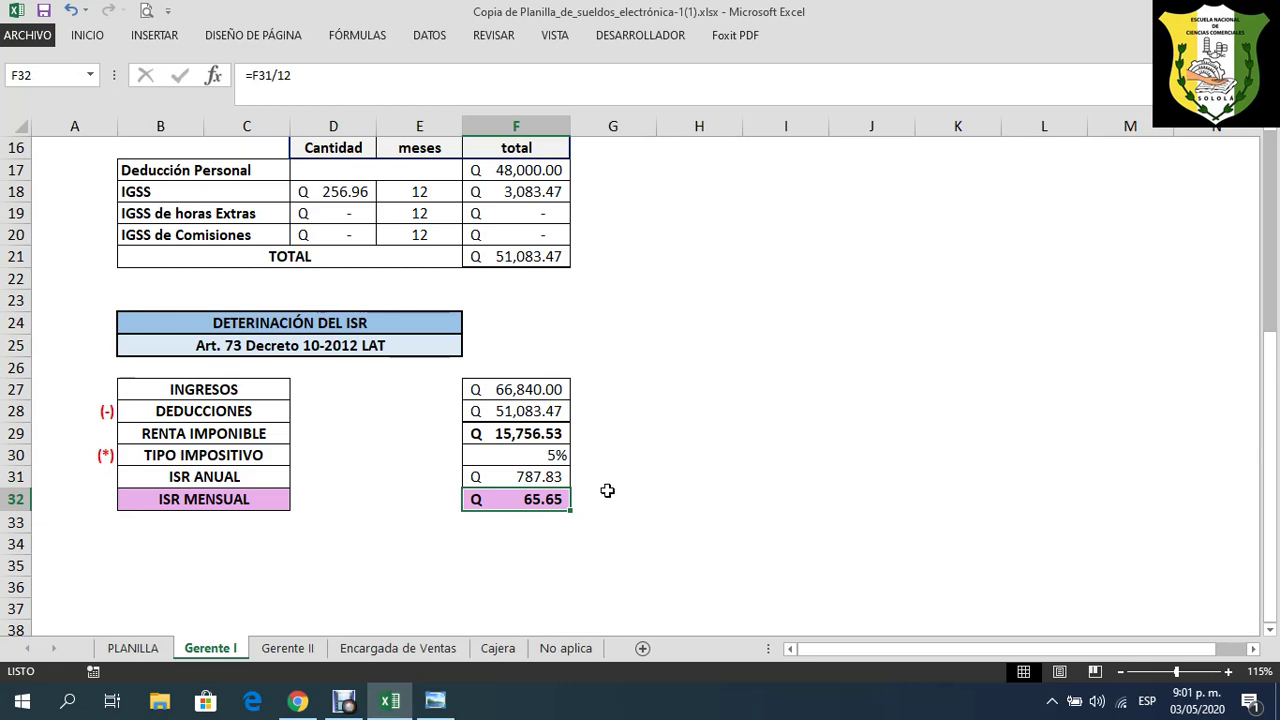
# - Hide the gridlines on the Gerente II sheet
pyautogui.scroll(5, 607, 490)
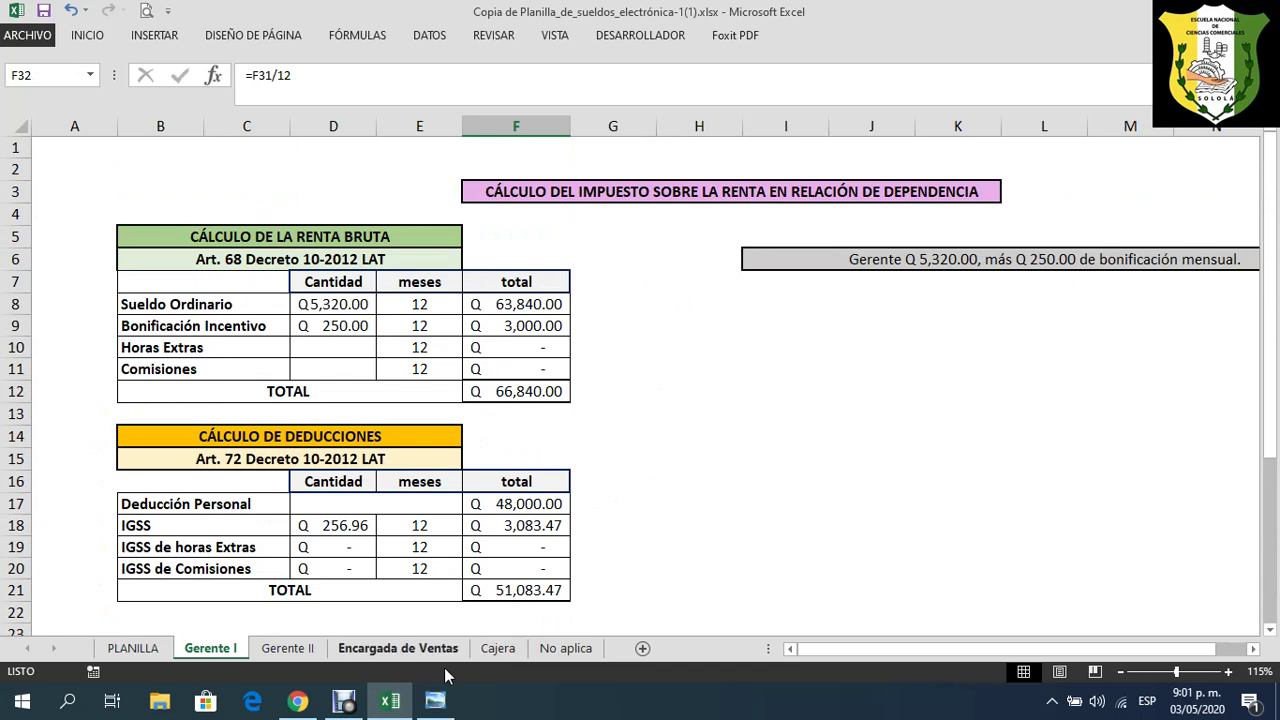
pyautogui.click(310, 649)
pyautogui.scroll(6, 597, 529)
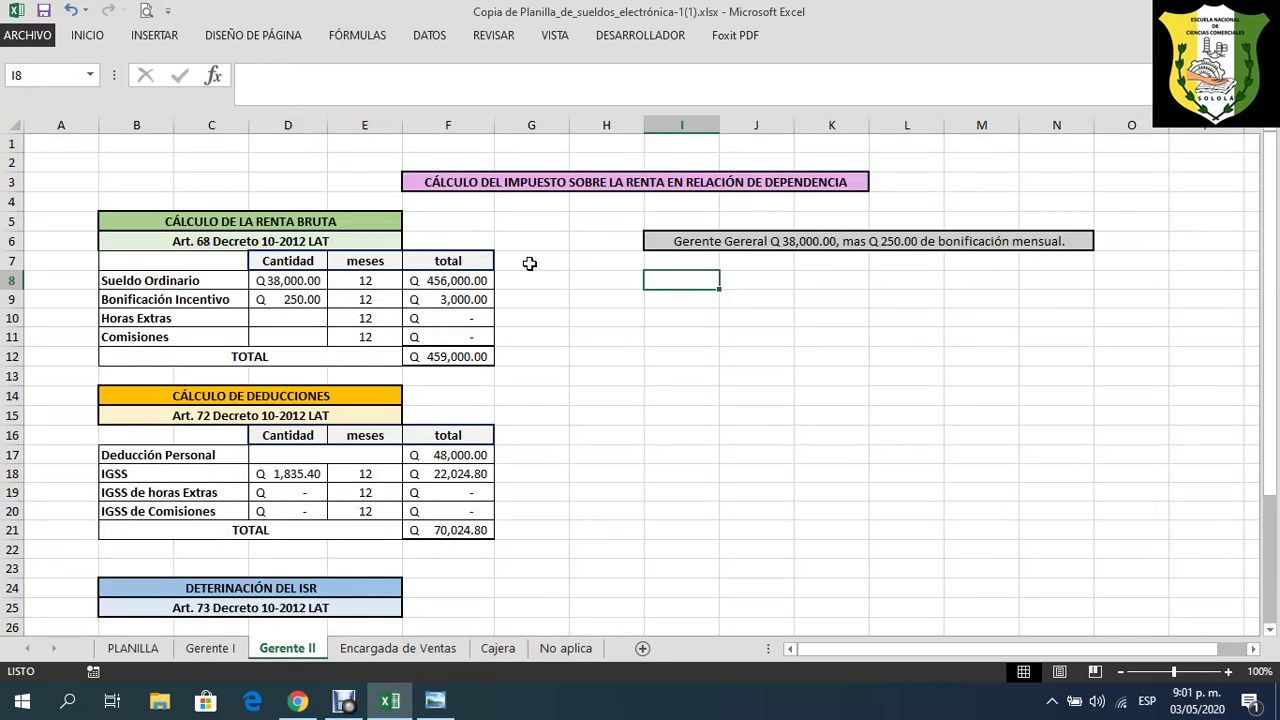
pyautogui.click(552, 36)
pyautogui.click(236, 97)
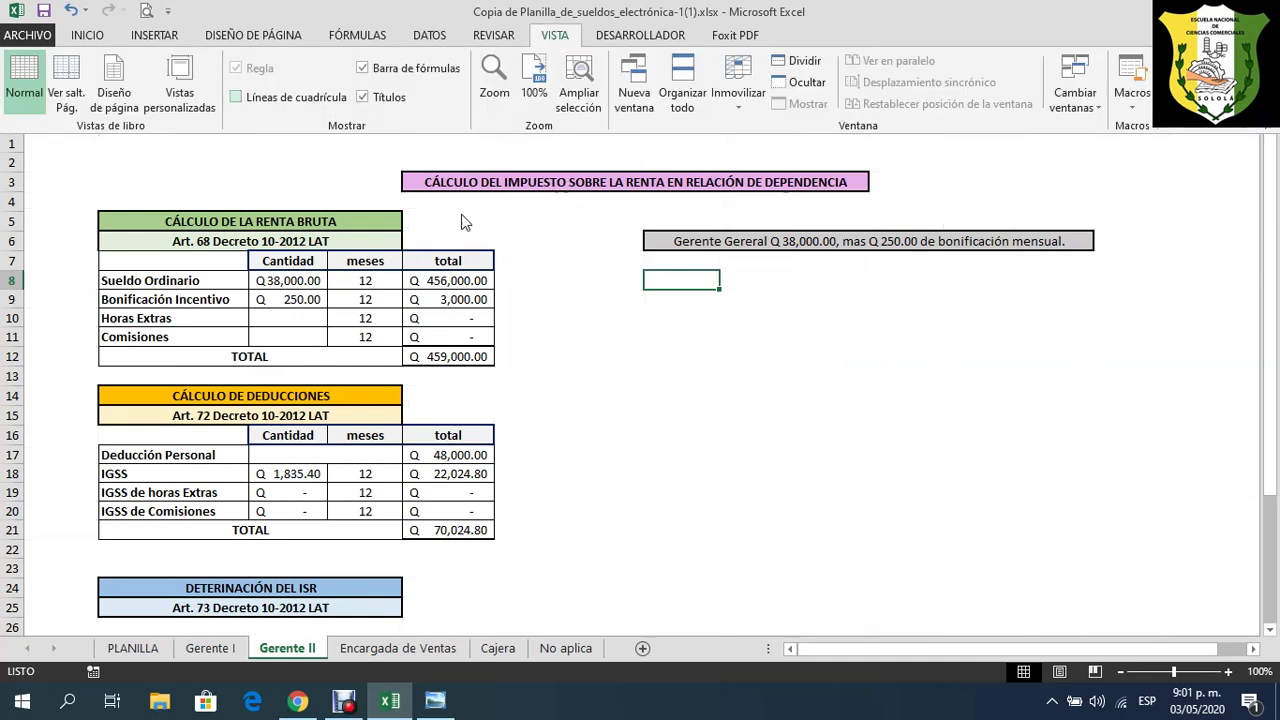
pyautogui.click(665, 390)
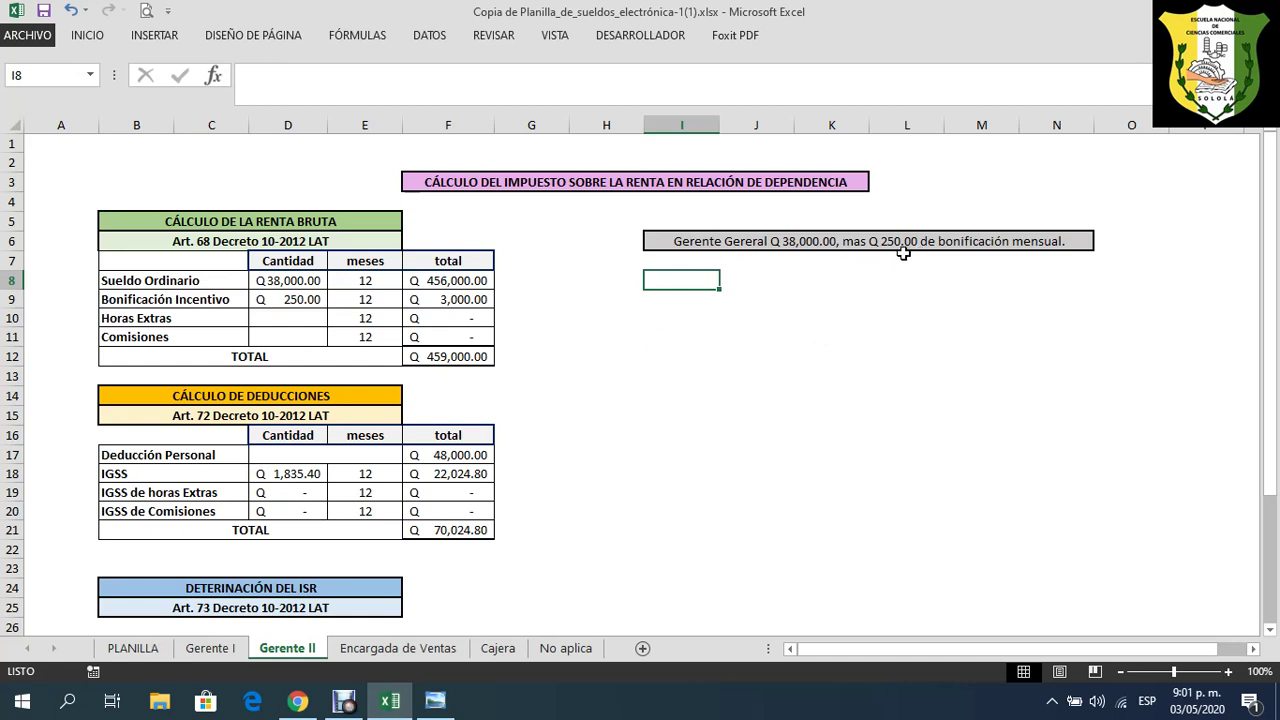
# - Check the general manager's monthly salary and bonus amounts and the total formulas of the gross income and deductions tables
pyautogui.click(314, 283)
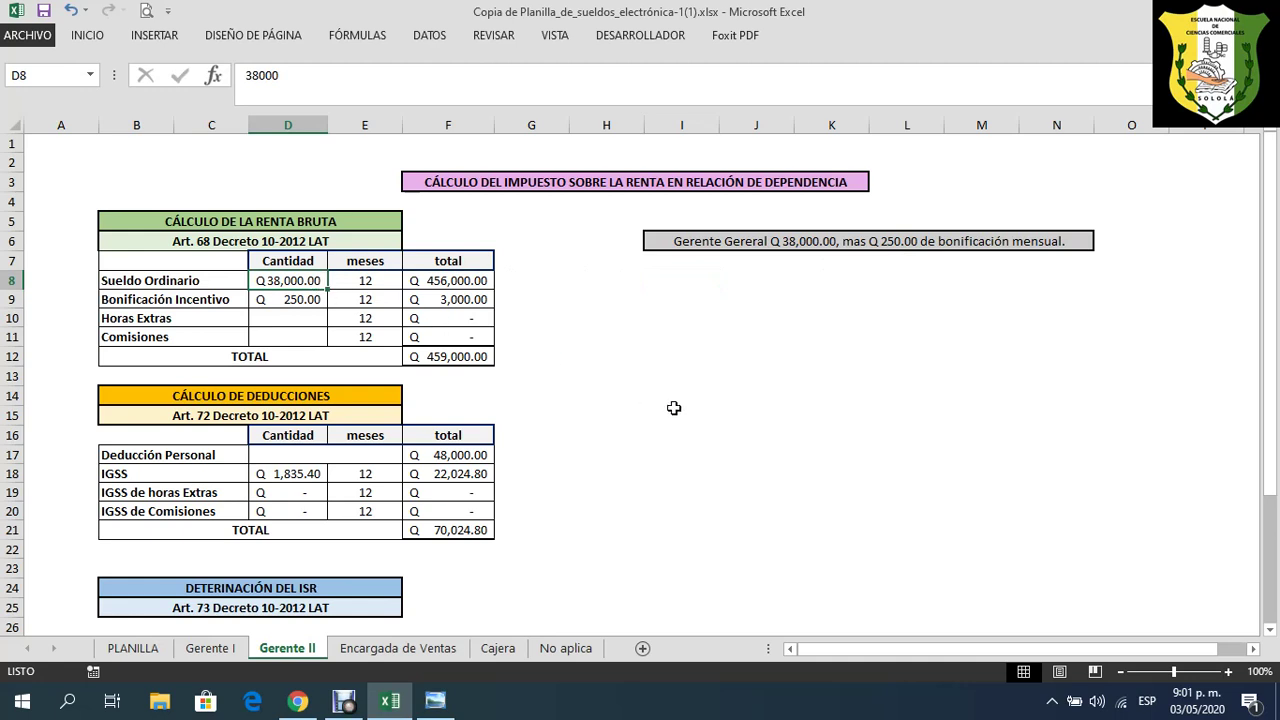
pyautogui.click(282, 301)
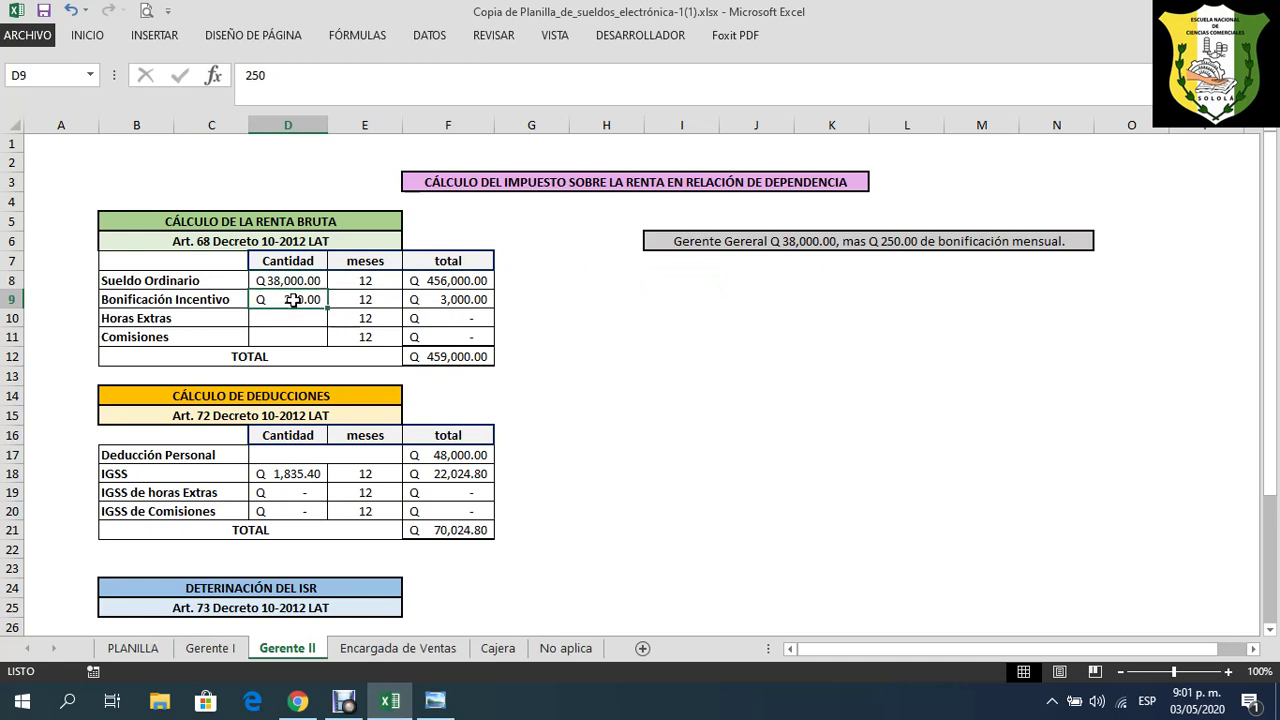
pyautogui.click(470, 357)
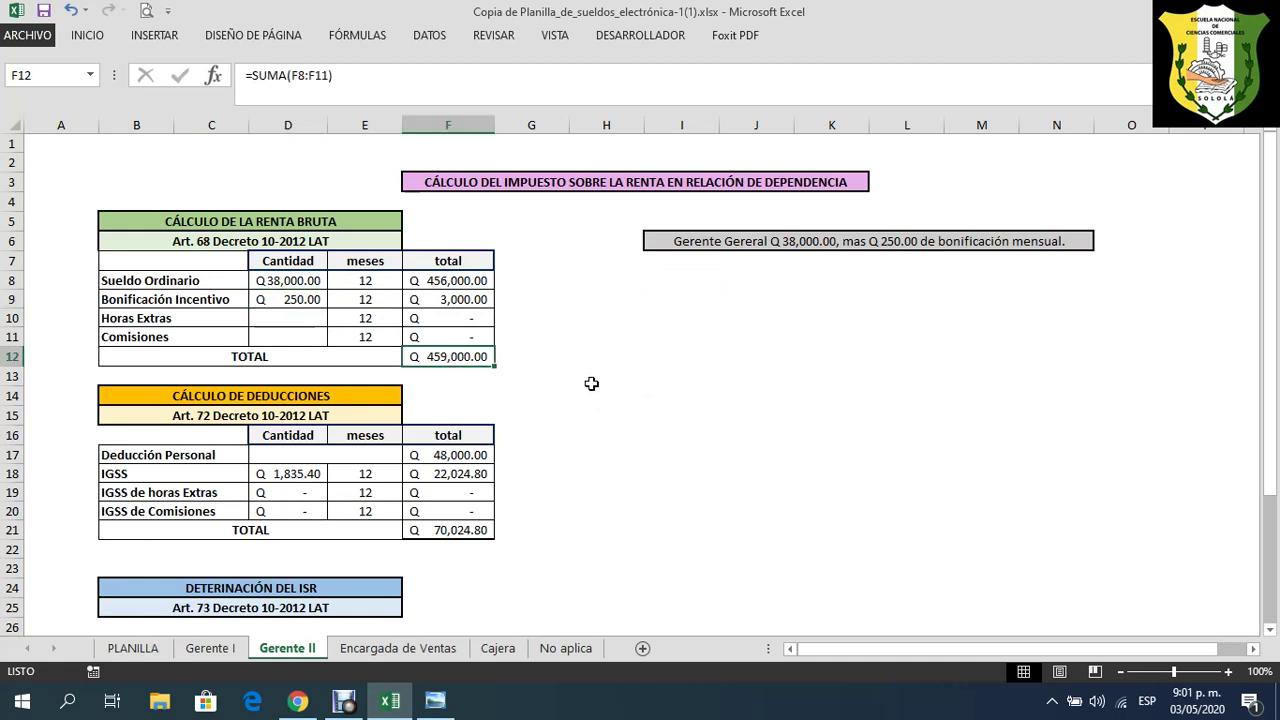
pyautogui.click(458, 530)
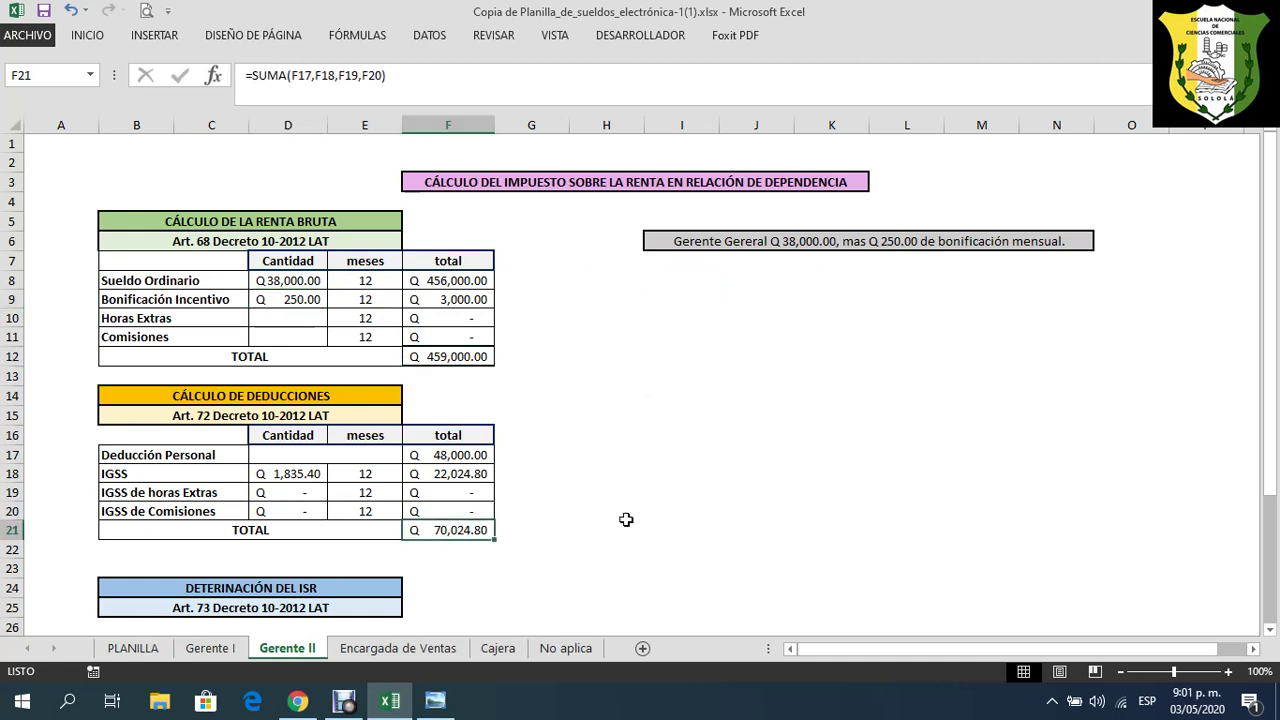
pyautogui.scroll(-3, 620, 517)
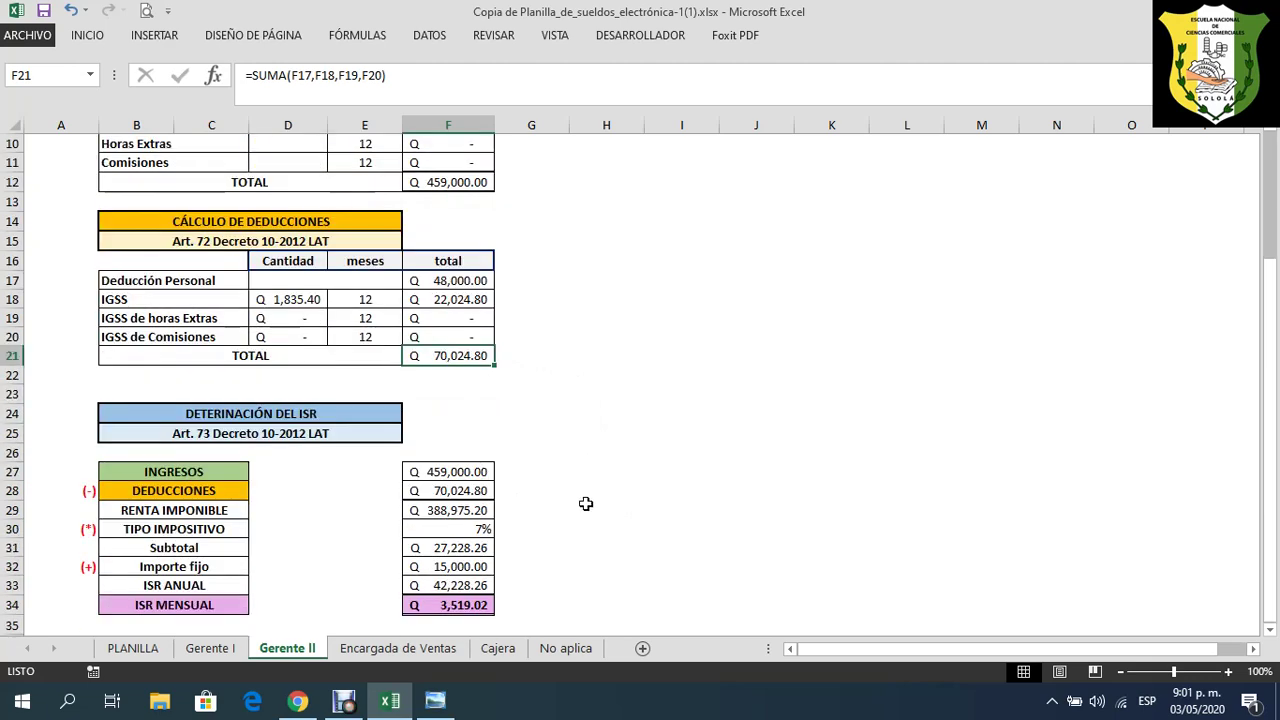
# - Compare the RENTA IMPONIBLE in F29 with the Artículo 73 tax rate scale in D10-2012.pdf in Chrome
pyautogui.click(468, 512)
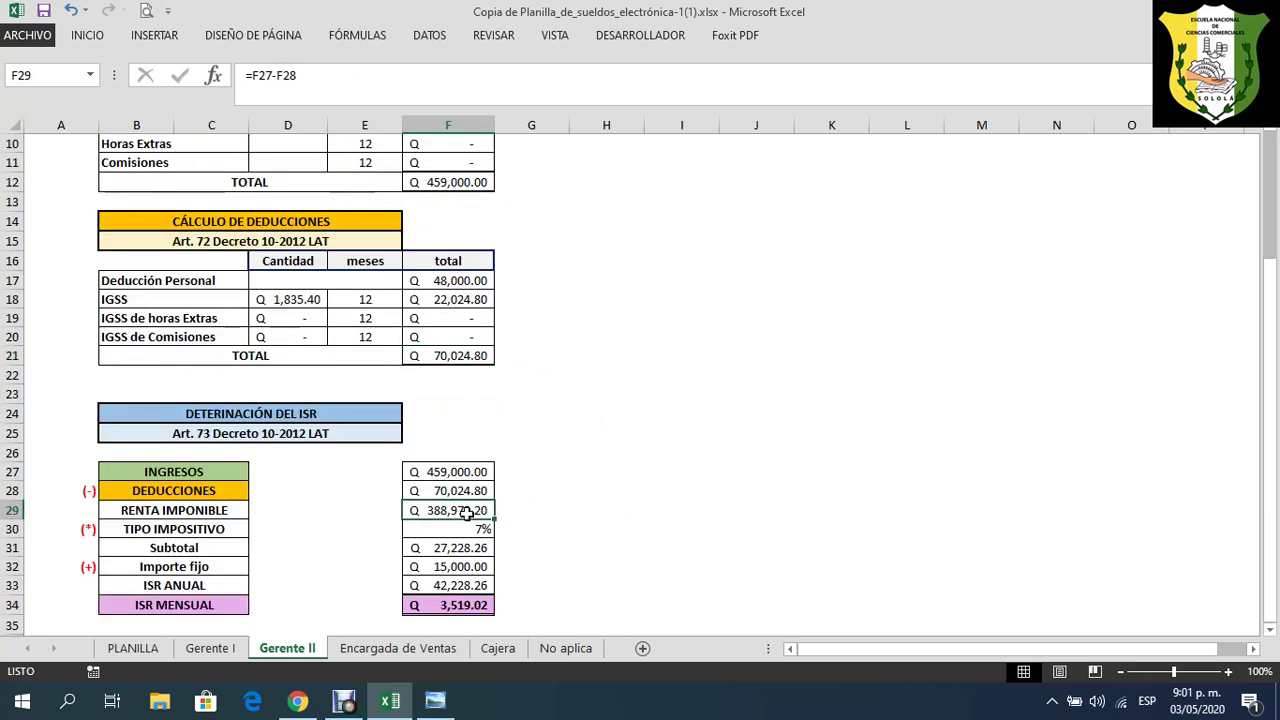
pyautogui.click(298, 700)
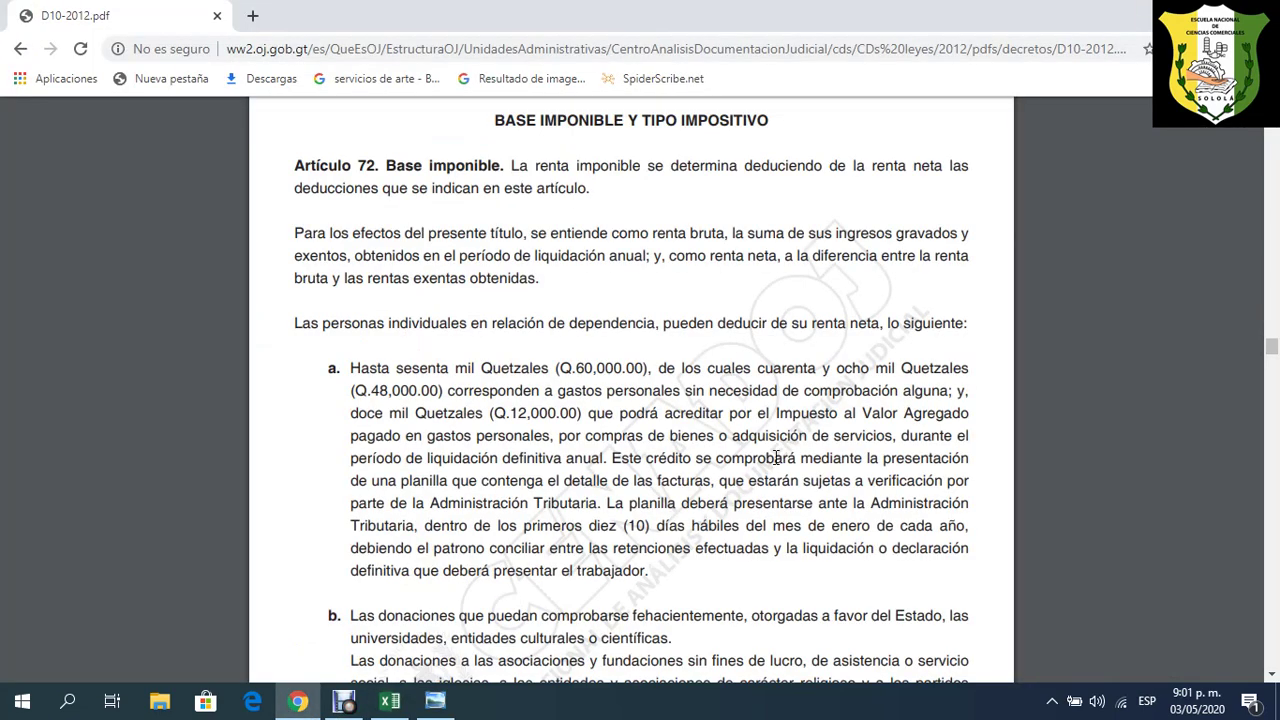
pyautogui.scroll(-10, 776, 457)
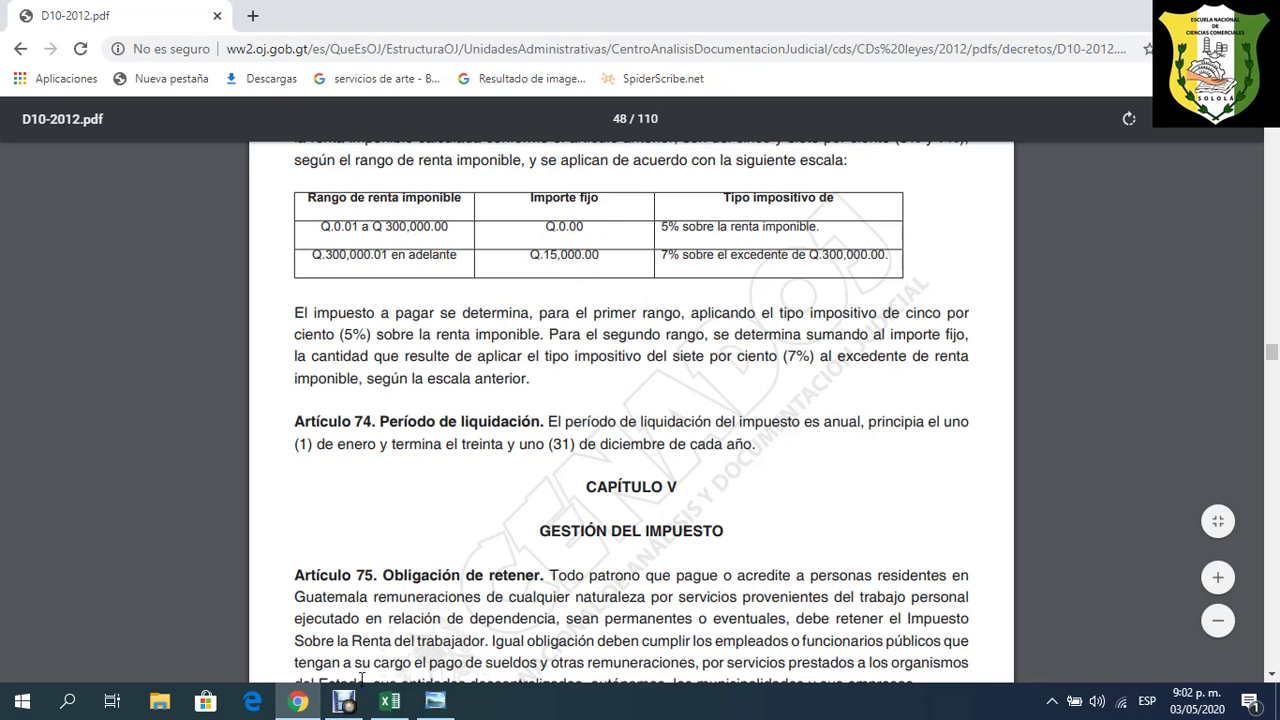
# - Return to the Excel workbook and make the RENTA IMPONIBLE amount in F29 on Gerente II bold
pyautogui.click(390, 700)
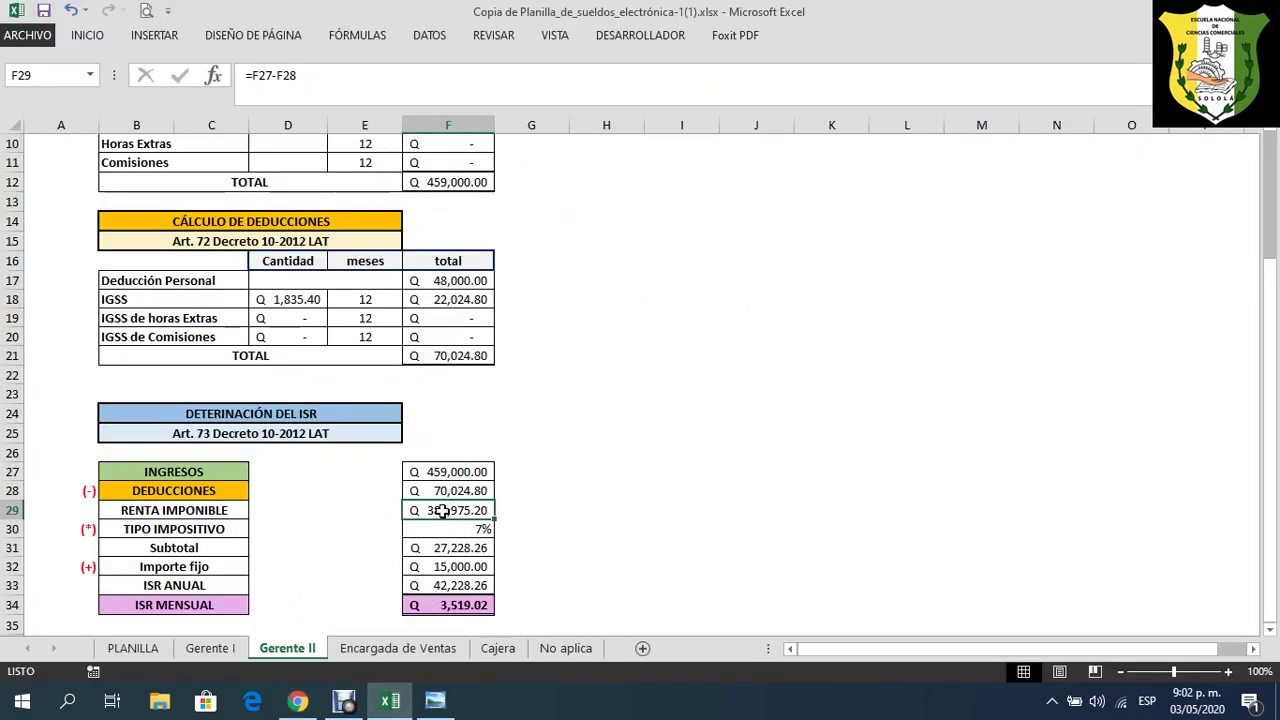
pyautogui.click(100, 37)
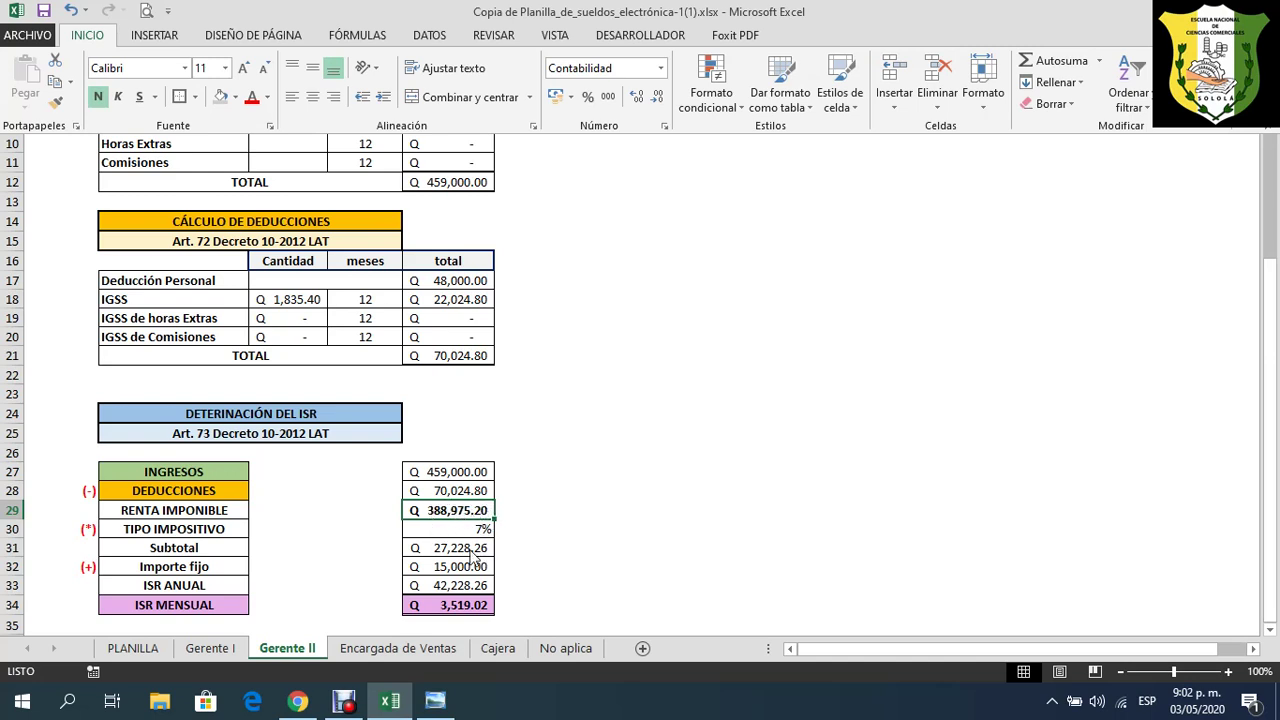
# - Review the Subtotal, Importe fijo, RENTA IMPONIBLE and TIPO IMPOSITIVO cells in the ISR determination table
pyautogui.click(475, 557)
pyautogui.click(470, 548)
pyautogui.click(478, 567)
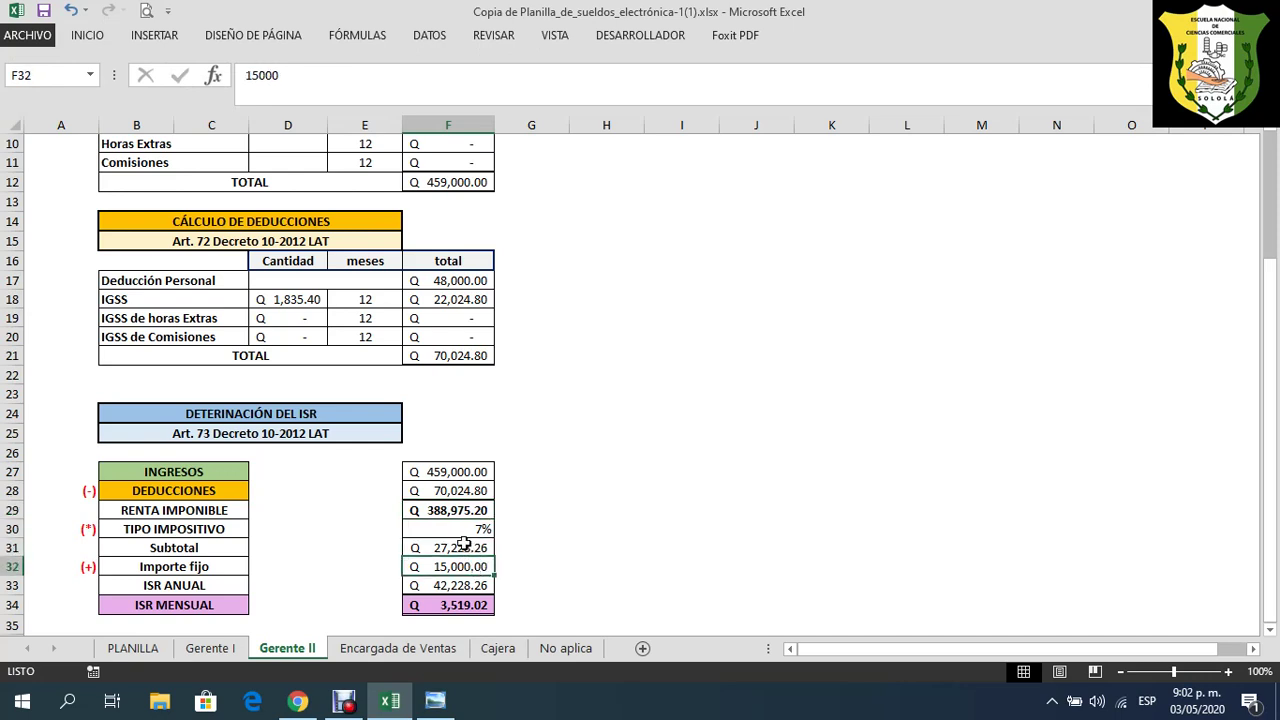
pyautogui.click(456, 511)
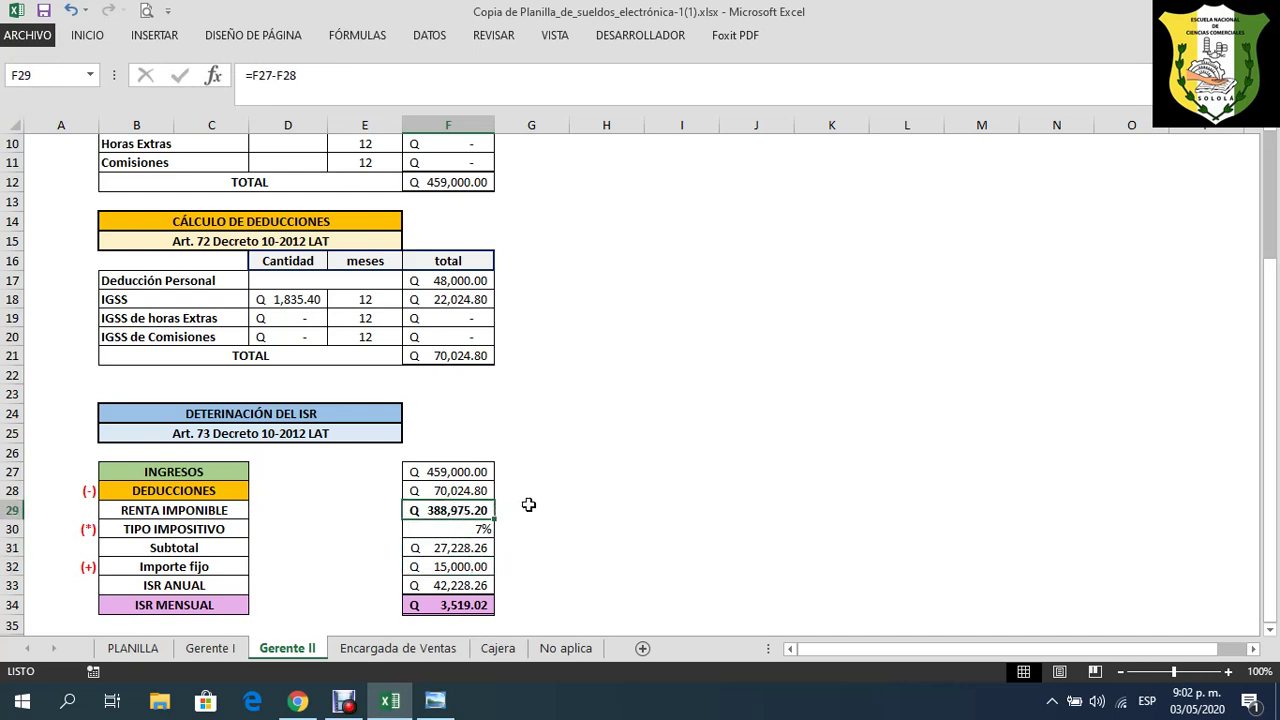
pyautogui.click(490, 530)
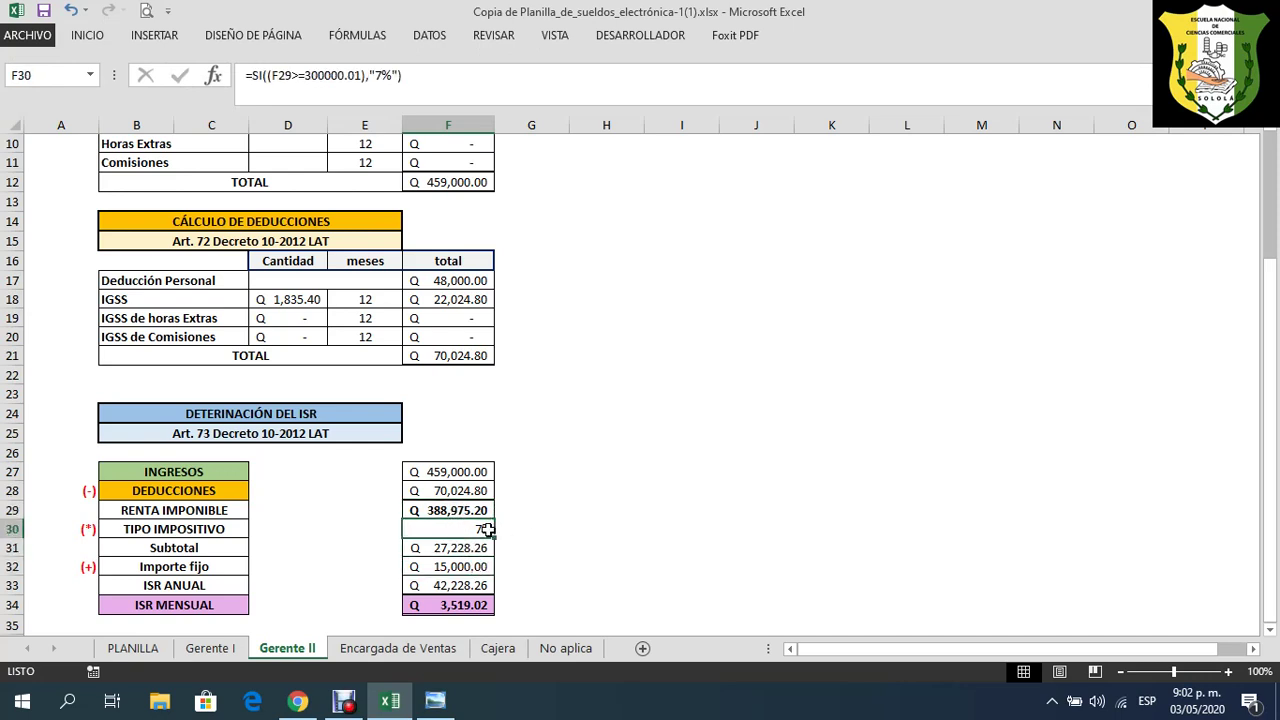
pyautogui.click(478, 508)
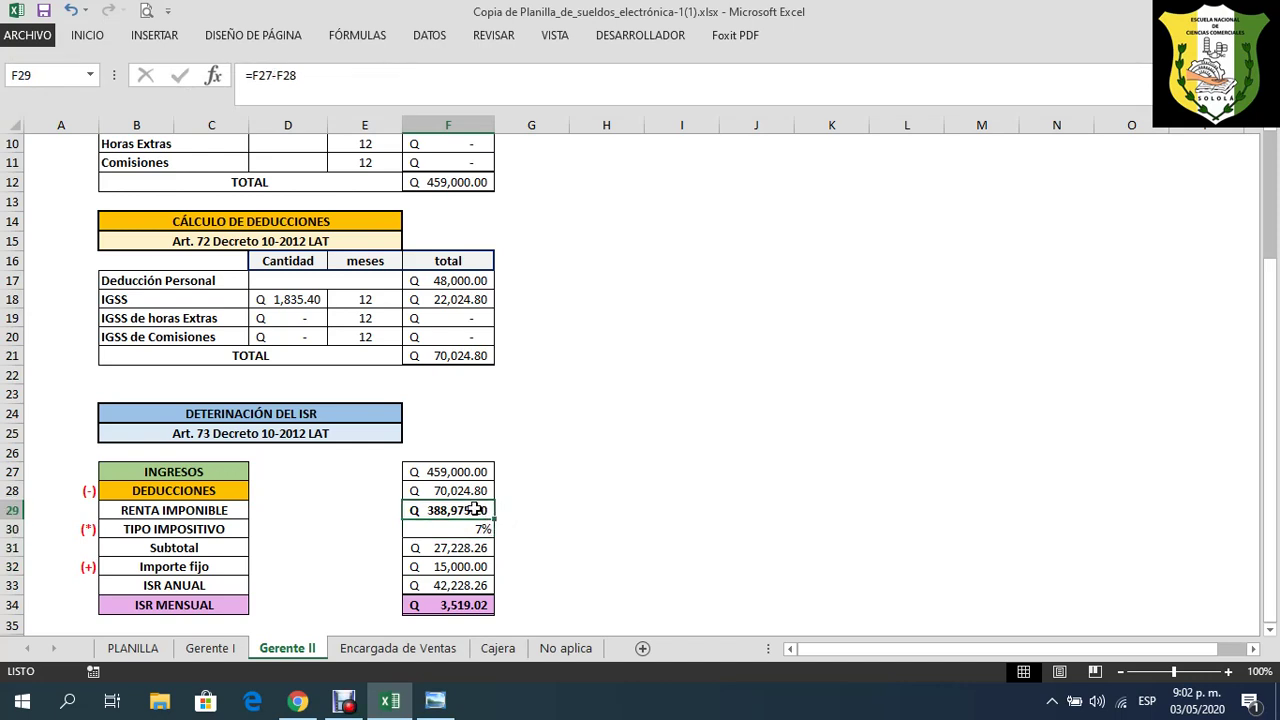
# - Enter 88975.20, the taxable income exceeding Q 300,000, in G29 beside the RENTA IMPONIBLE amount
pyautogui.click(562, 513)
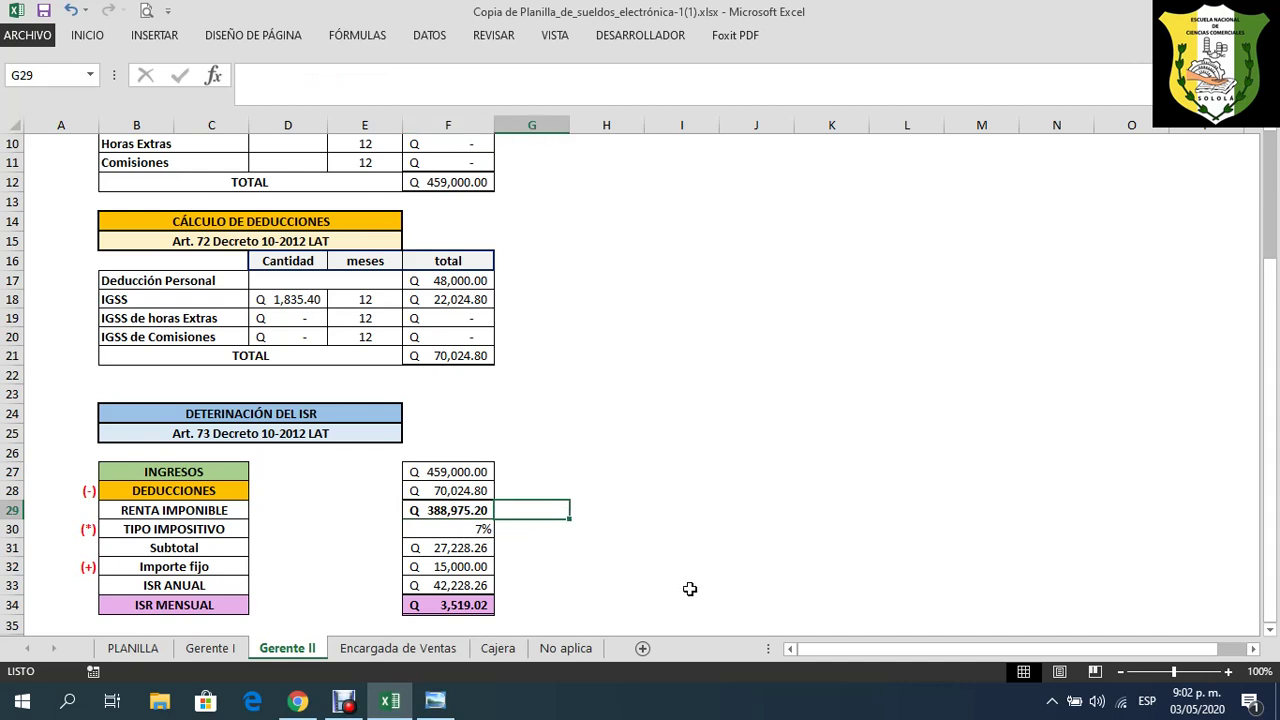
pyautogui.write('88975.20')
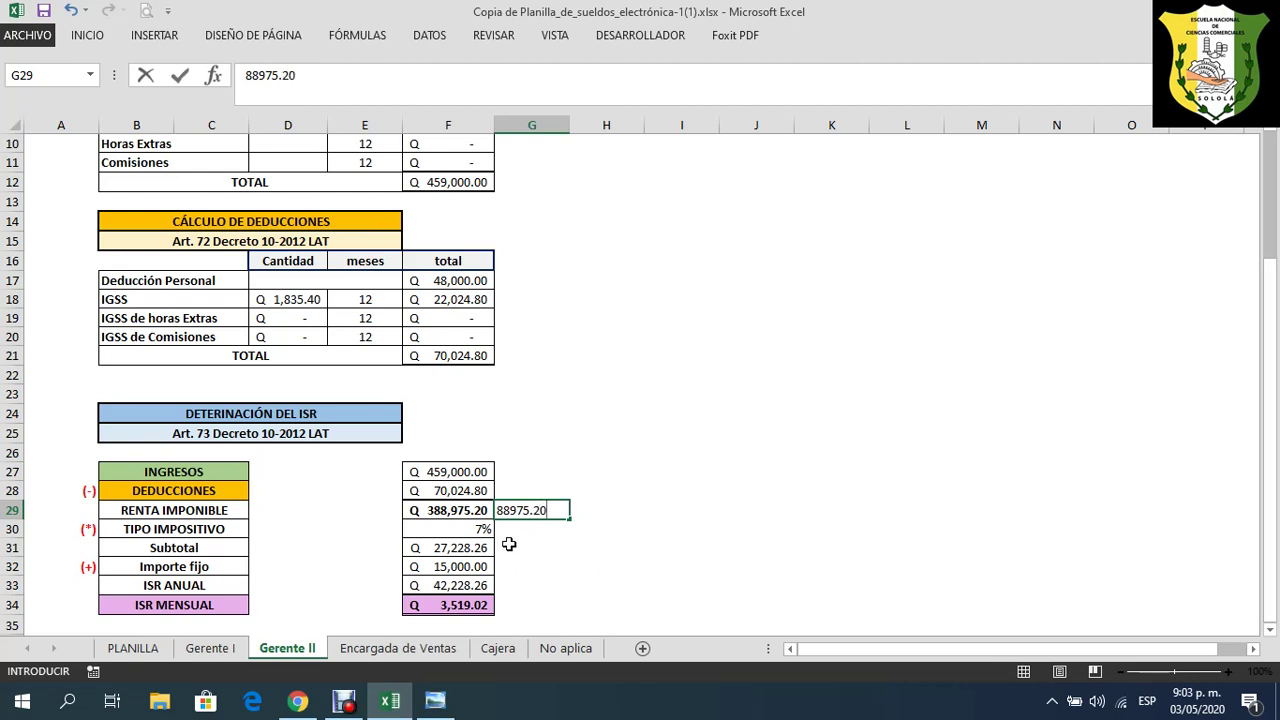
pyautogui.click(478, 545)
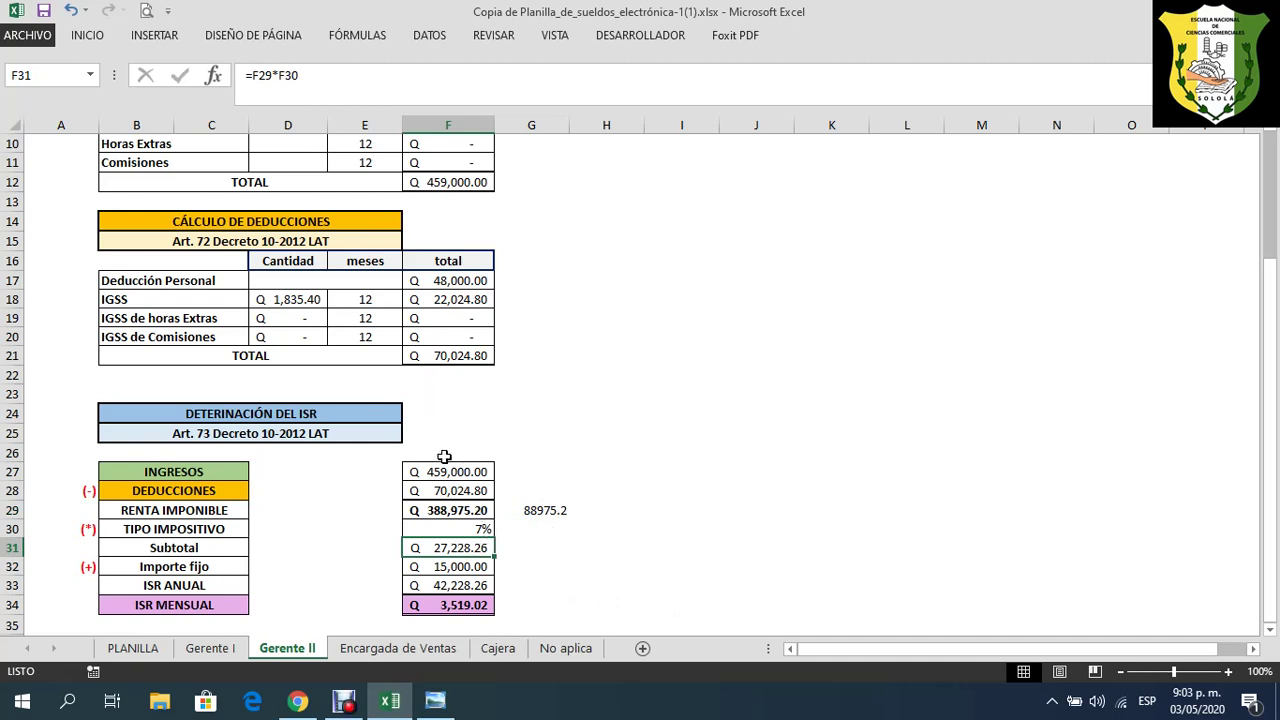
# - Change the Subtotal formula in F31 to =G29*F30 so the rate applies to the excess amount
pyautogui.click(540, 510)
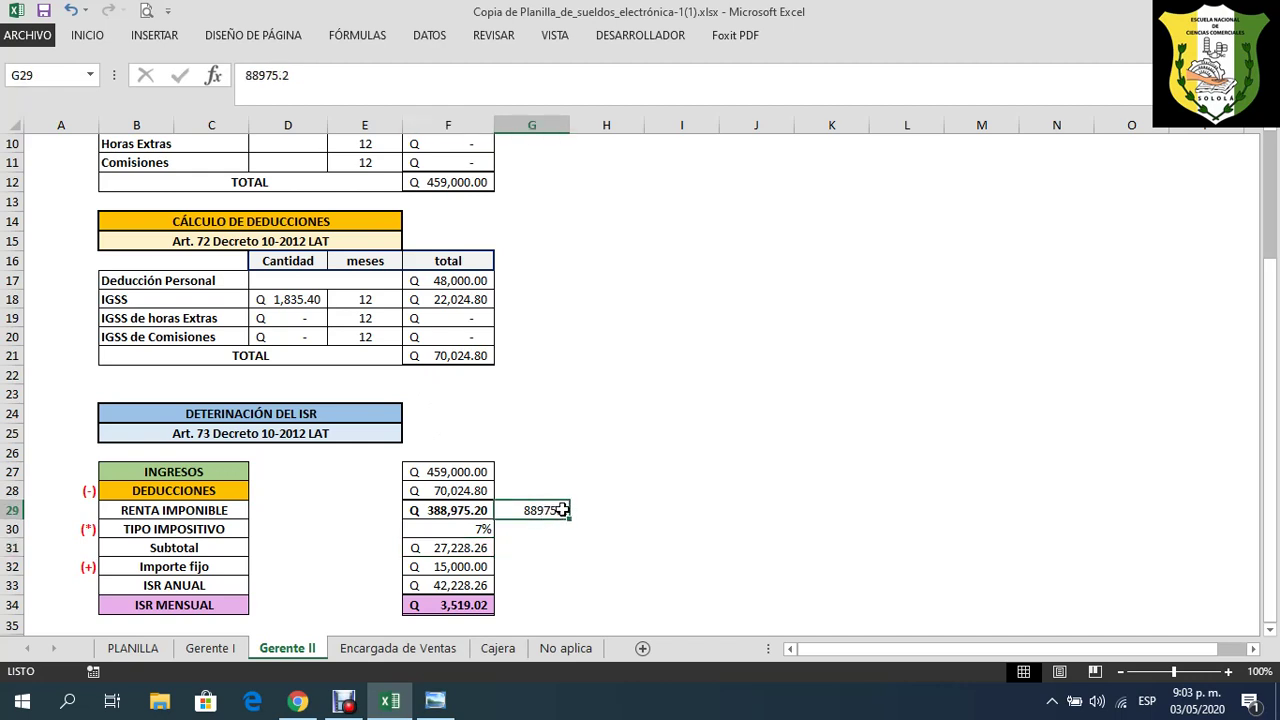
pyautogui.click(467, 549)
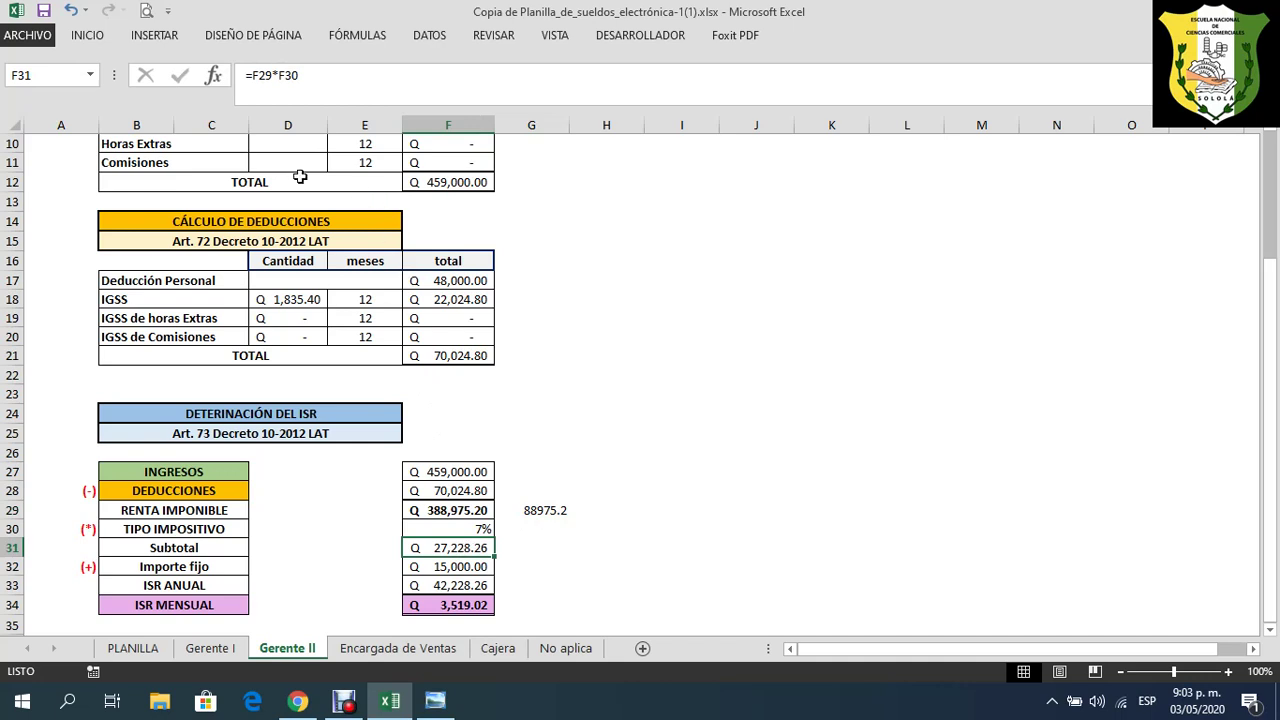
pyautogui.click(272, 76)
pyautogui.press('BackSpace')
pyautogui.press('BackSpace')
pyautogui.press('BackSpace')
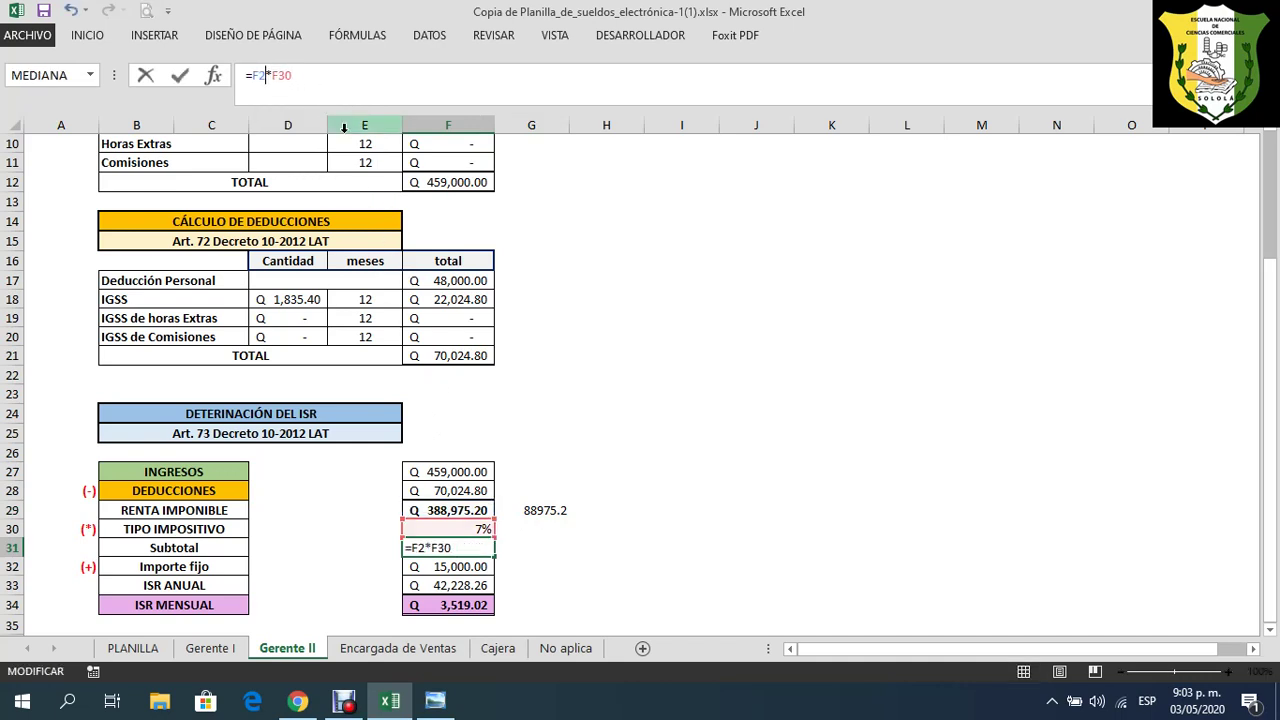
pyautogui.click(548, 510)
pyautogui.press('Return')
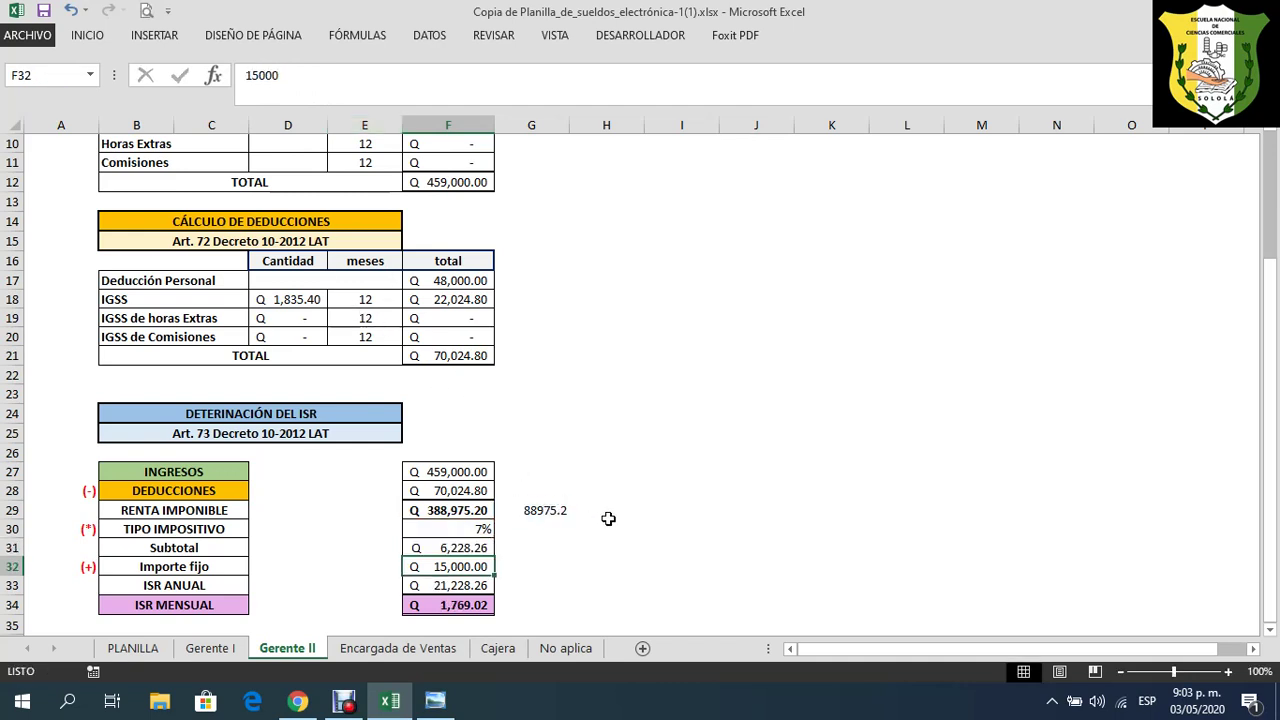
# - Make the excess amount in G29 bold and apply the accounting number format in quetzales
pyautogui.click(478, 510)
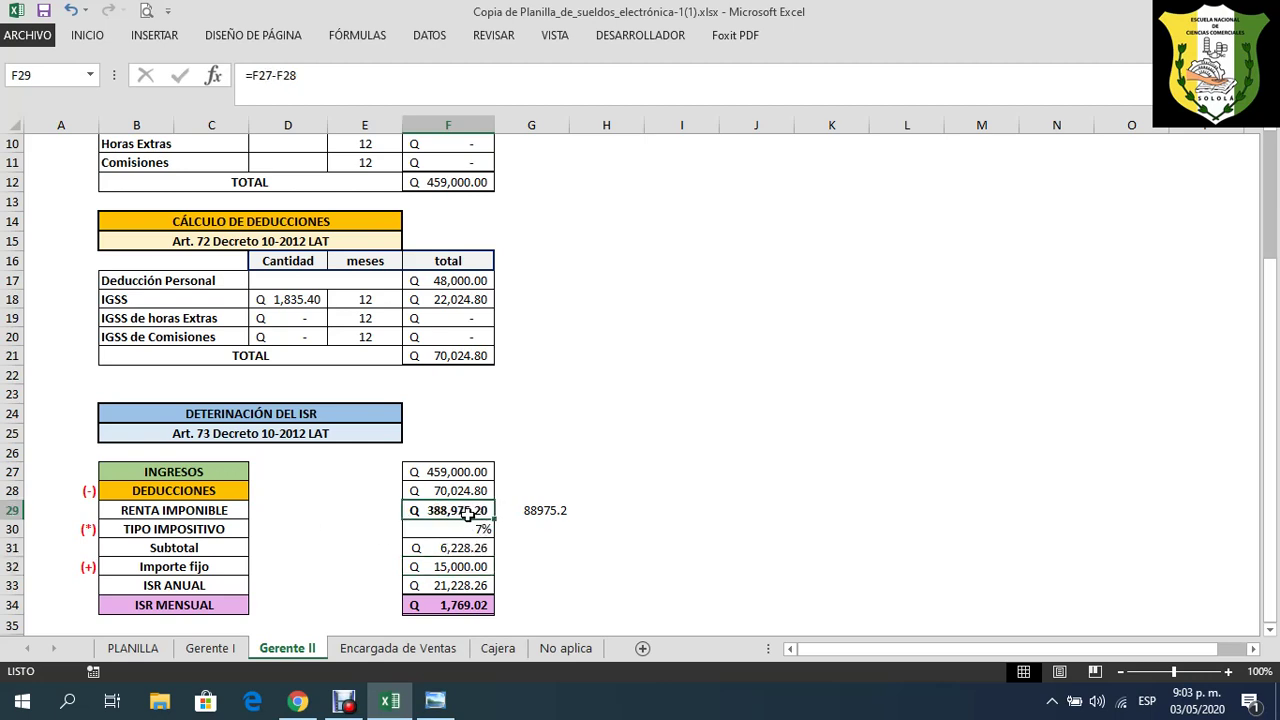
pyautogui.click(536, 511)
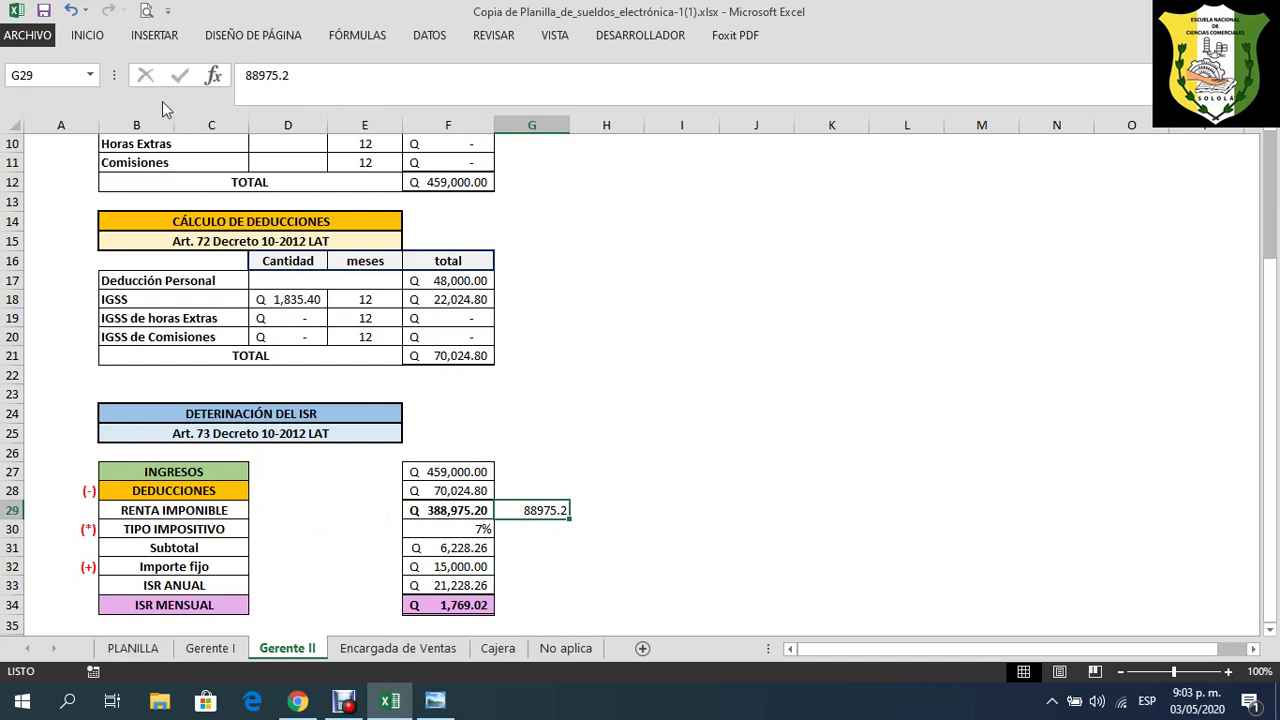
pyautogui.click(90, 38)
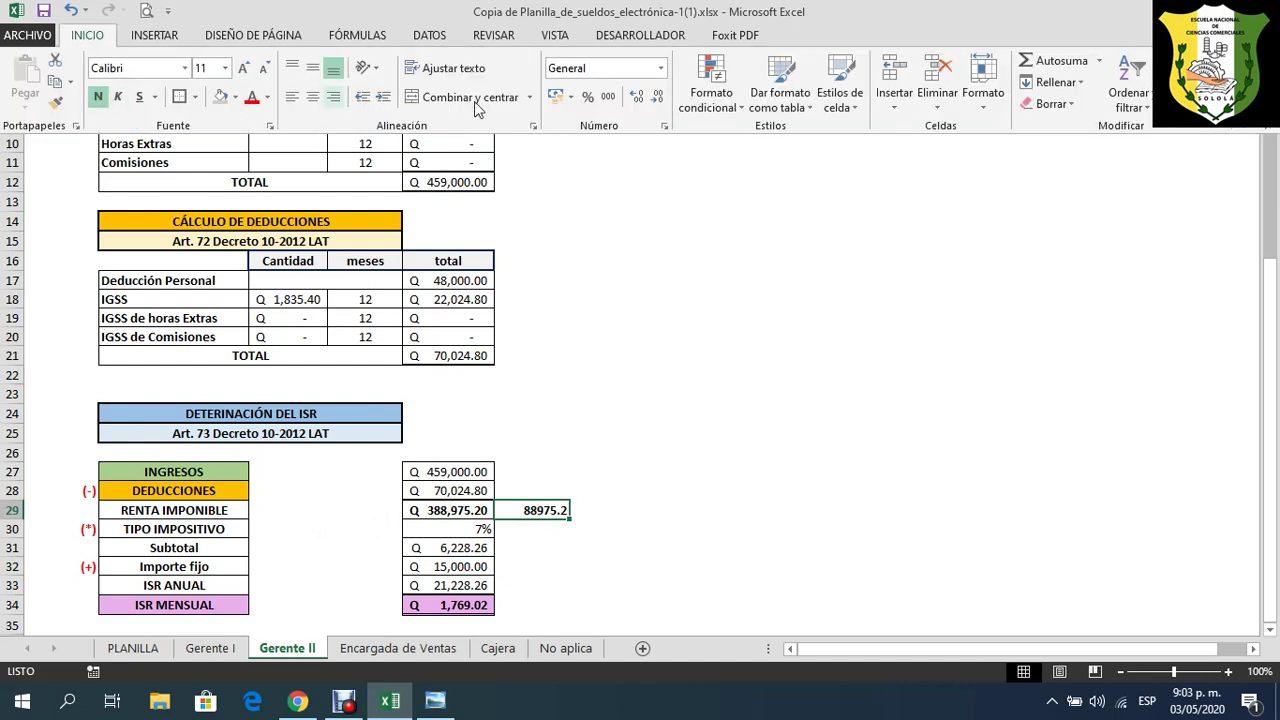
pyautogui.click(556, 96)
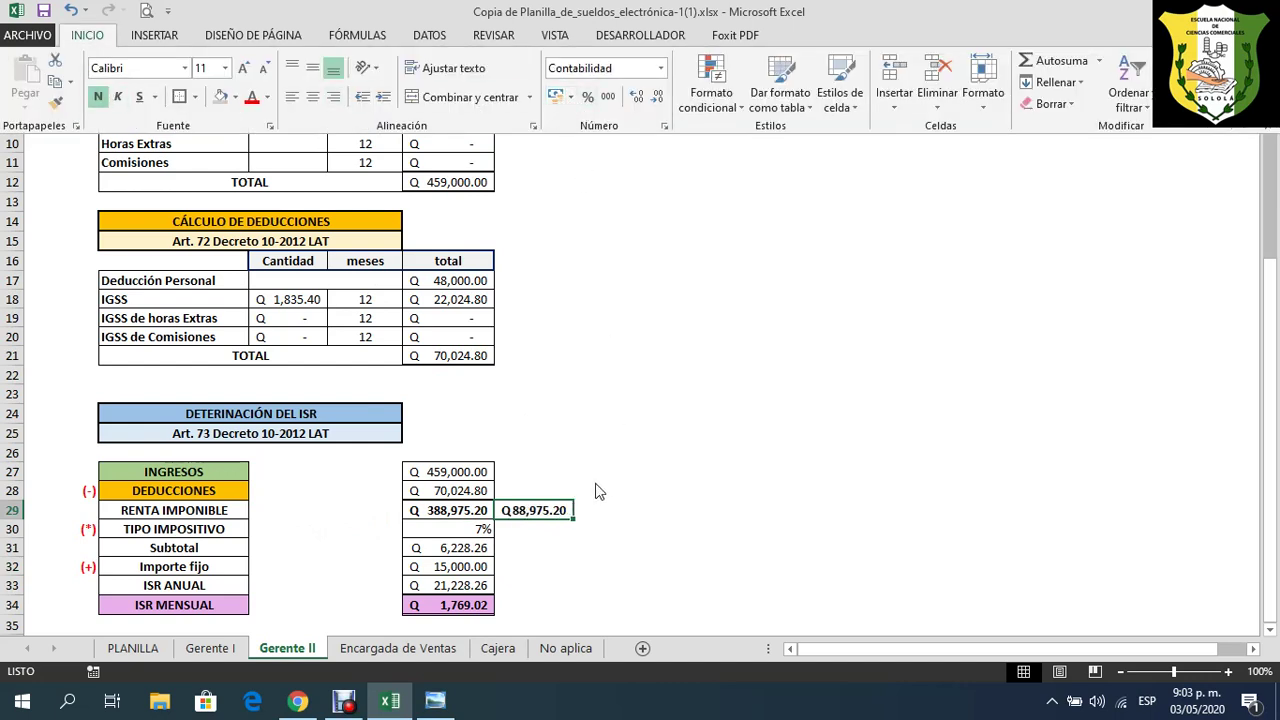
# - Check the TIPO IMPOSITIVO, RENTA IMPONIBLE, excess and Subtotal cells against the Artículo 73 scale in the decree PDF in Chrome
pyautogui.click(484, 534)
pyautogui.click(482, 530)
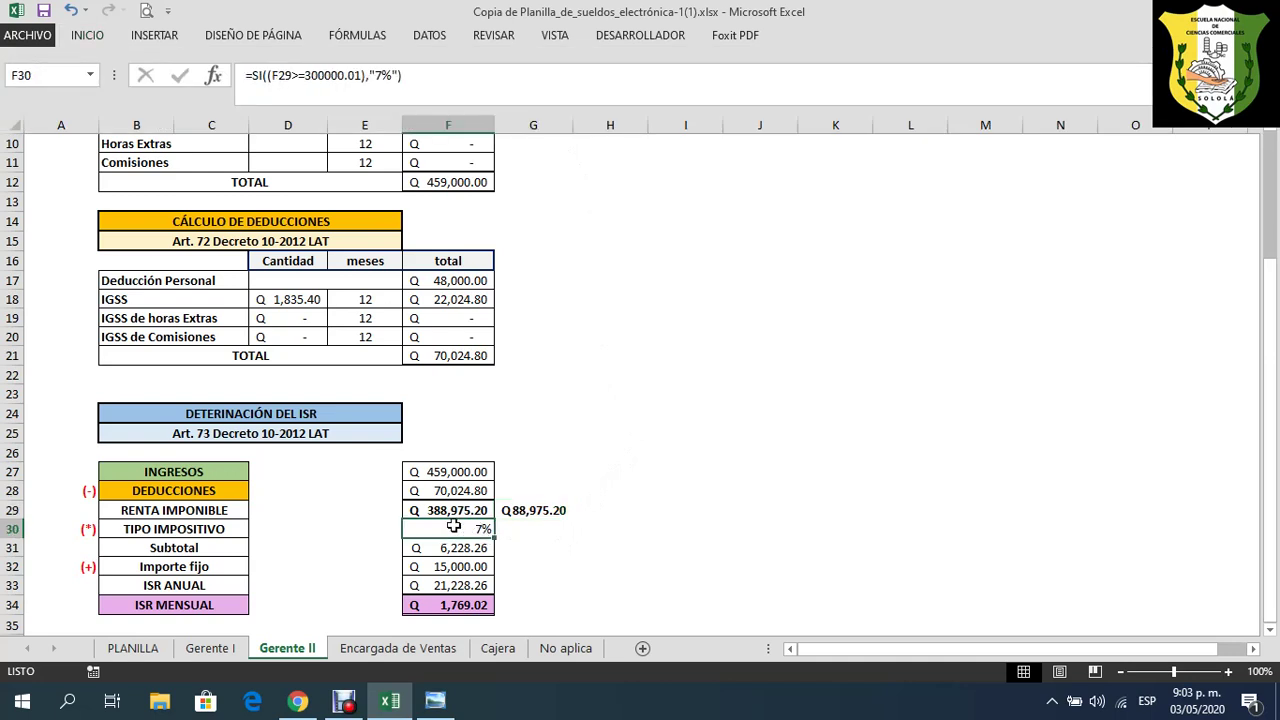
pyautogui.click(447, 510)
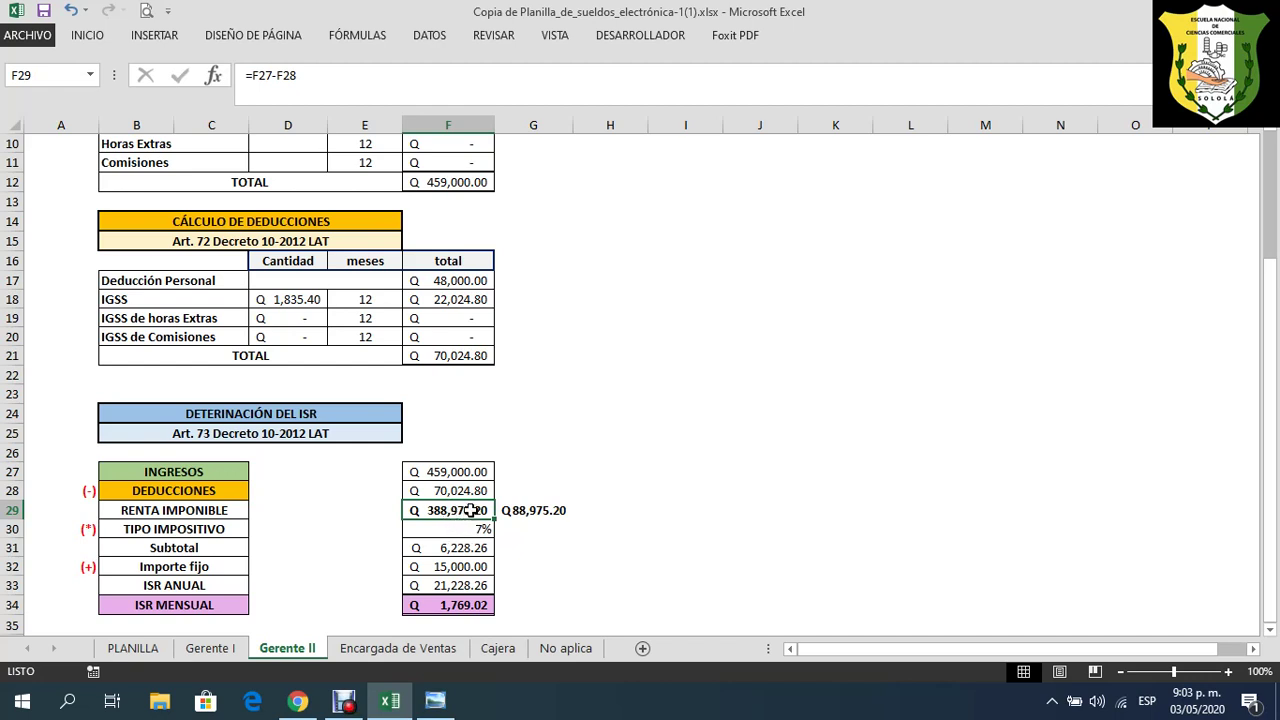
pyautogui.click(540, 511)
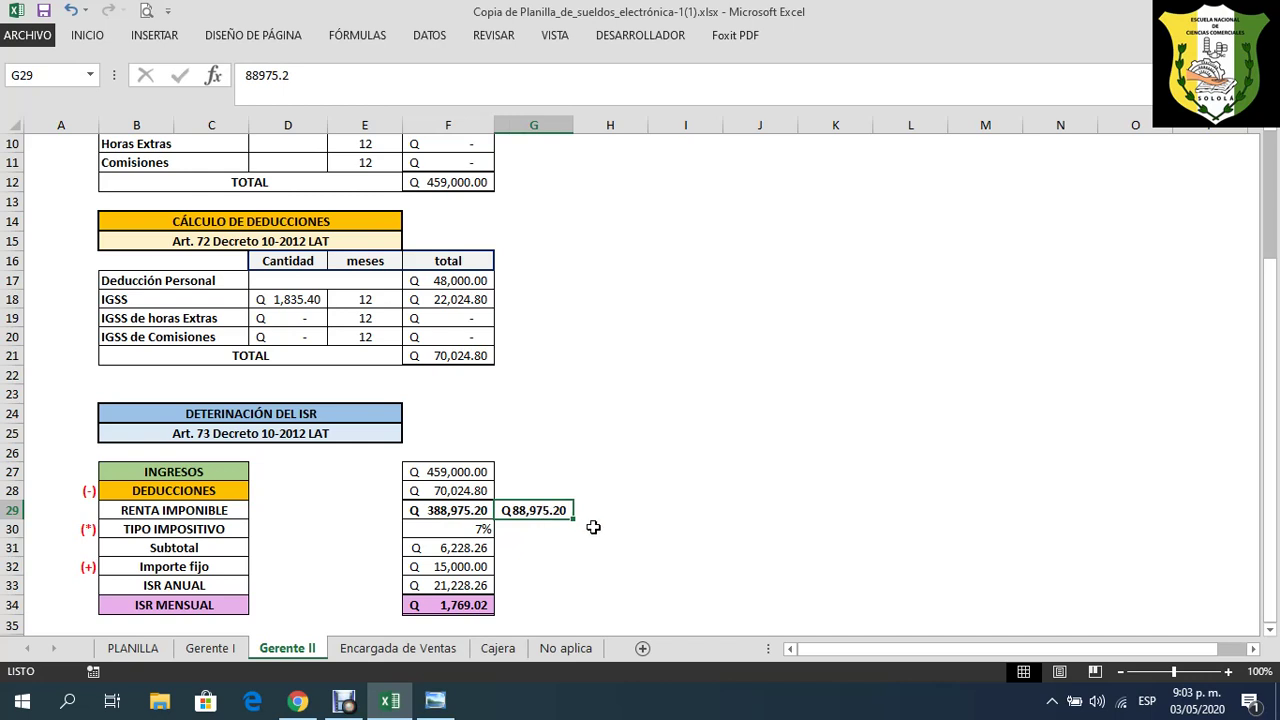
pyautogui.click(484, 529)
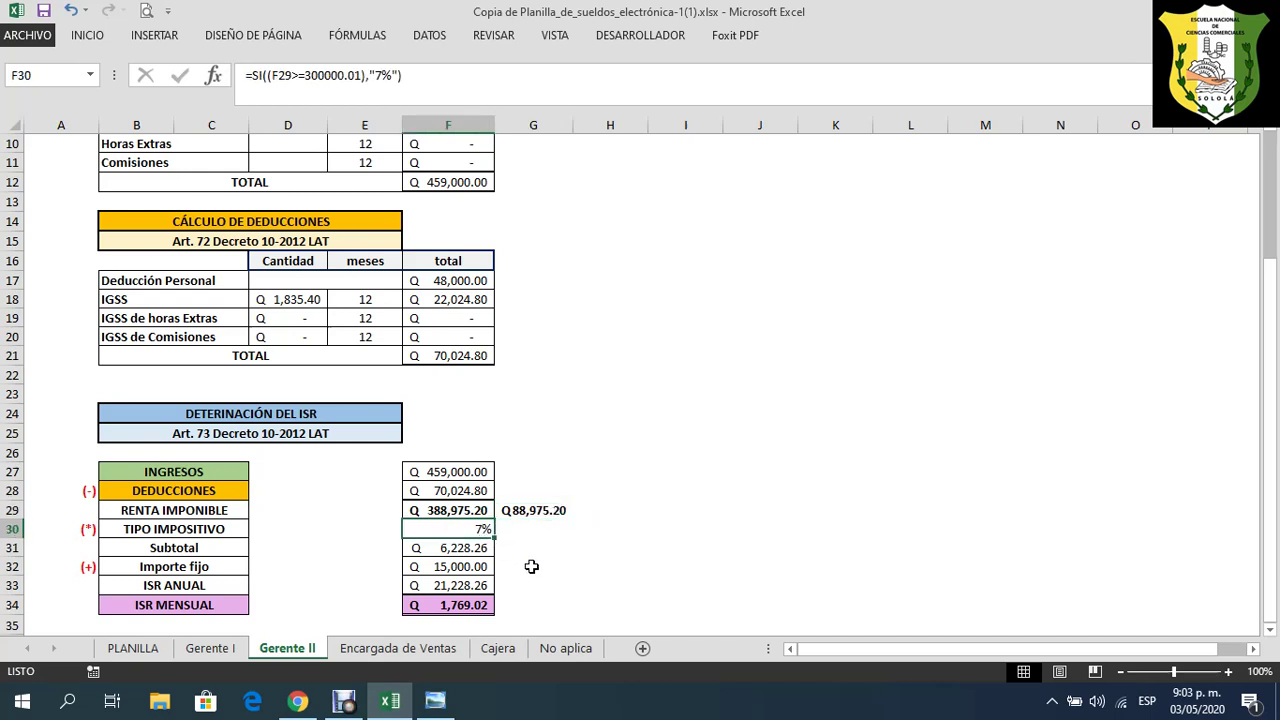
pyautogui.click(468, 551)
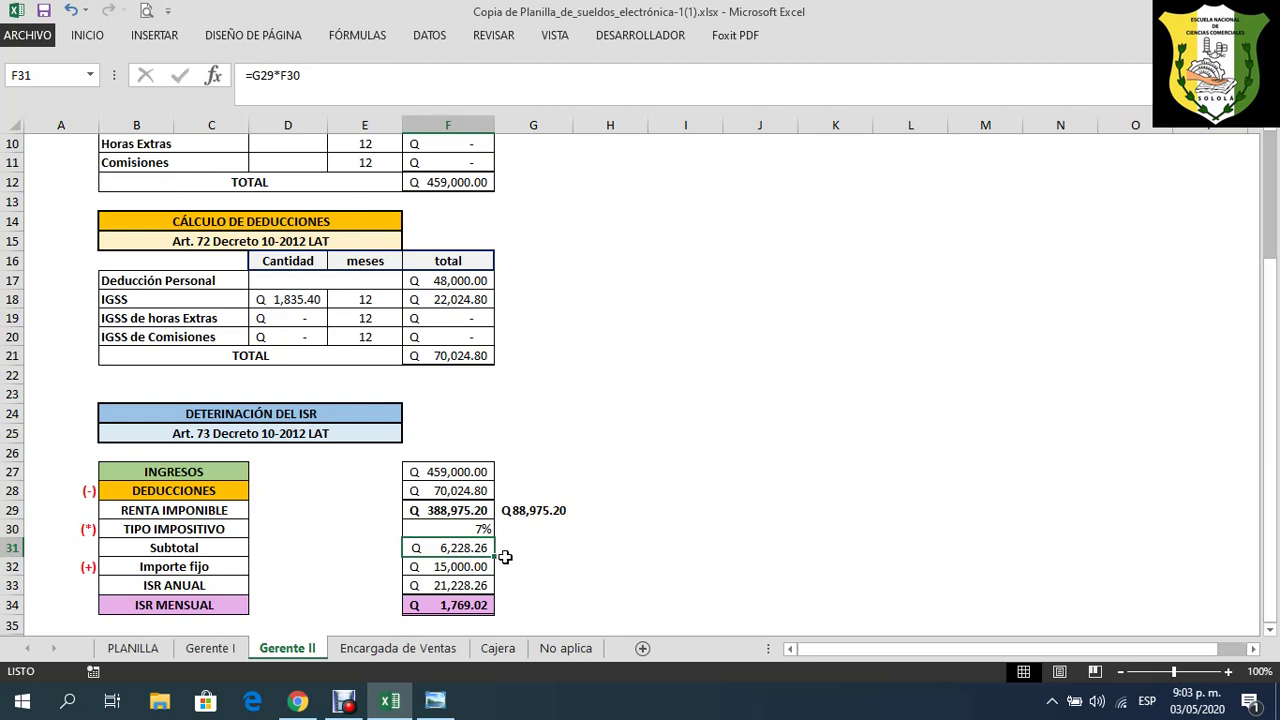
pyautogui.click(298, 701)
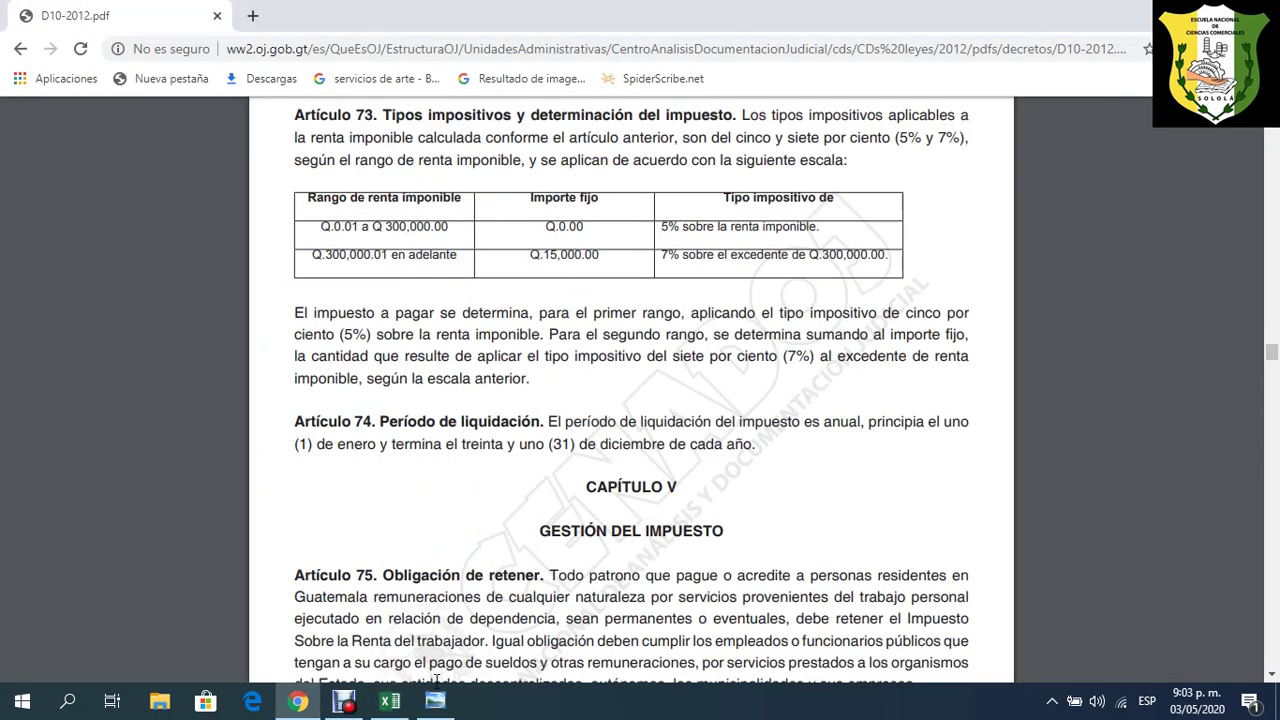
# - Return to the workbook in Excel and review the Importe fijo, ISR ANUAL, ISR MENSUAL, excess amount and case description on the Gerente II sheet
pyautogui.click(390, 701)
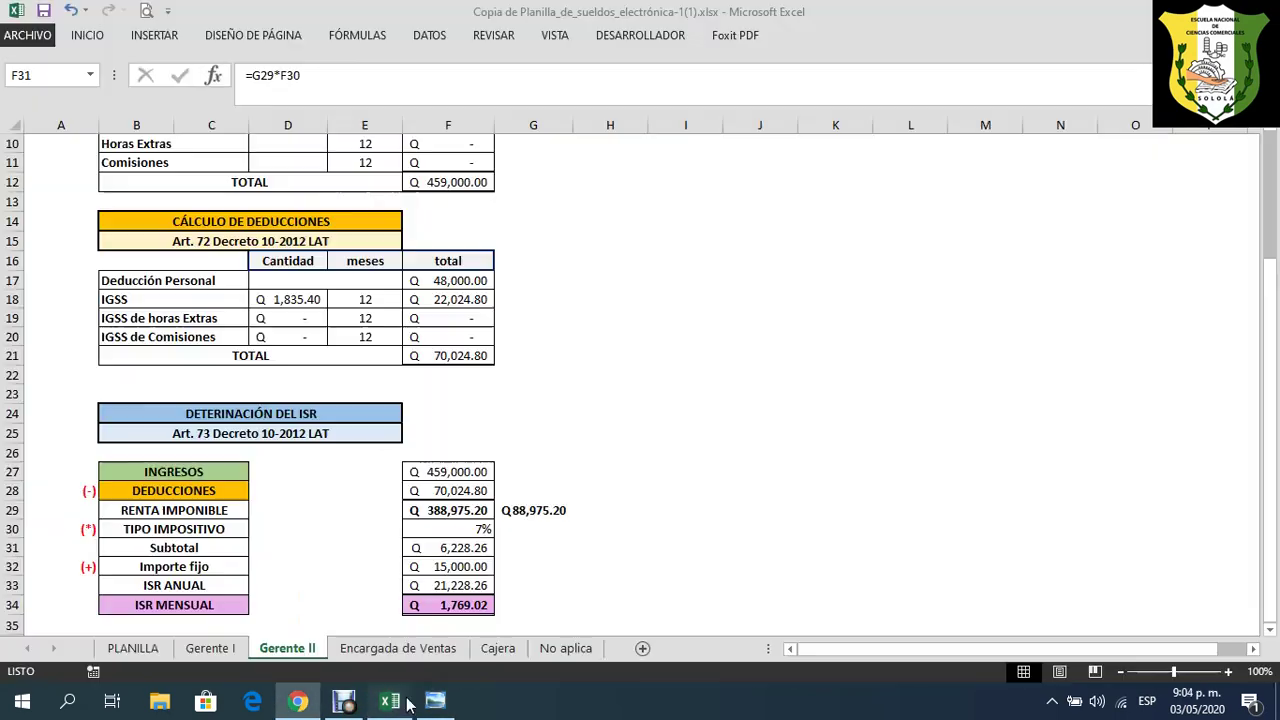
pyautogui.click(476, 567)
pyautogui.click(471, 586)
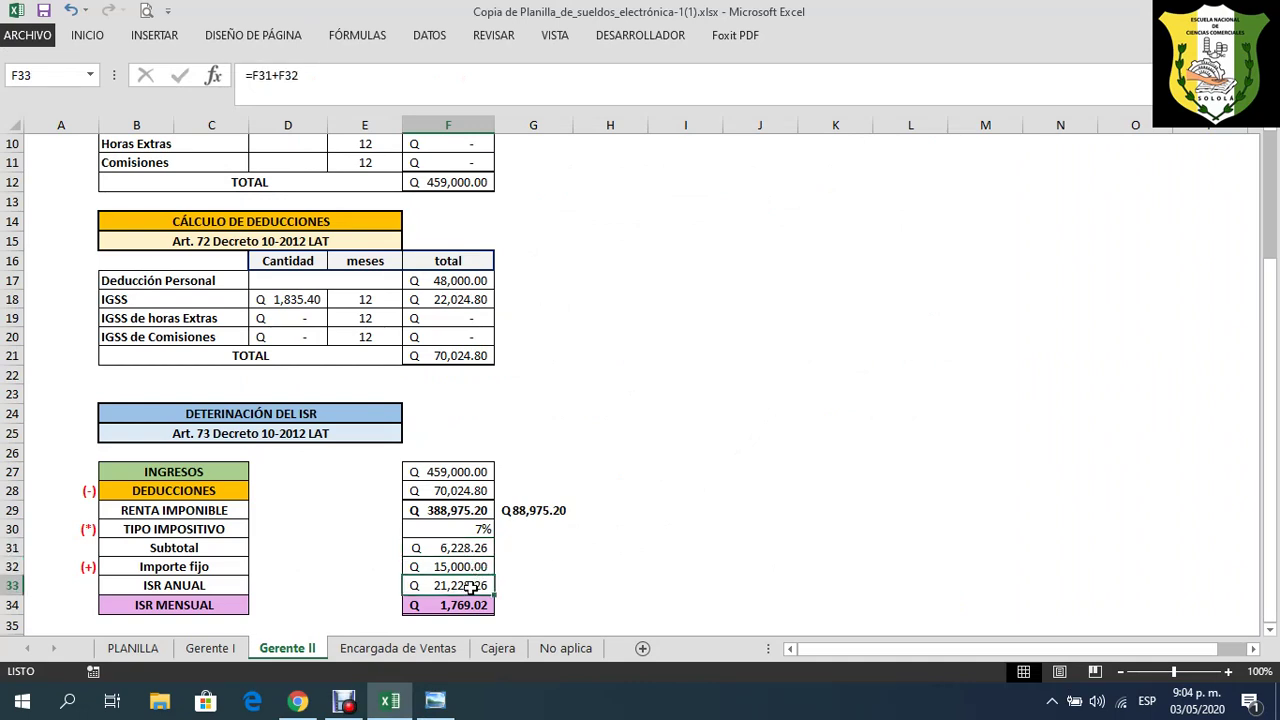
pyautogui.click(478, 607)
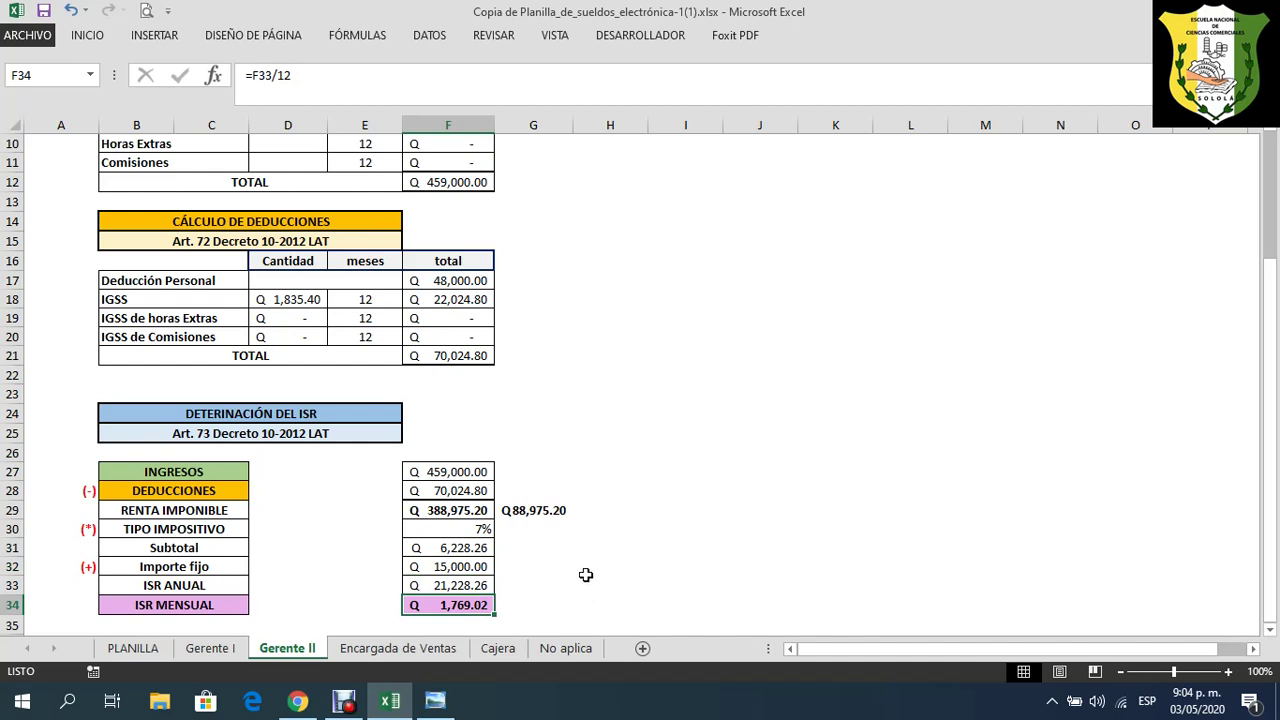
pyautogui.click(540, 512)
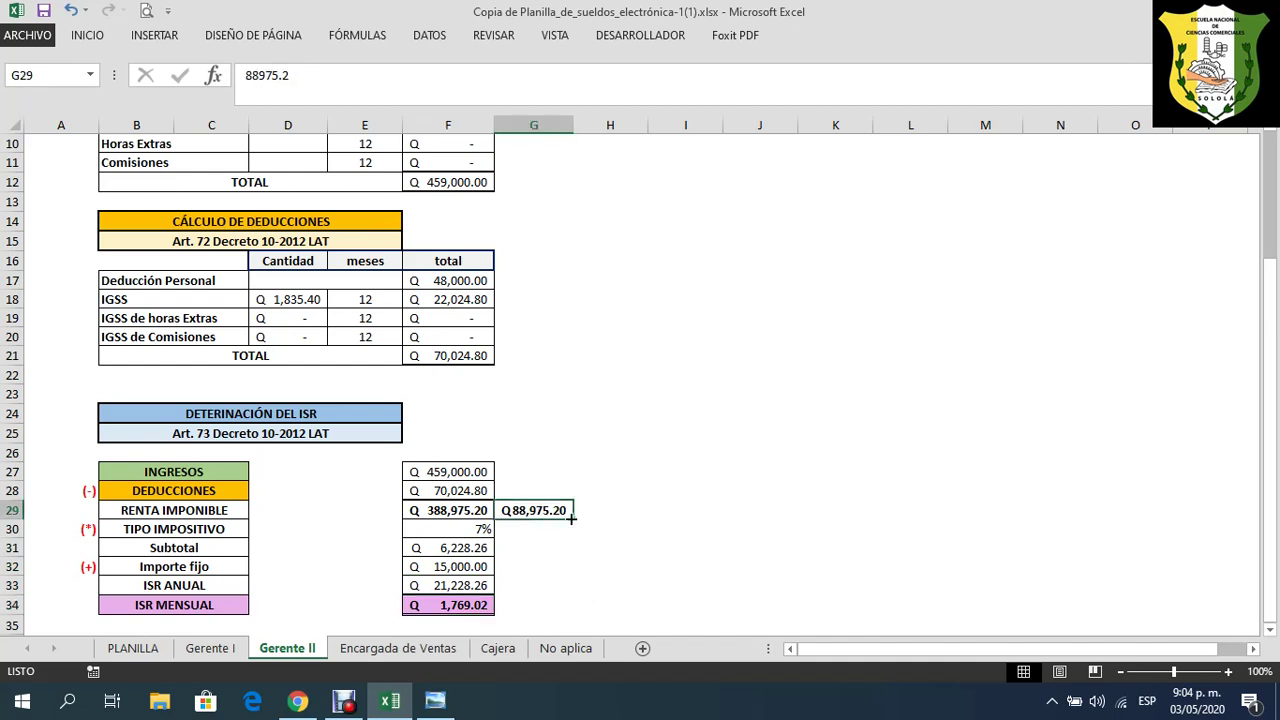
pyautogui.scroll(3, 753, 552)
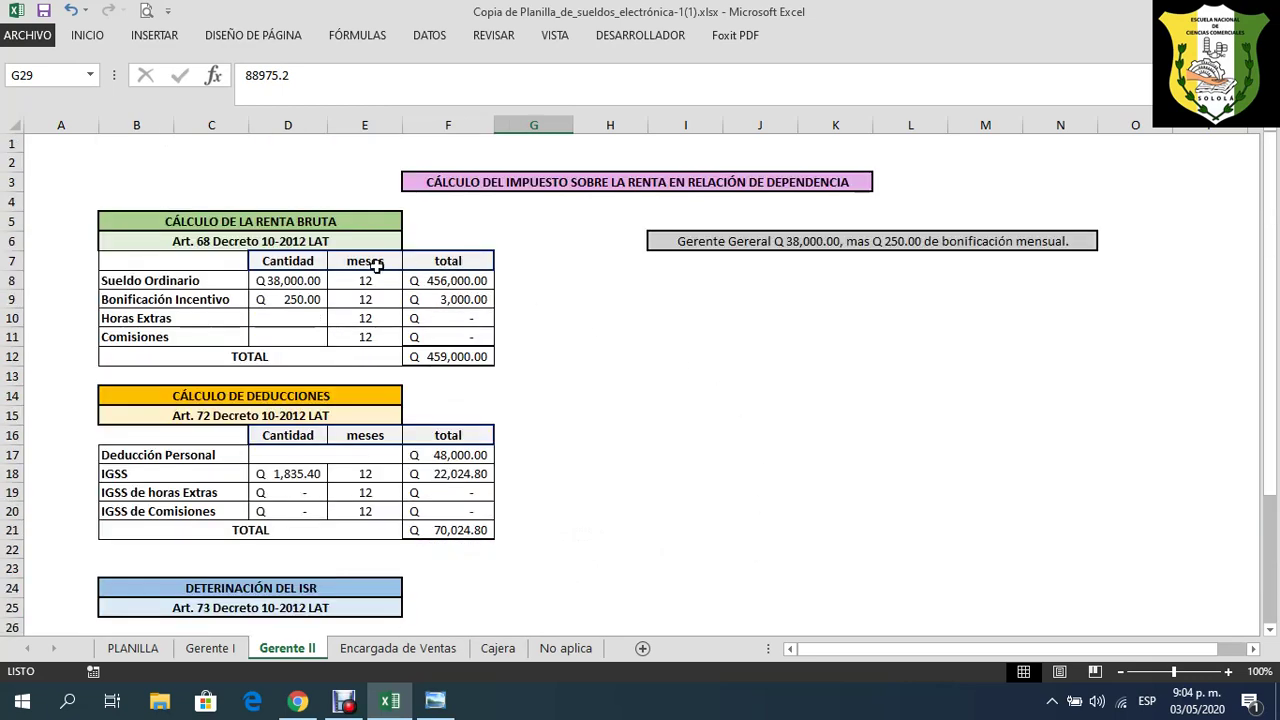
pyautogui.scroll(-3, 458, 456)
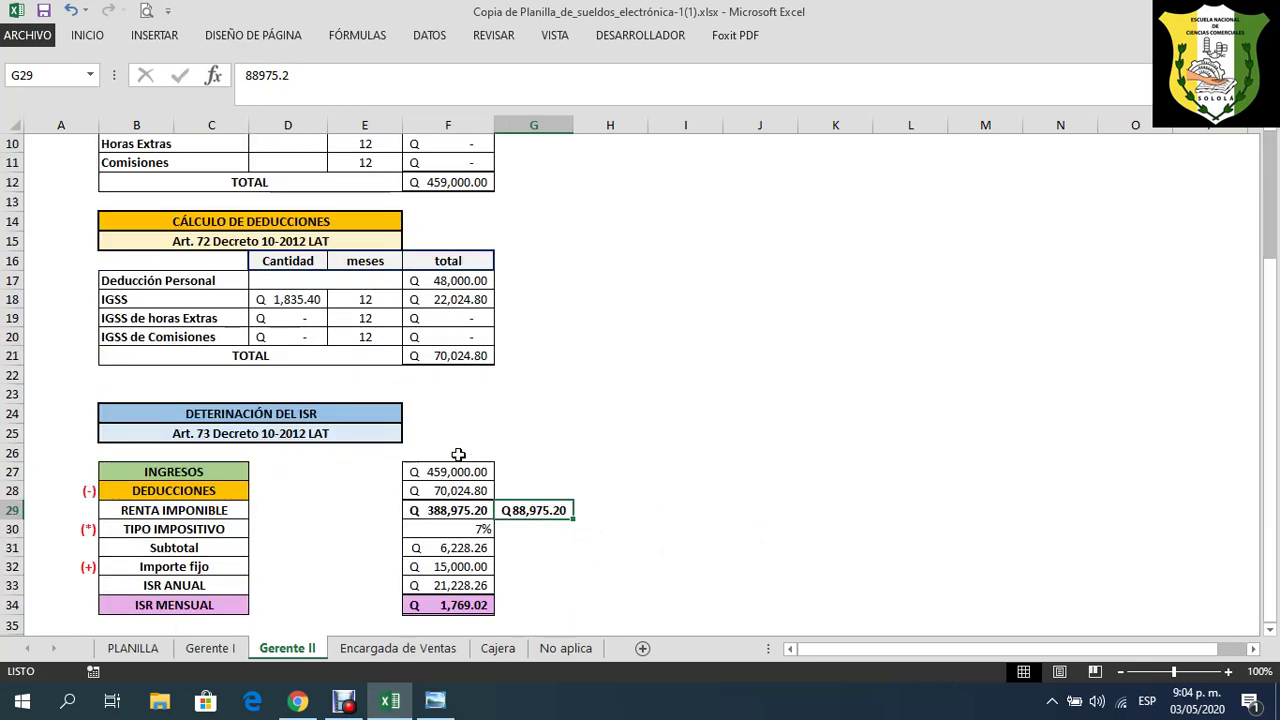
pyautogui.scroll(3, 676, 495)
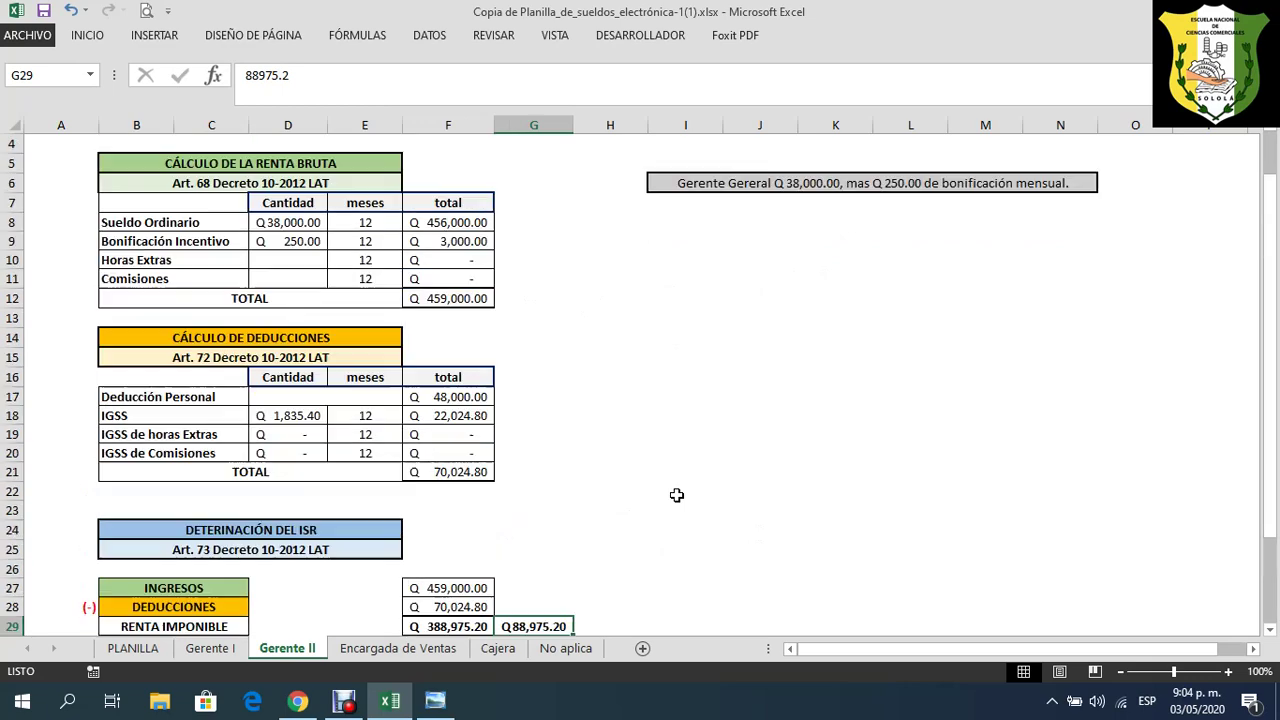
pyautogui.click(778, 240)
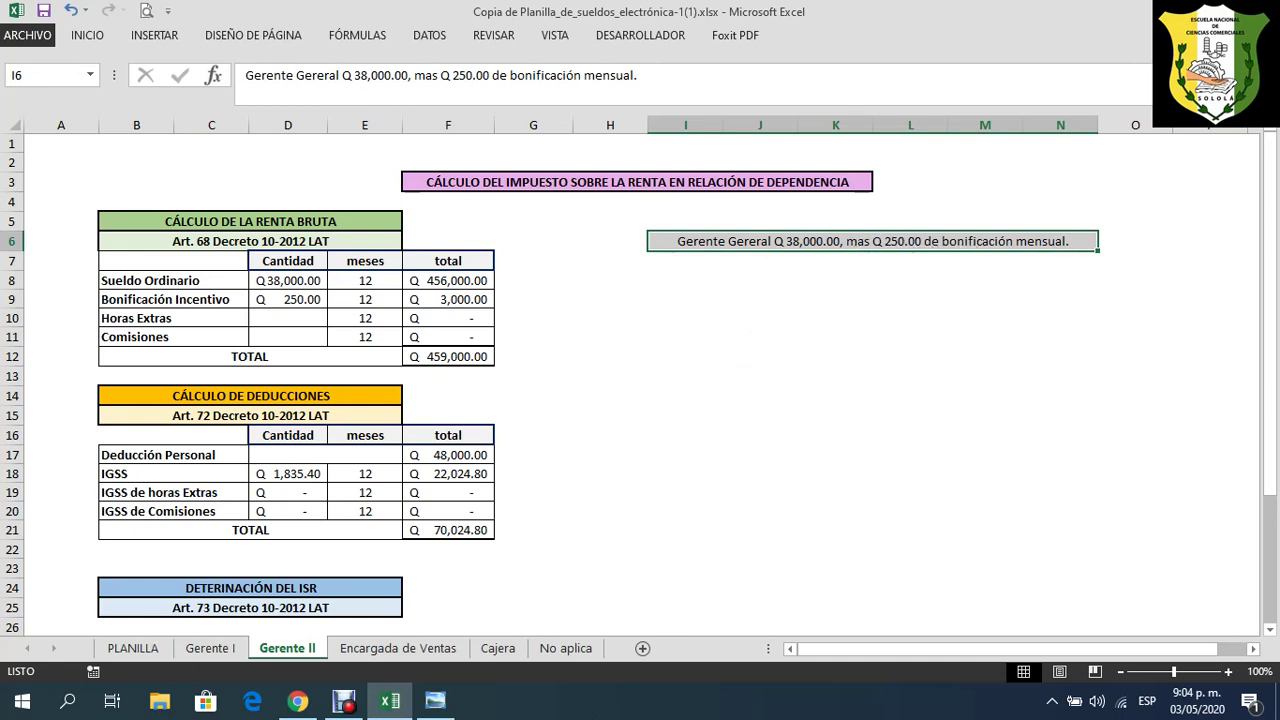
# - On the Encargada de Ventas sheet, set the monthly Sueldo Ordinario to Q 4,500.00 and Comisiones to Q 525.00
pyautogui.click(402, 652)
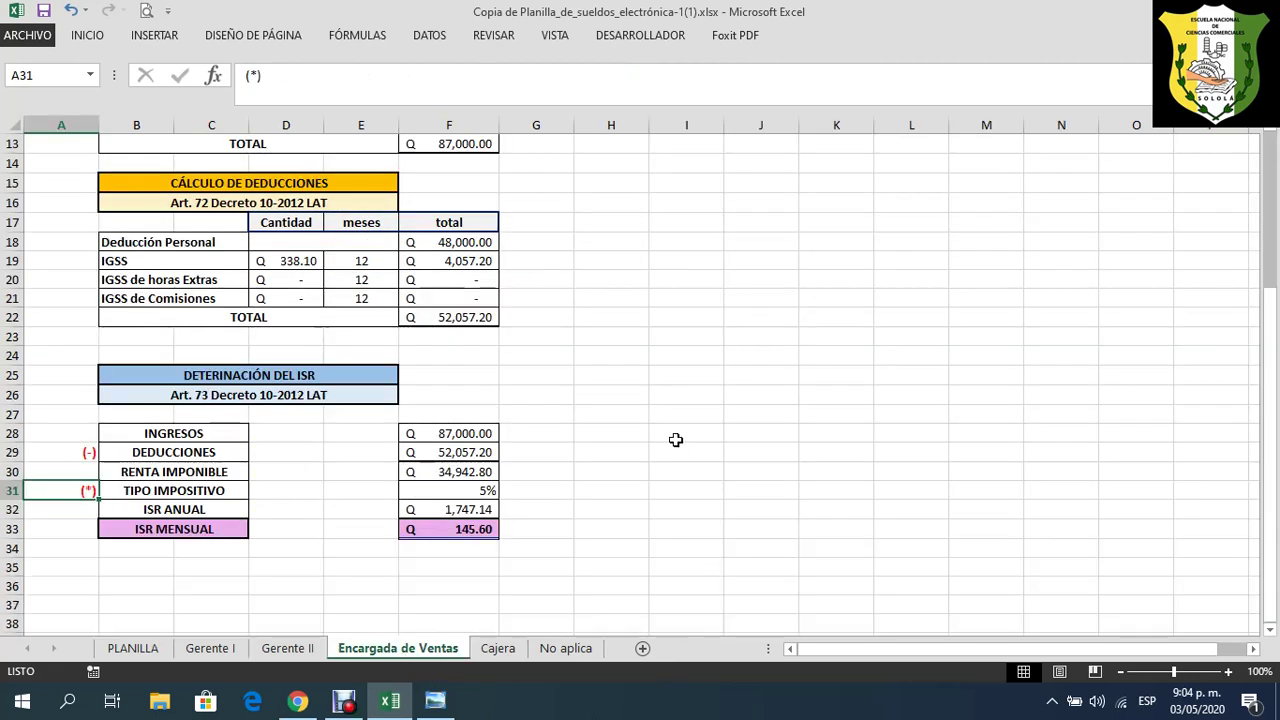
pyautogui.scroll(4, 676, 440)
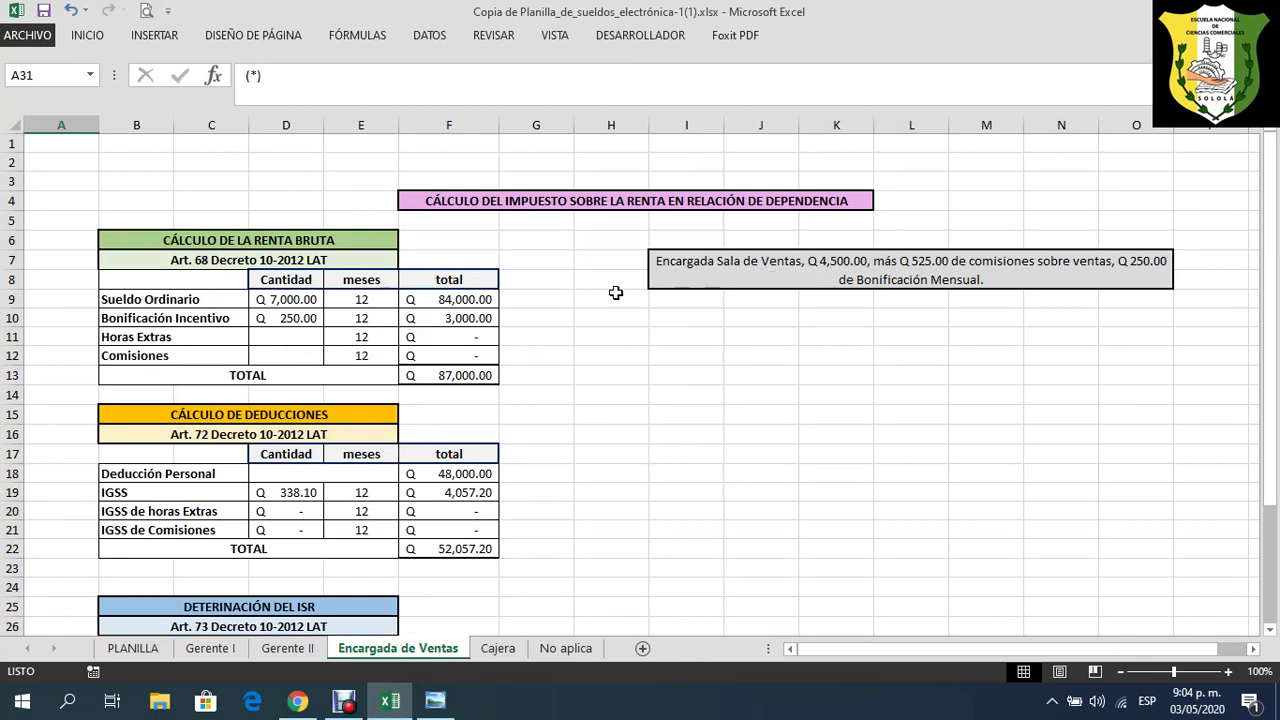
pyautogui.click(296, 300)
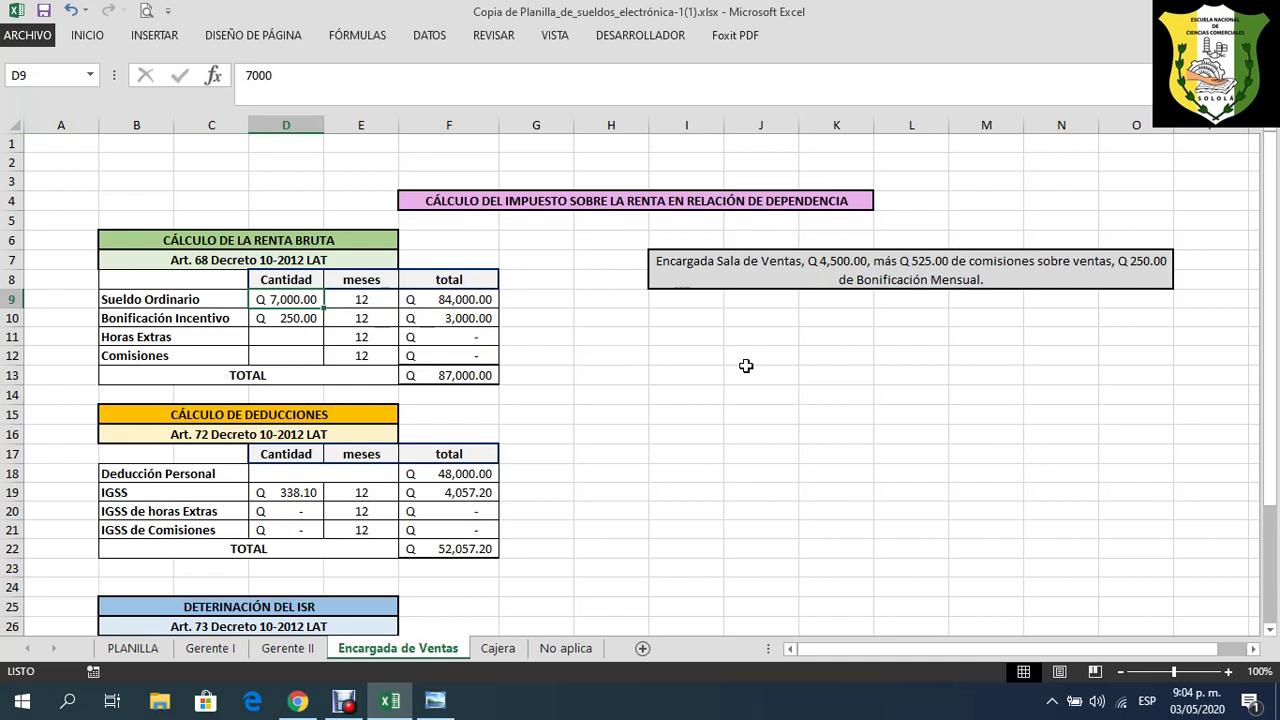
pyautogui.write('45')
pyautogui.press('Return')
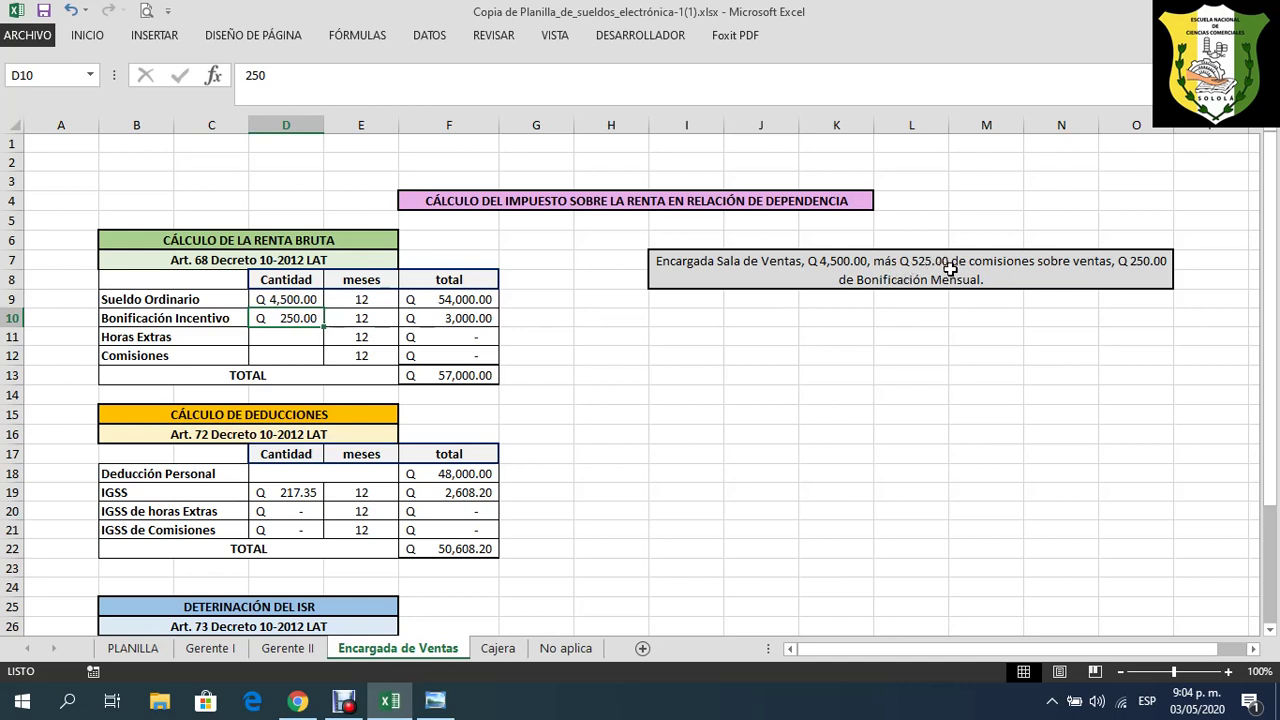
pyautogui.click(285, 355)
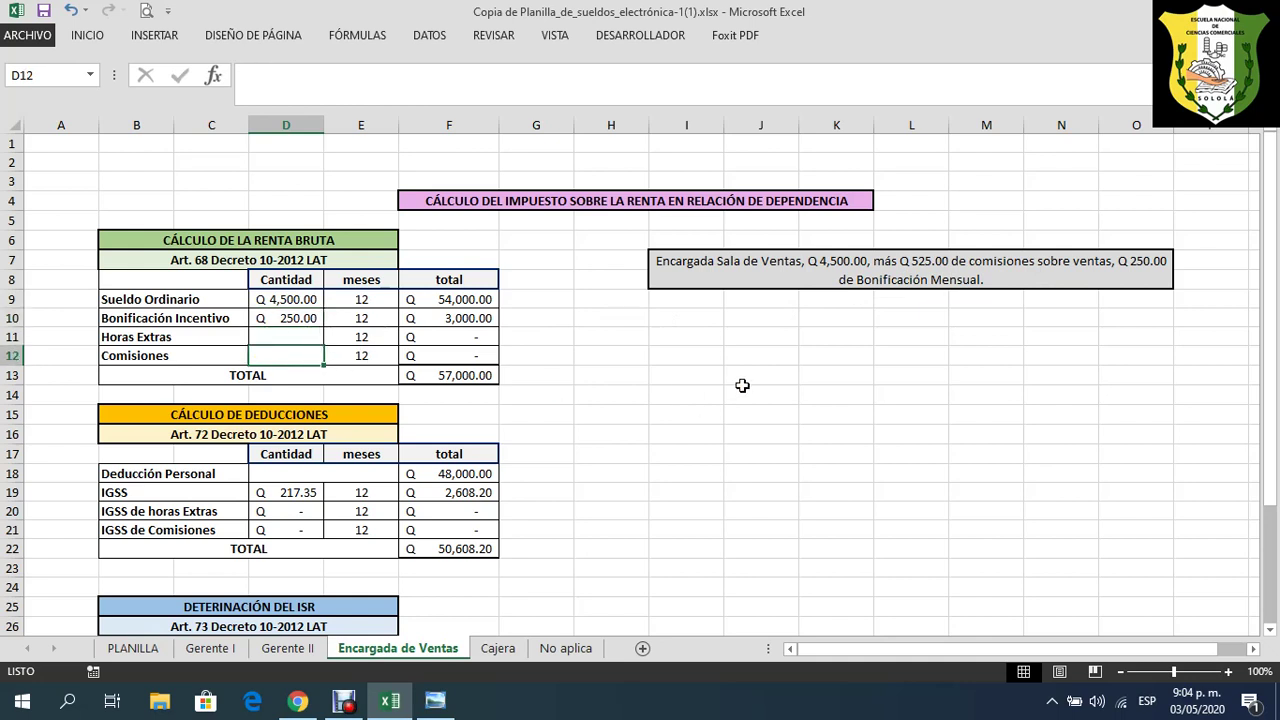
pyautogui.write('525')
pyautogui.press('Return')
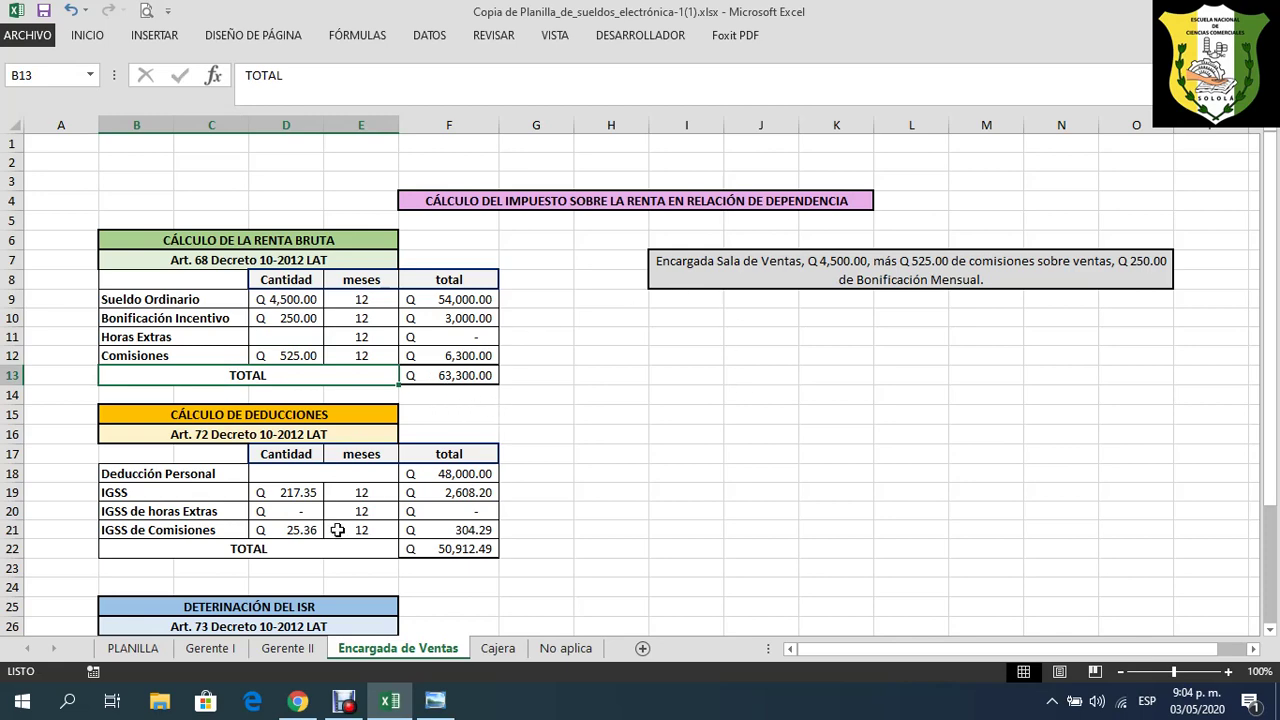
# - Make the RENTA IMPONIBLE amount in F30 of the Encargada de Ventas sheet bold
pyautogui.scroll(-3, 455, 487)
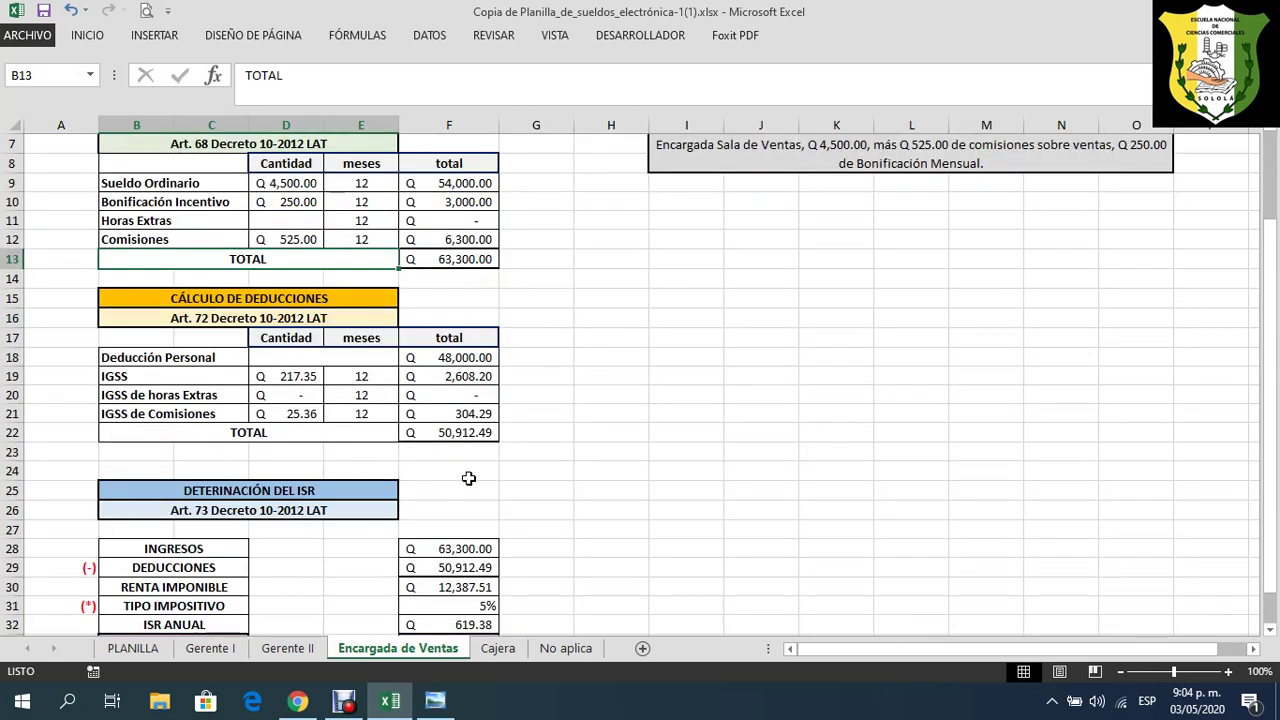
pyautogui.scroll(-1, 480, 474)
pyautogui.click(466, 471)
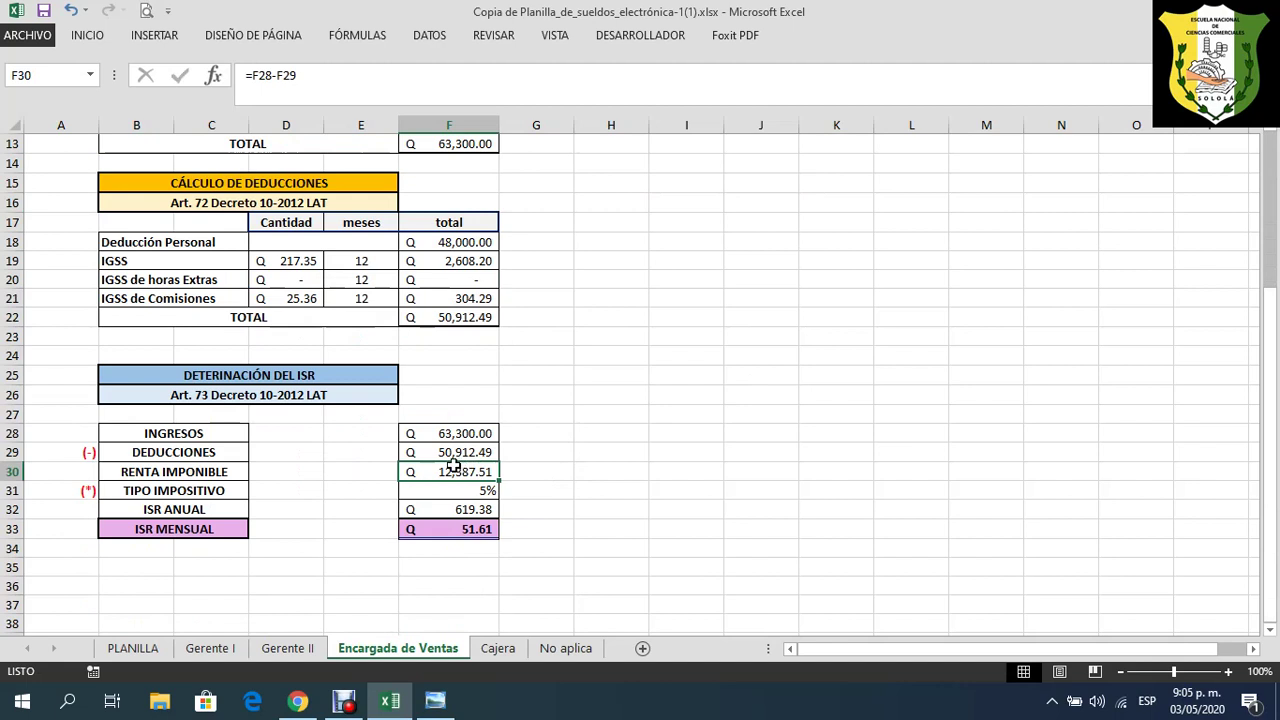
pyautogui.click(88, 44)
pyautogui.click(98, 96)
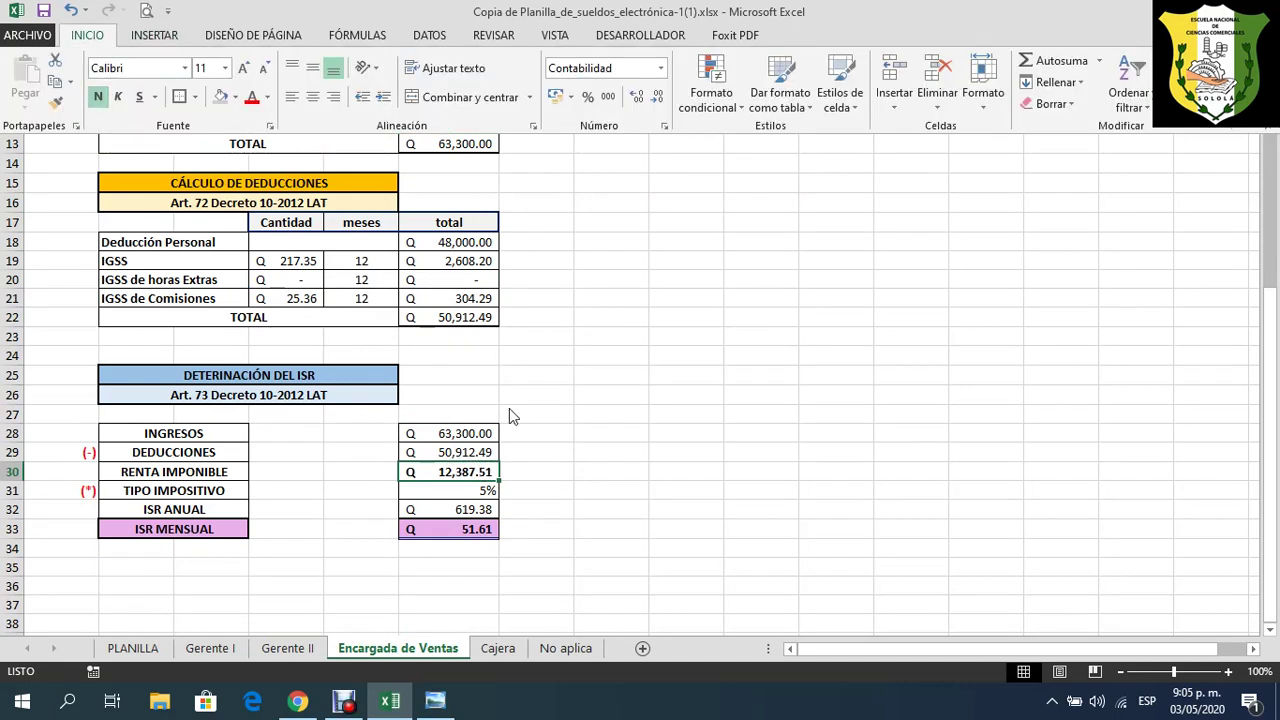
# - Review the TIPO IMPOSITIVO, ISR ANUAL and ISR MENSUAL cells against the income and deduction tables on the Encargada de Ventas sheet
pyautogui.click(472, 500)
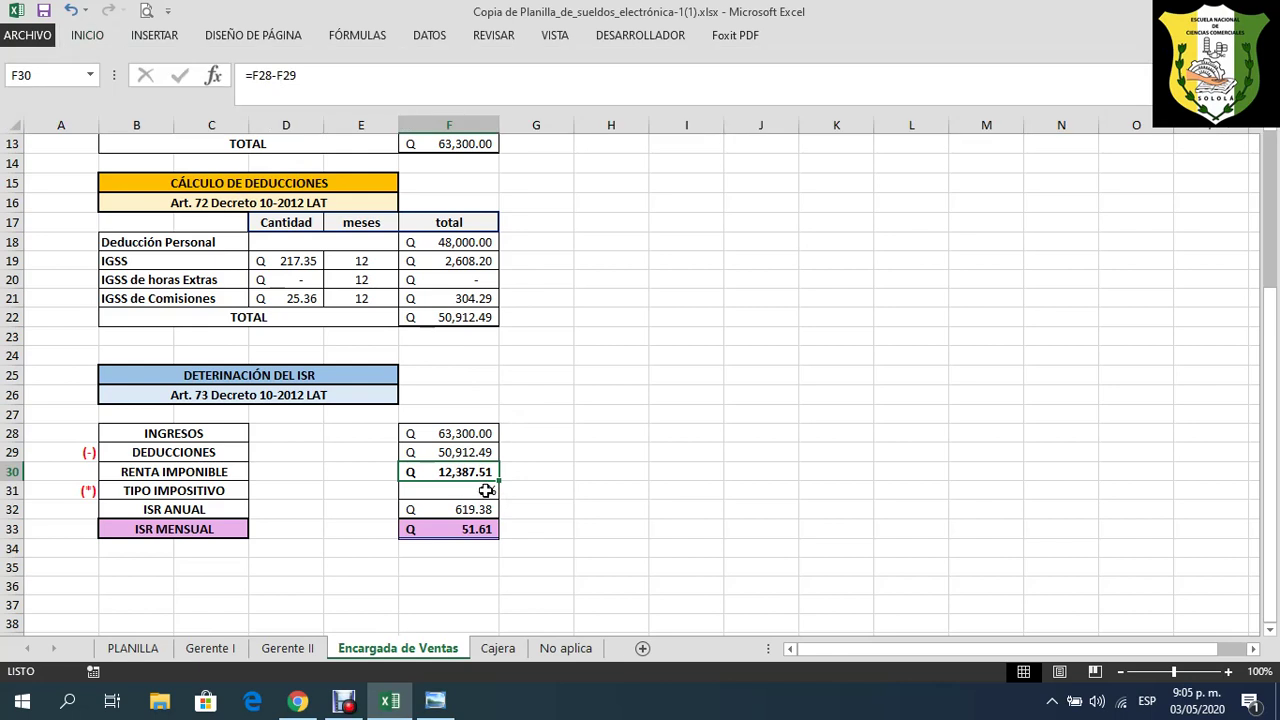
pyautogui.click(488, 492)
pyautogui.click(478, 511)
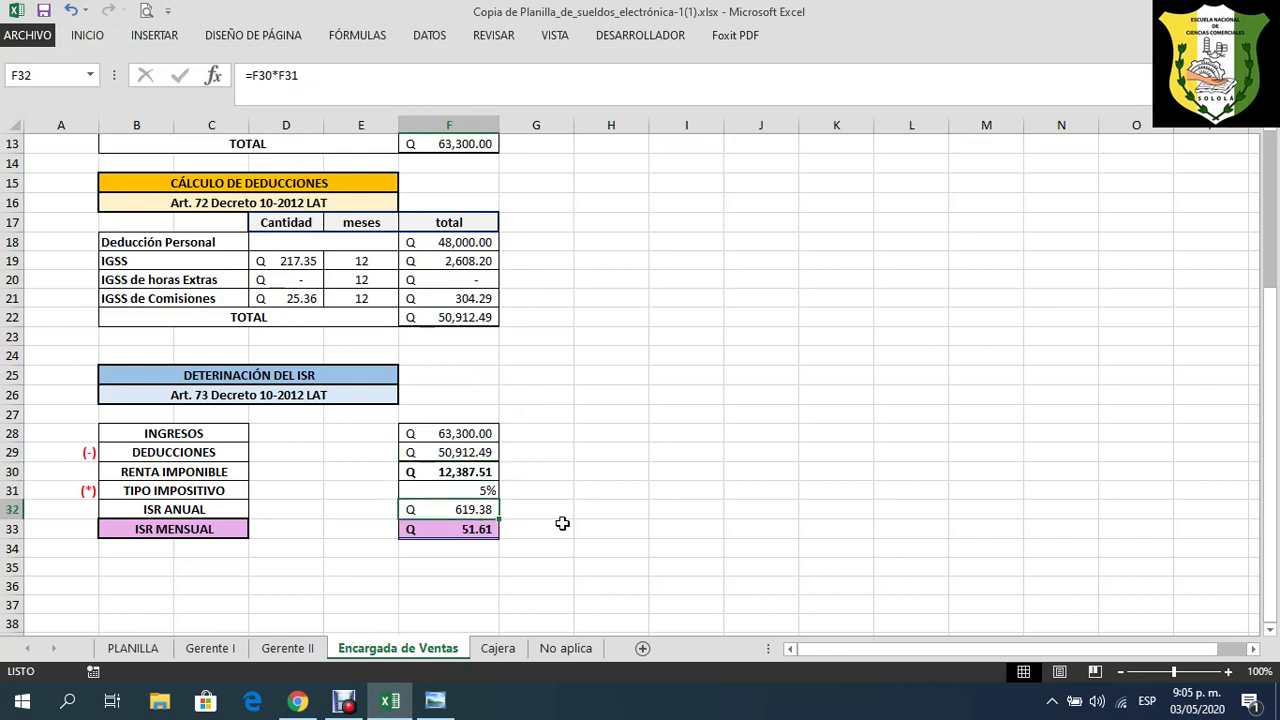
pyautogui.click(470, 528)
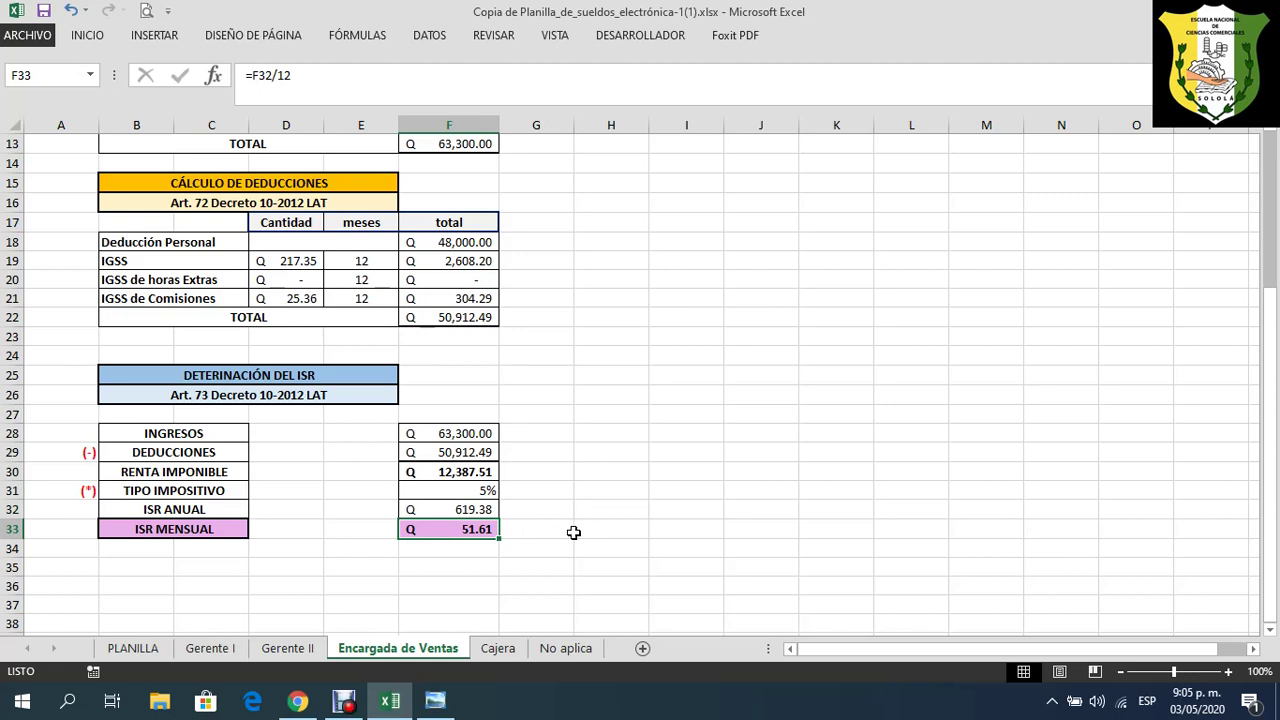
pyautogui.scroll(4, 576, 532)
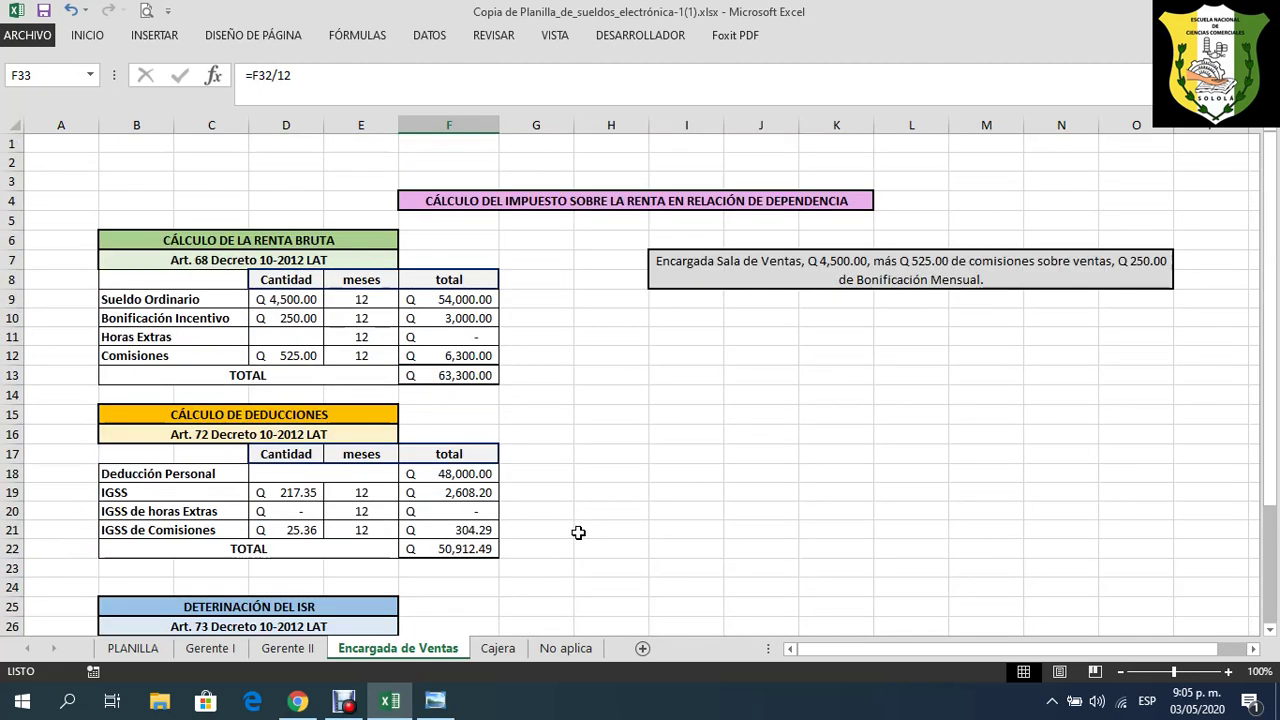
pyautogui.scroll(-4, 617, 481)
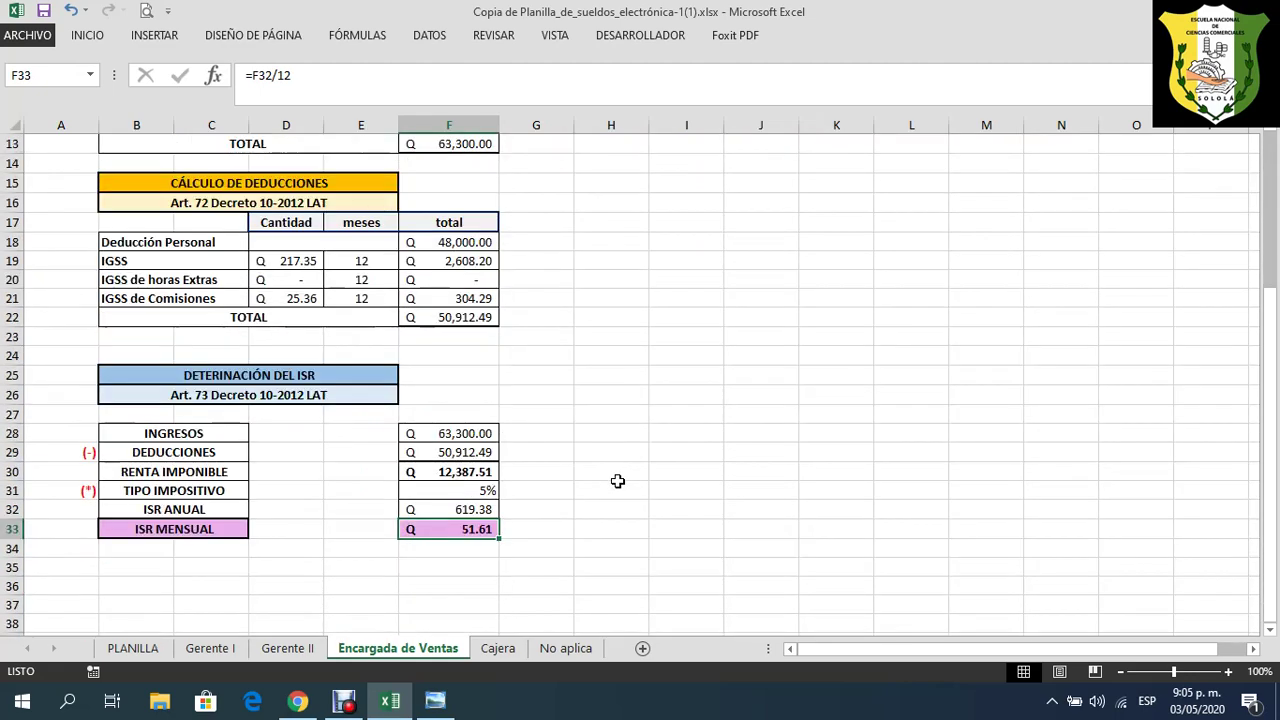
pyautogui.scroll(4, 588, 480)
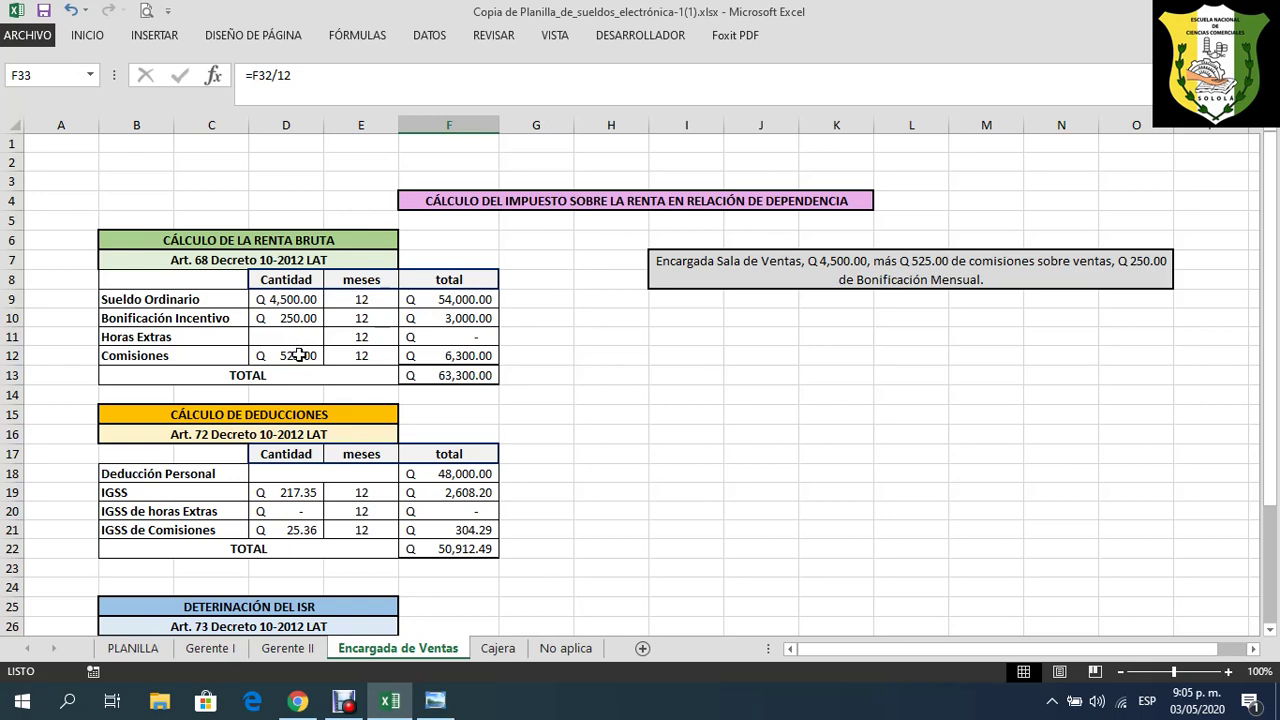
pyautogui.scroll(-4, 679, 428)
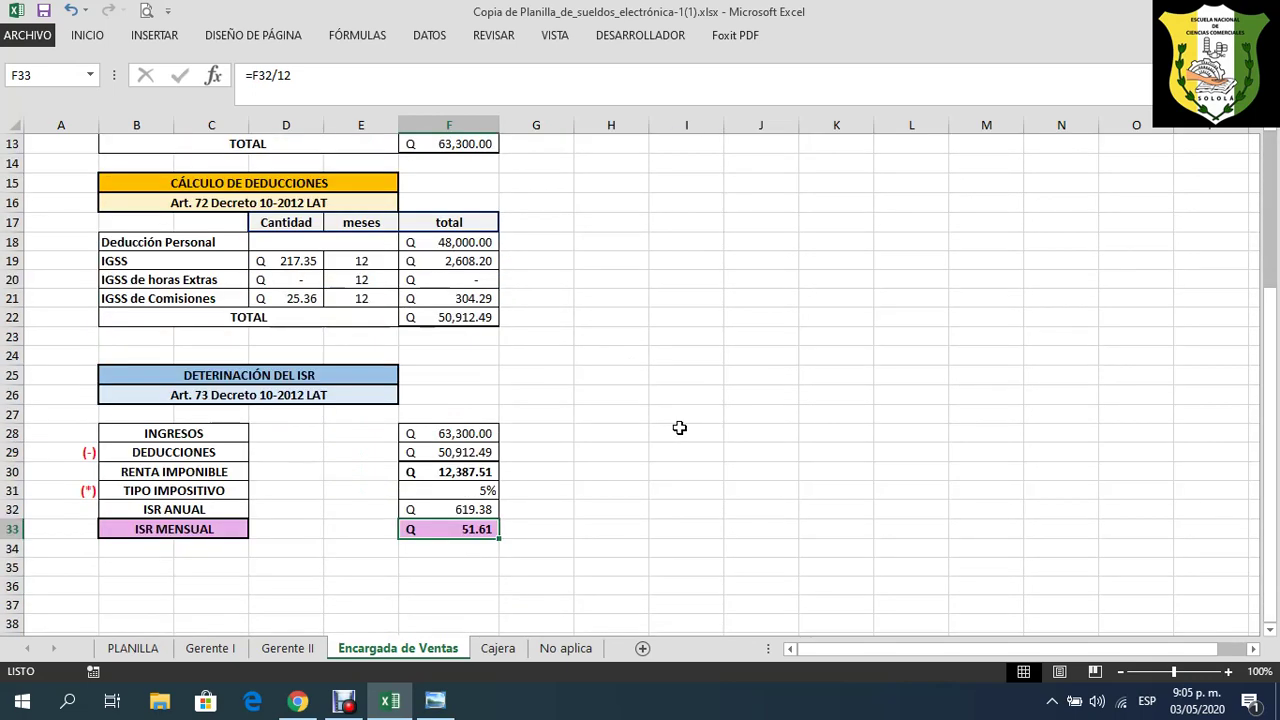
pyautogui.scroll(2, 679, 428)
pyautogui.scroll(2, 679, 428)
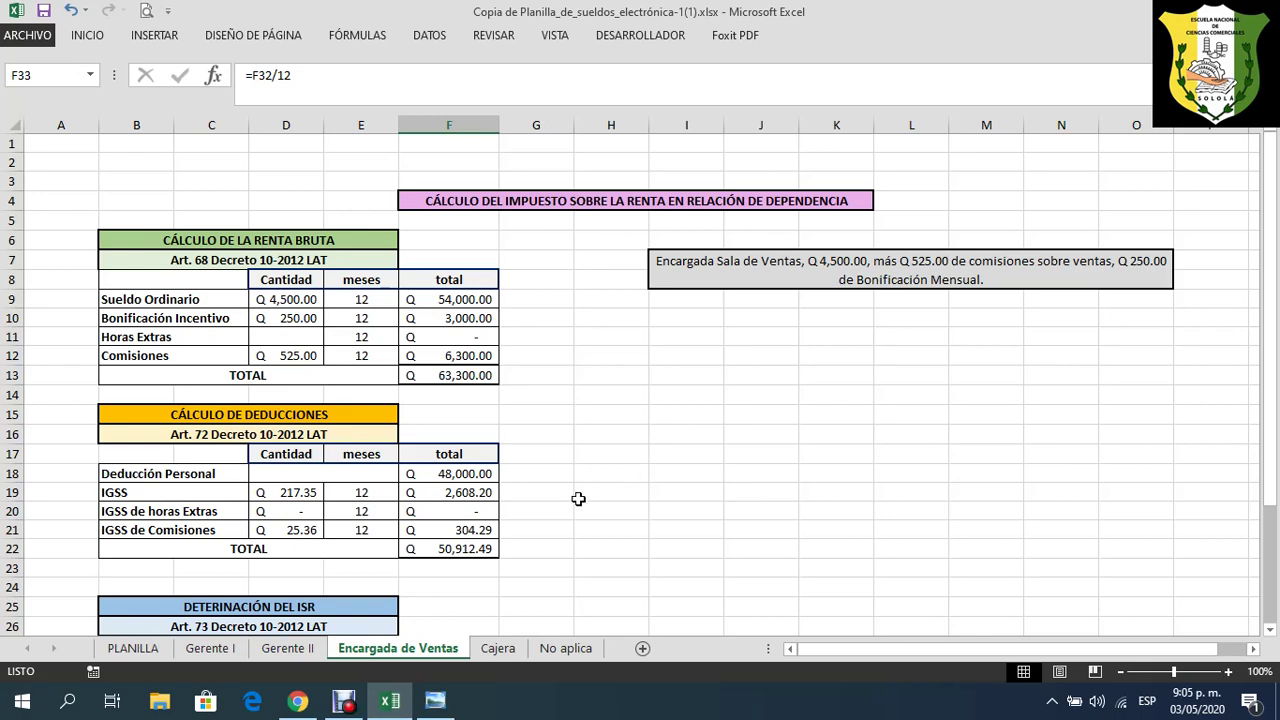
pyautogui.scroll(-4, 578, 500)
pyautogui.scroll(4, 564, 535)
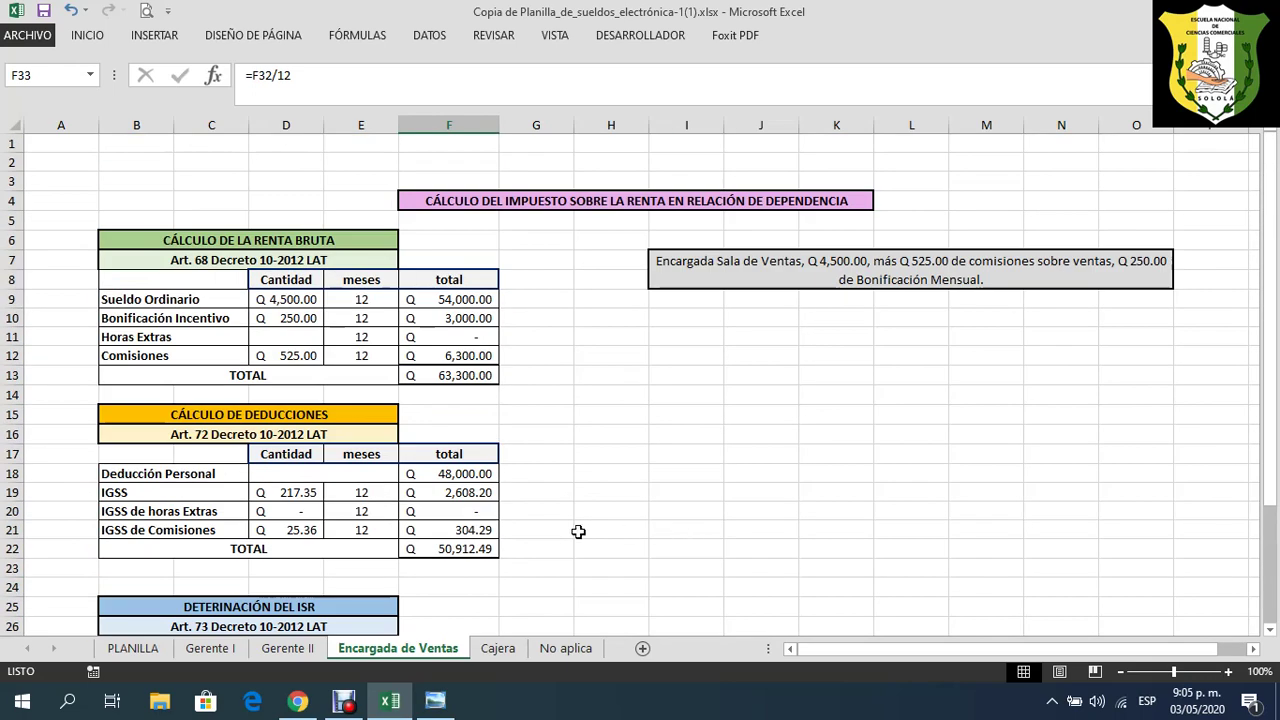
# - On the Cajera sheet, enter 3300 as the monthly Sueldo Ordinario and 250 as the Bonificación Incentivo
pyautogui.click(497, 648)
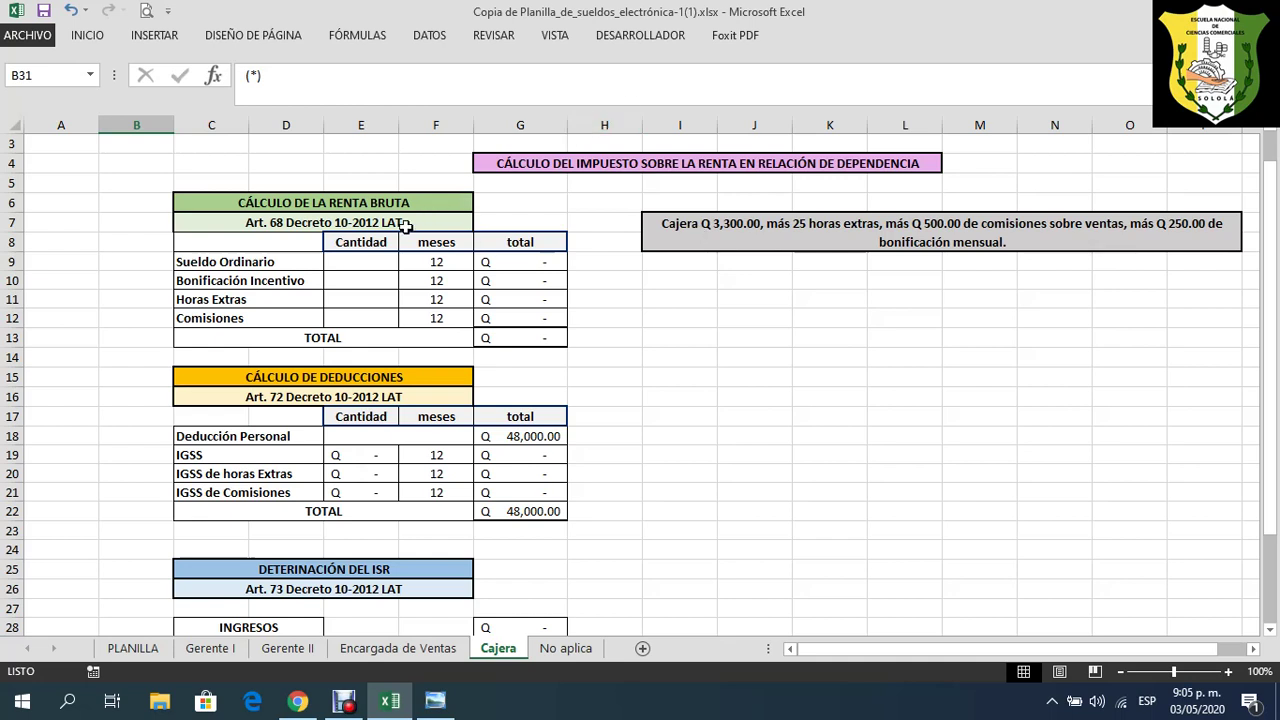
pyautogui.click(376, 262)
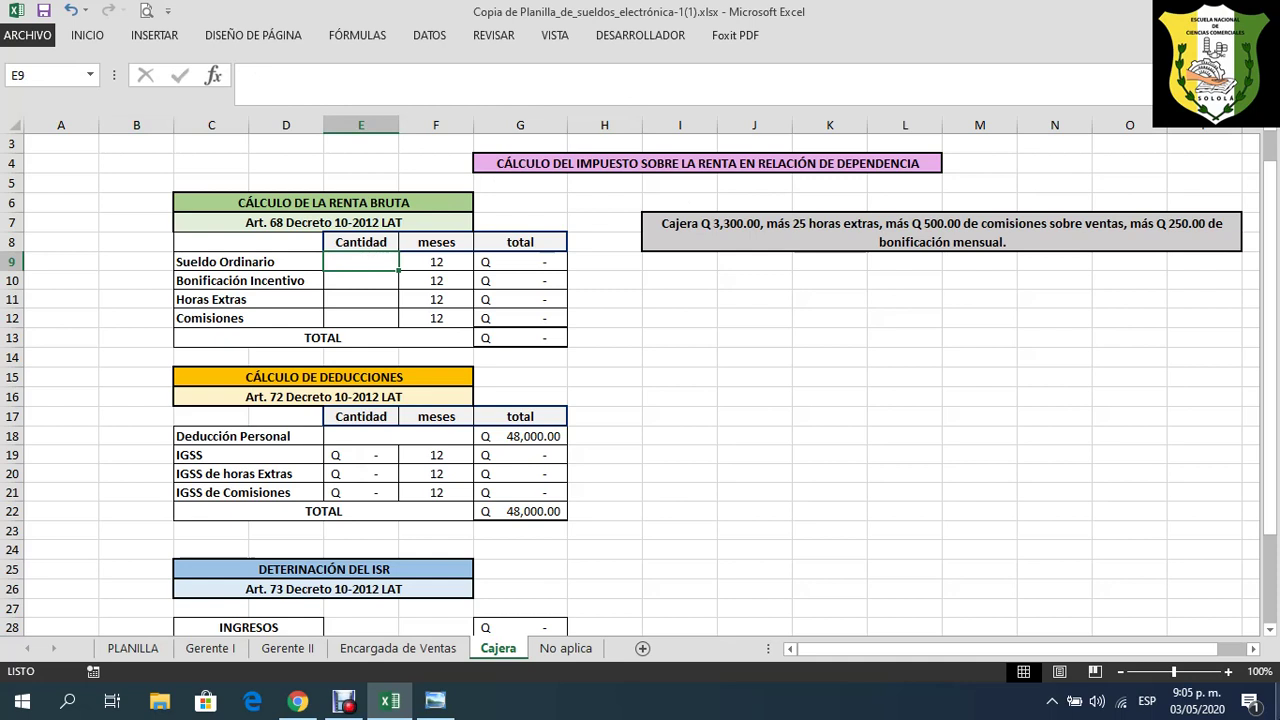
pyautogui.write('3300')
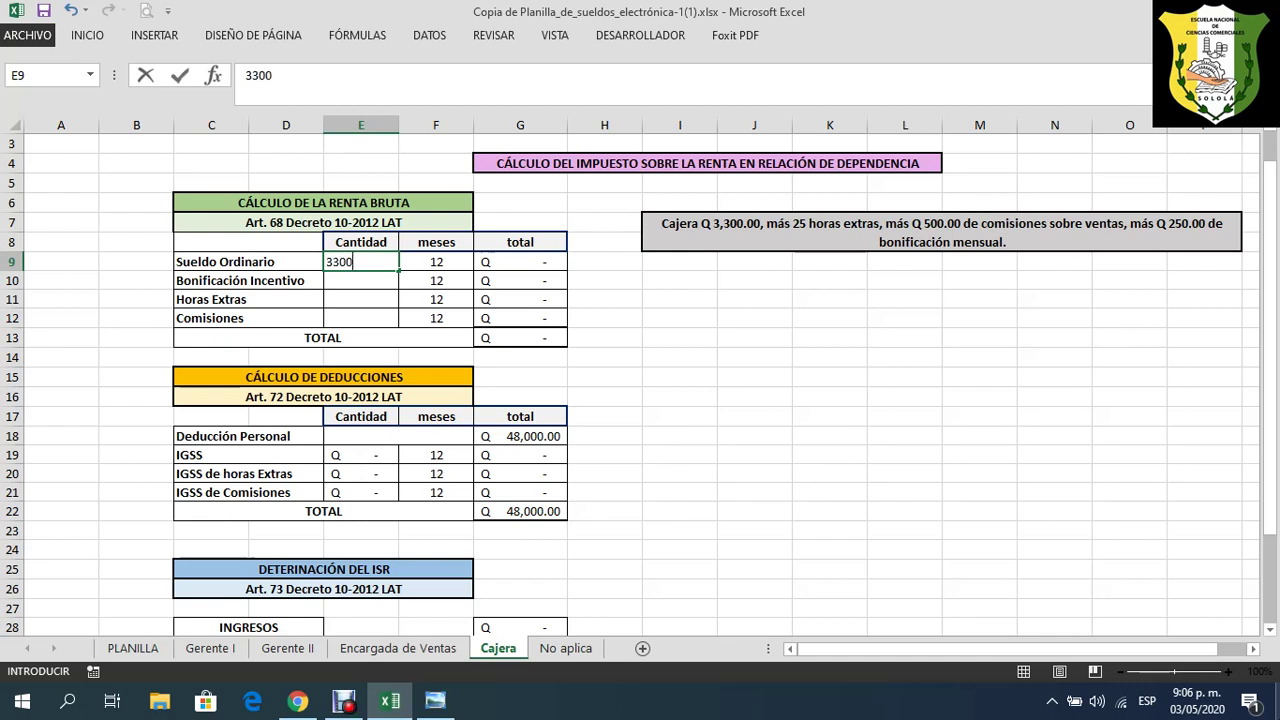
pyautogui.press('Return')
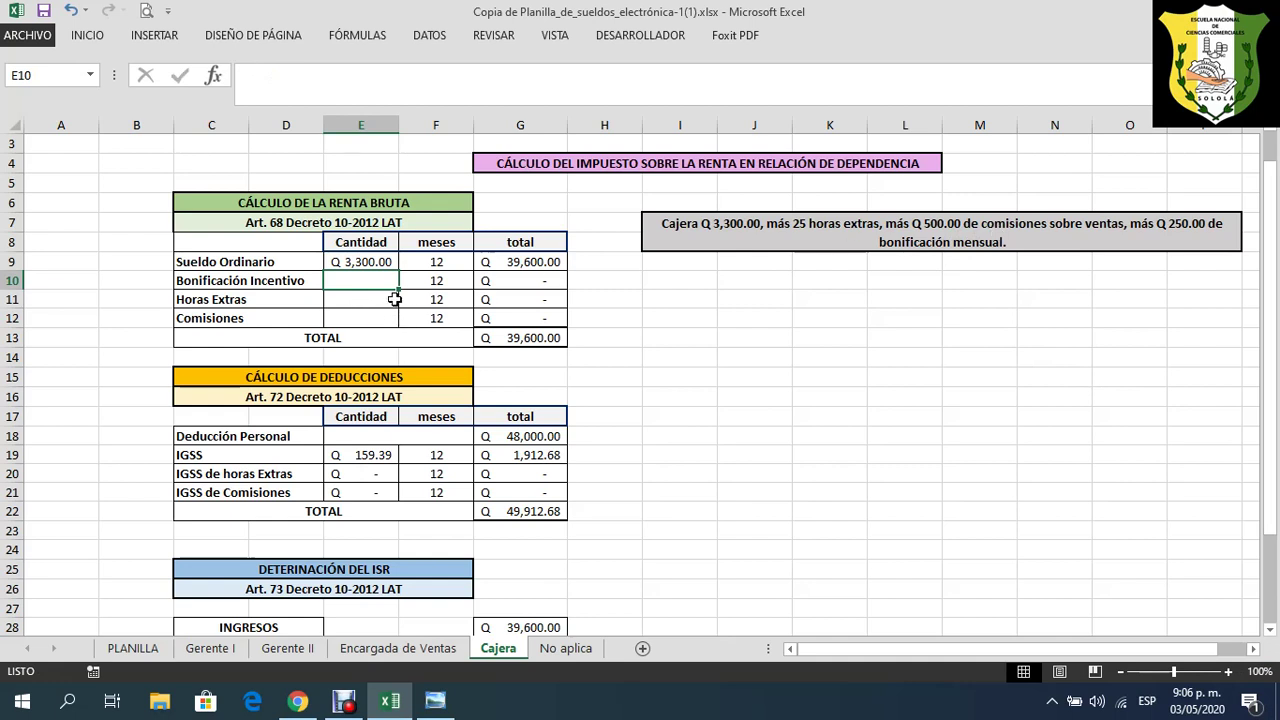
pyautogui.write('250')
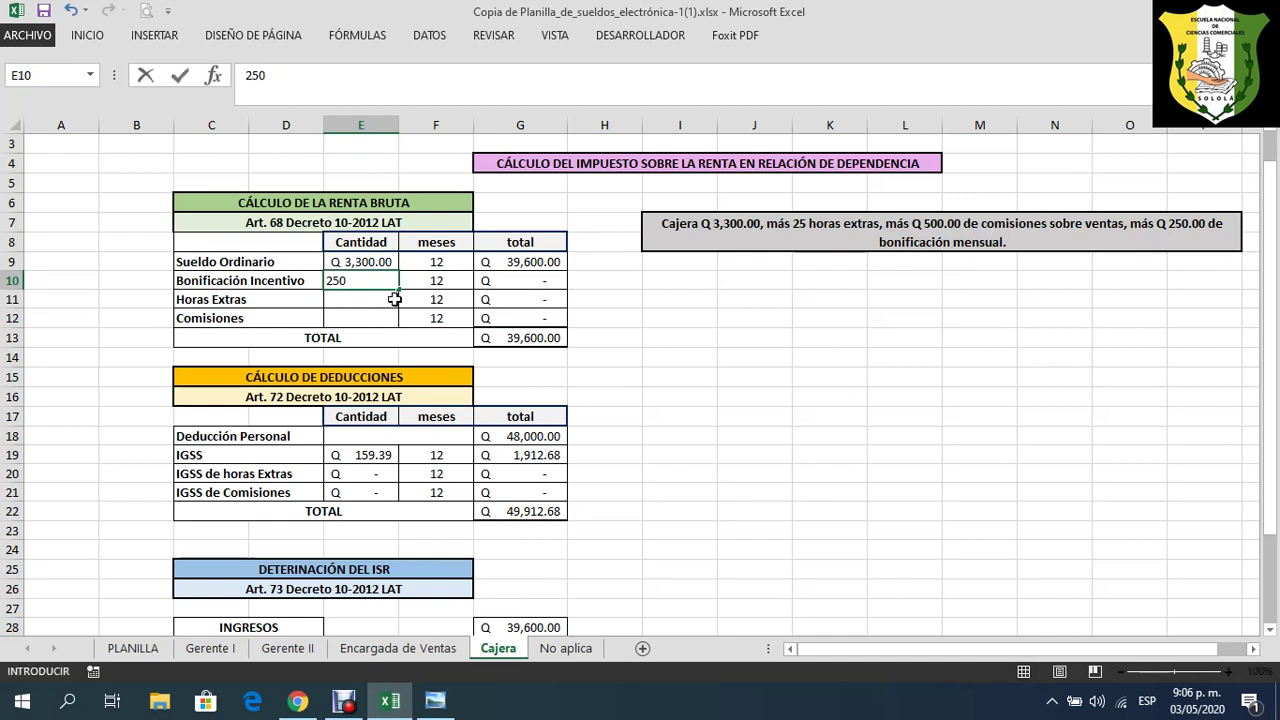
pyautogui.press('Return')
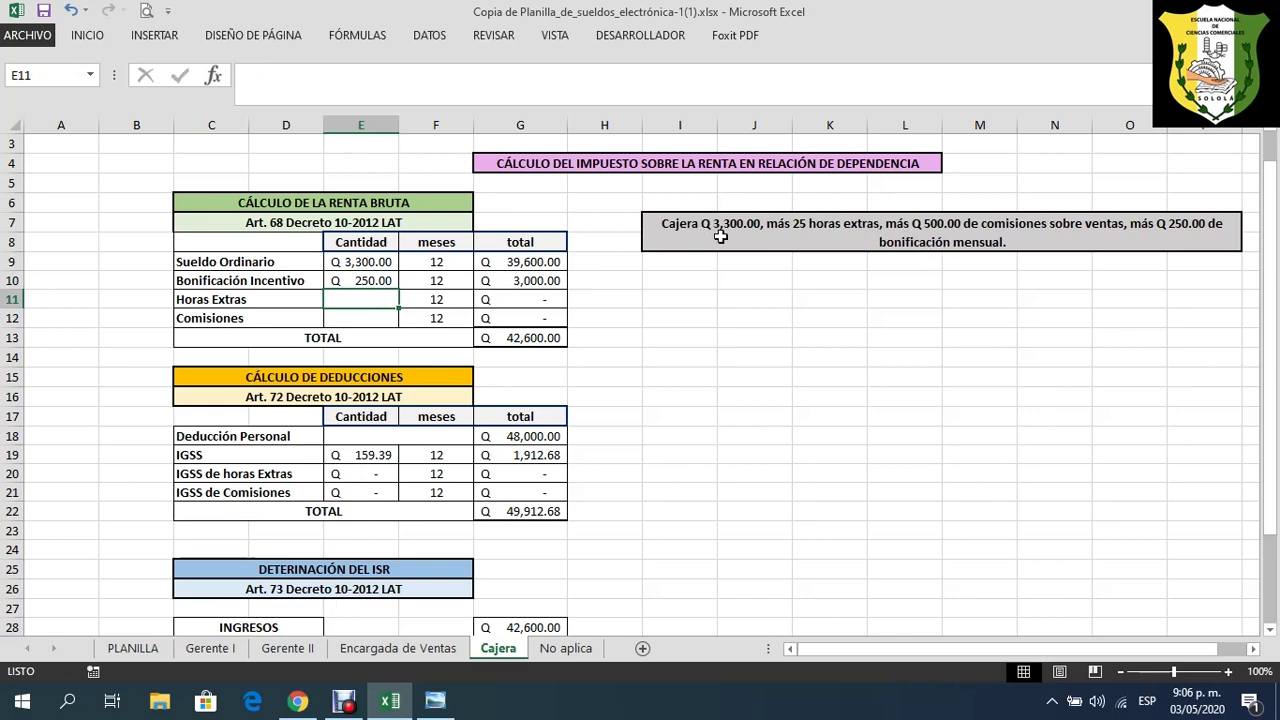
# - On the PLANILLA sheet, set the Encargado's Sueldo Ordinario in E7 to 3300
pyautogui.click(133, 648)
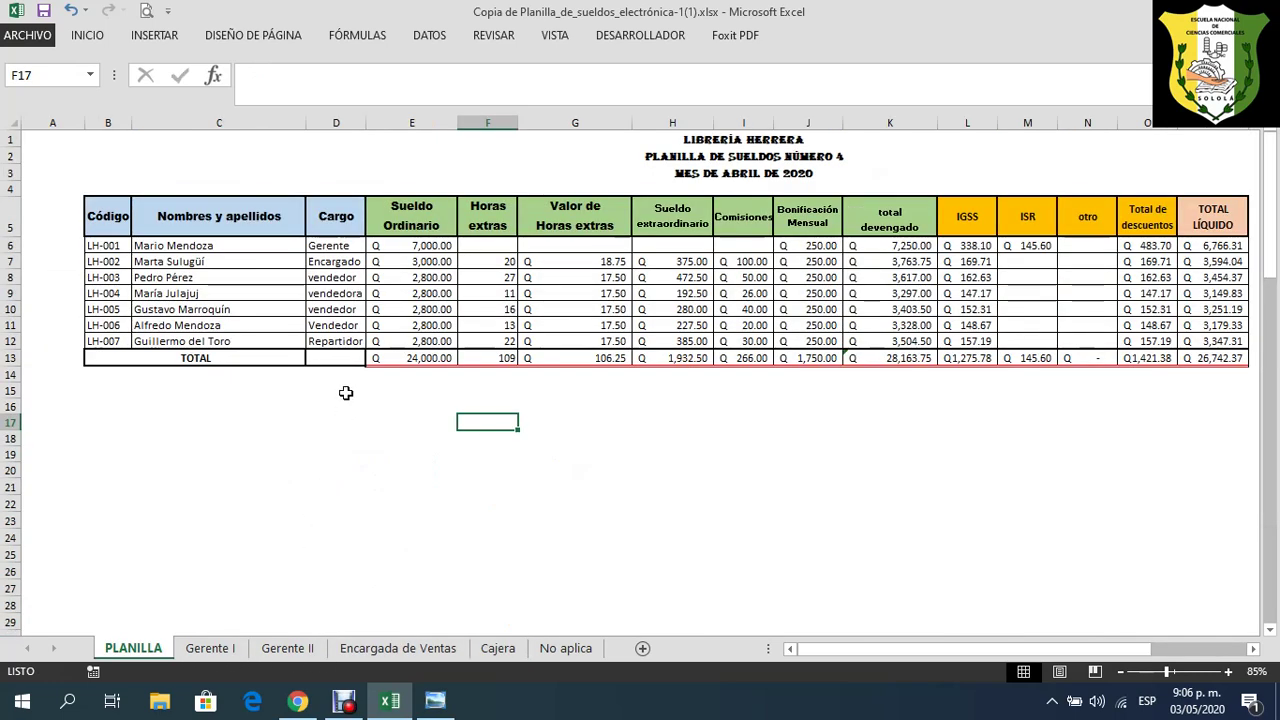
pyautogui.click(450, 262)
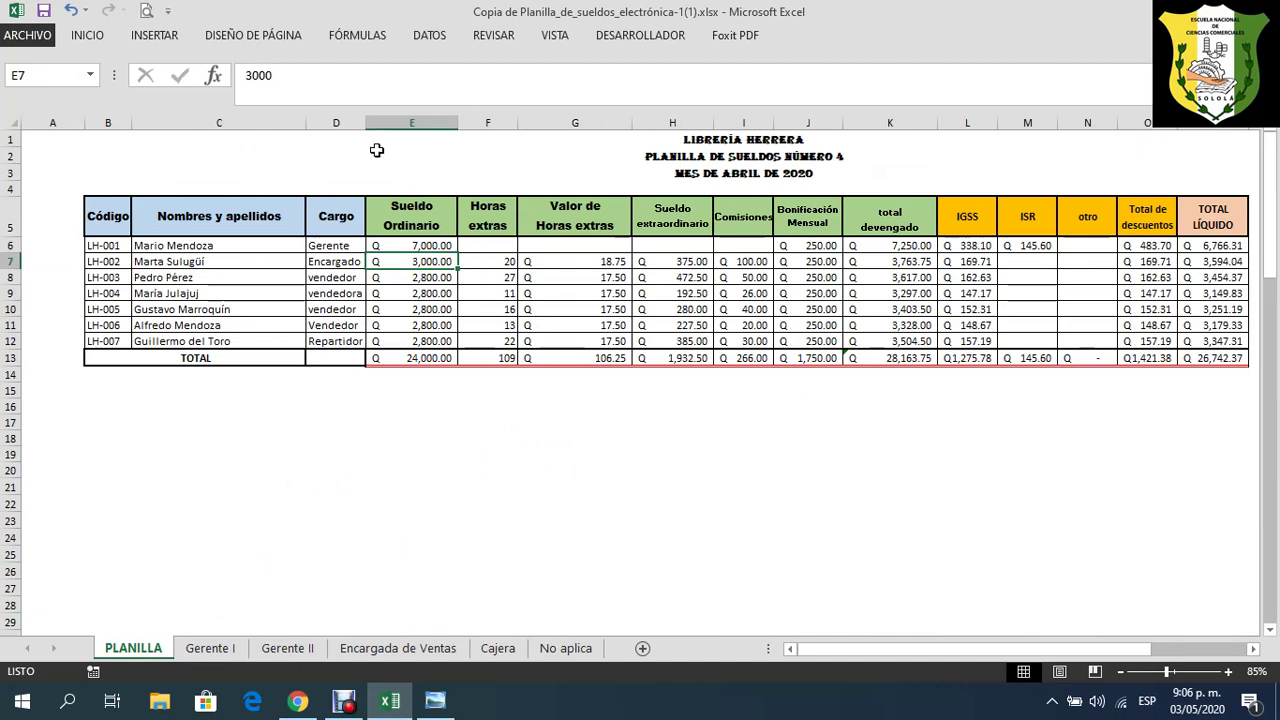
pyautogui.write('3300')
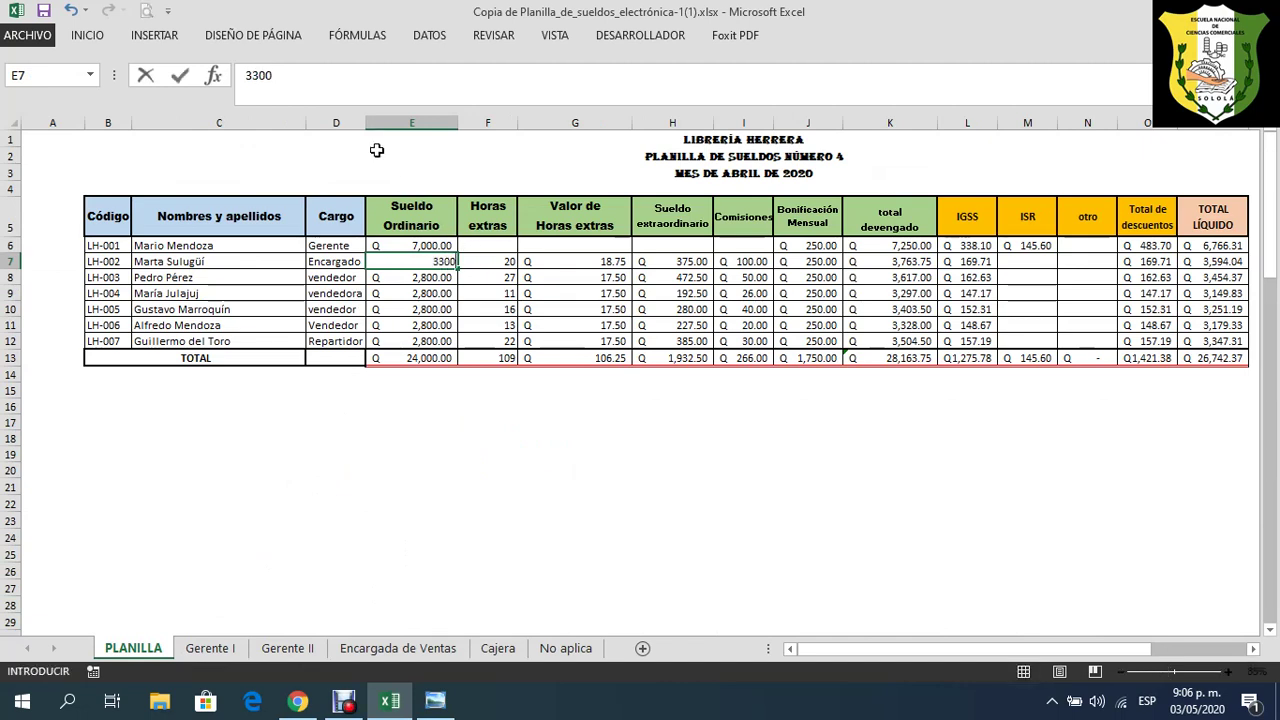
pyautogui.press('Tab')
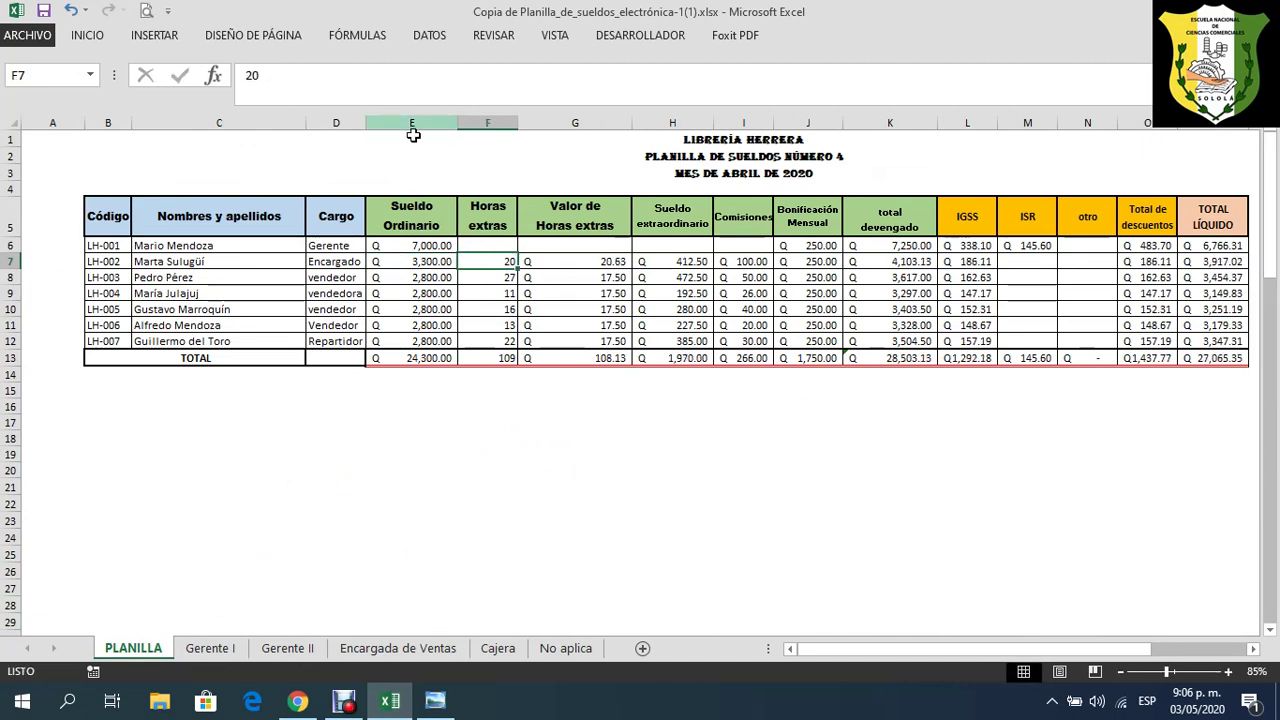
pyautogui.click(498, 650)
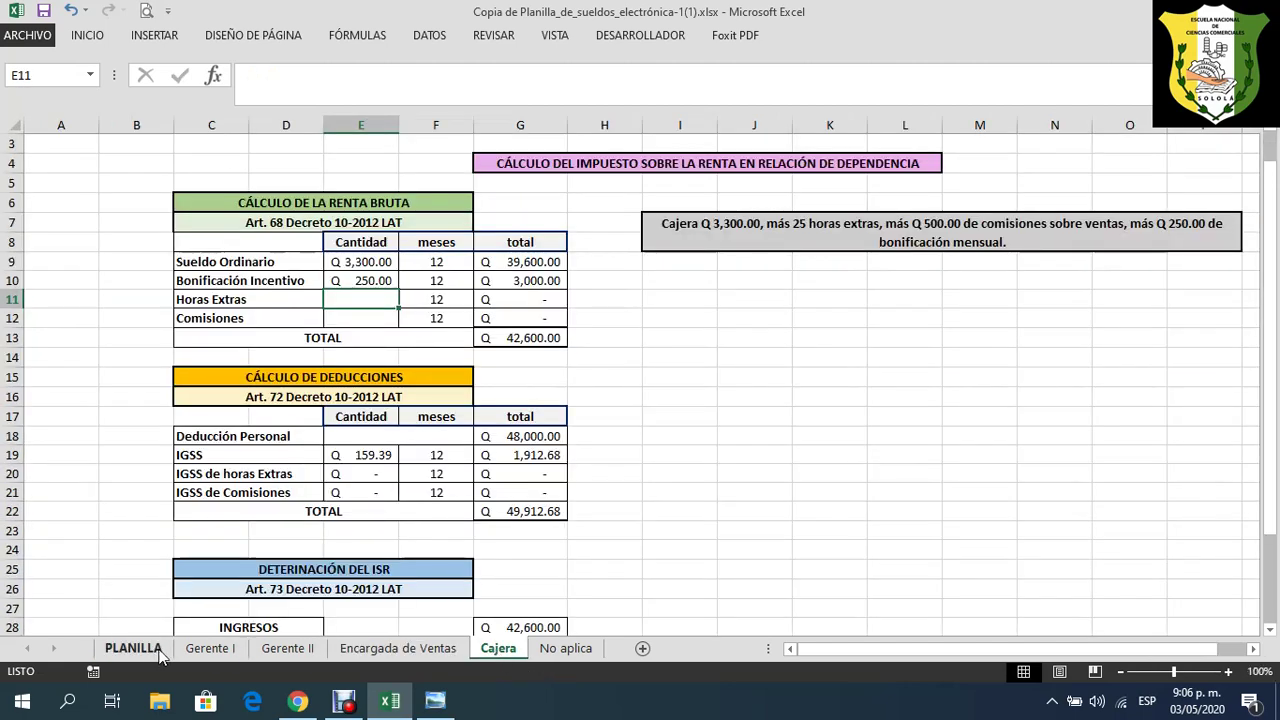
# - Set the Encargado's Horas extras in F7 of the PLANILLA sheet to 25 and check the resulting hourly value and Sueldo extraordinario
pyautogui.click(133, 650)
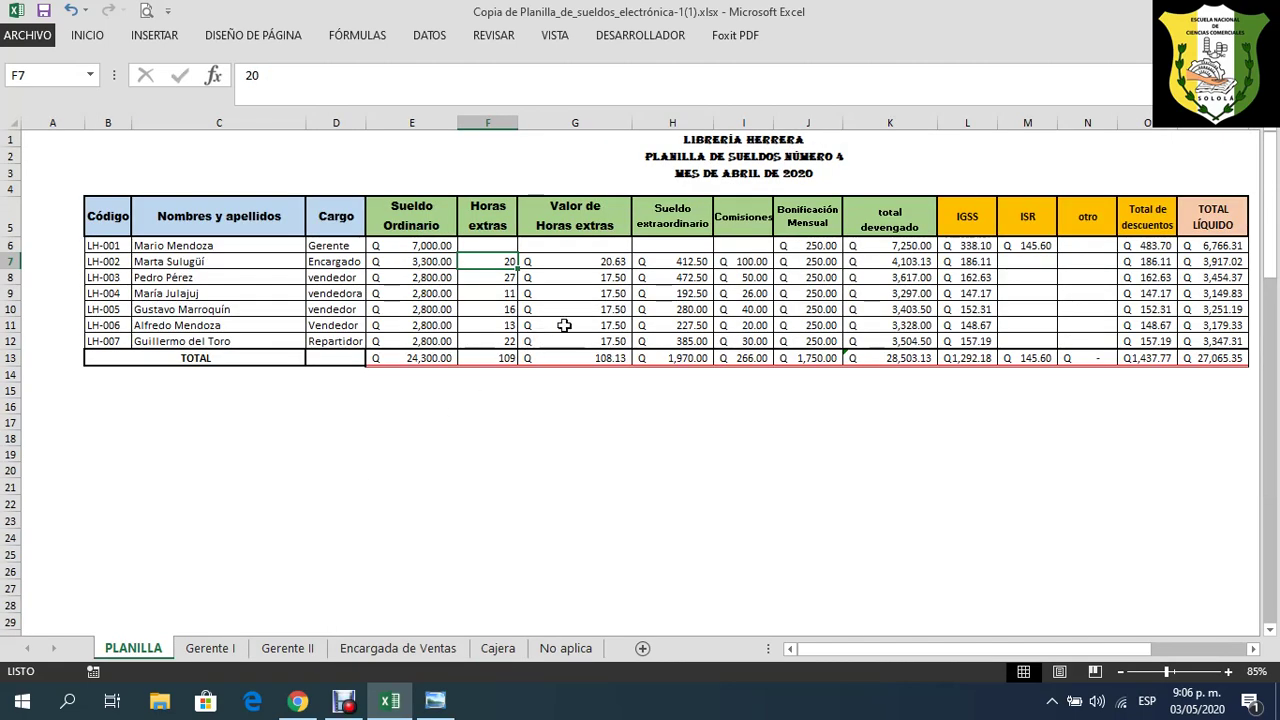
pyautogui.write('2')
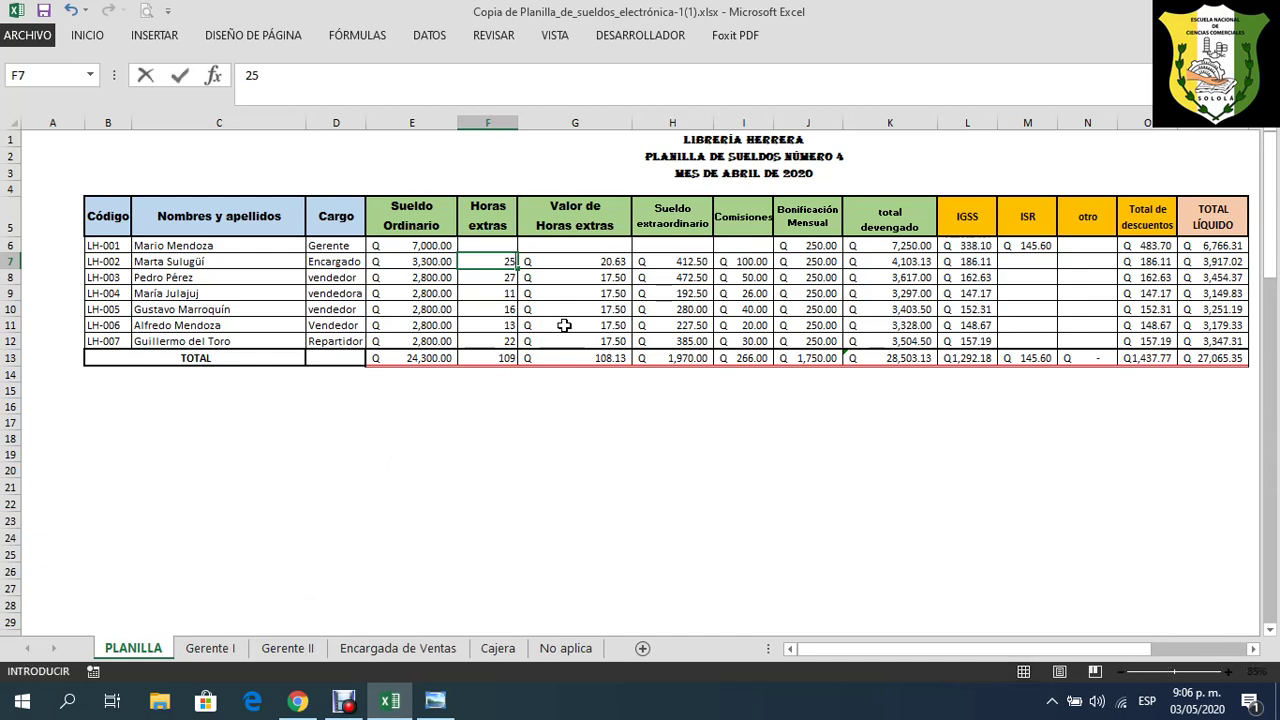
pyautogui.write('5')
pyautogui.press('Return')
pyautogui.press('Up')
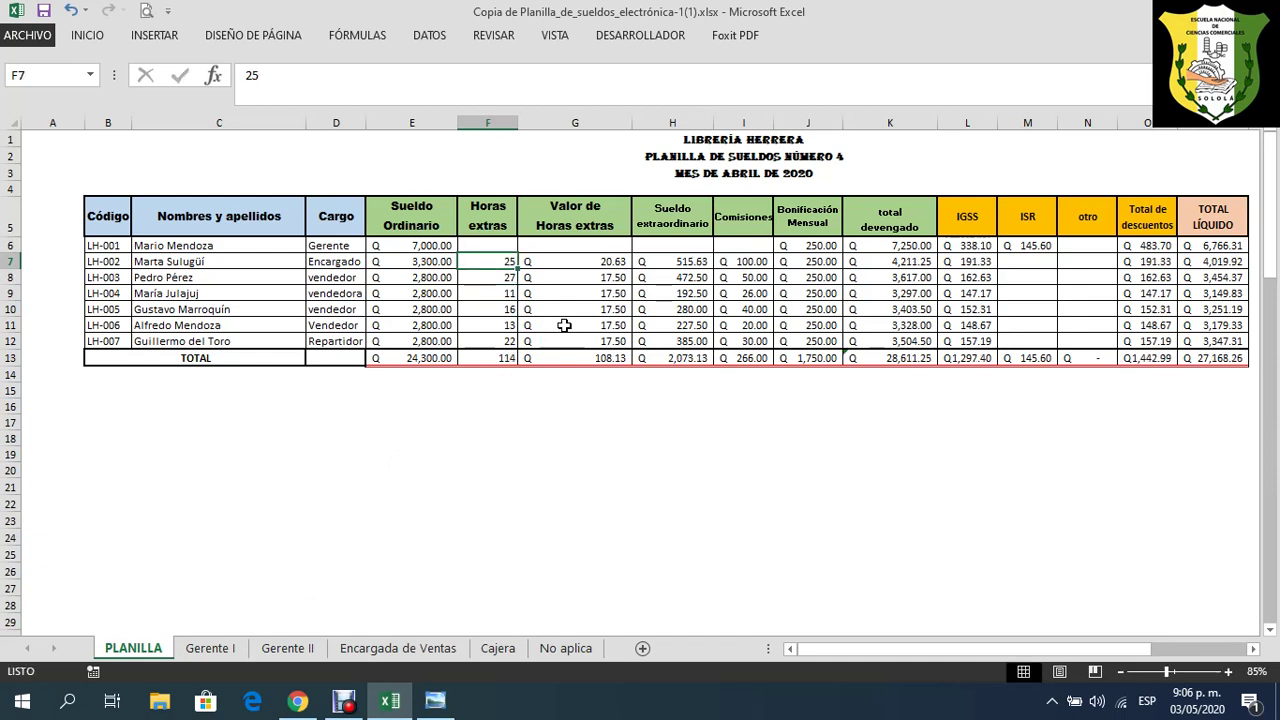
pyautogui.press('Right')
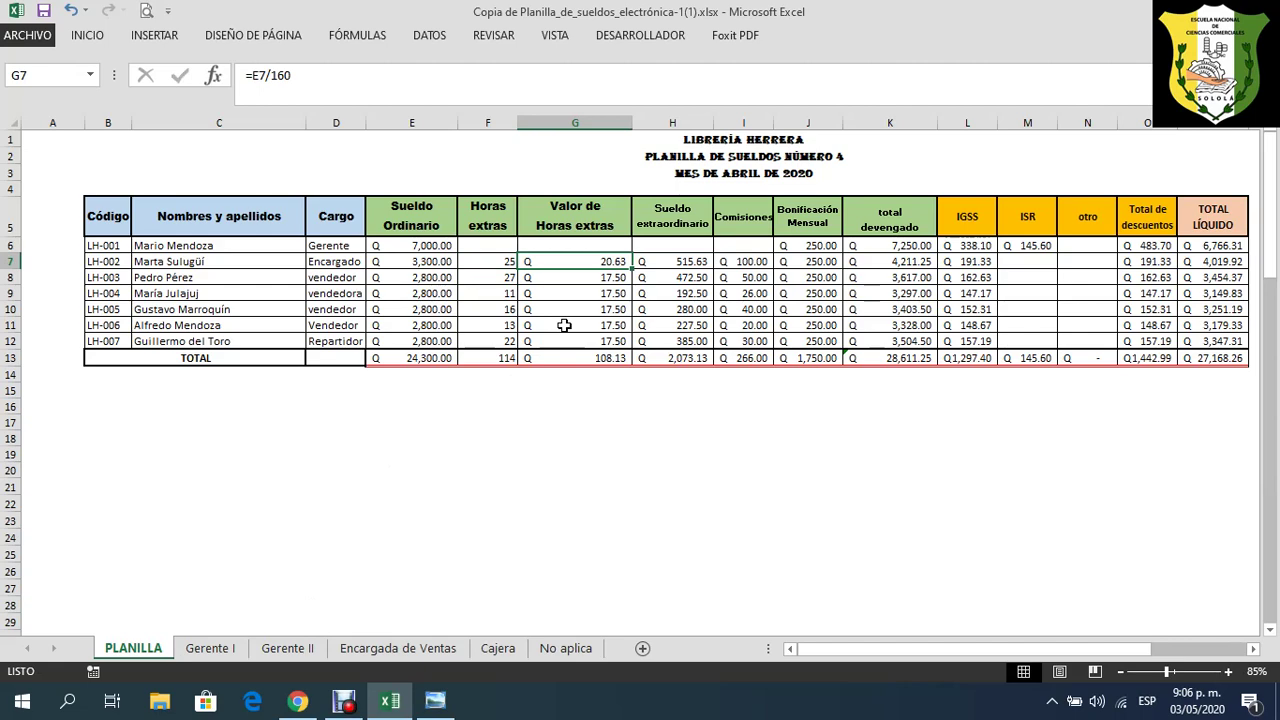
pyautogui.press('Right')
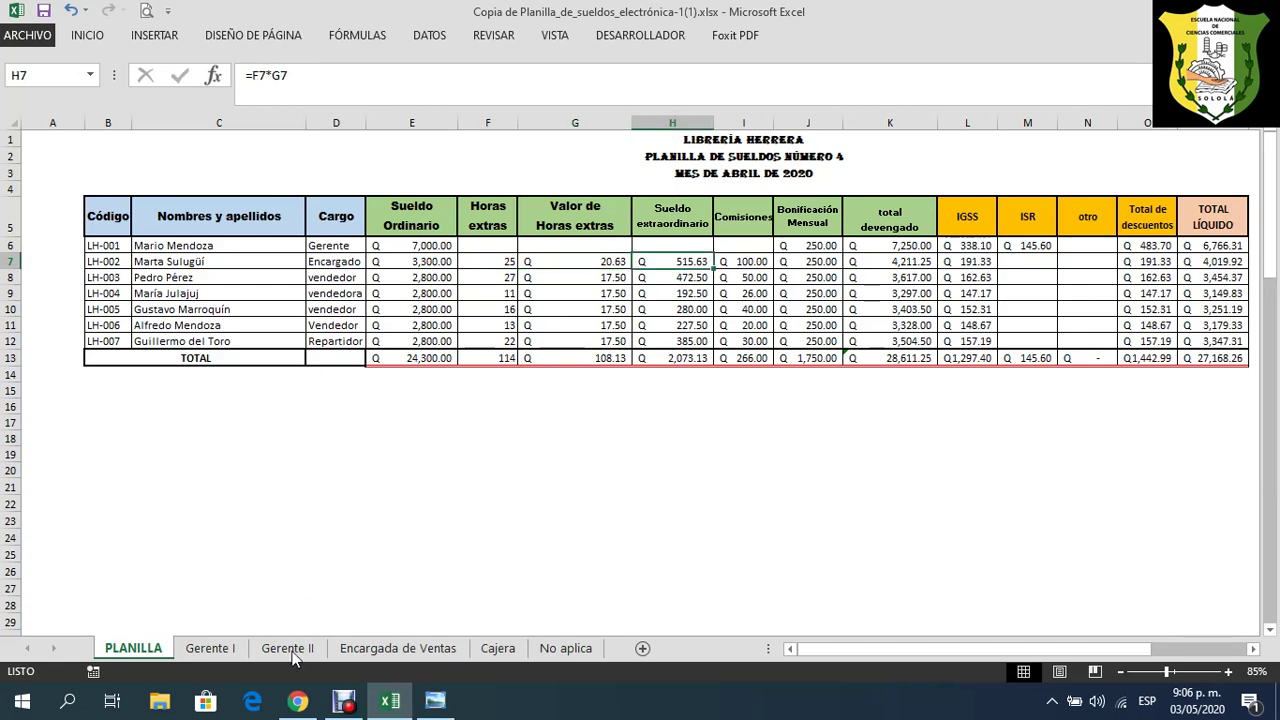
# - On the Cajera sheet, enter 515.63 as the monthly Horas Extras and 500 as the Comisiones
pyautogui.click(500, 649)
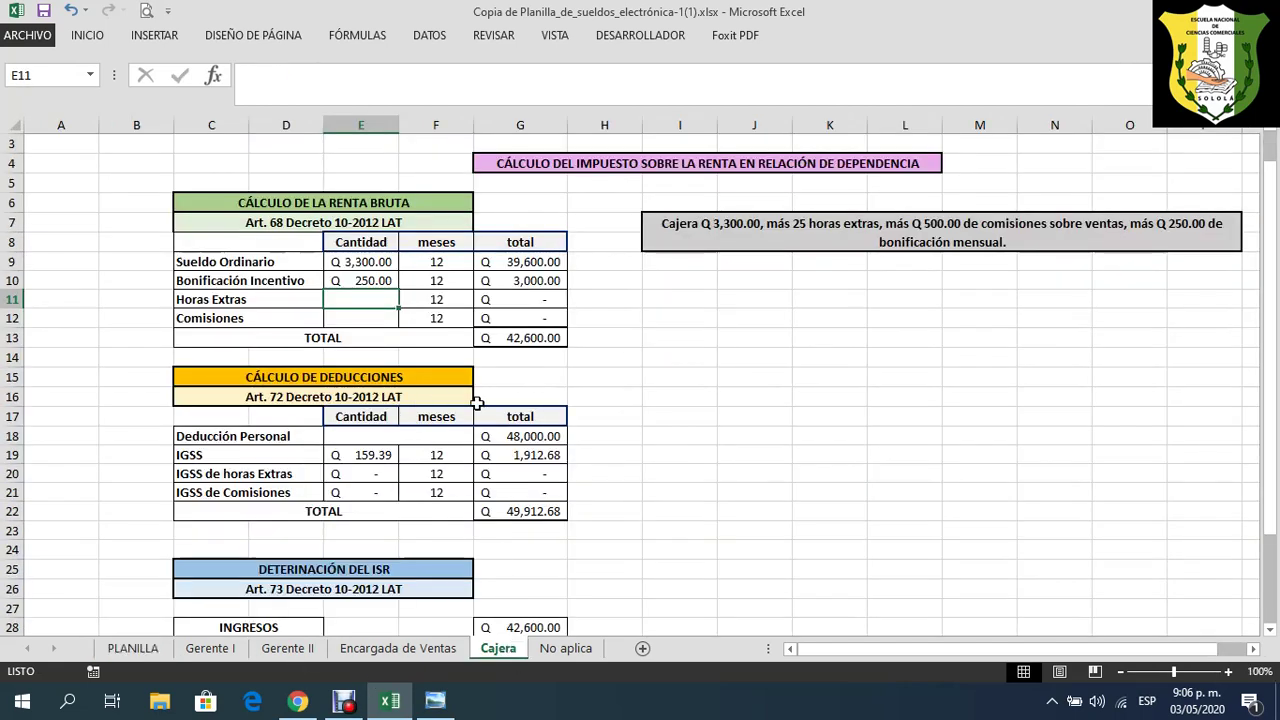
pyautogui.write('515.6')
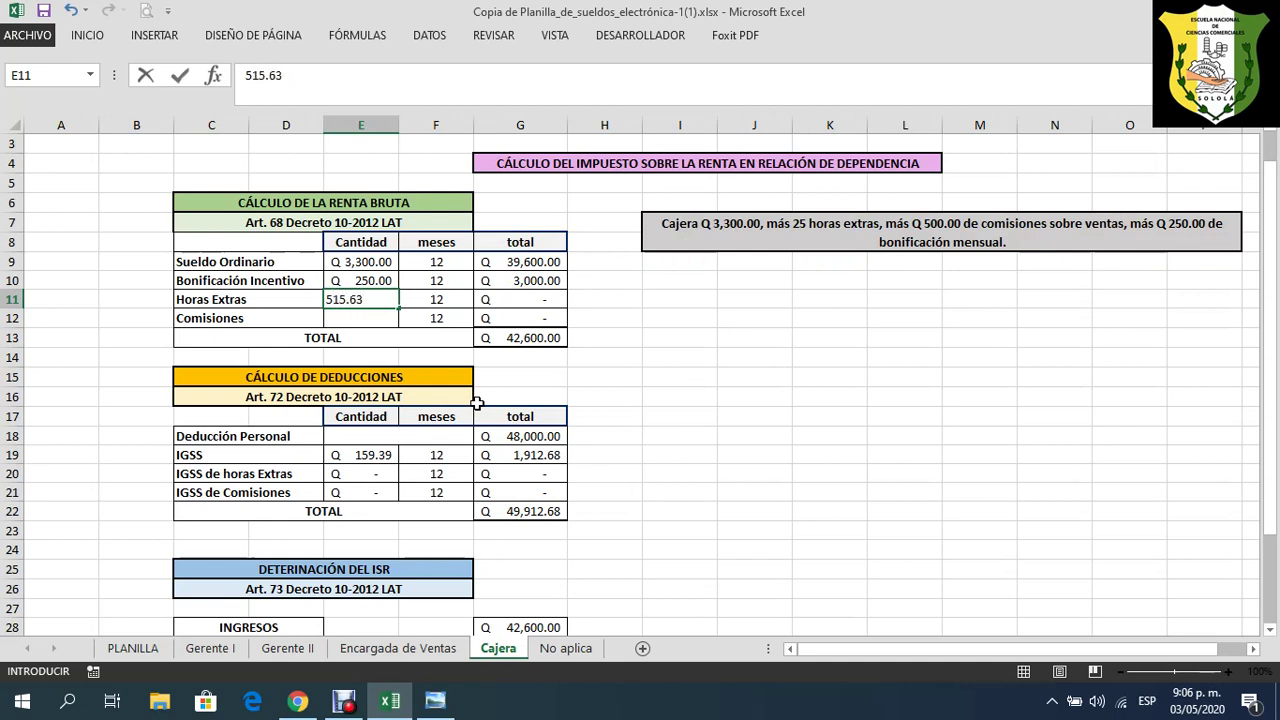
pyautogui.write('3')
pyautogui.press('Return')
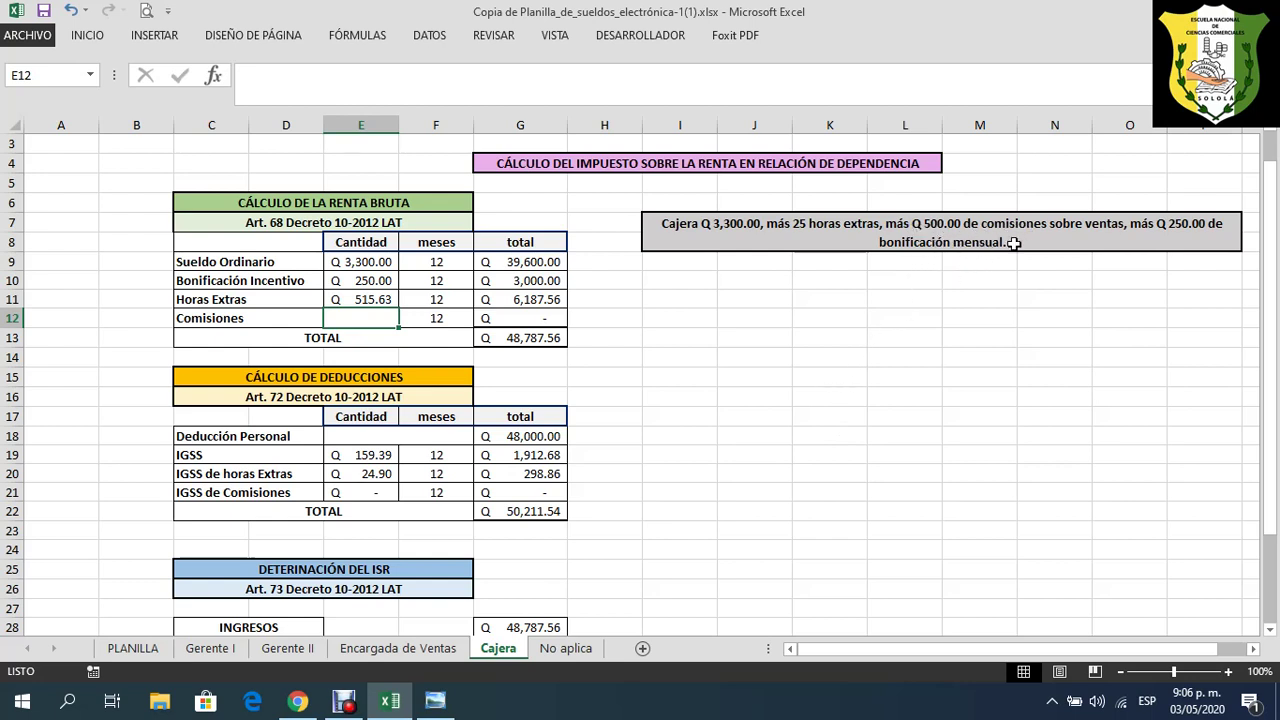
pyautogui.write('500')
pyautogui.press('Return')
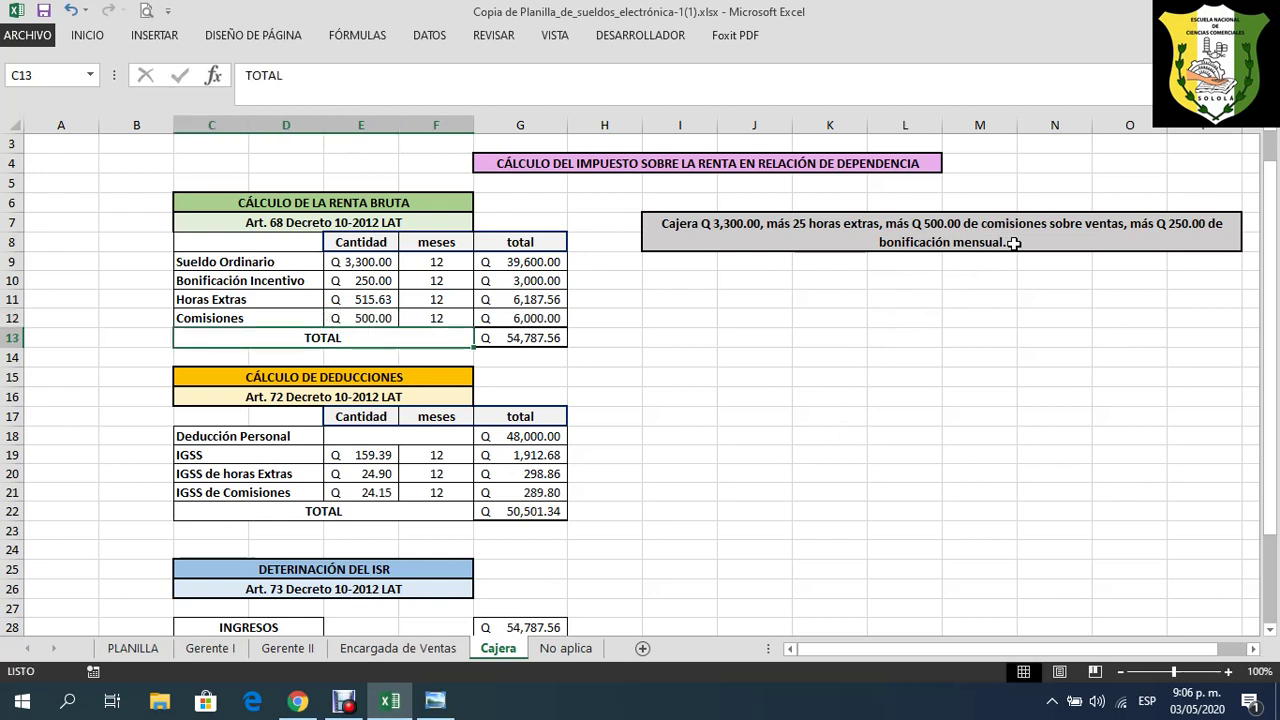
# - Check the four monthly income amounts and the ISR MENSUAL formula in G33 on the Cajera sheet
pyautogui.click(374, 259)
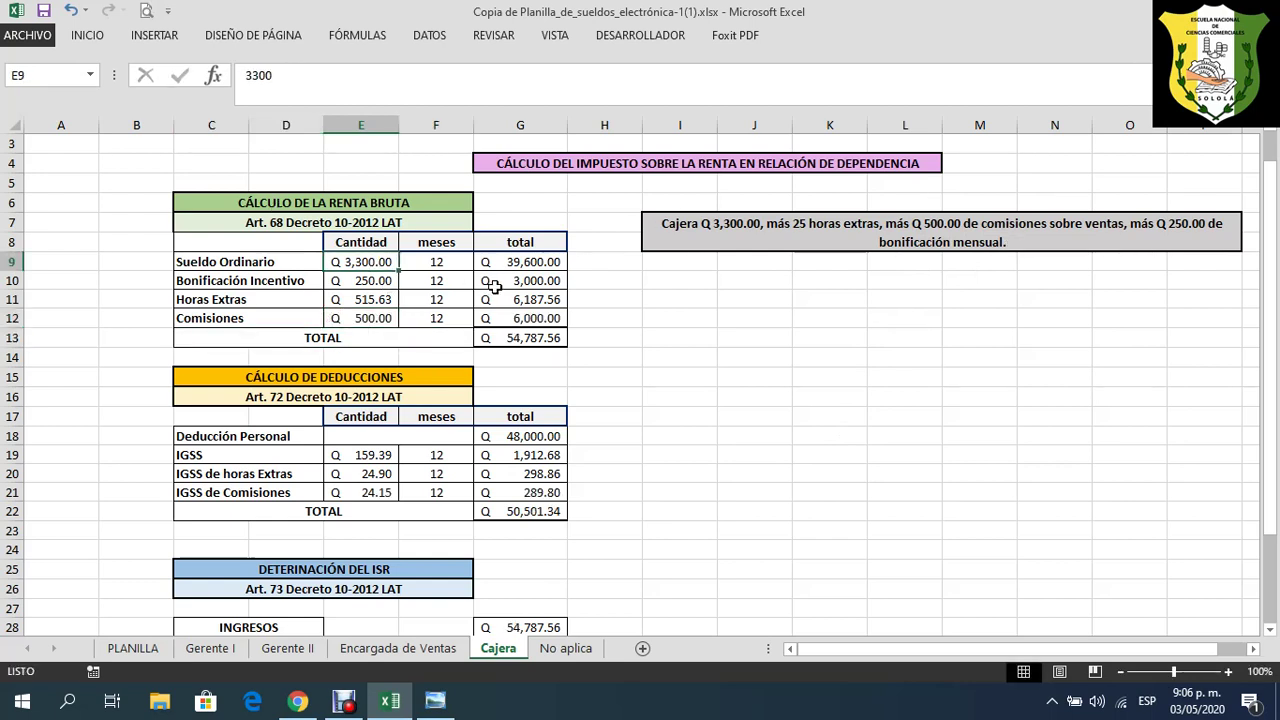
pyautogui.click(378, 285)
pyautogui.click(383, 300)
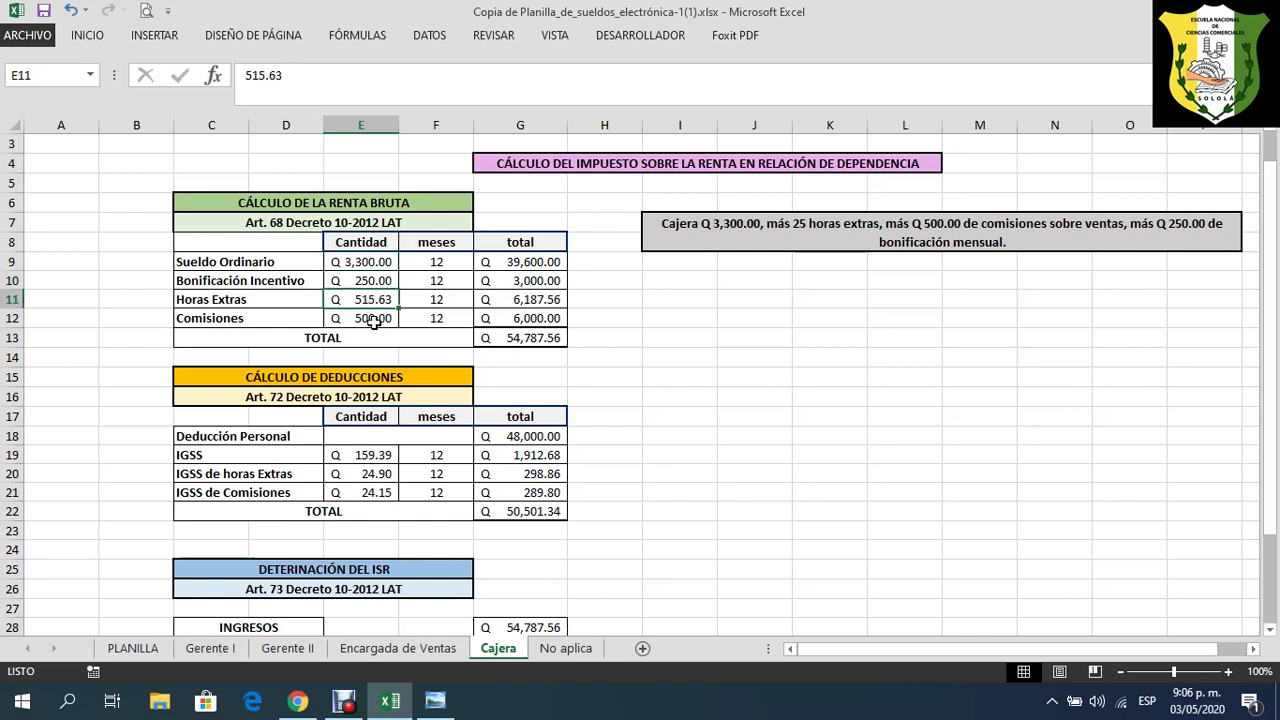
pyautogui.click(372, 318)
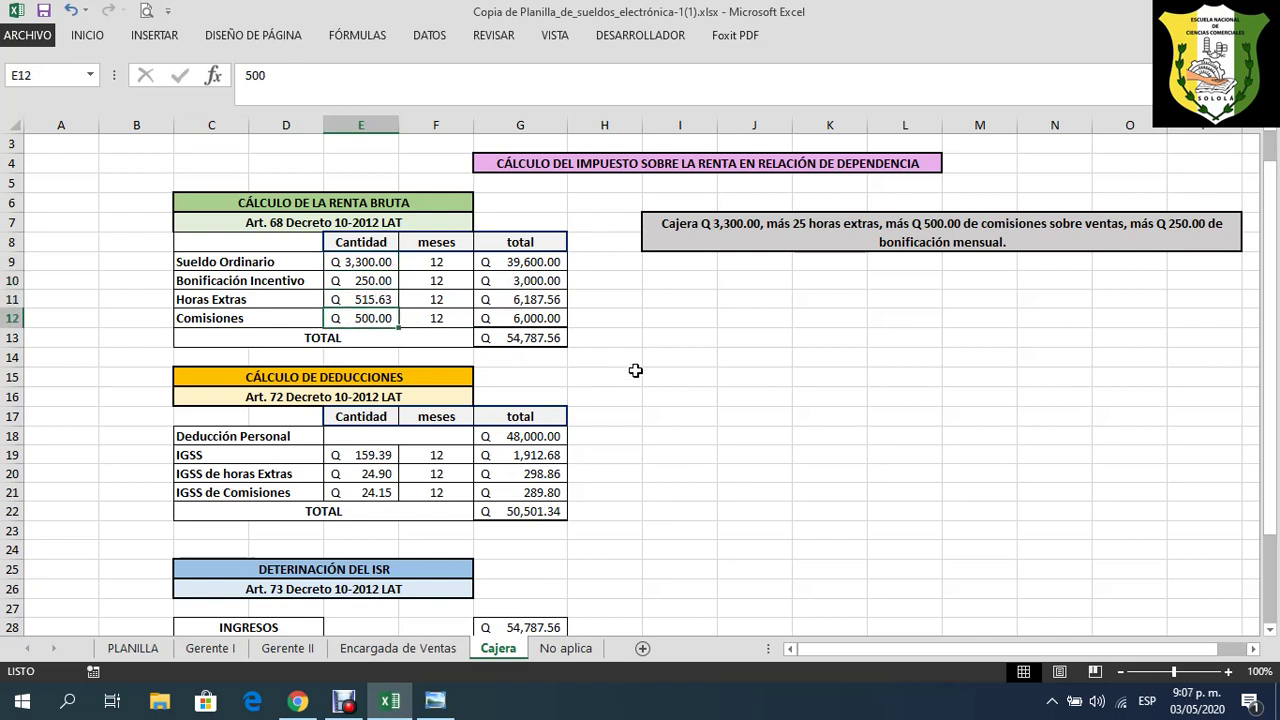
pyautogui.scroll(-3, 635, 371)
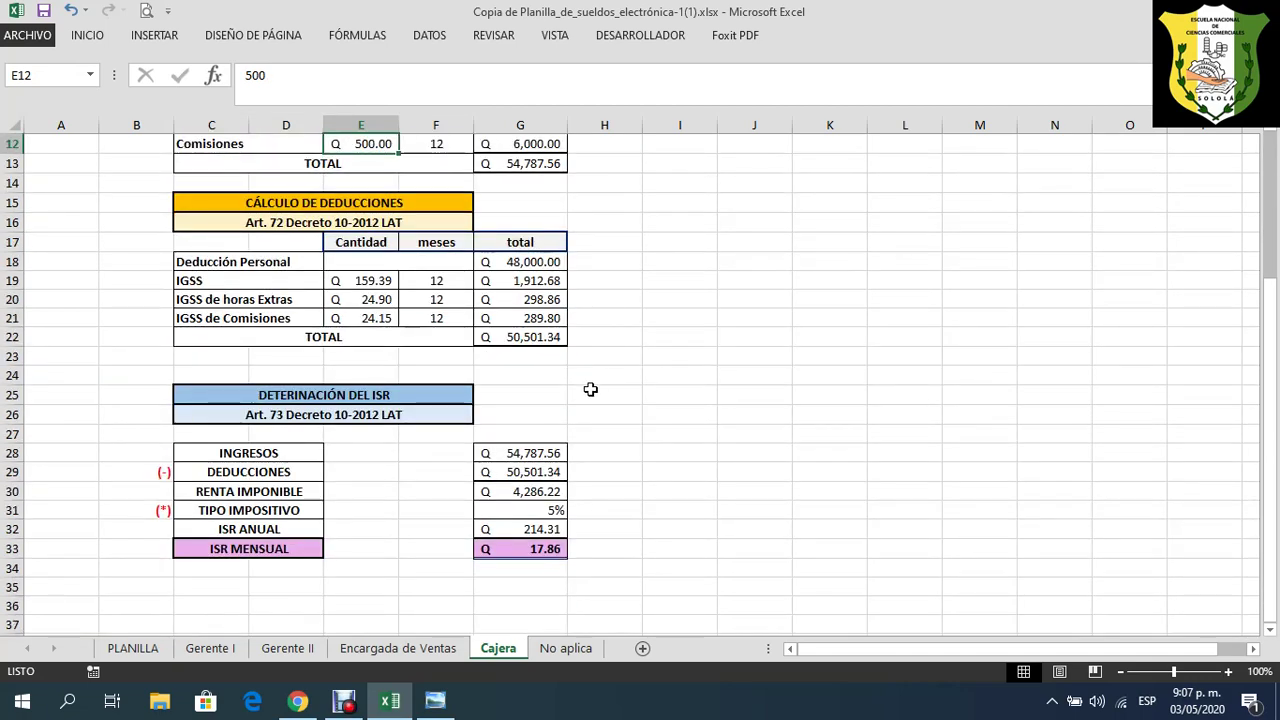
pyautogui.click(514, 549)
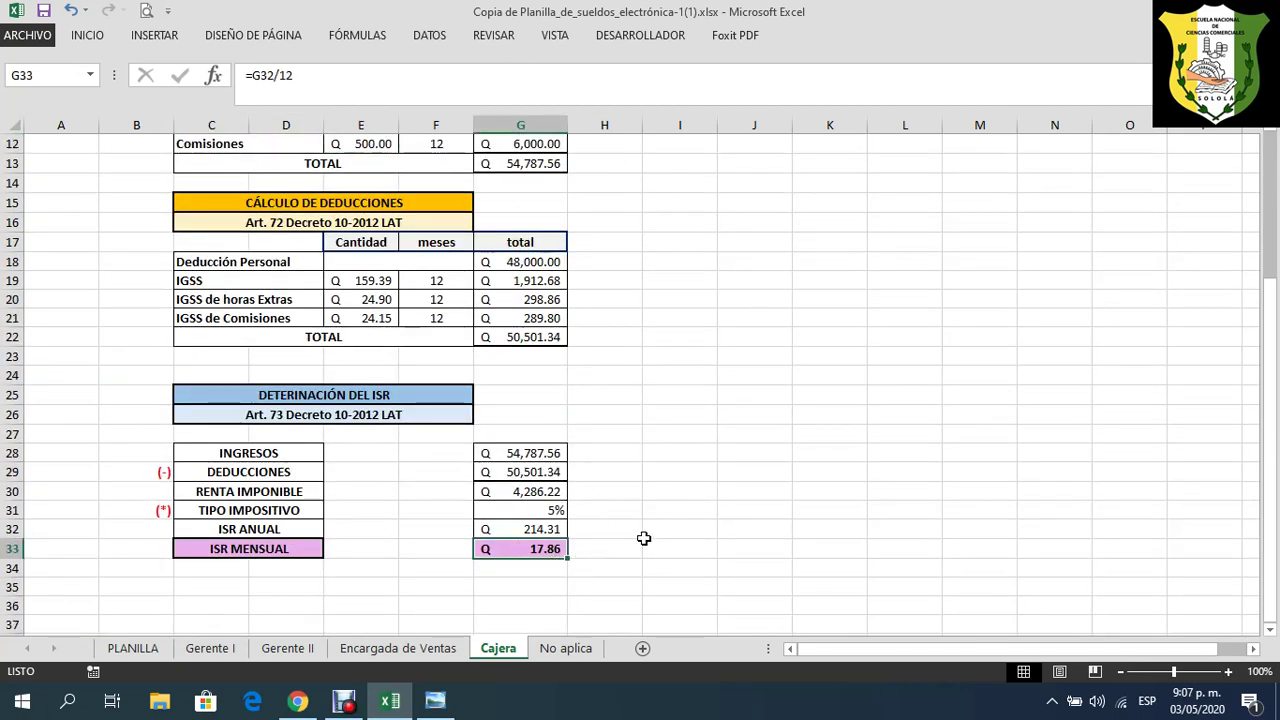
# - Hide the gridlines on the Cajera sheet
pyautogui.scroll(4, 628, 524)
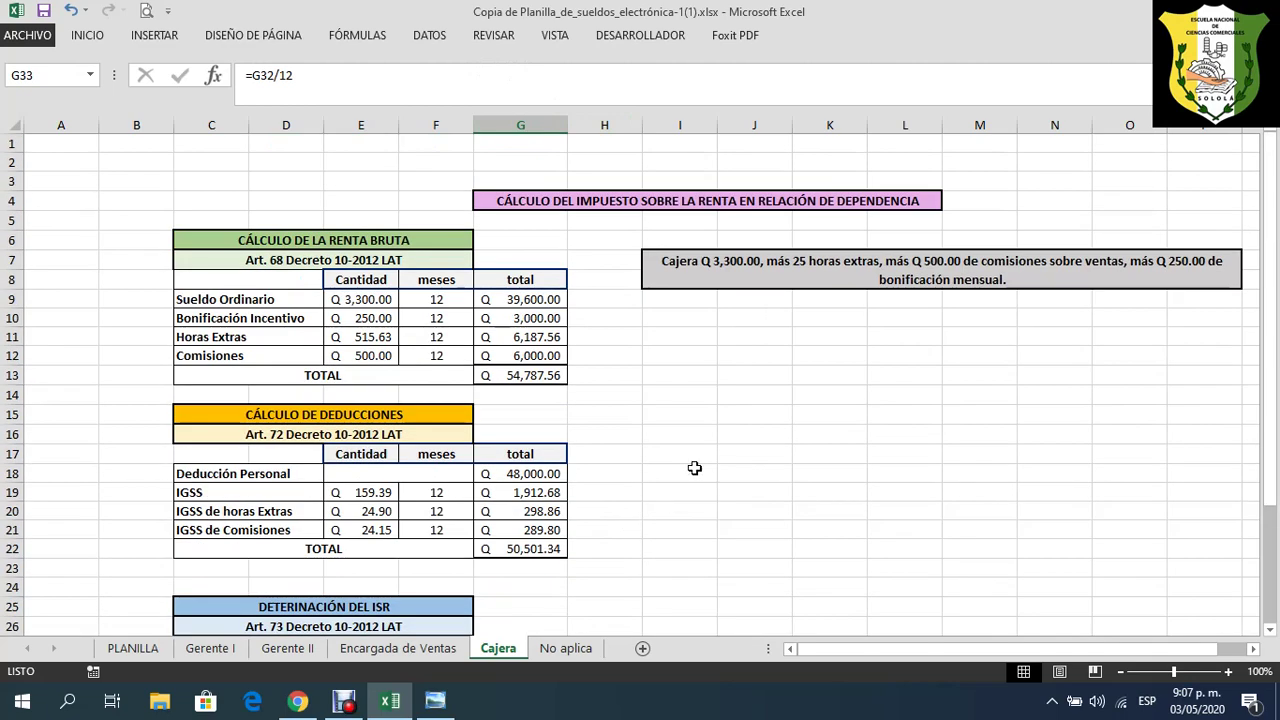
pyautogui.click(553, 35)
pyautogui.click(236, 96)
pyautogui.click(771, 409)
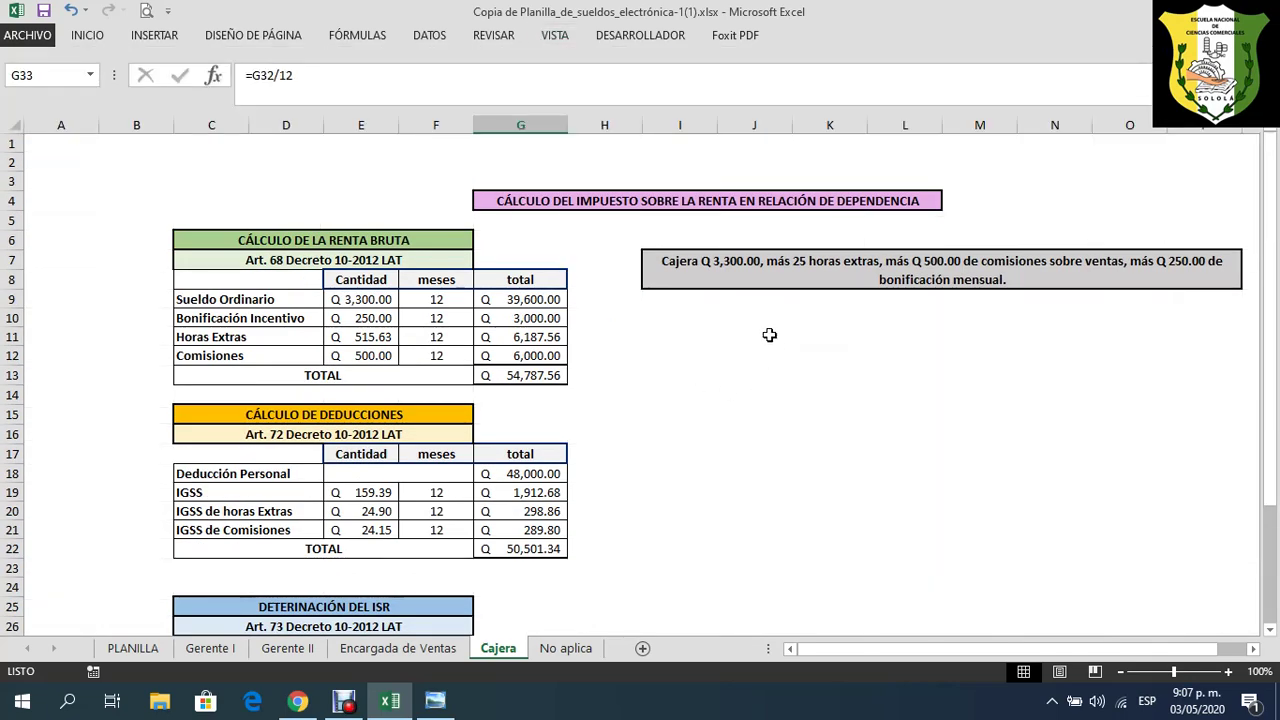
# - Review the Cajera sheet's income amounts, case description and ISR MENSUAL, and compare them with the case on the No aplica sheet
pyautogui.click(366, 301)
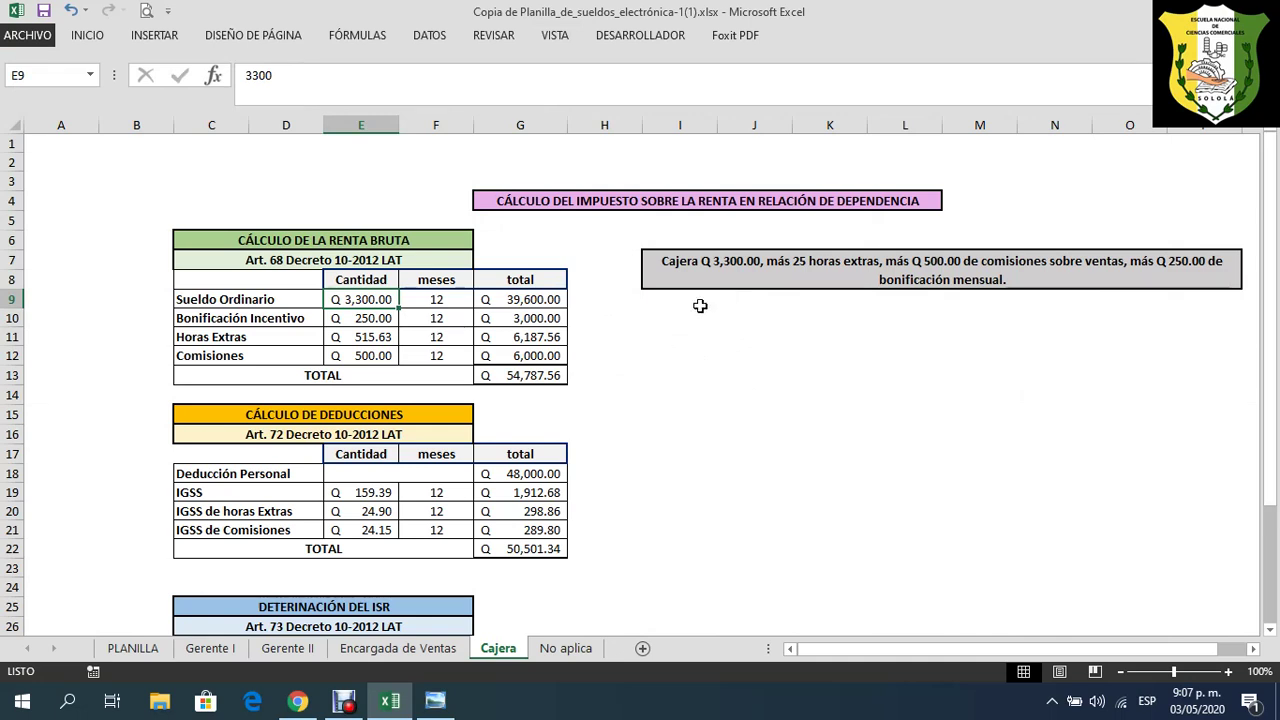
pyautogui.click(376, 317)
pyautogui.click(374, 337)
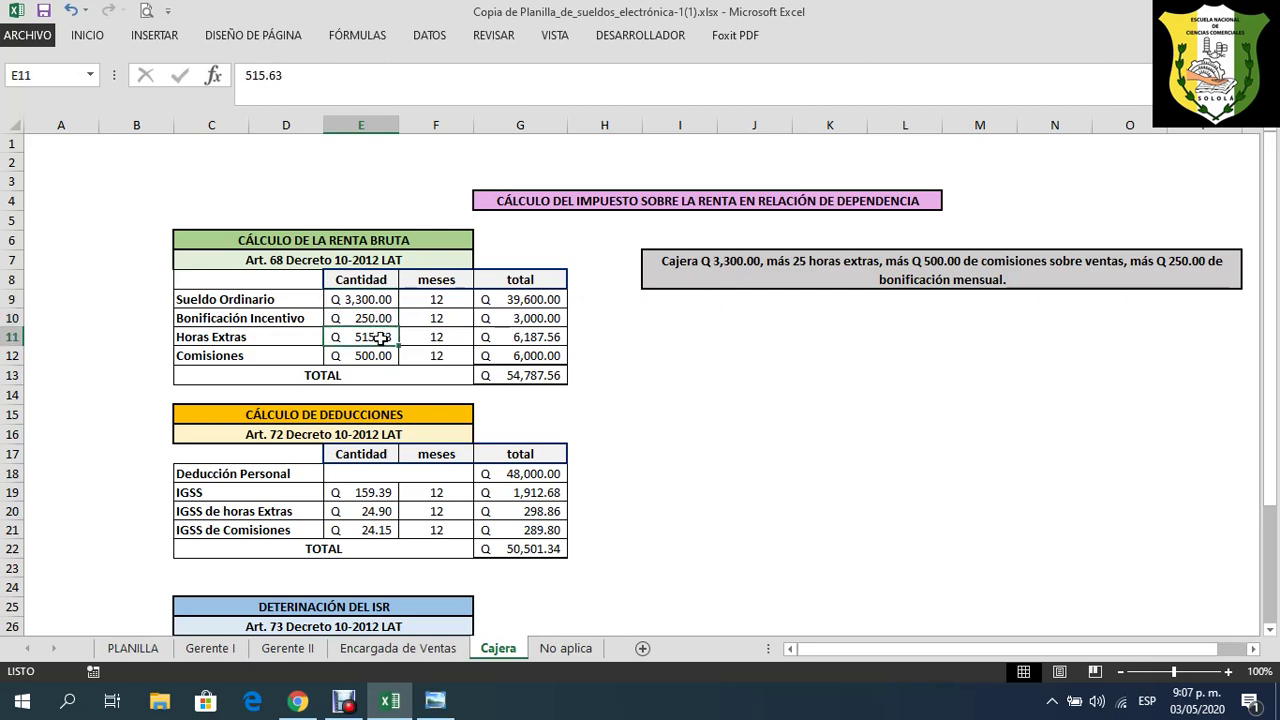
pyautogui.click(390, 360)
pyautogui.scroll(-5, 512, 428)
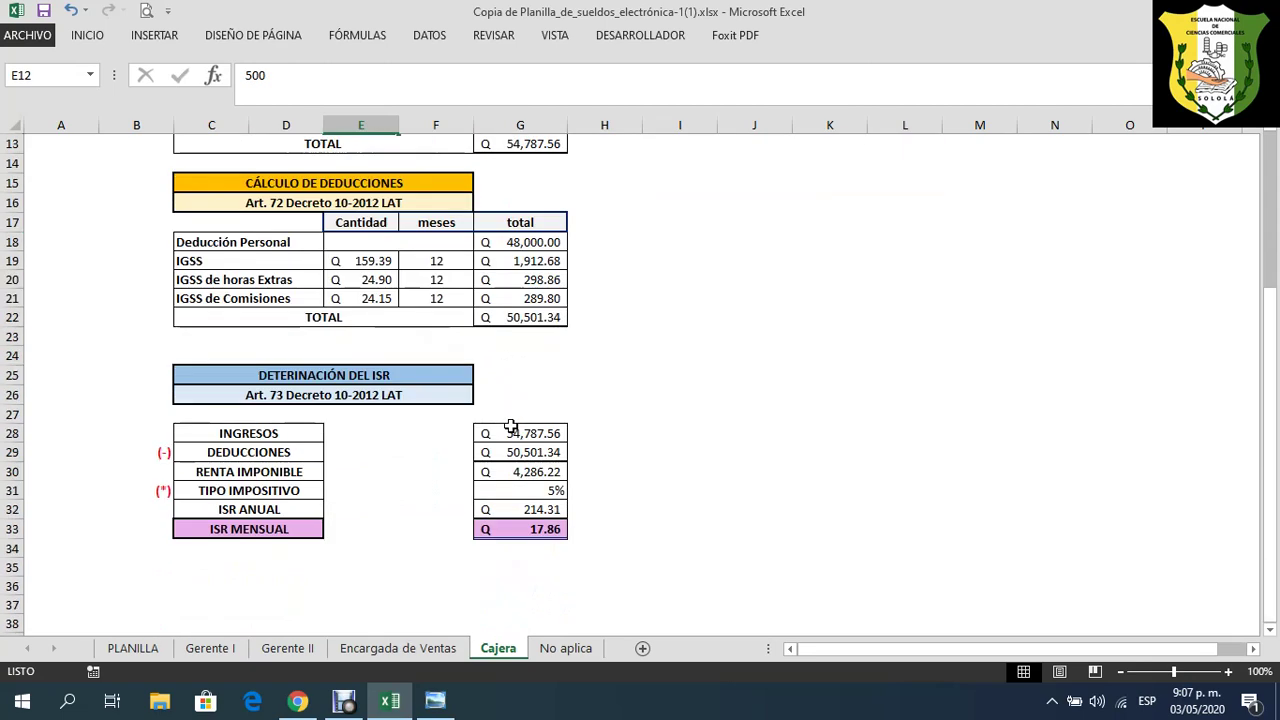
pyautogui.click(519, 469)
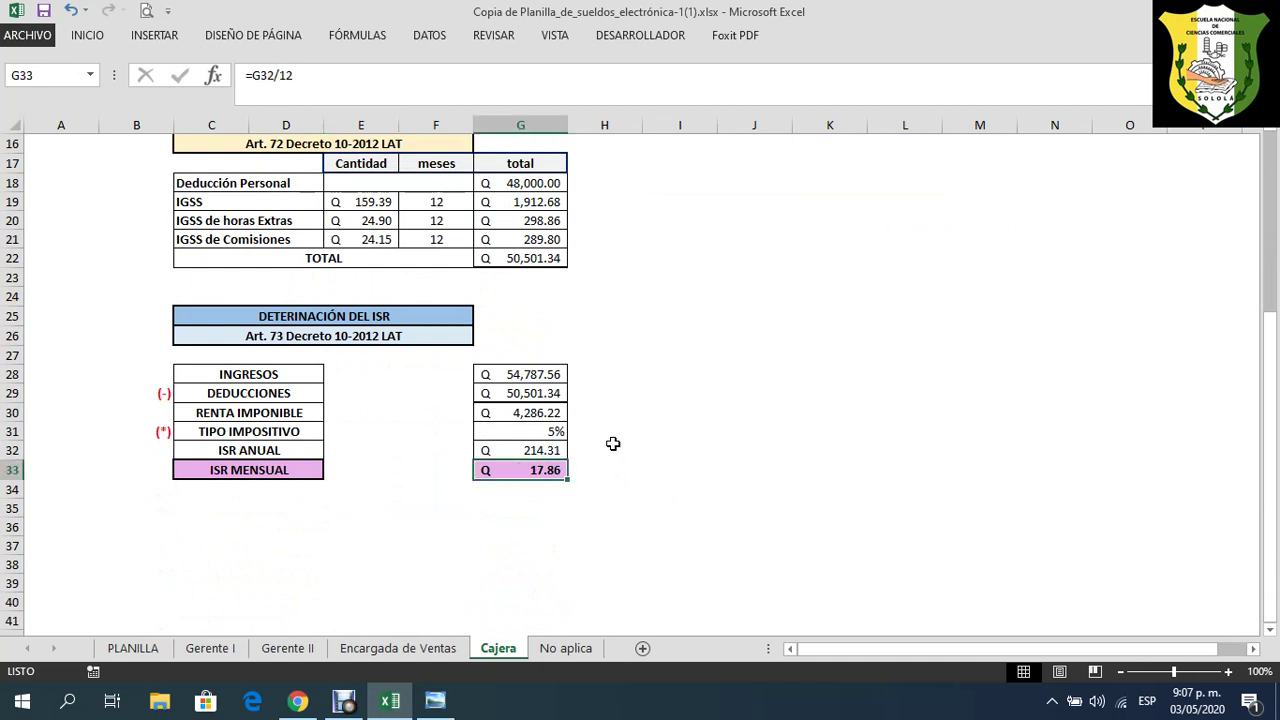
pyautogui.scroll(5, 612, 443)
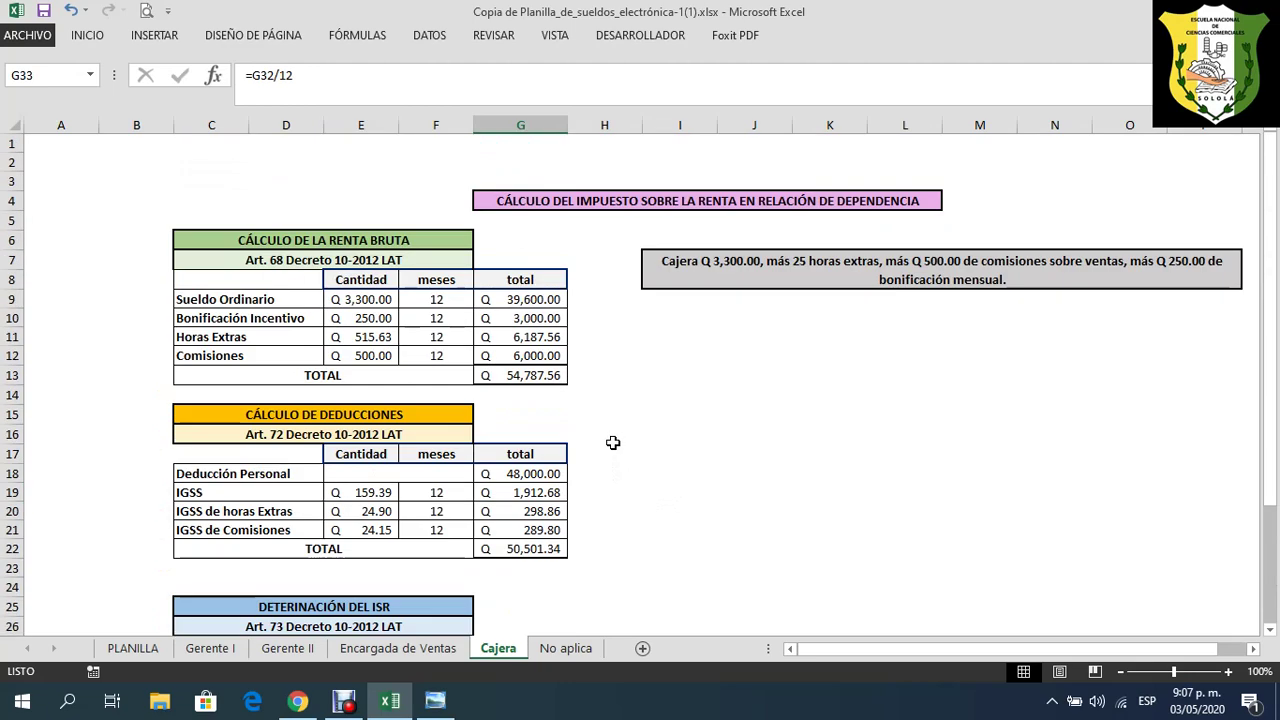
pyautogui.click(568, 648)
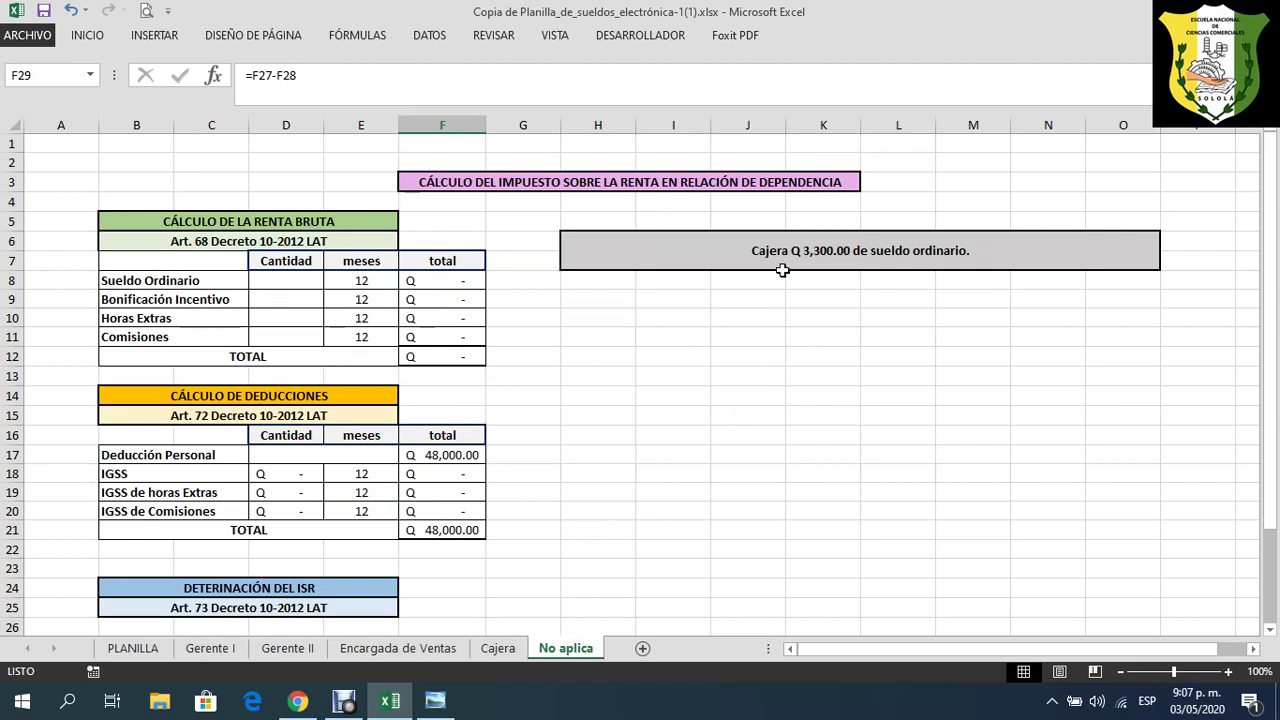
pyautogui.click(497, 648)
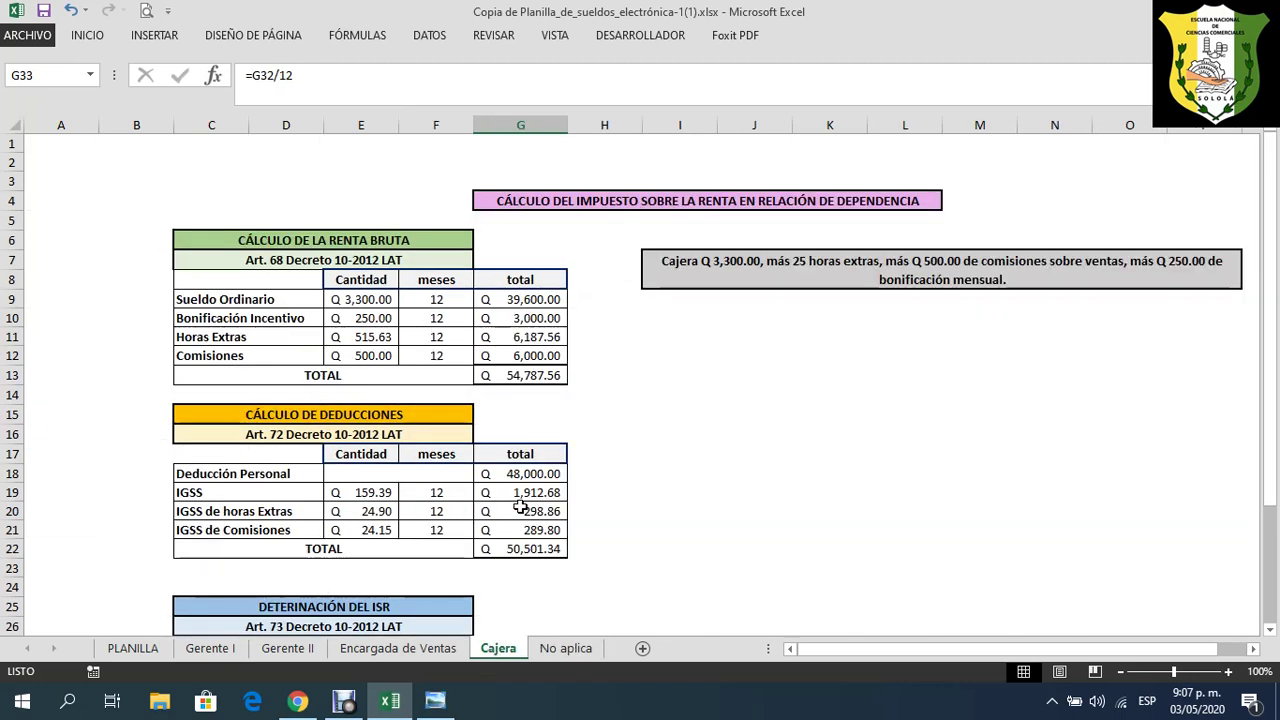
pyautogui.click(719, 271)
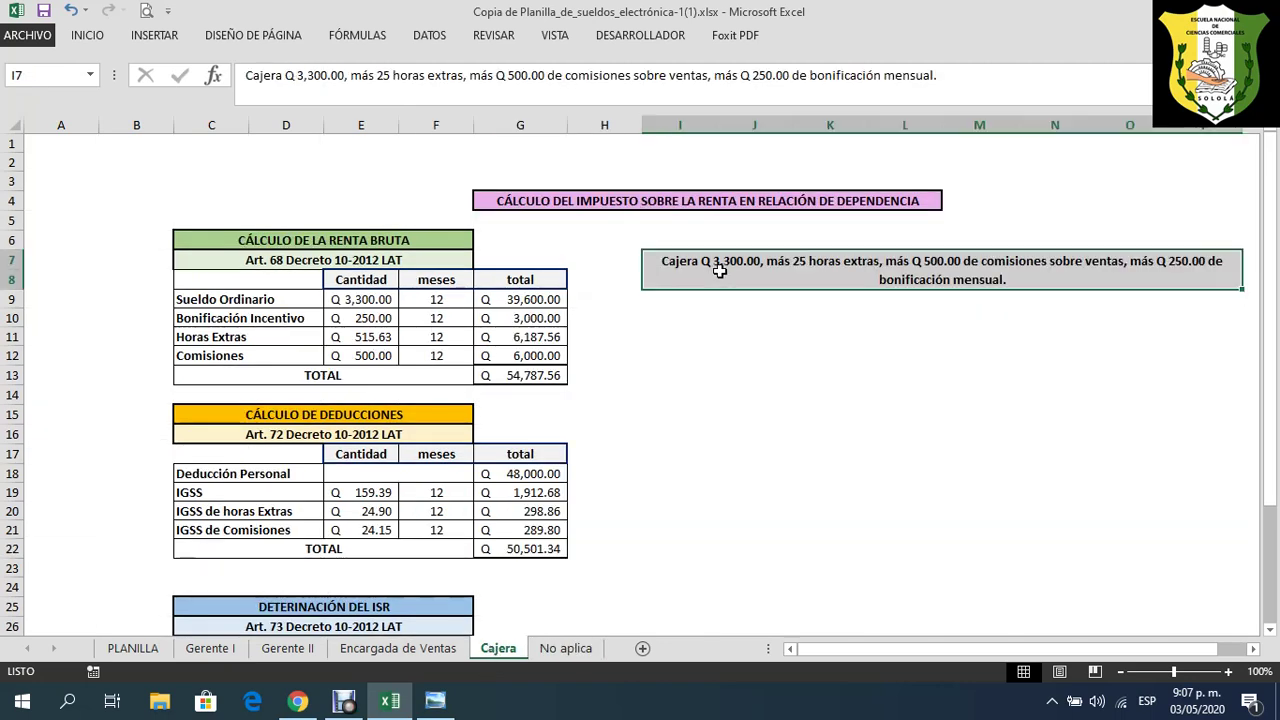
pyautogui.click(366, 320)
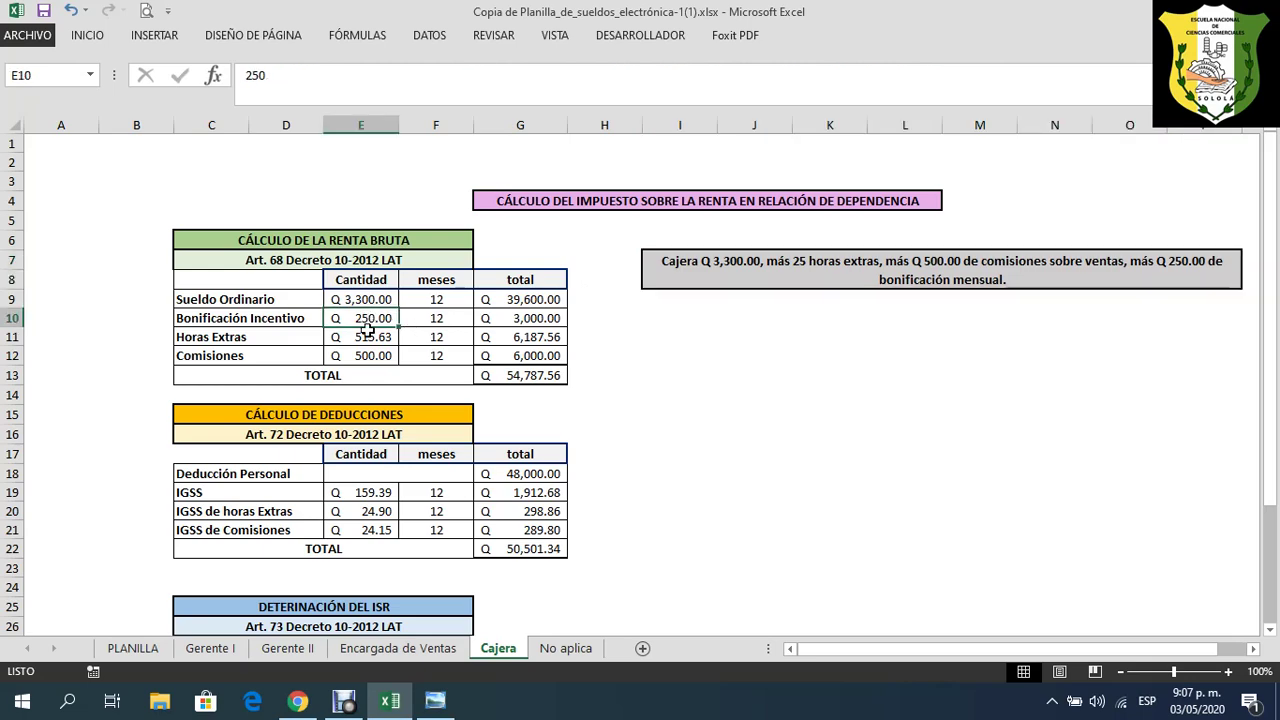
pyautogui.click(367, 340)
pyautogui.click(370, 359)
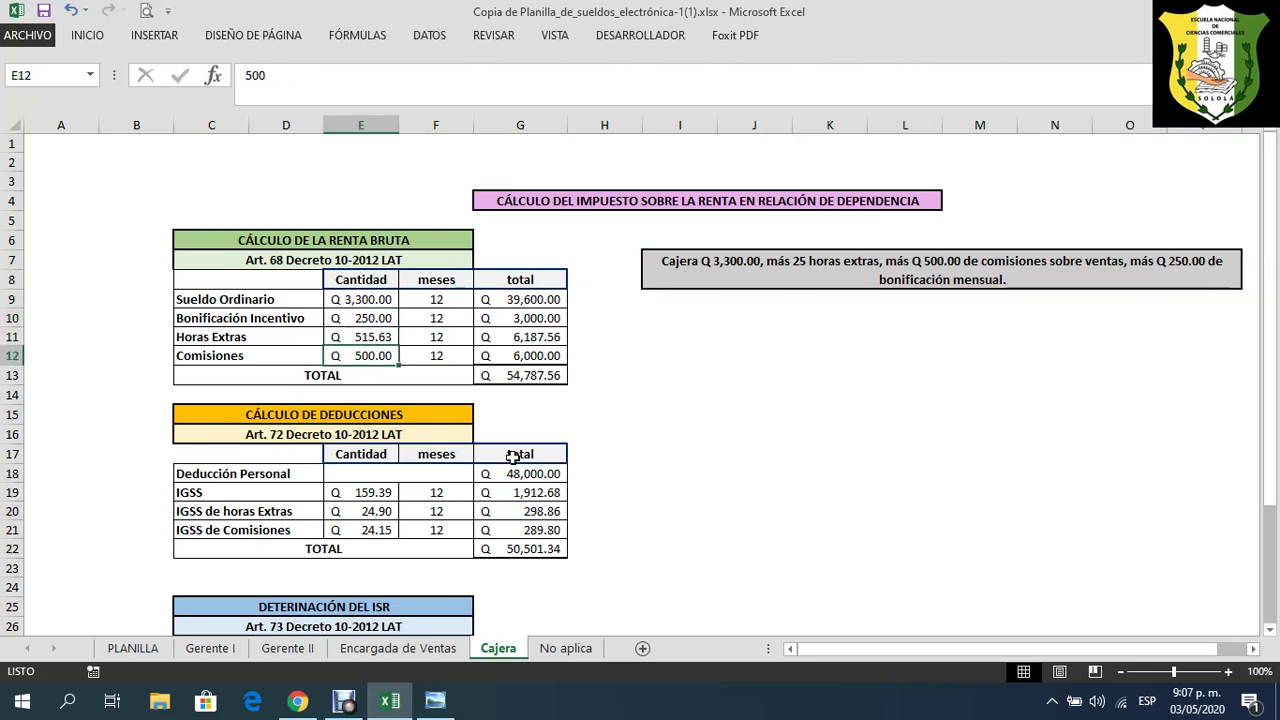
pyautogui.scroll(-4, 458, 434)
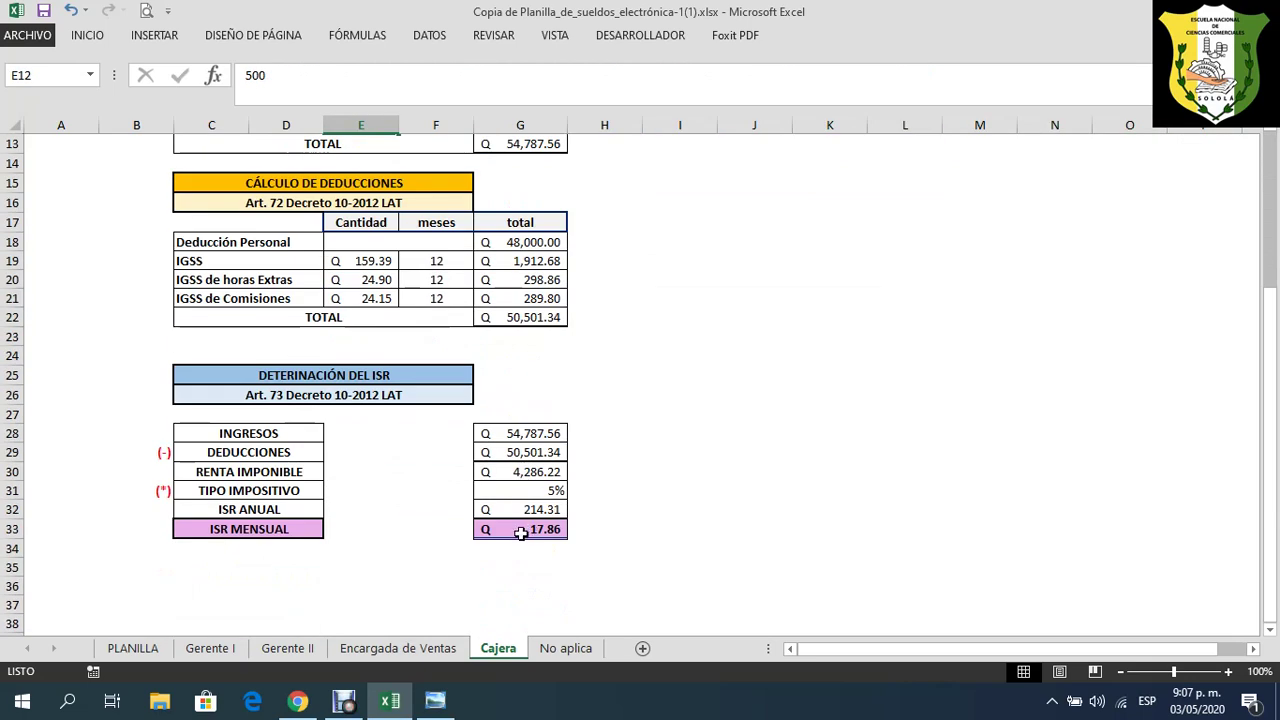
# - On the No aplica sheet, enter 3300 as the monthly Sueldo Ordinario from the case description
pyautogui.click(567, 649)
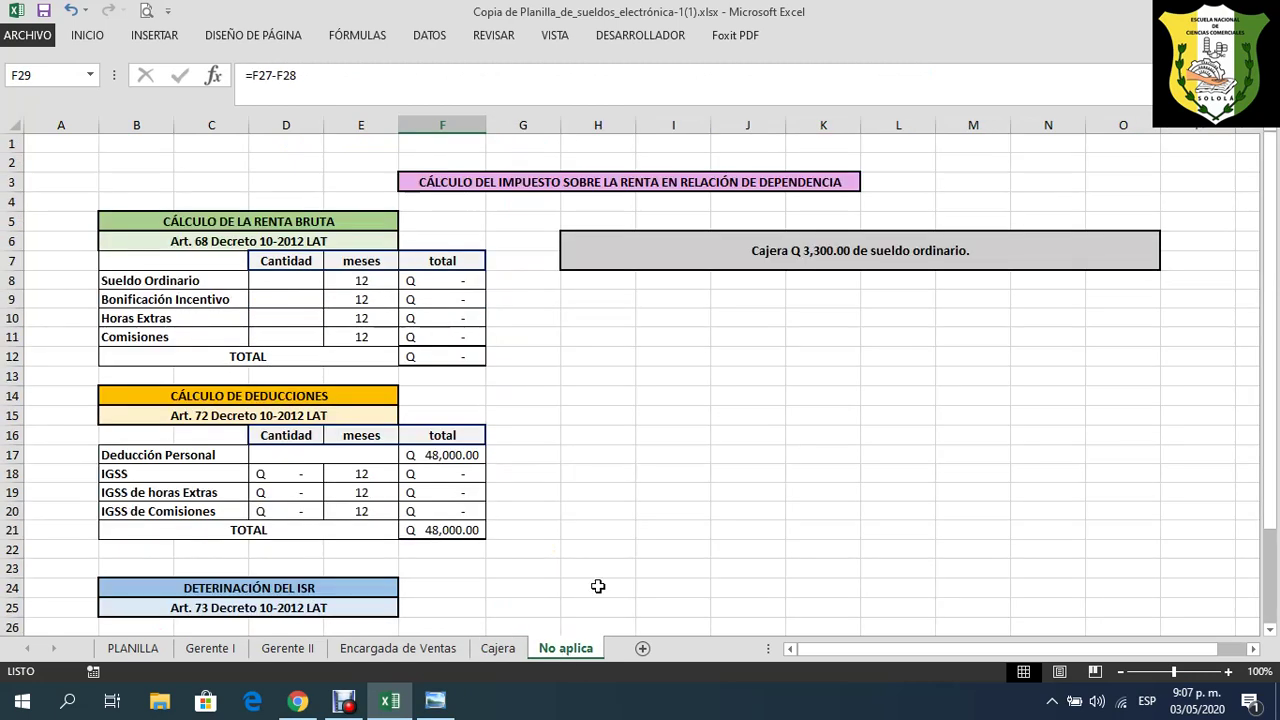
pyautogui.click(722, 252)
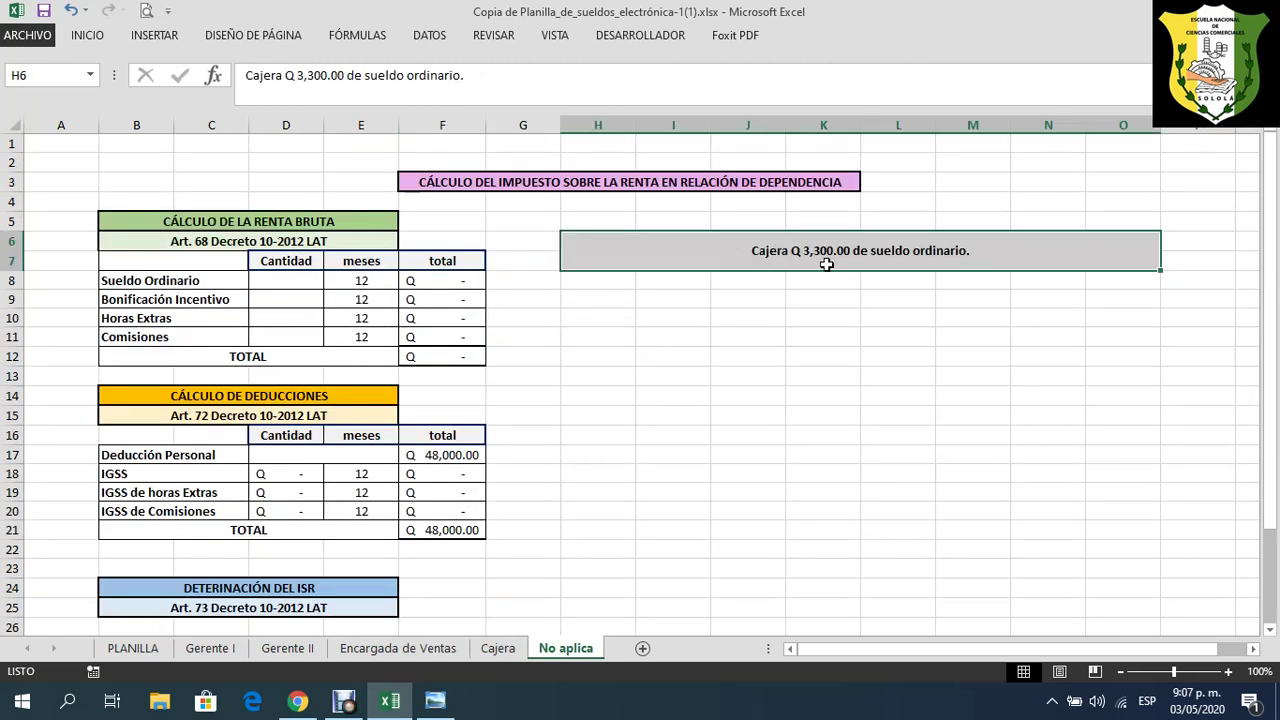
pyautogui.click(293, 288)
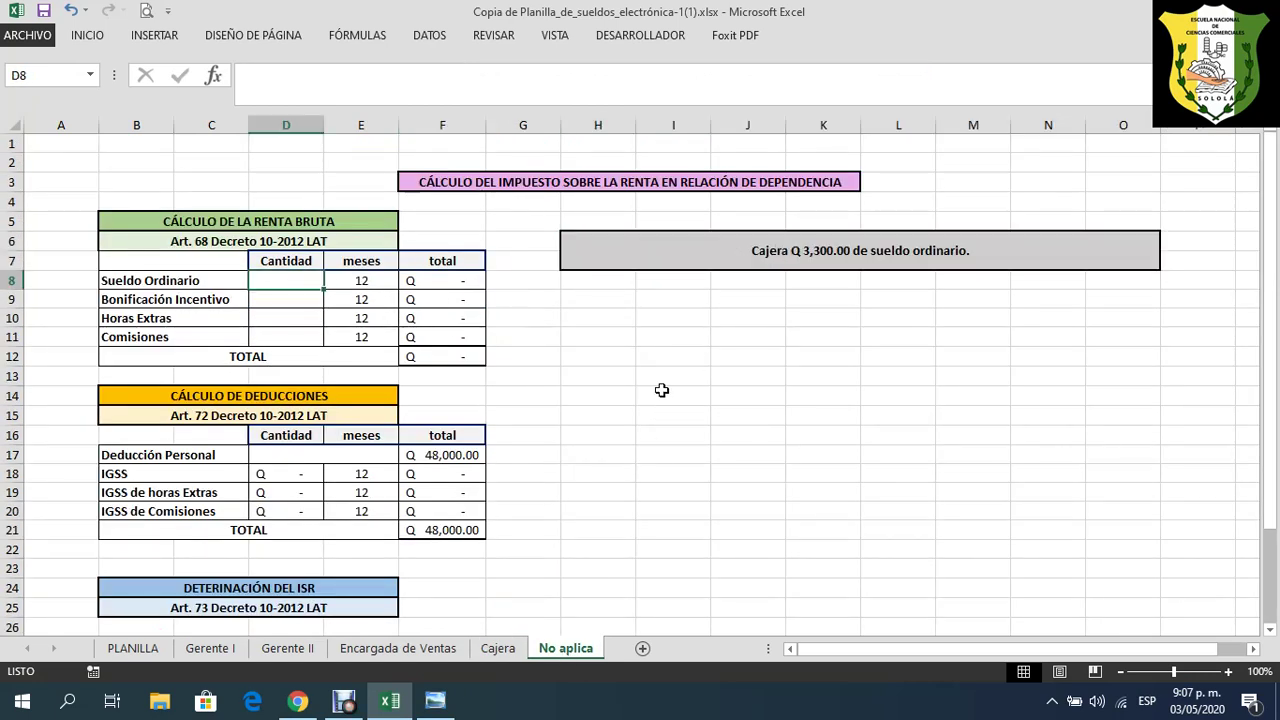
pyautogui.write('3300')
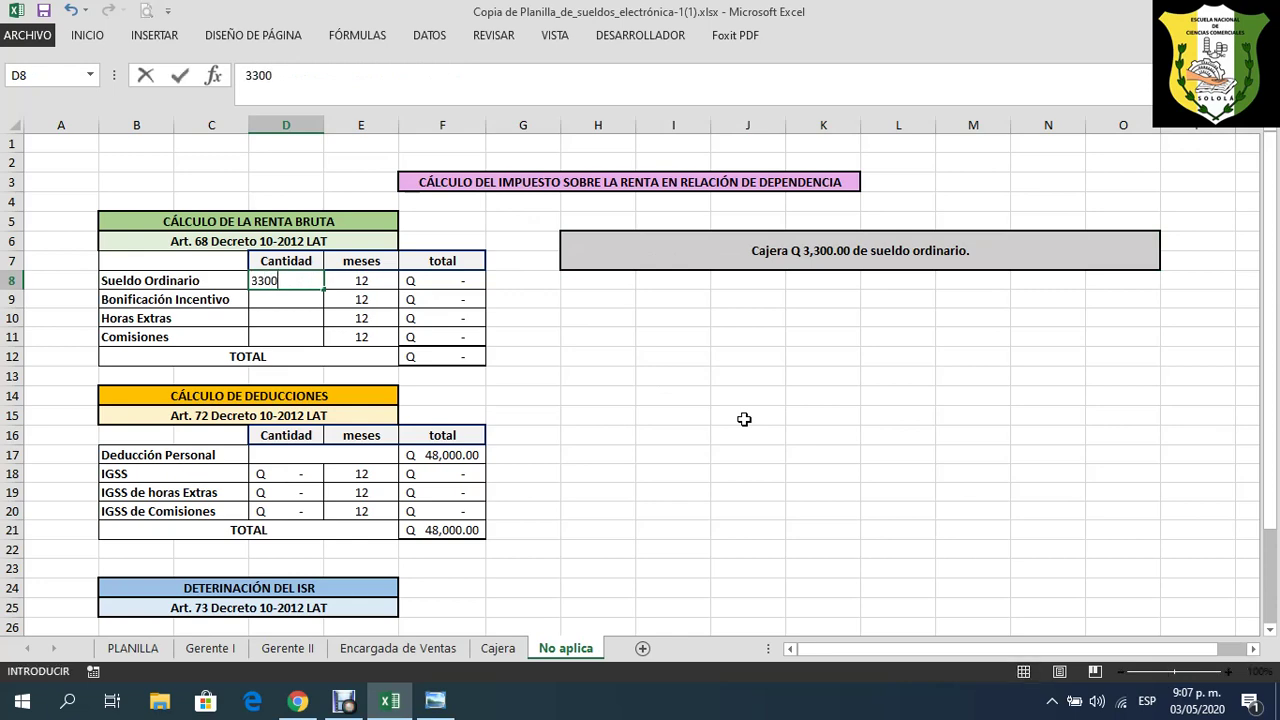
pyautogui.press('Return')
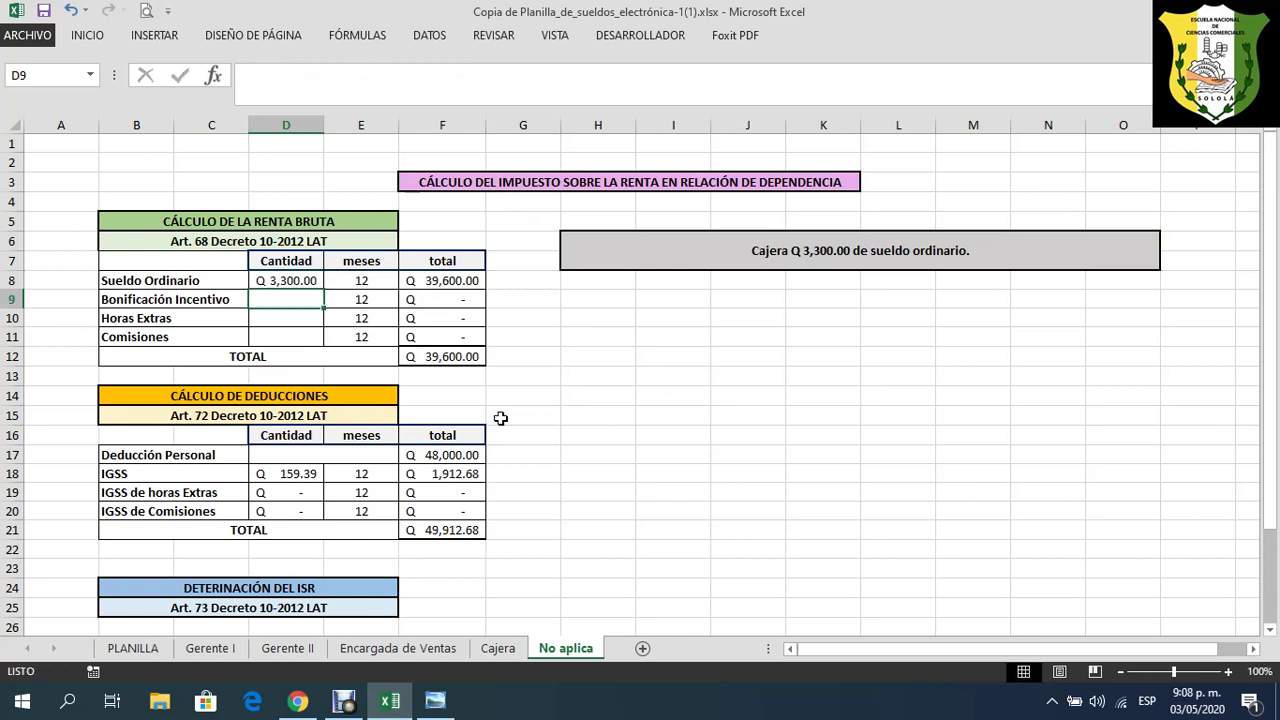
# - Compare the ISR determination on the No aplica sheet with the Cajera sheet, and check the income total in F12 and the deductions total in F21
pyautogui.scroll(-3, 500, 418)
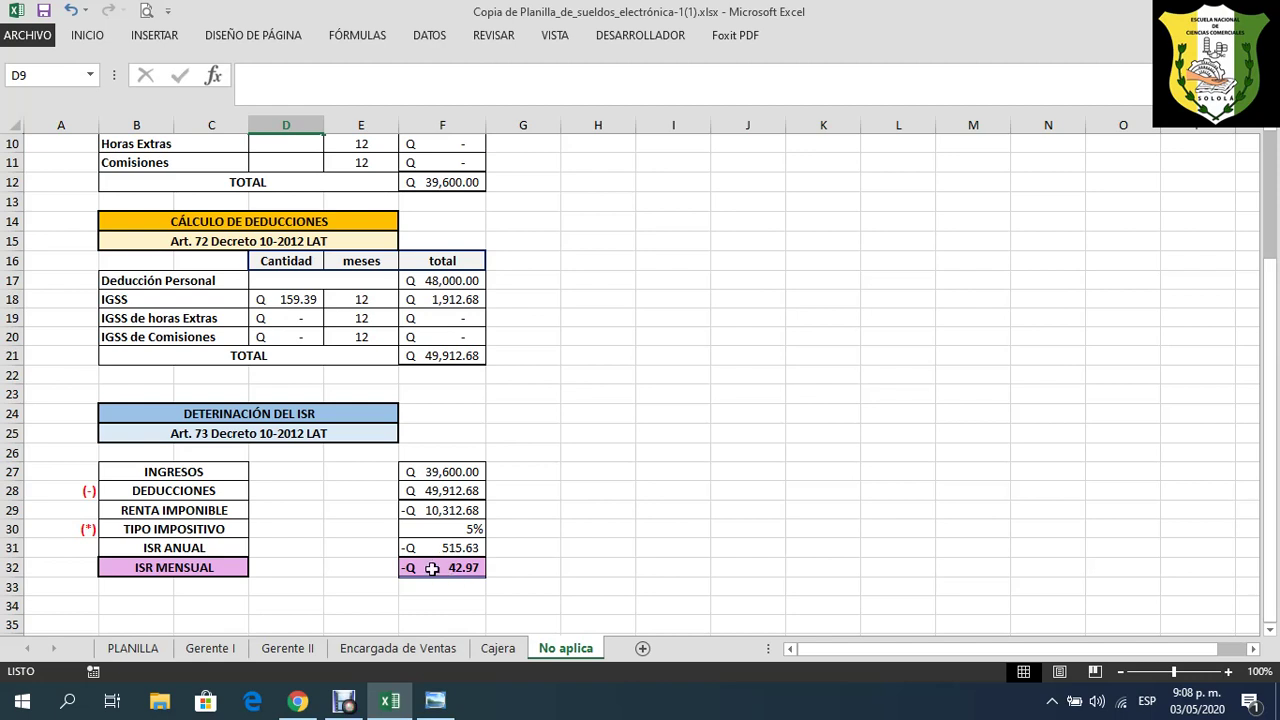
pyautogui.click(497, 648)
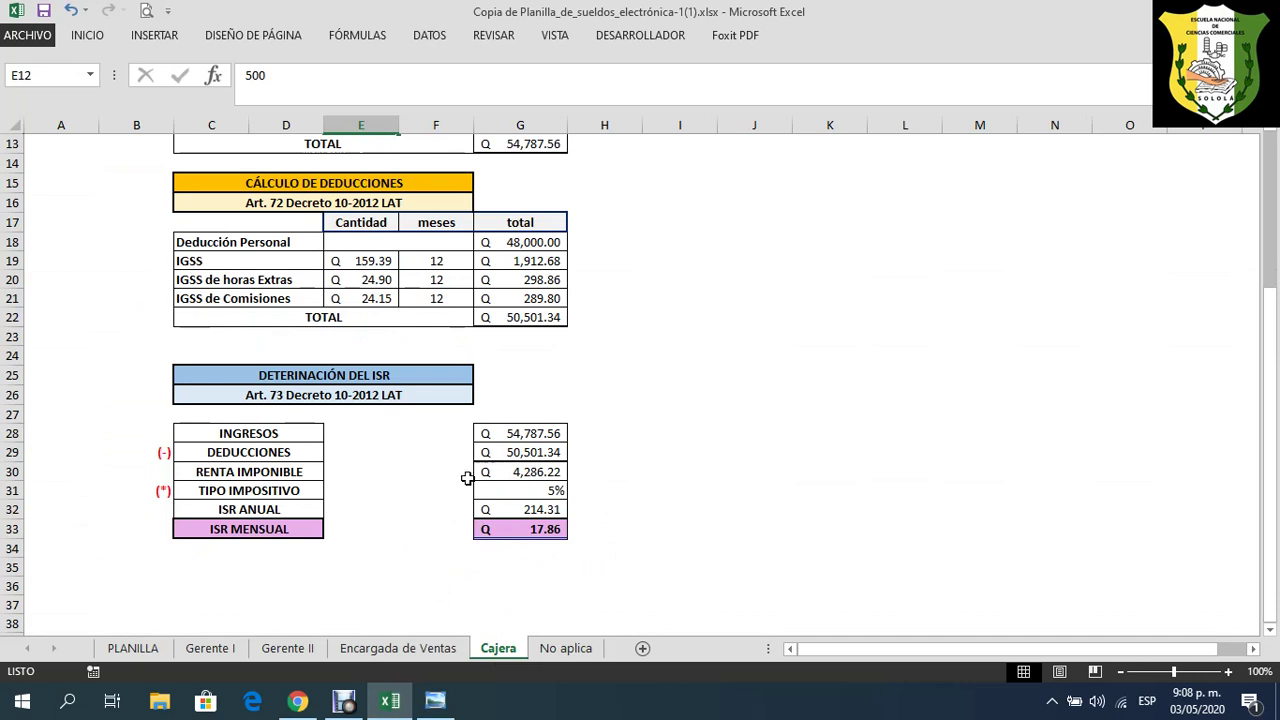
pyautogui.click(560, 648)
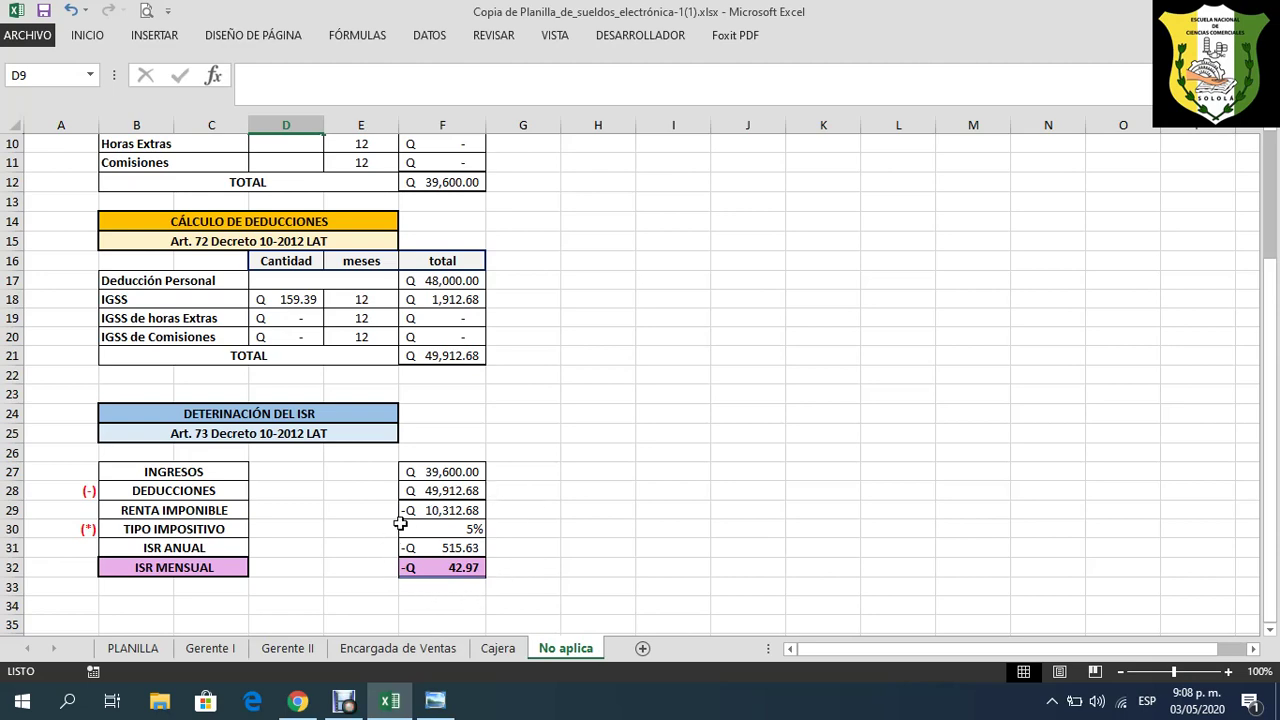
pyautogui.scroll(3, 500, 537)
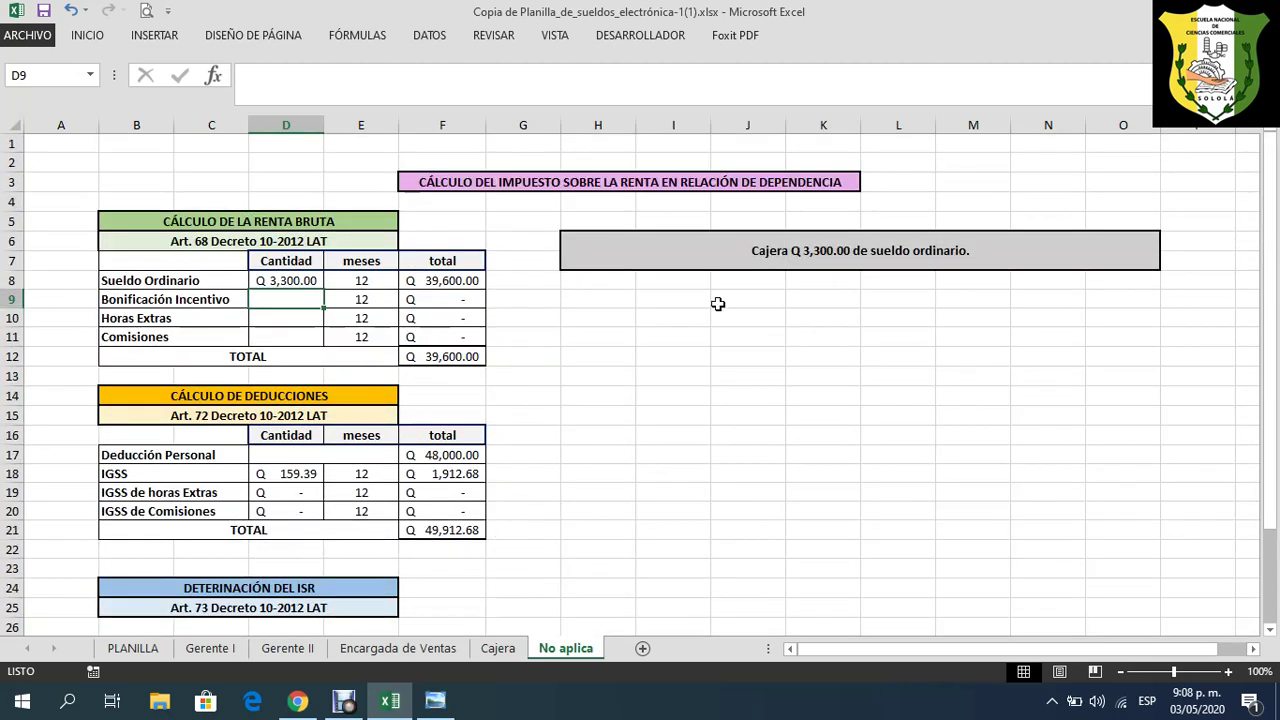
pyautogui.scroll(-3, 474, 604)
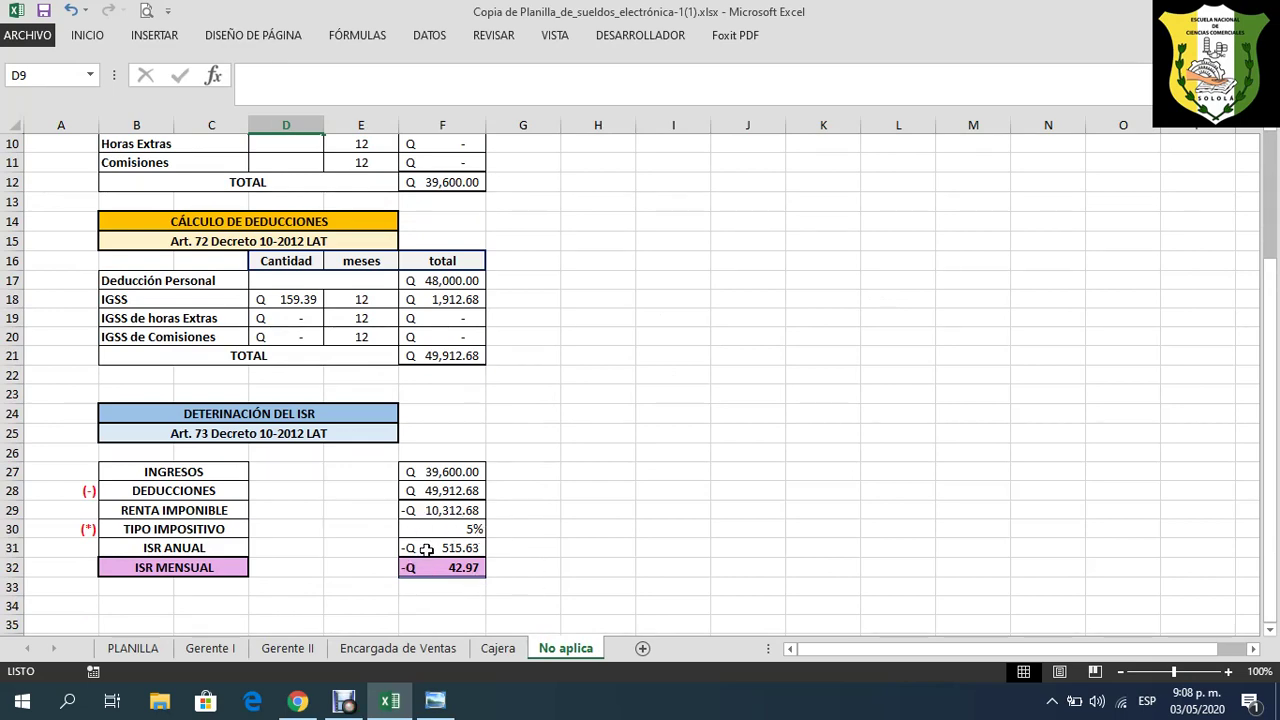
pyautogui.scroll(3, 480, 331)
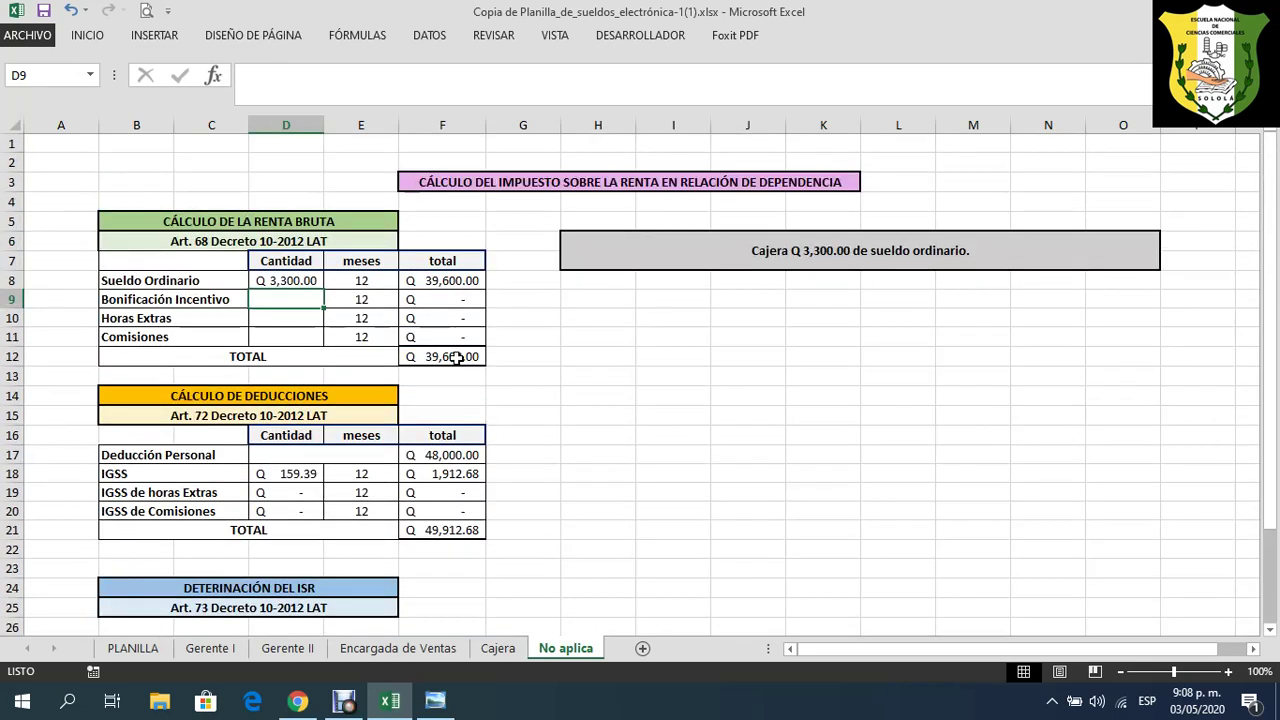
pyautogui.click(455, 358)
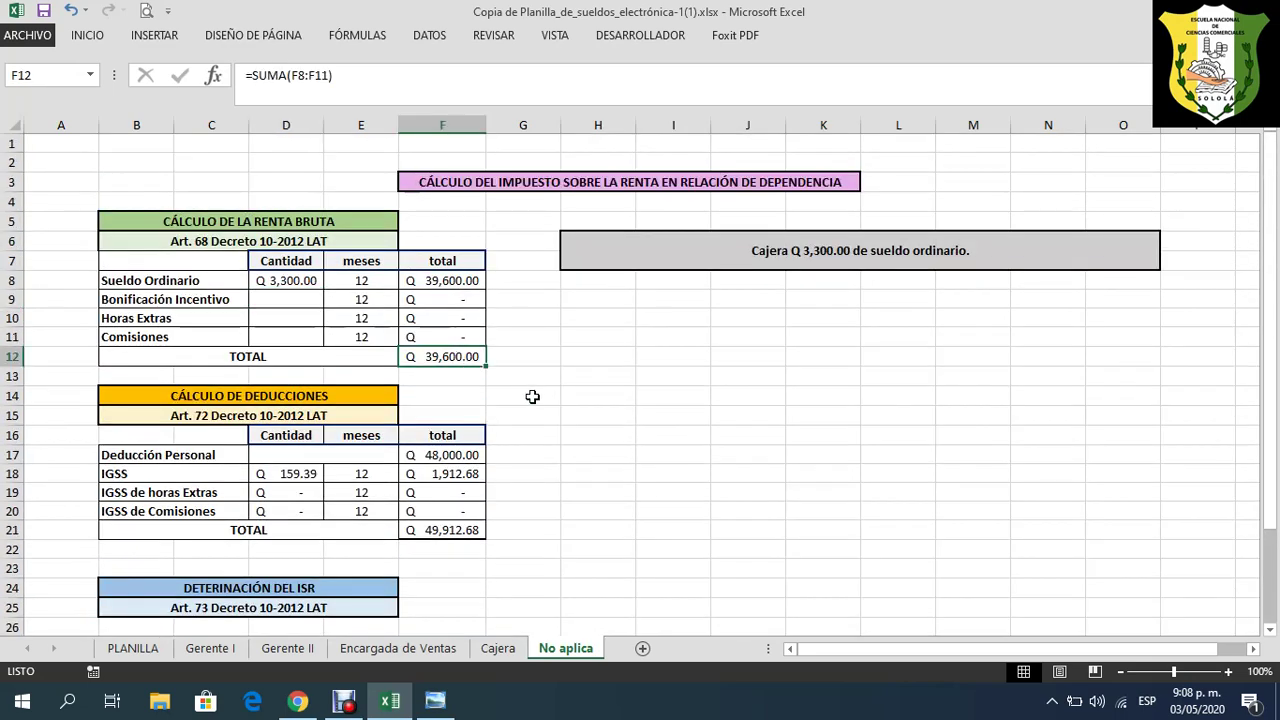
pyautogui.click(459, 531)
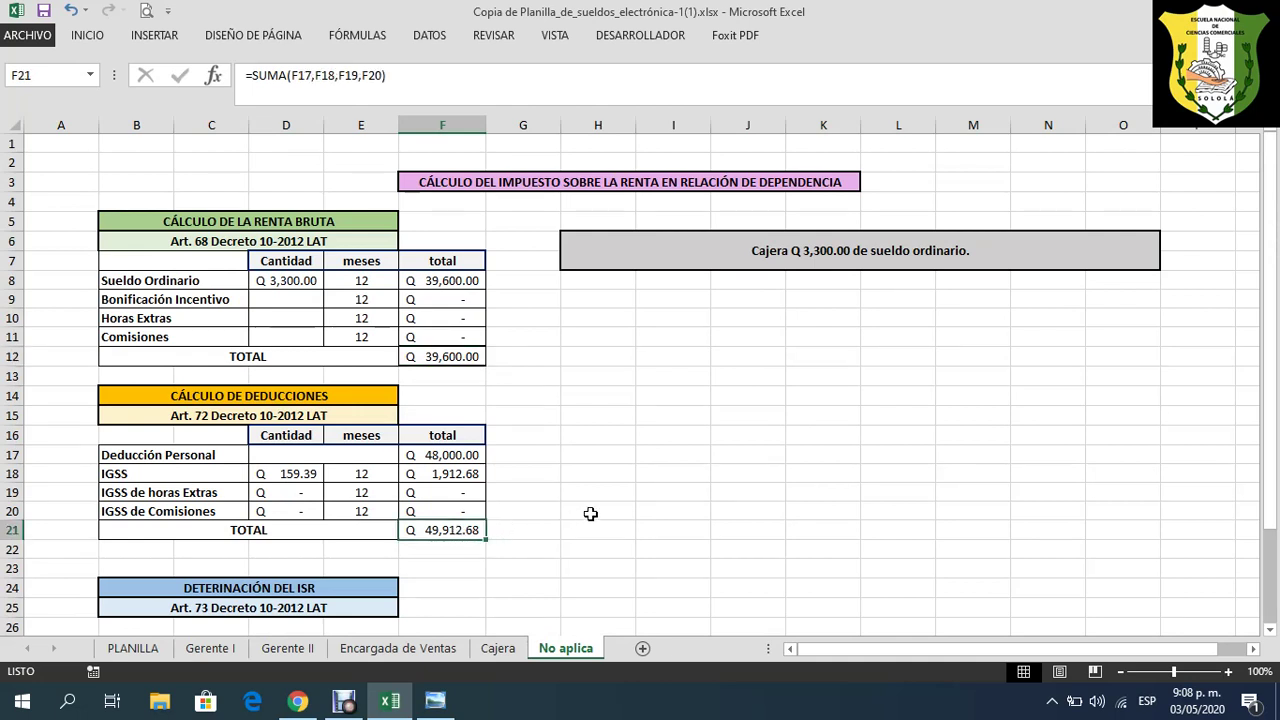
# - Switch to the Decreto 10-2012 PDF in the browser, review Artículos 73 to 75, and return to the Excel workbook
pyautogui.click(298, 701)
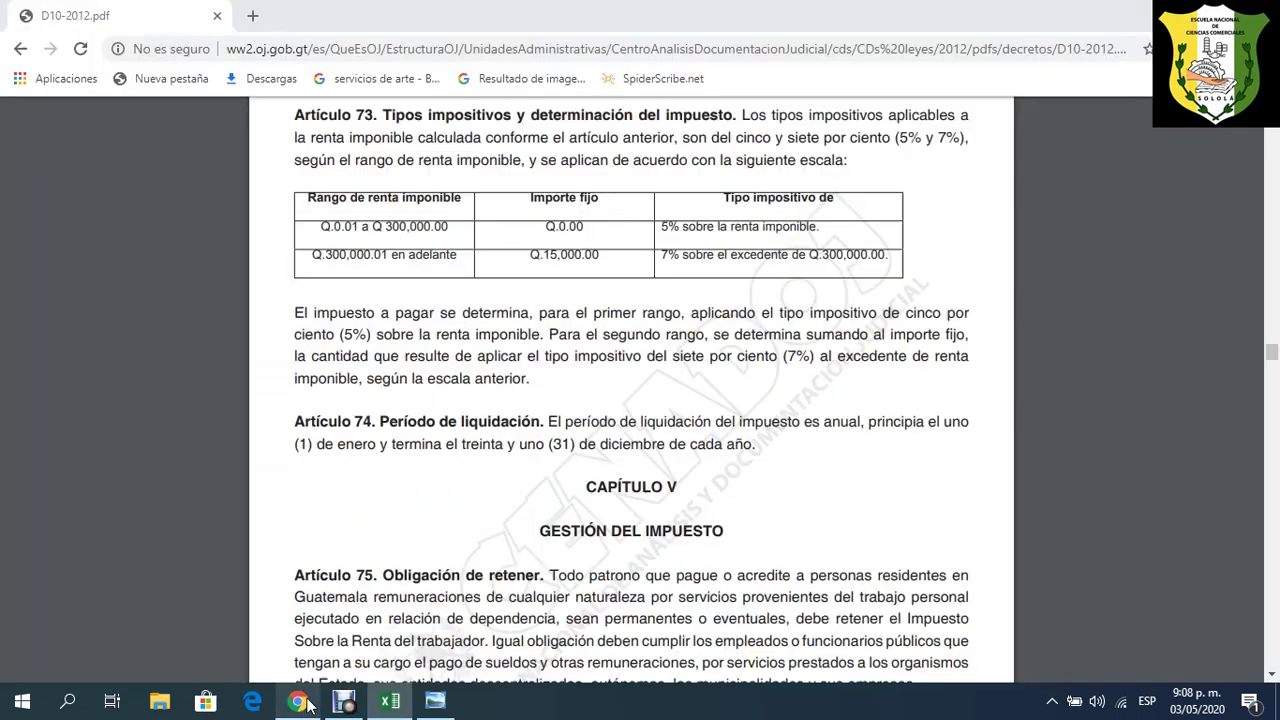
pyautogui.scroll(-2, 655, 437)
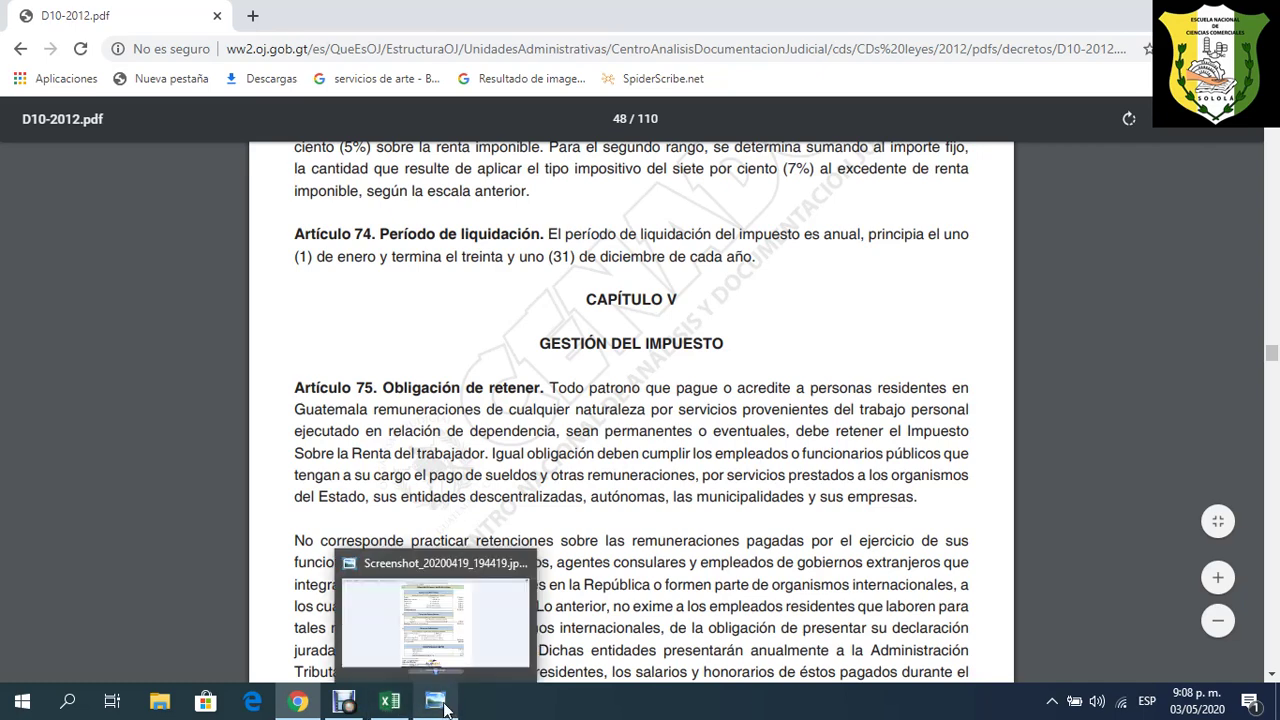
pyautogui.click(511, 575)
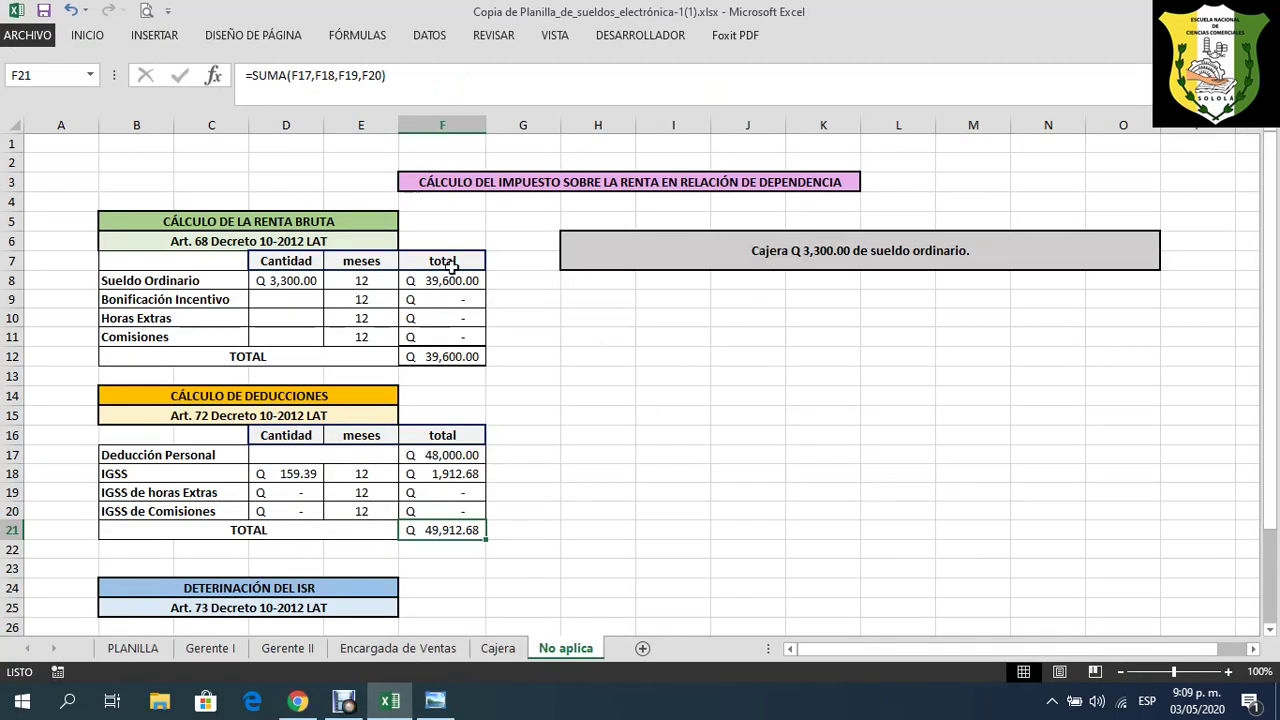
# - Examine the No aplica sheet's income, deductions and ISR MENSUAL formula in F32, glancing back at the Decreto 10-2012 PDF
pyautogui.scroll(-4, 300, 307)
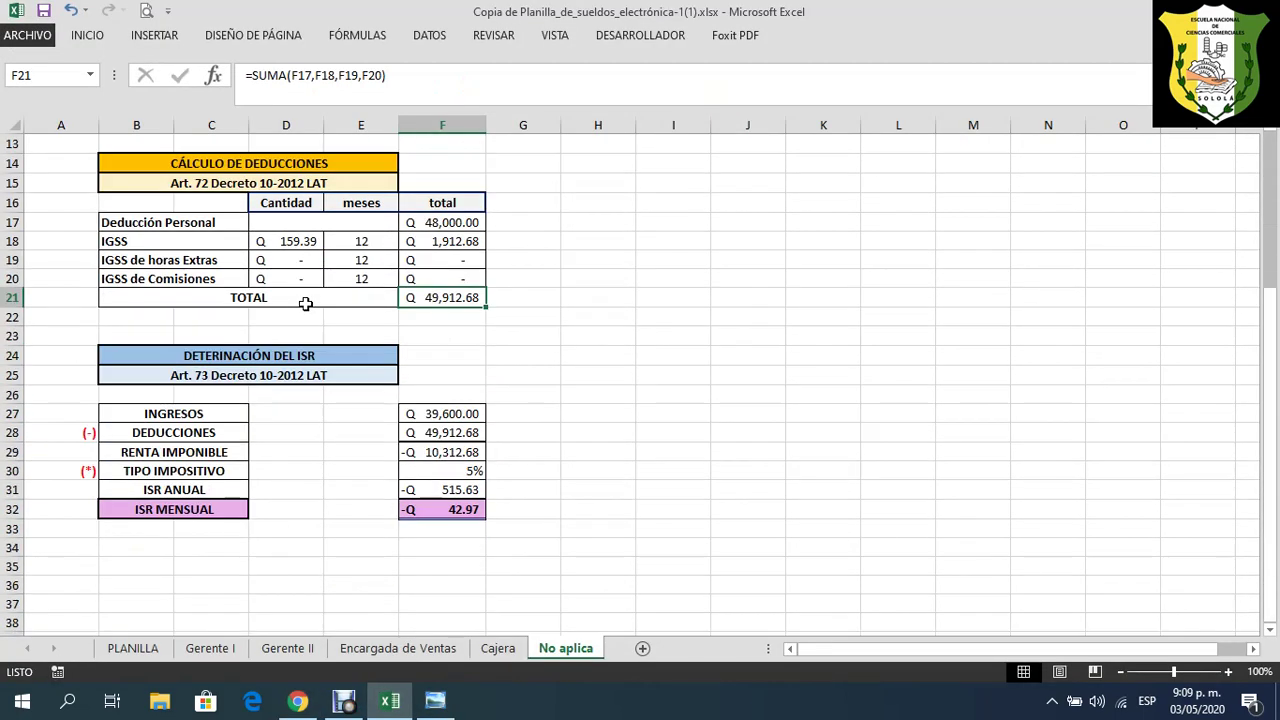
pyautogui.click(418, 510)
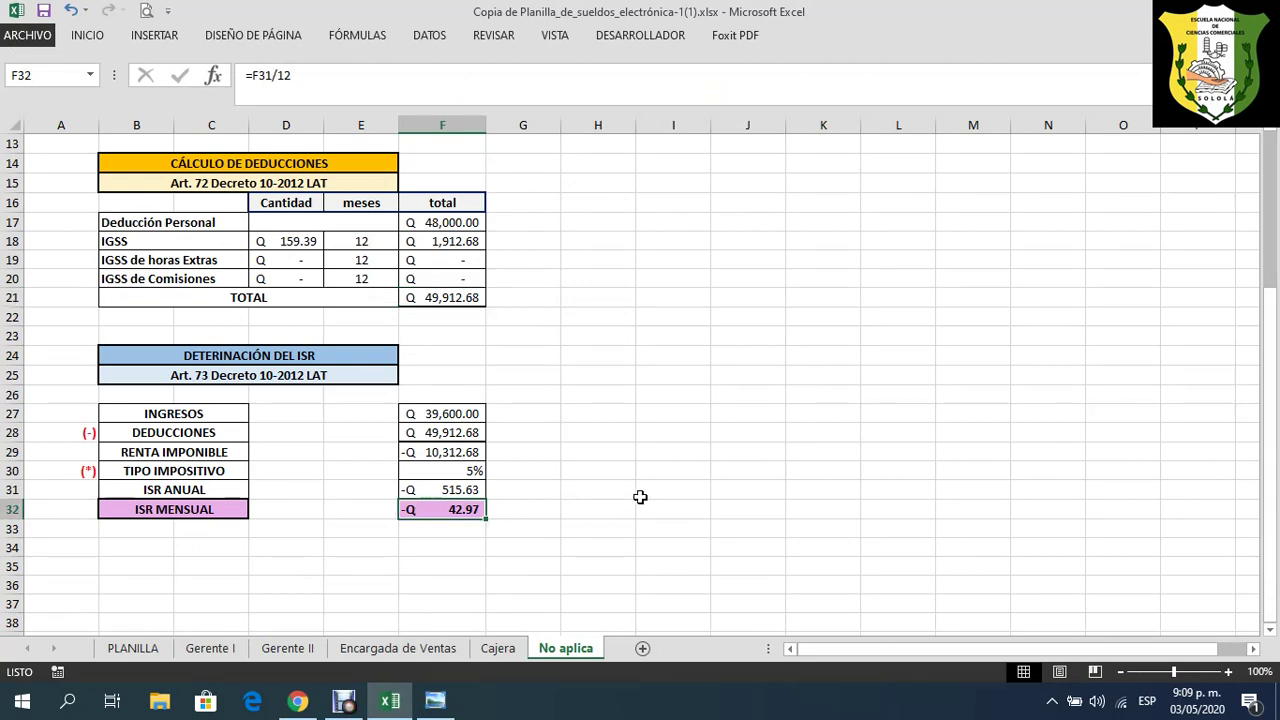
pyautogui.scroll(4, 640, 497)
pyautogui.scroll(-3, 643, 493)
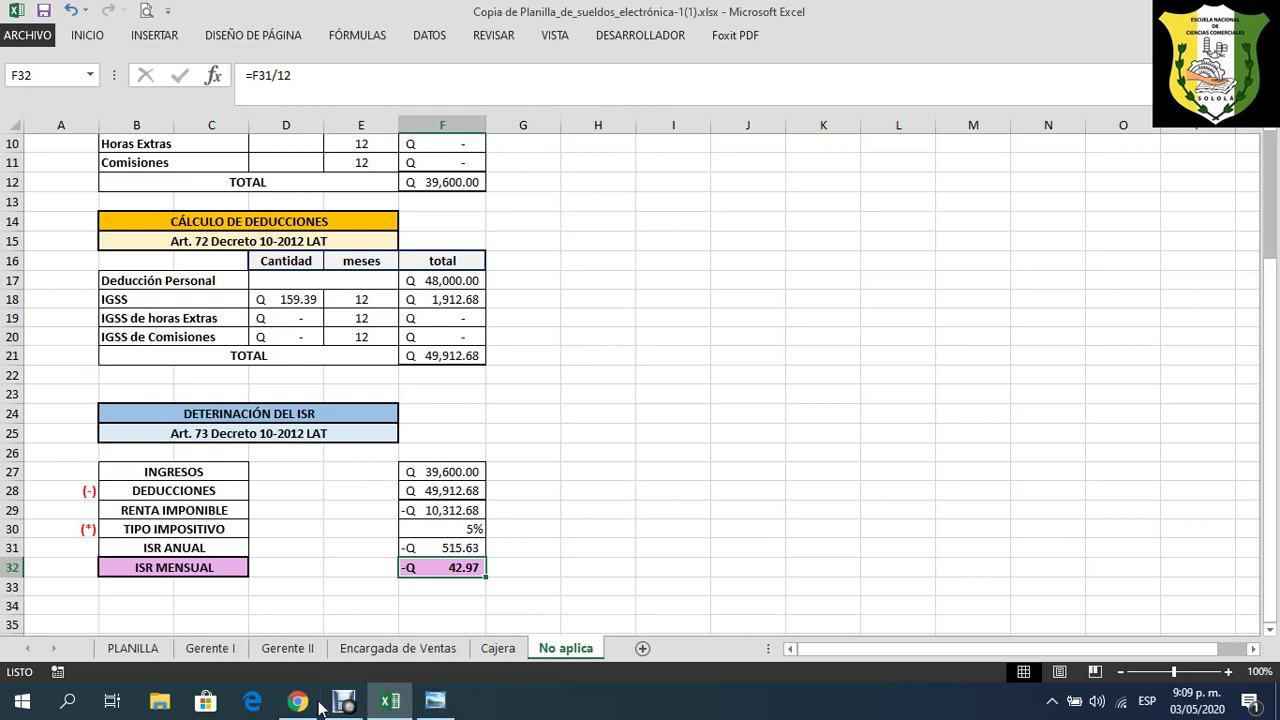
pyautogui.click(298, 702)
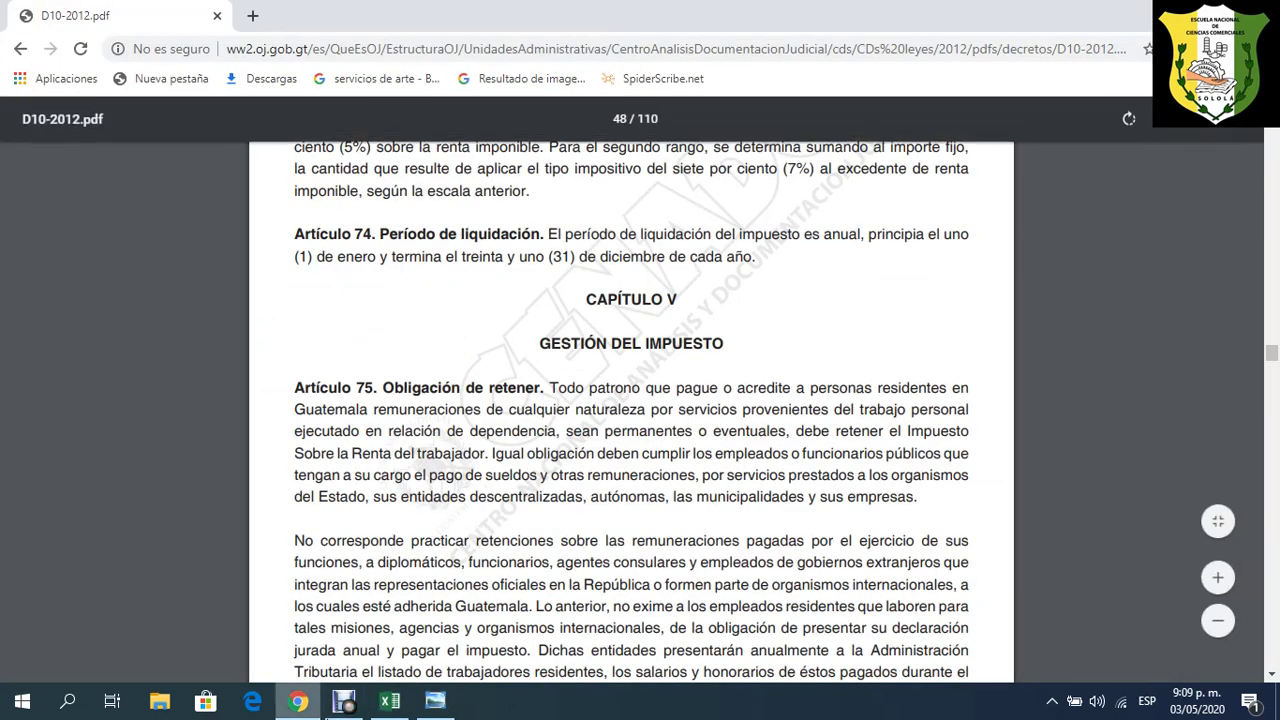
pyautogui.click(390, 702)
pyautogui.scroll(3, 589, 449)
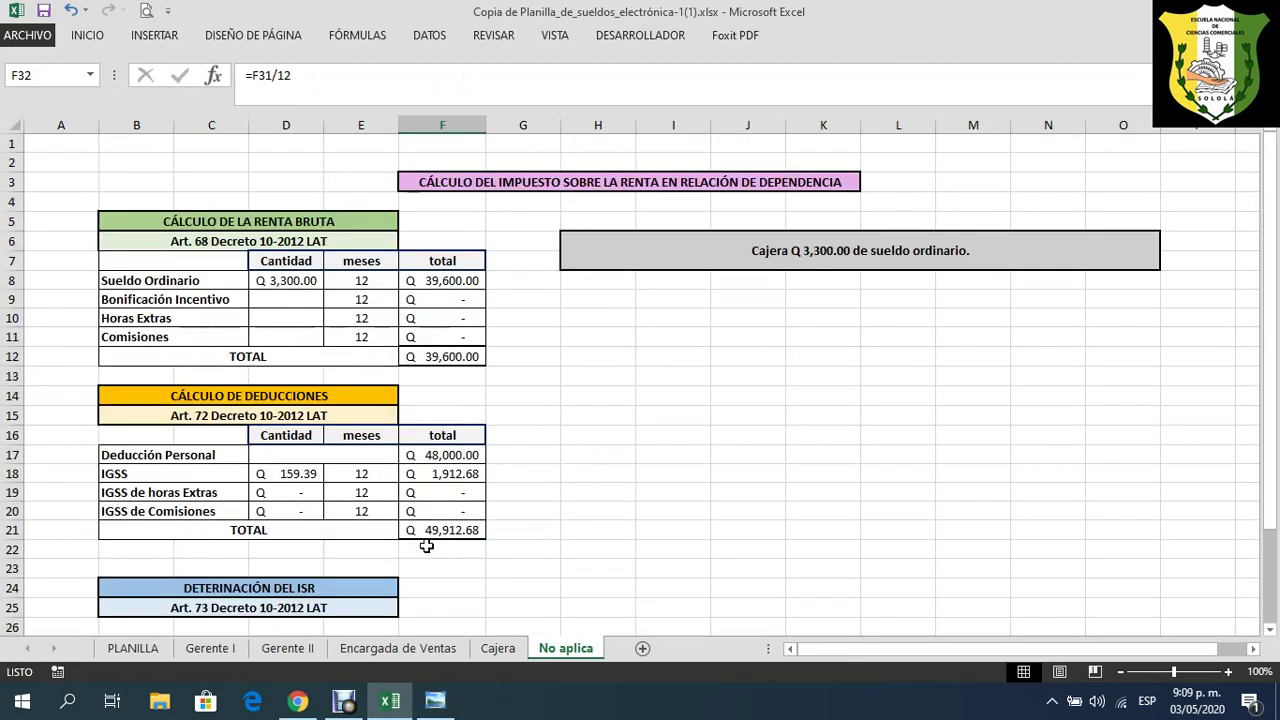
pyautogui.scroll(-2, 447, 549)
pyautogui.scroll(-1, 447, 549)
pyautogui.scroll(3, 590, 456)
# - Change the salary in the No aplica sheet's case description so it reads "Cajera Q 4,000.00 de sueldo ordinario."
pyautogui.click(810, 252)
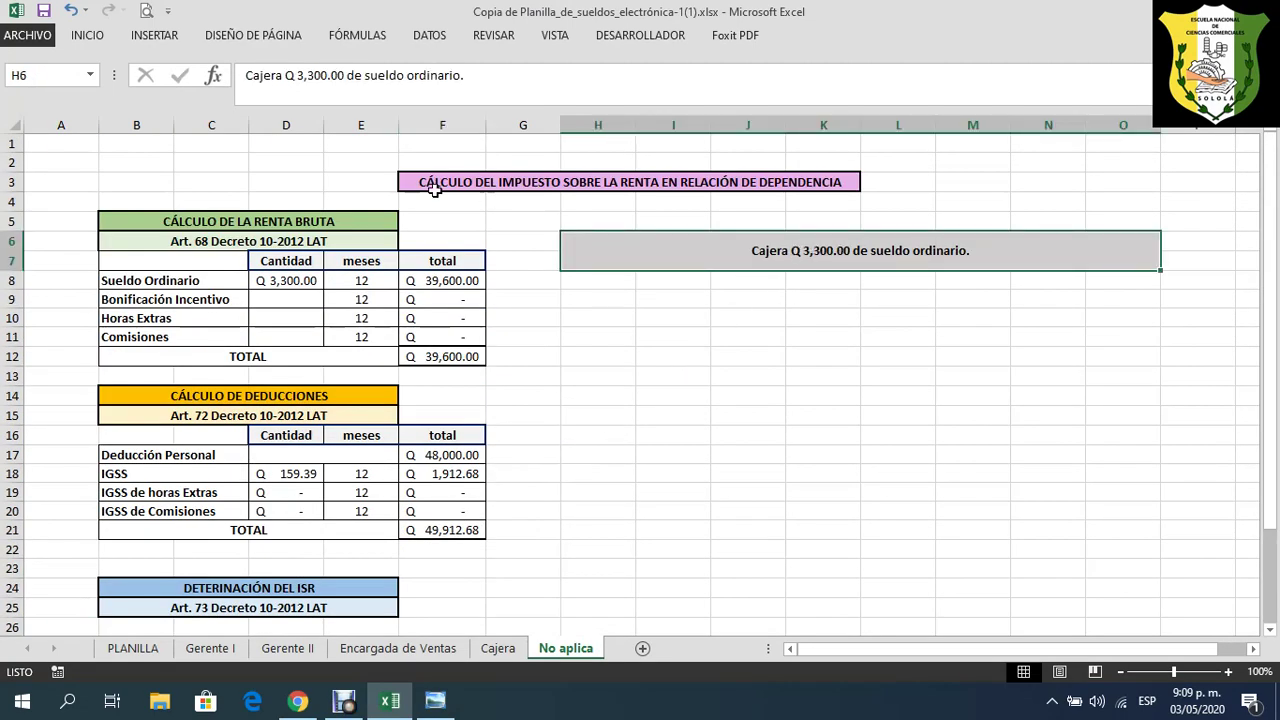
pyautogui.click(328, 80)
pyautogui.press('BackSpace')
pyautogui.press('BackSpace')
pyautogui.press('BackSpace')
pyautogui.write('000')
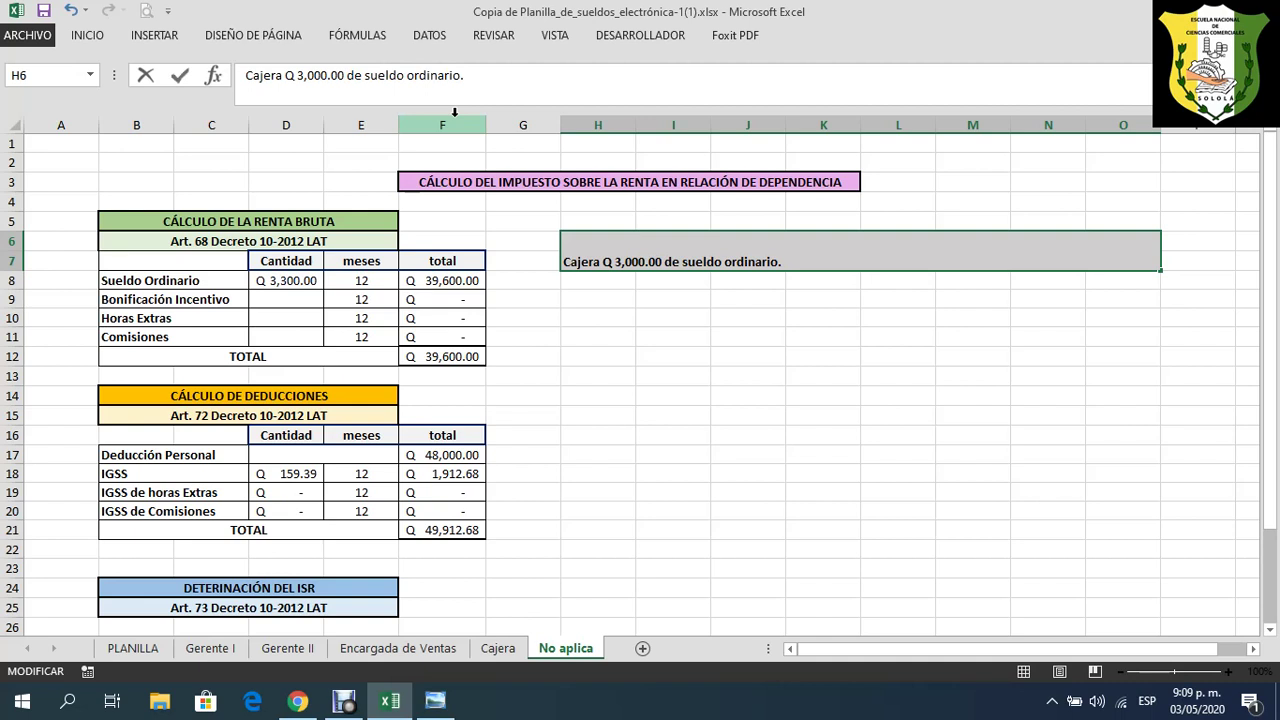
pyautogui.click(305, 79)
pyautogui.press('BackSpace')
pyautogui.write('4')
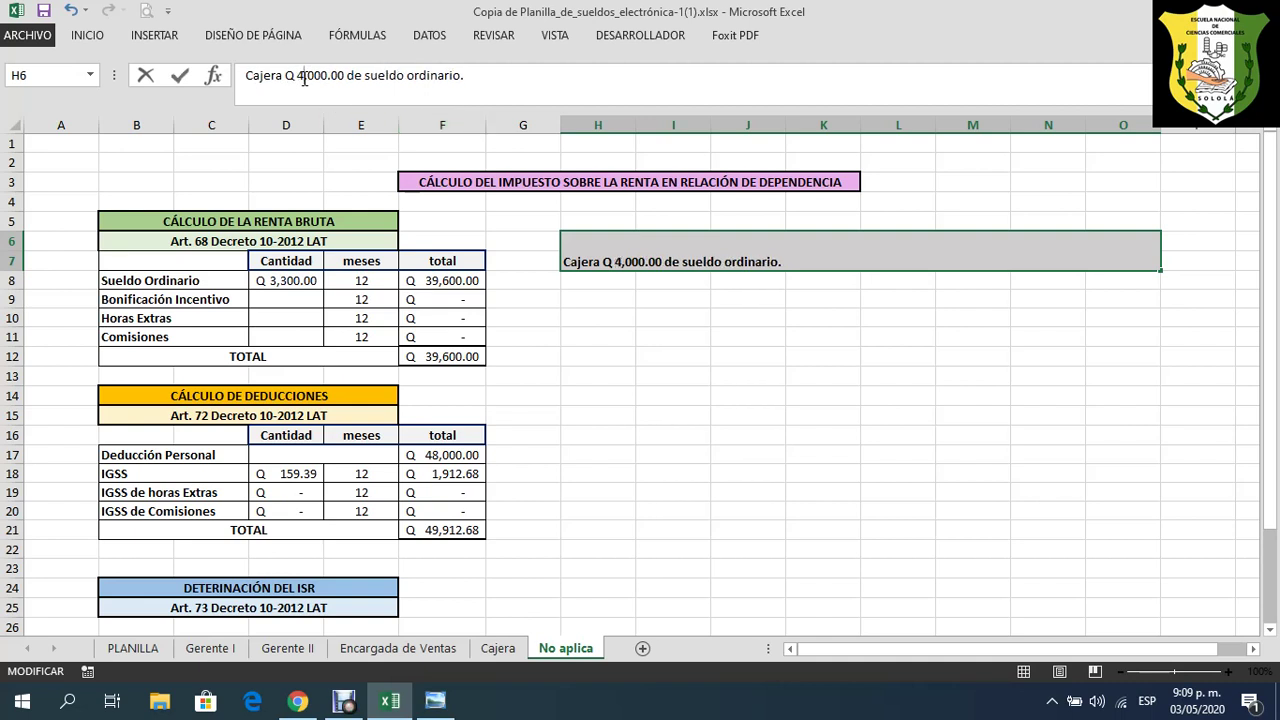
pyautogui.press('Return')
# - Set the monthly Sueldo Ordinario on the No aplica sheet to 4000 and check the ISR MENSUAL in F32
pyautogui.click(263, 281)
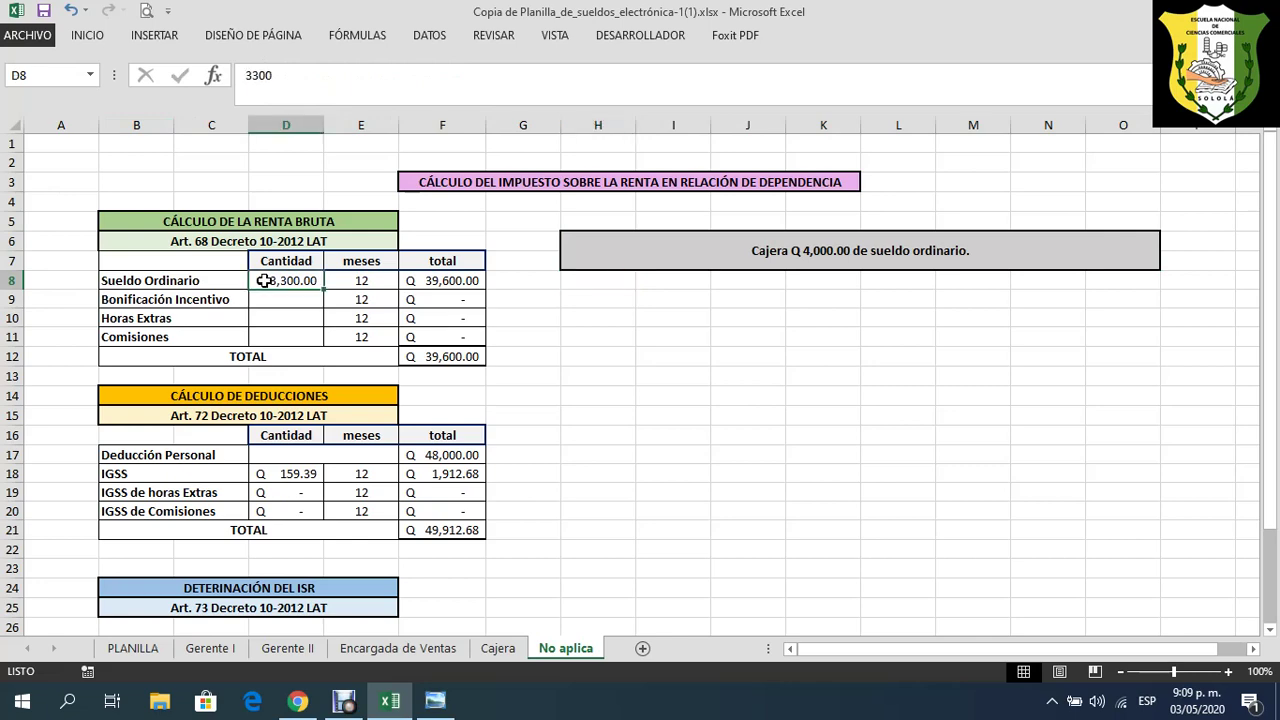
pyautogui.write('4000')
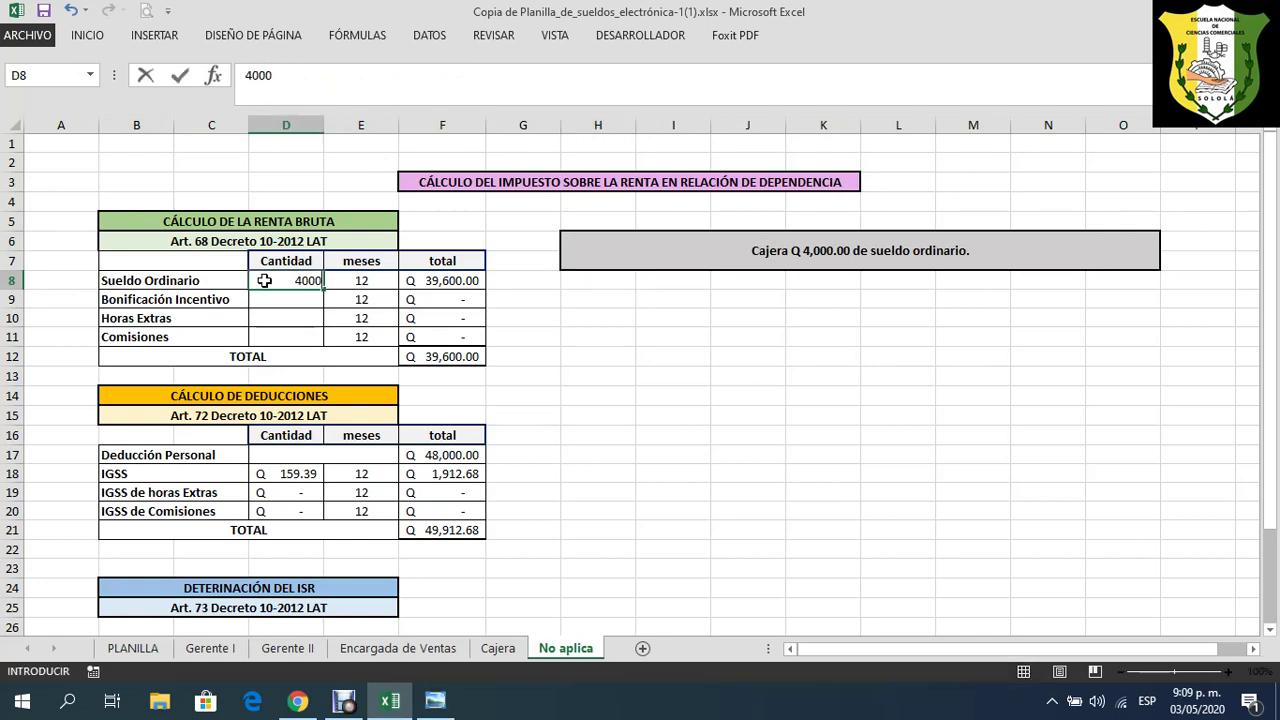
pyautogui.press('Return')
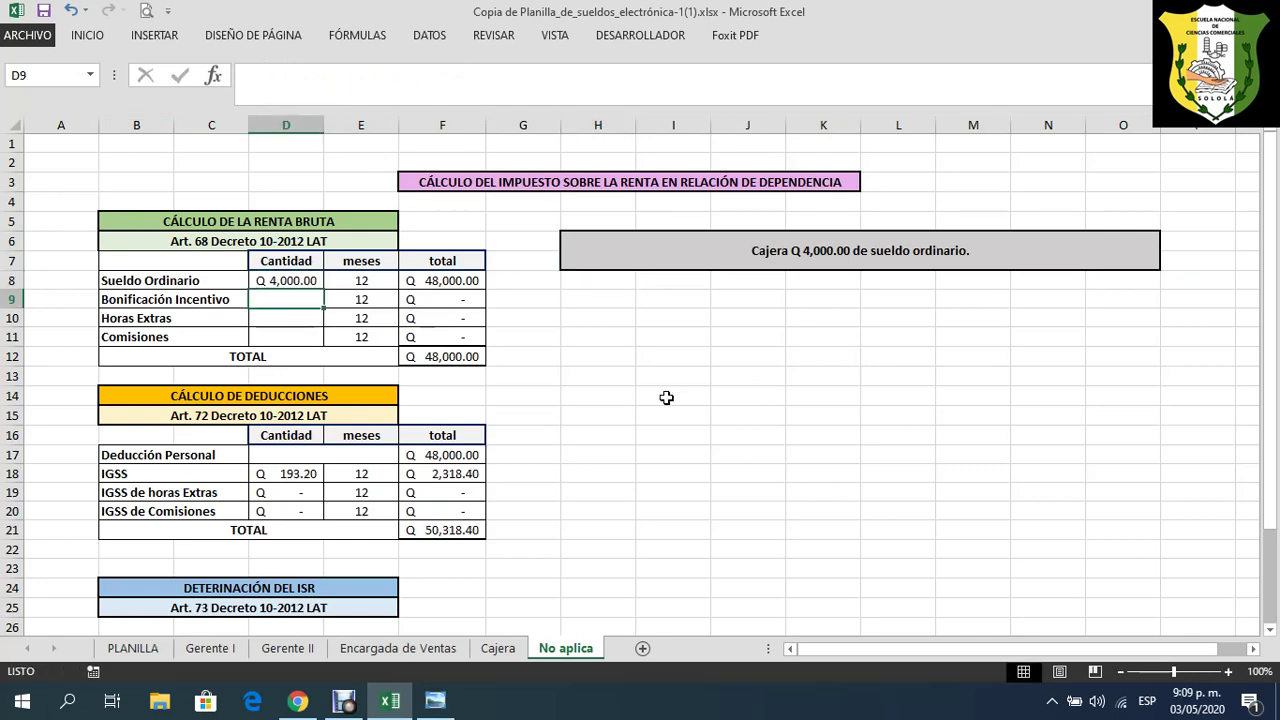
pyautogui.scroll(-3, 596, 370)
pyautogui.scroll(-1, 596, 370)
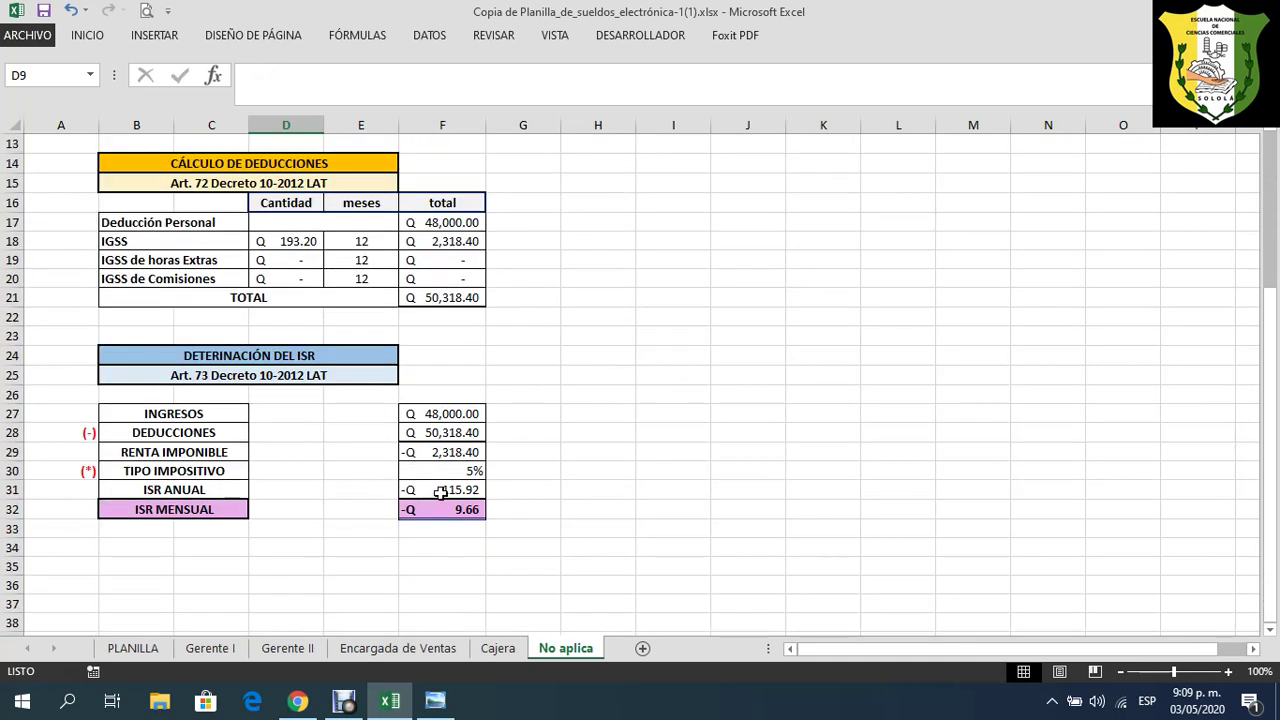
pyautogui.click(449, 509)
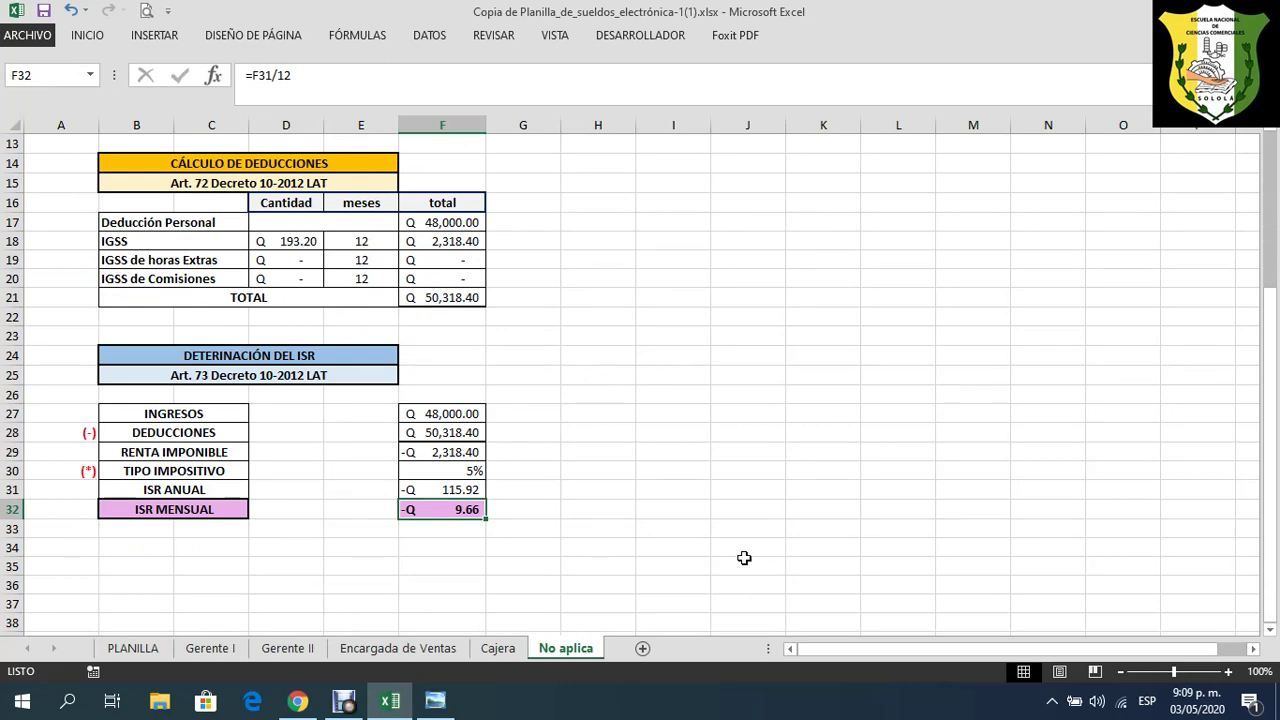
pyautogui.scroll(4, 704, 503)
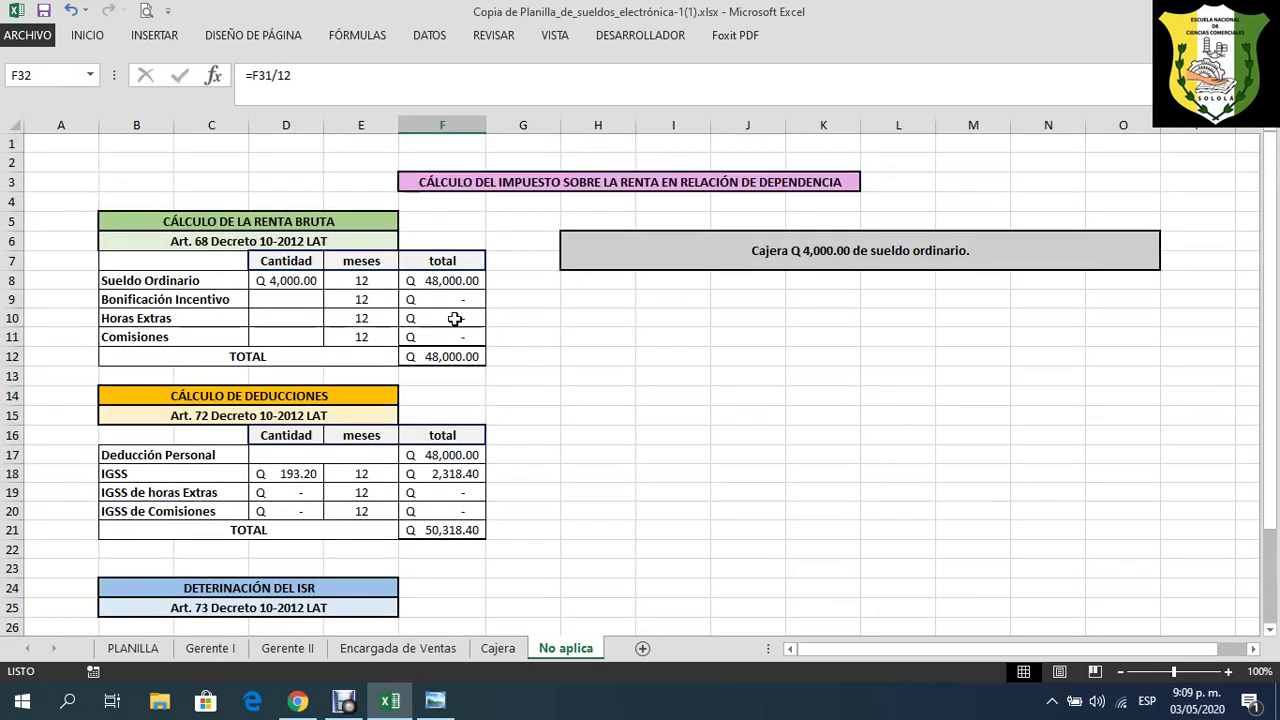
# - Change the salary in the No aplica sheet's case description so it reads "Cajera Q 4,150.00 de sueldo ordinario."
pyautogui.click(287, 281)
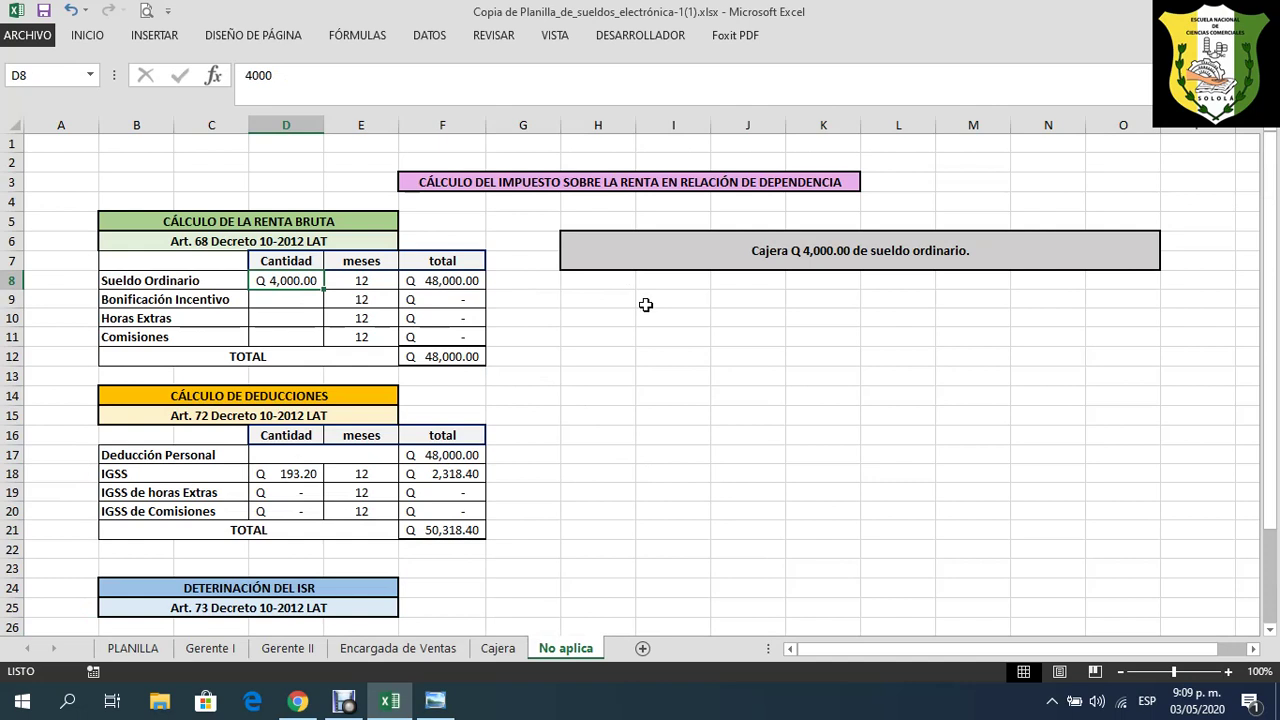
pyautogui.click(840, 247)
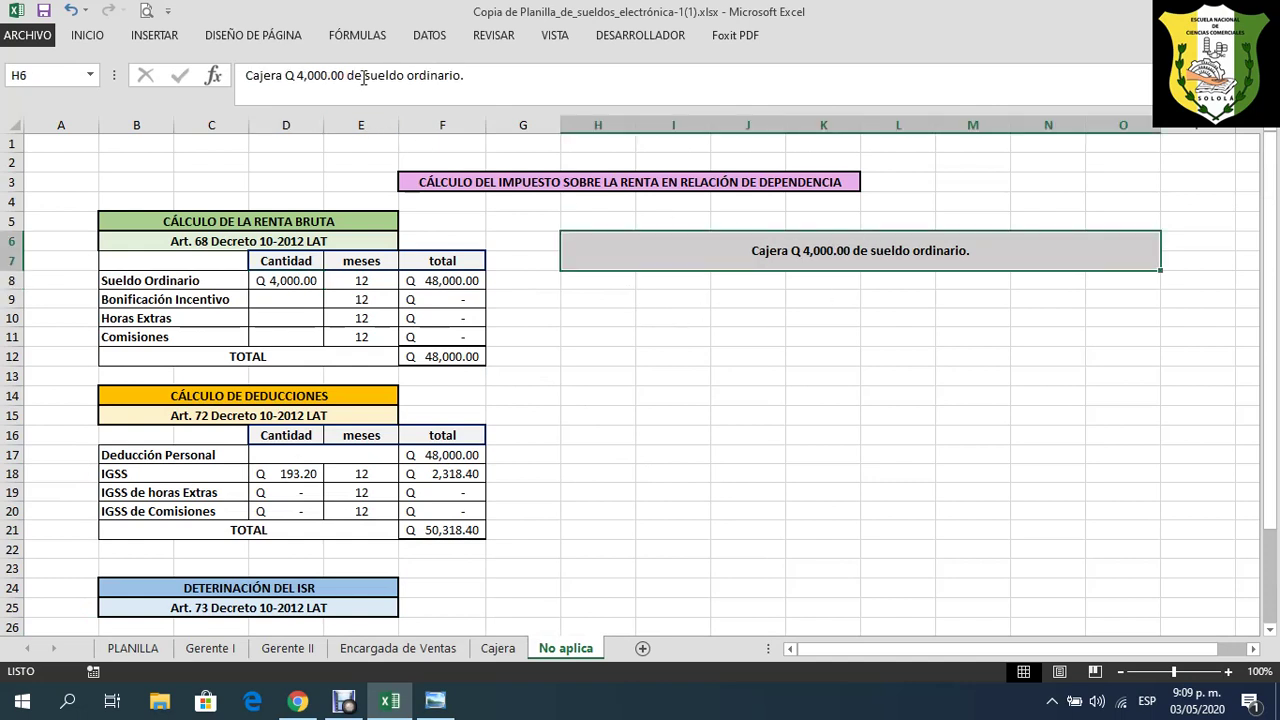
pyautogui.click(320, 76)
pyautogui.press('BackSpace')
pyautogui.press('BackSpace')
pyautogui.write('15')
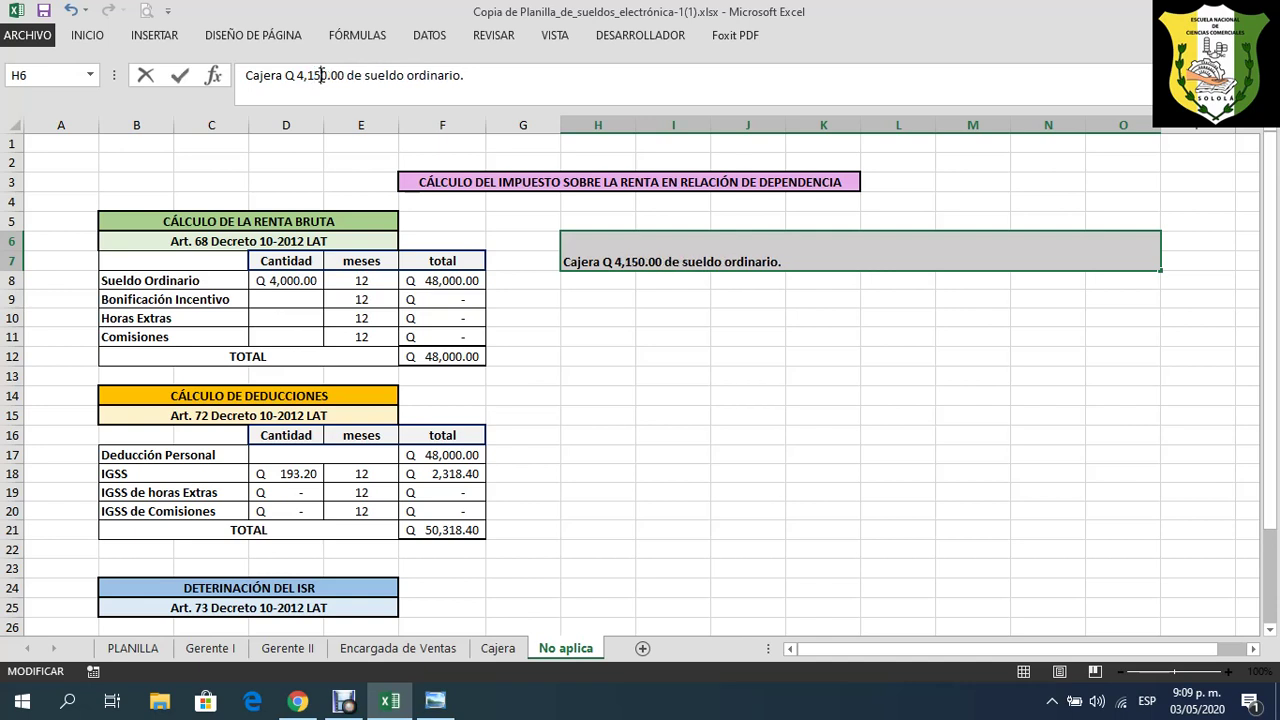
pyautogui.press('Return')
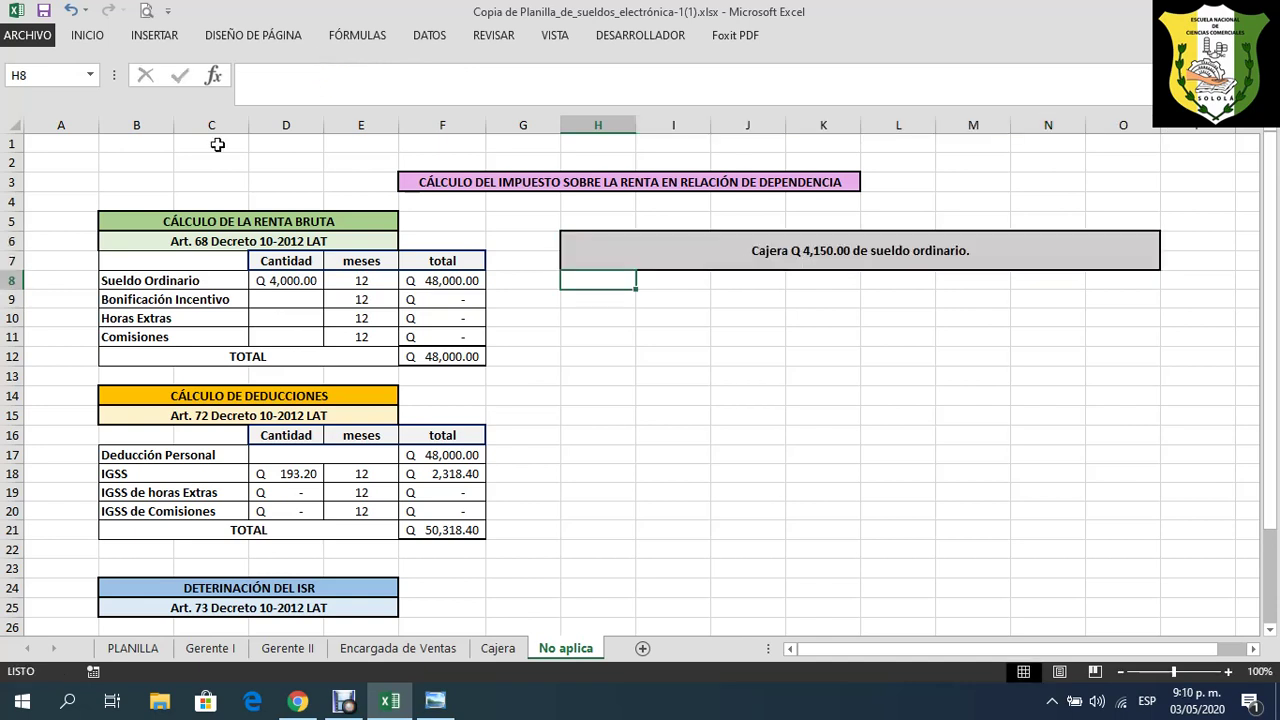
# - Set the monthly Sueldo Ordinario on the No aplica sheet to 4150 and check the ISR MENSUAL in F32
pyautogui.click(295, 283)
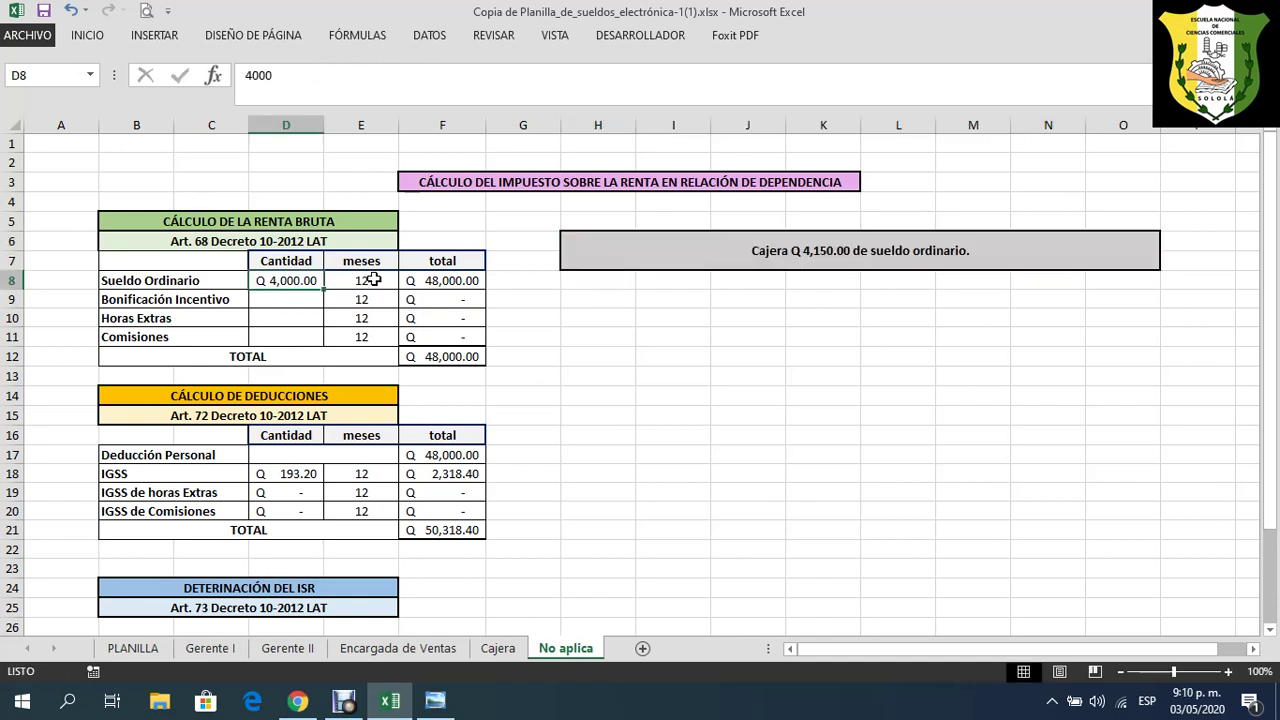
pyautogui.click(267, 75)
pyautogui.press('BackSpace')
pyautogui.press('BackSpace')
pyautogui.write('15')
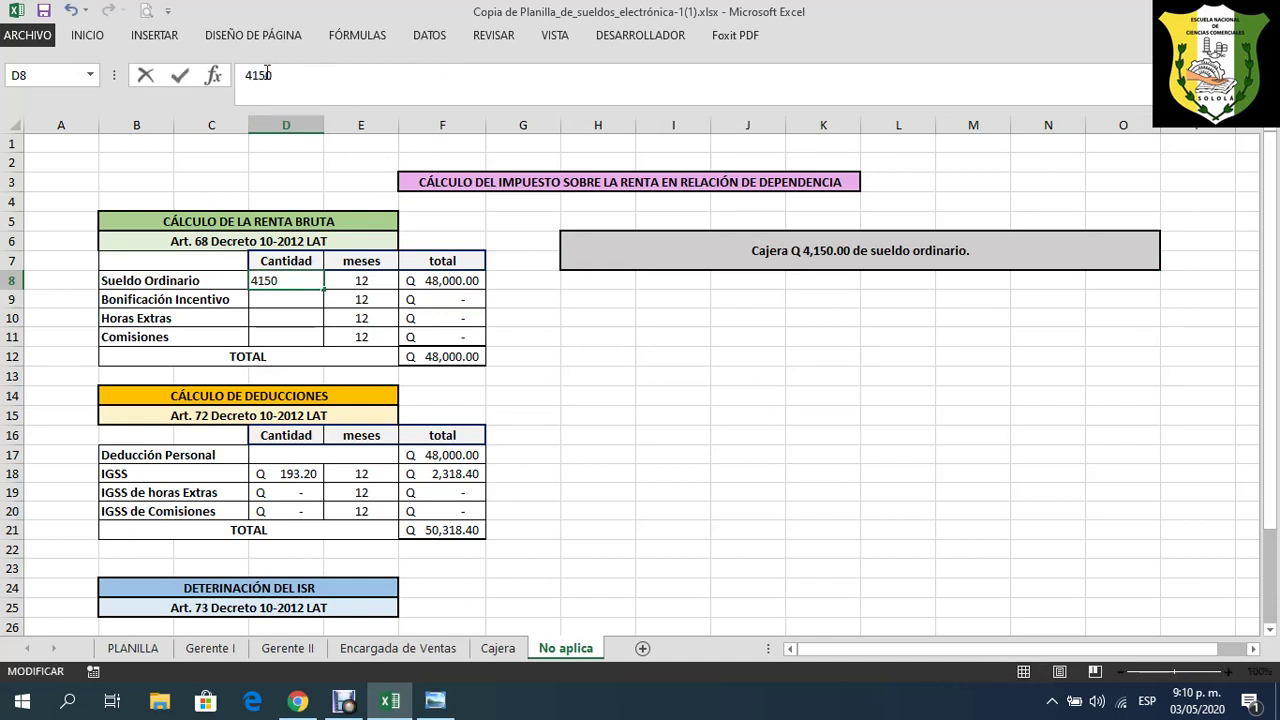
pyautogui.press('Return')
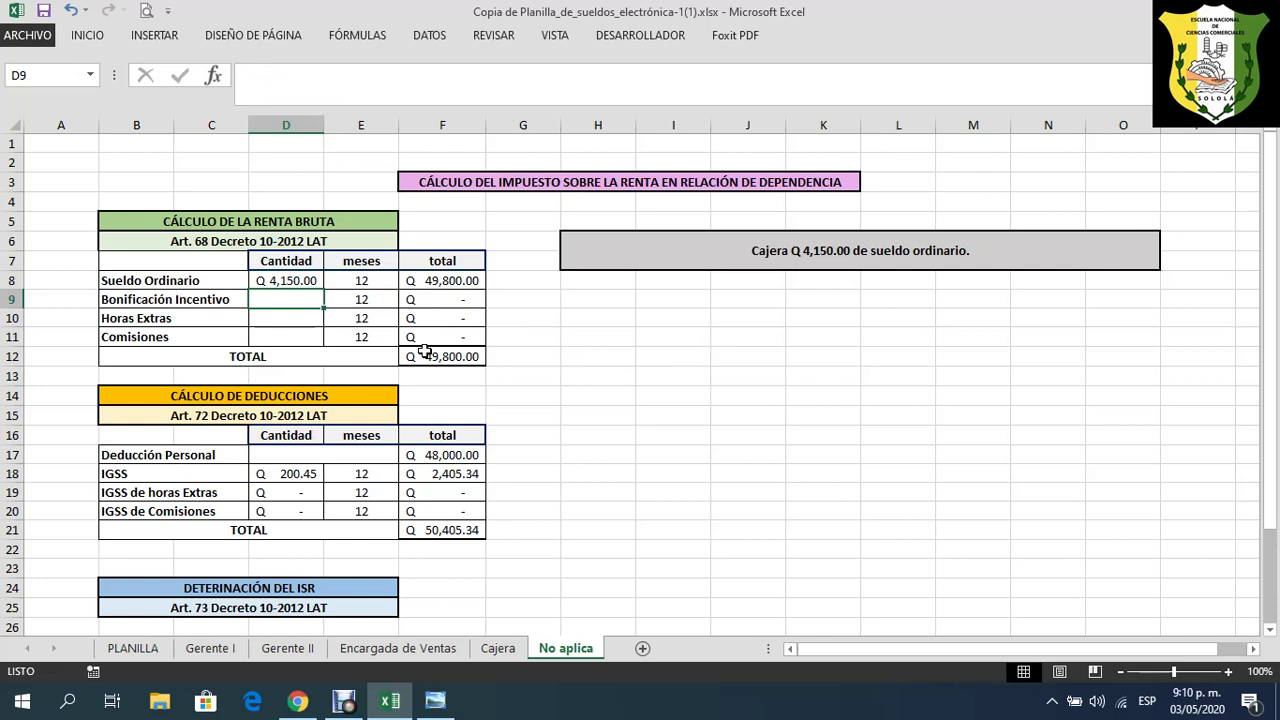
pyautogui.scroll(-4, 425, 352)
pyautogui.click(455, 508)
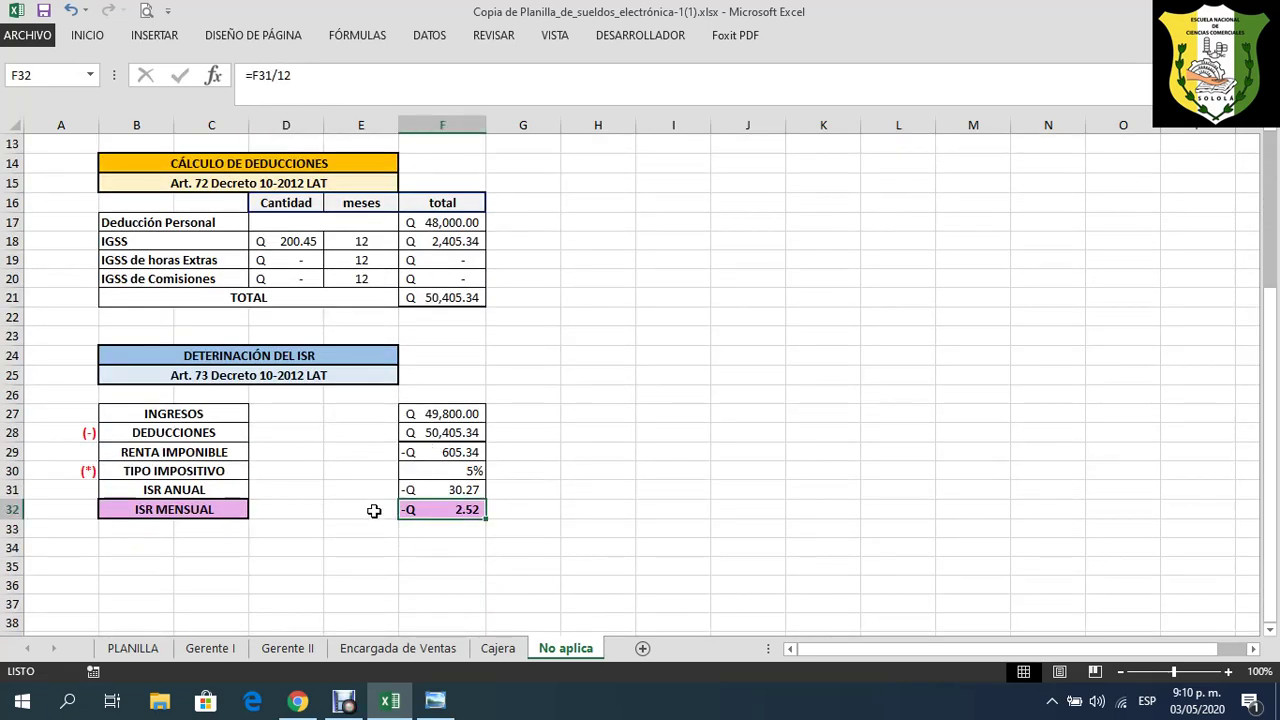
pyautogui.scroll(3, 607, 410)
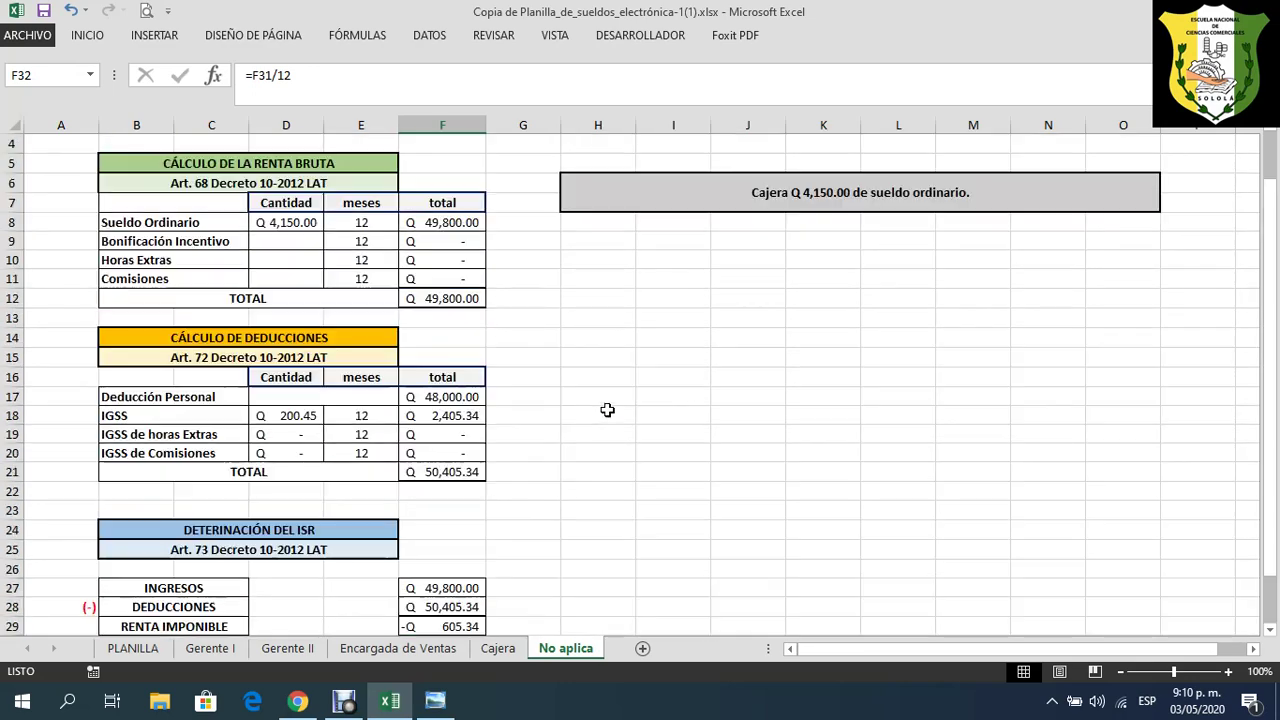
pyautogui.scroll(1, 607, 408)
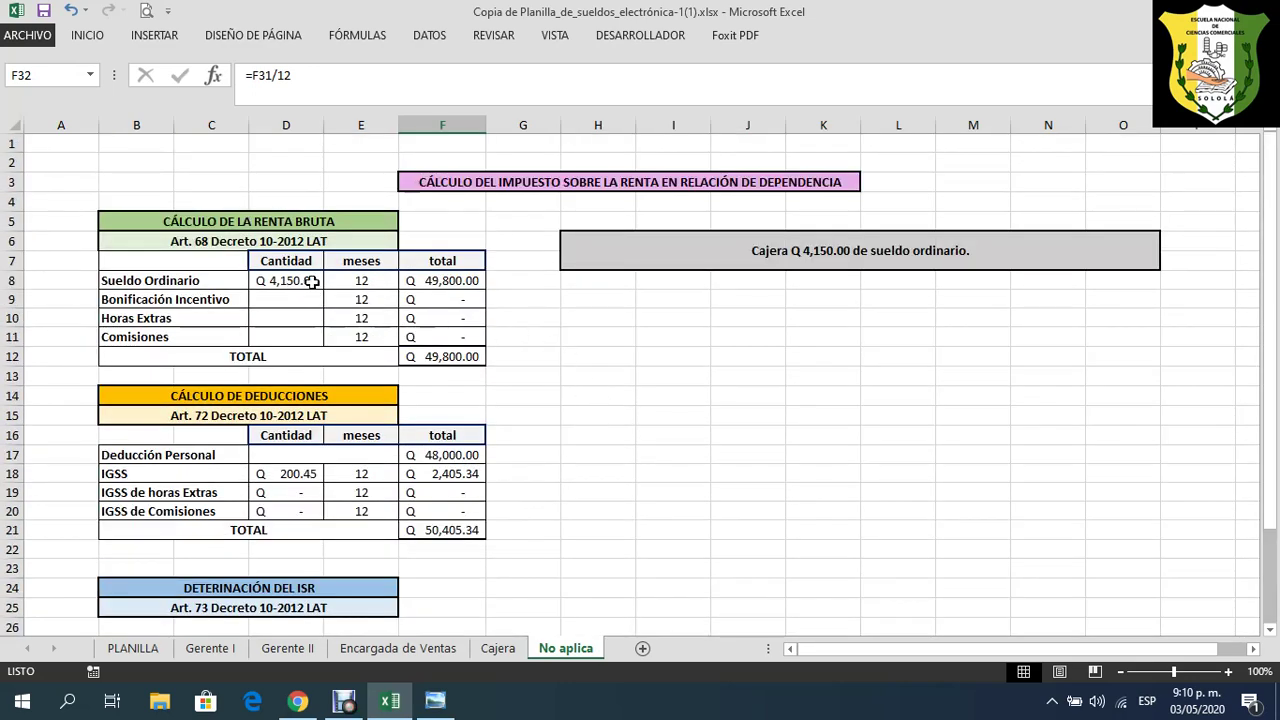
# - Change the salary in the No aplica sheet's case description so it reads "Cajera Q 4,195.00 de sueldo ordinario."
pyautogui.click(734, 258)
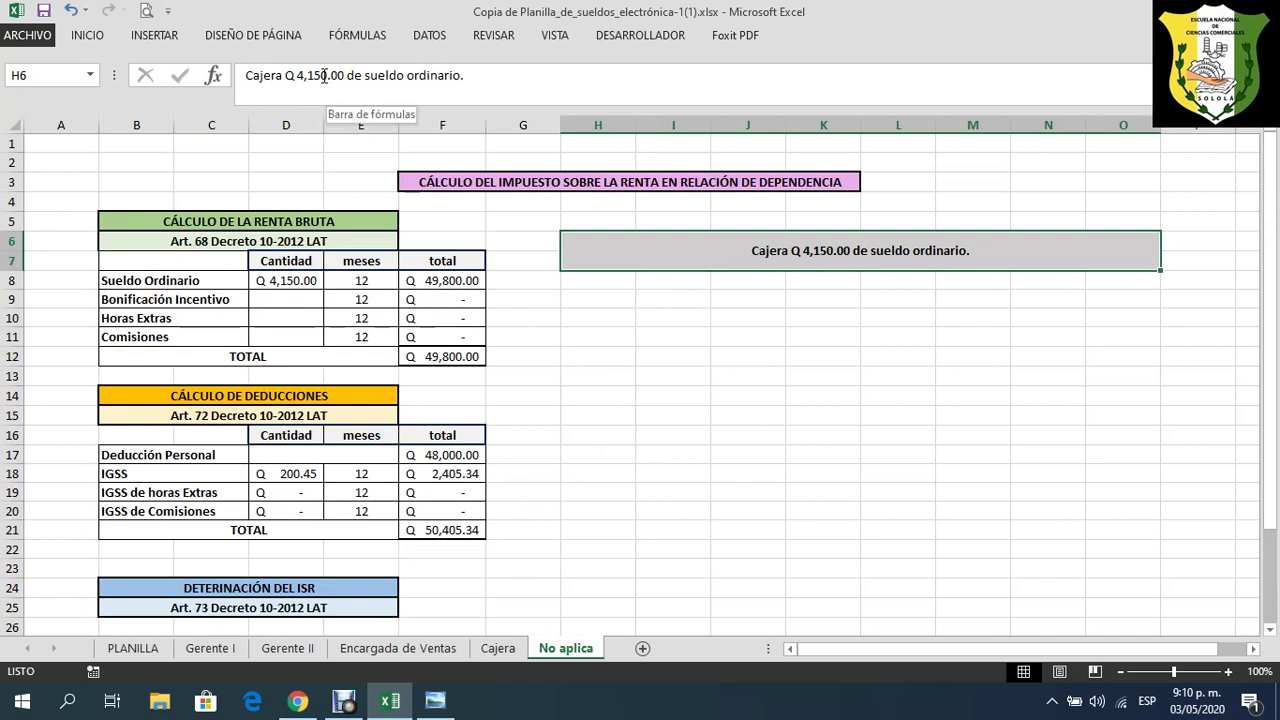
pyautogui.click(336, 80)
pyautogui.press('BackSpace')
pyautogui.press('BackSpace')
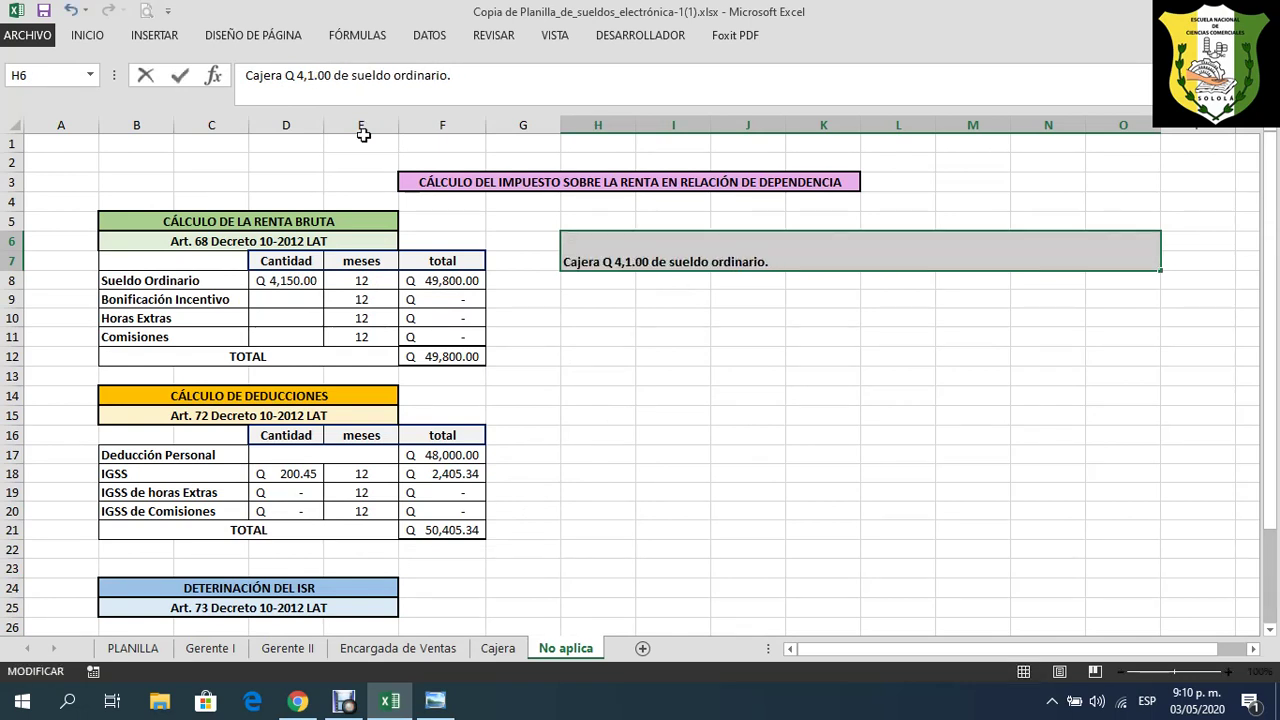
pyautogui.write('95')
pyautogui.press('Return')
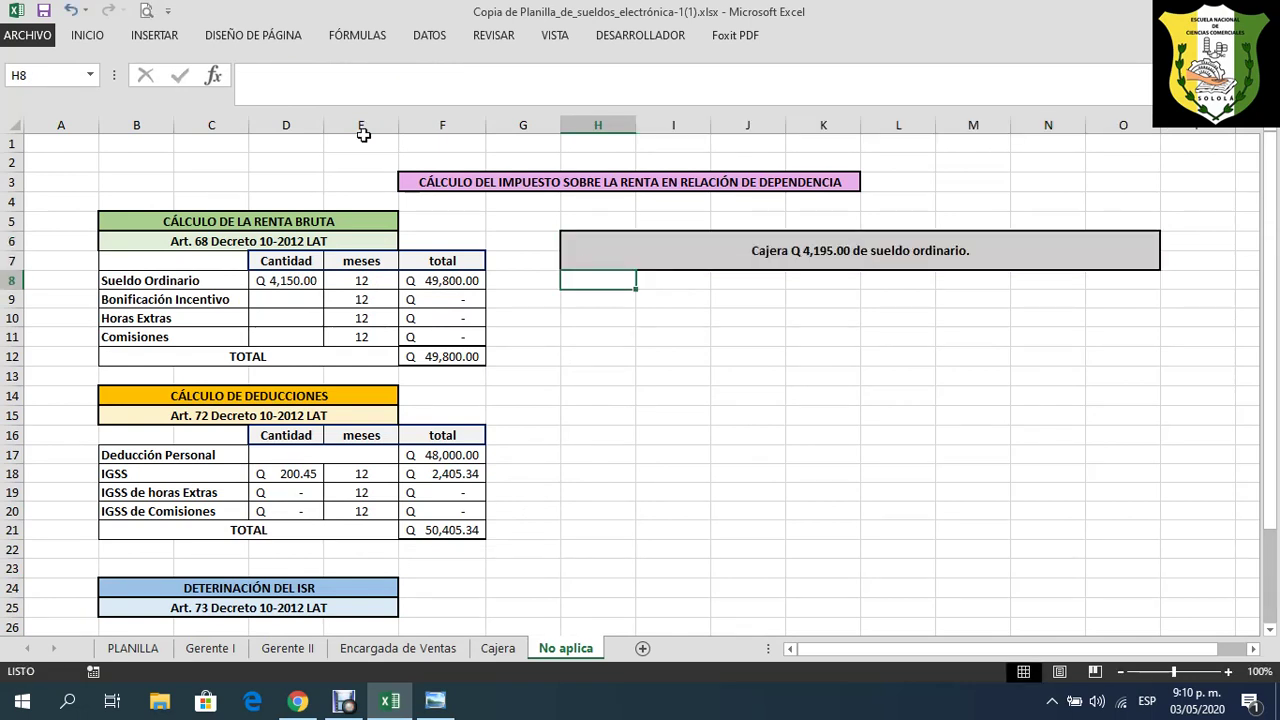
# - Set the monthly Sueldo Ordinario in D8 of the No aplica sheet to 4195
pyautogui.click(270, 281)
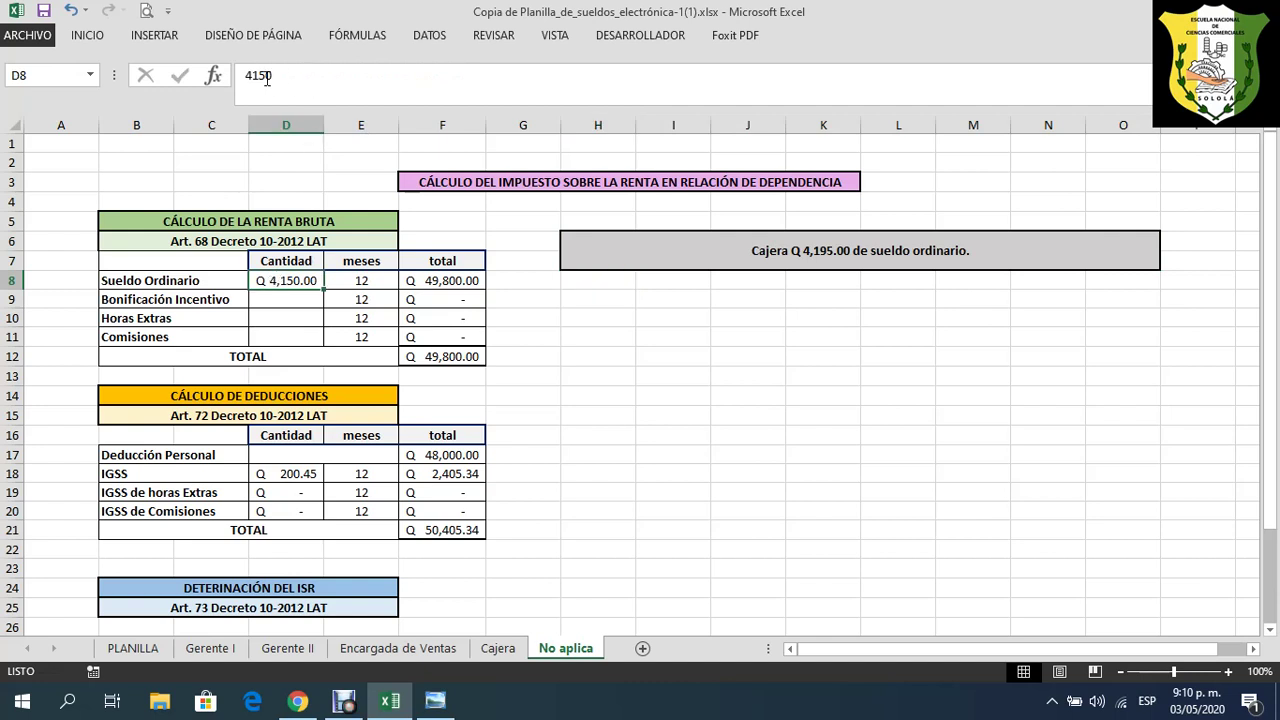
pyautogui.click(267, 78)
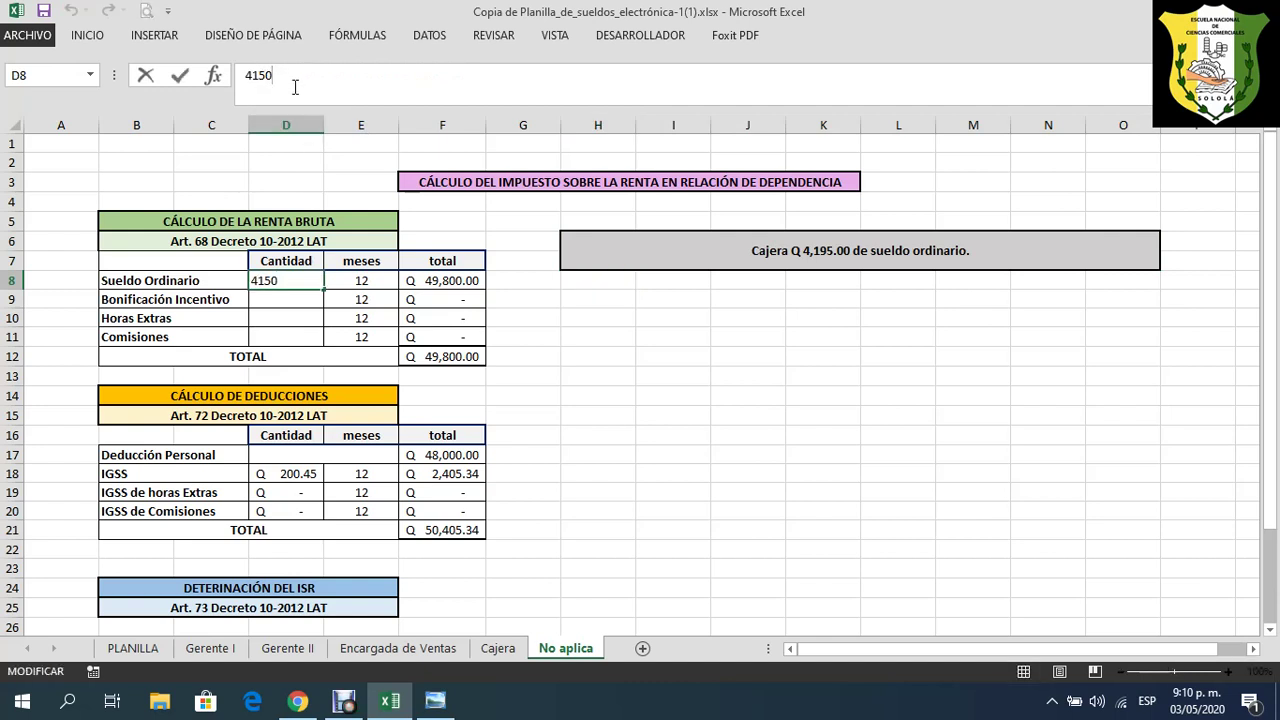
pyautogui.press('BackSpace')
pyautogui.press('BackSpace')
pyautogui.write('95')
pyautogui.press('Return')
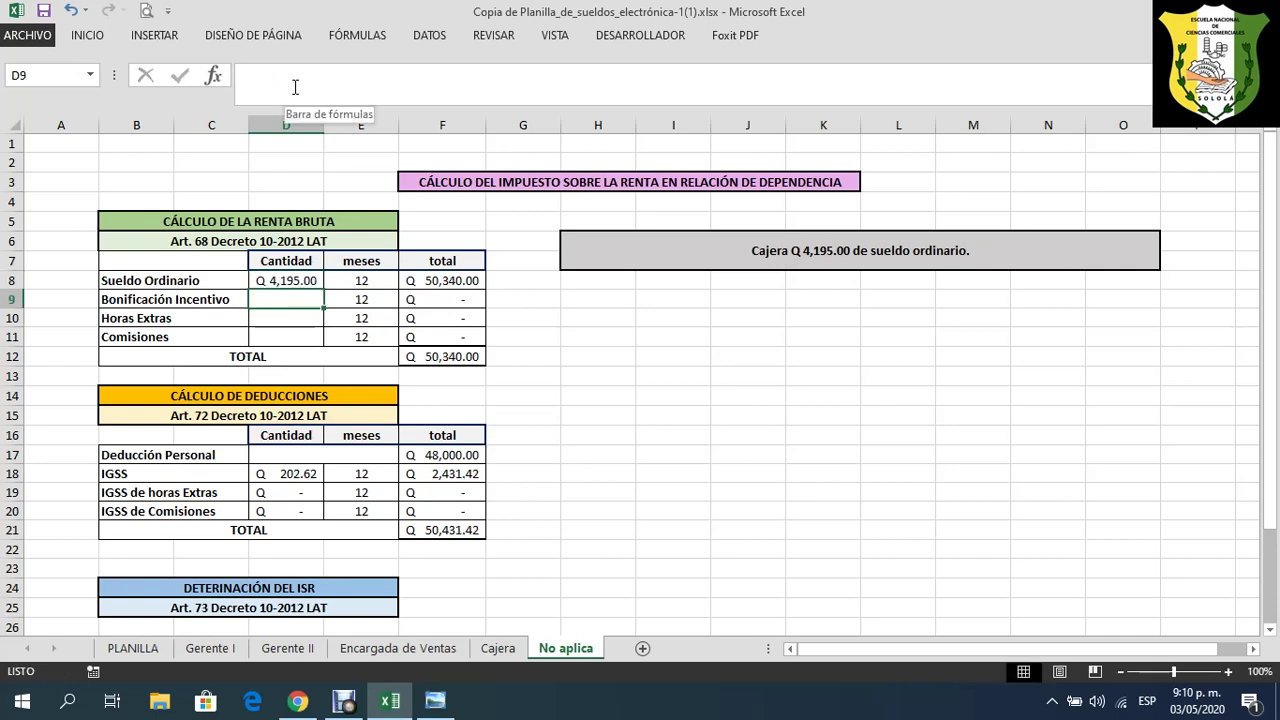
# - Examine the ISR MENSUAL in F32 and compare the income total in F12 with the deductions total in F21
pyautogui.scroll(-1, 336, 348)
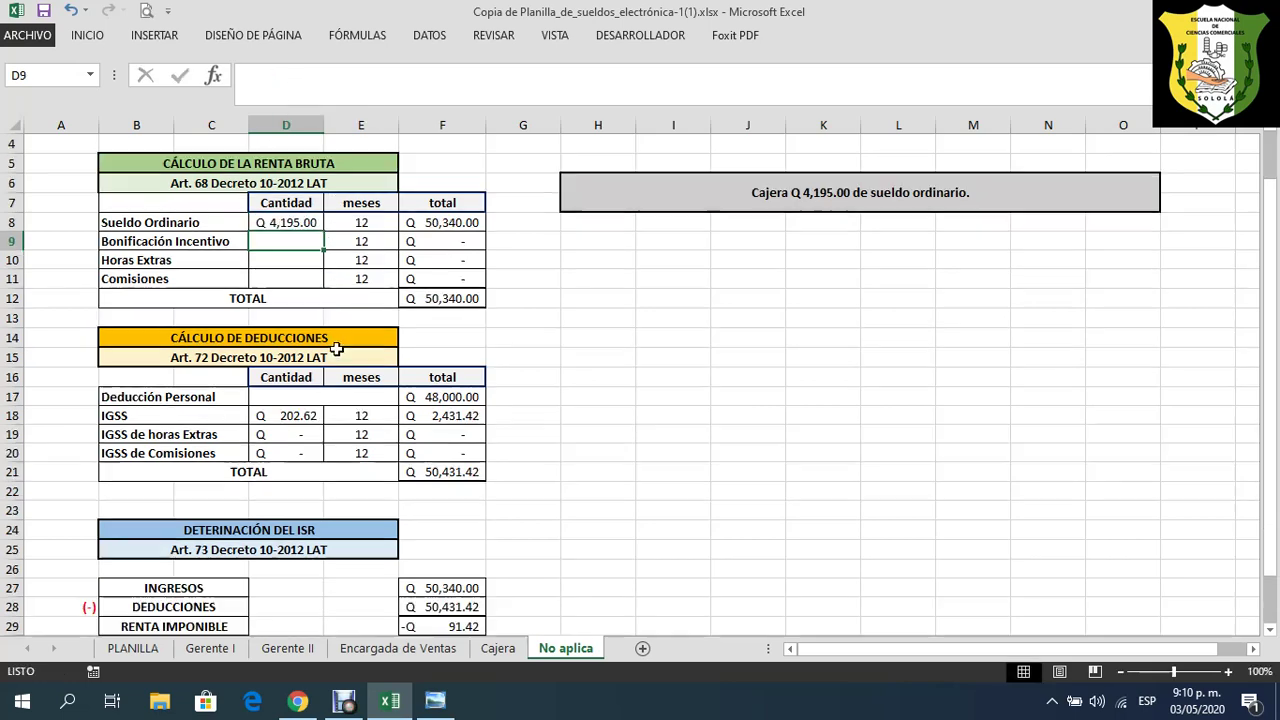
pyautogui.scroll(-2, 336, 348)
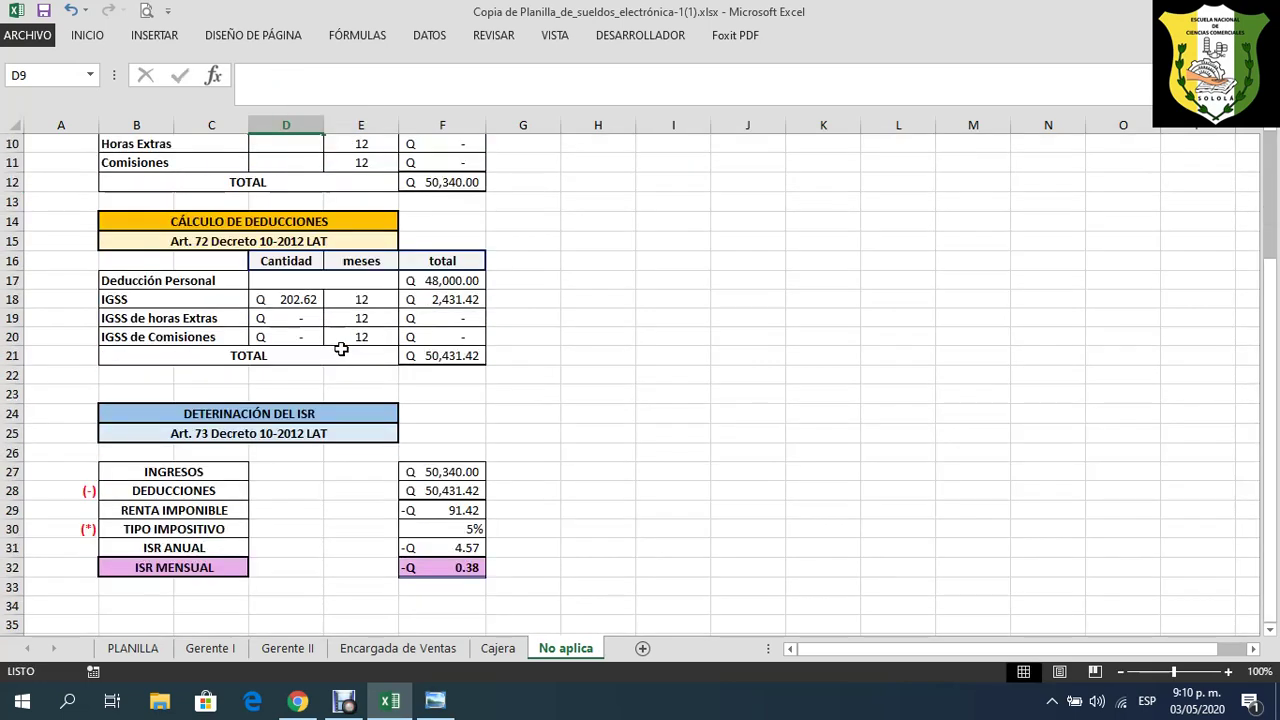
pyautogui.click(433, 567)
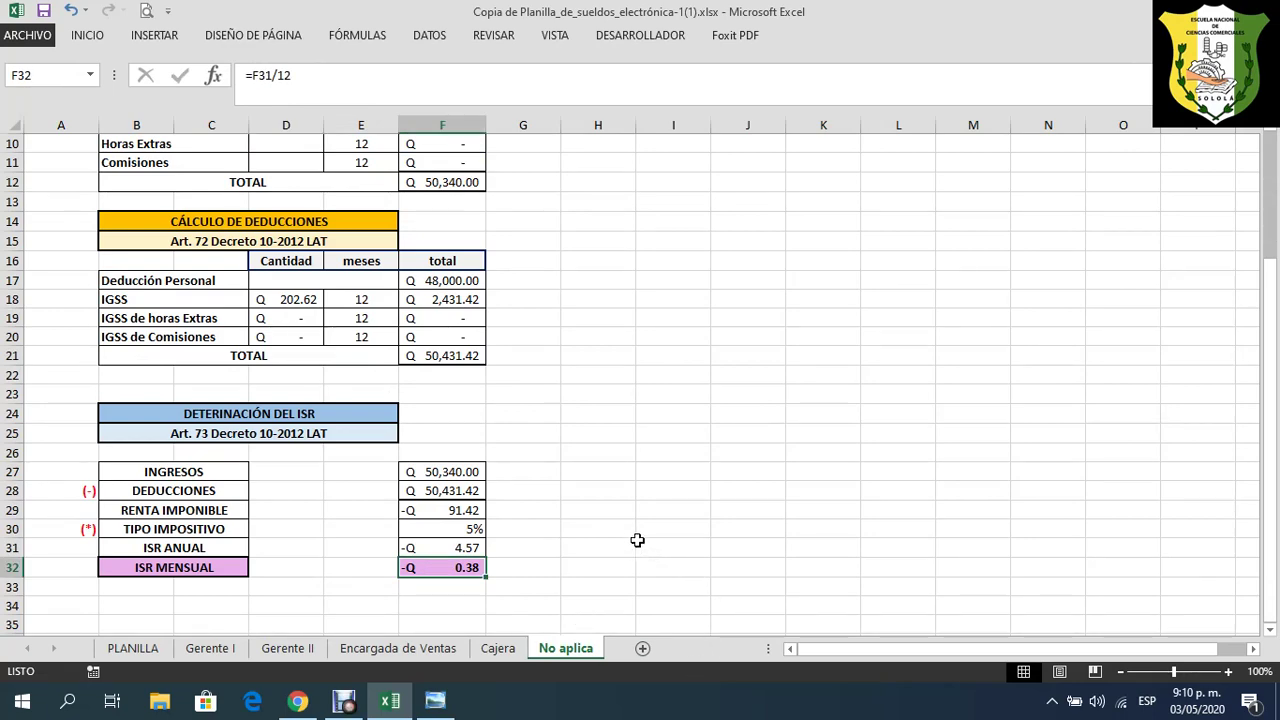
pyautogui.scroll(3, 637, 531)
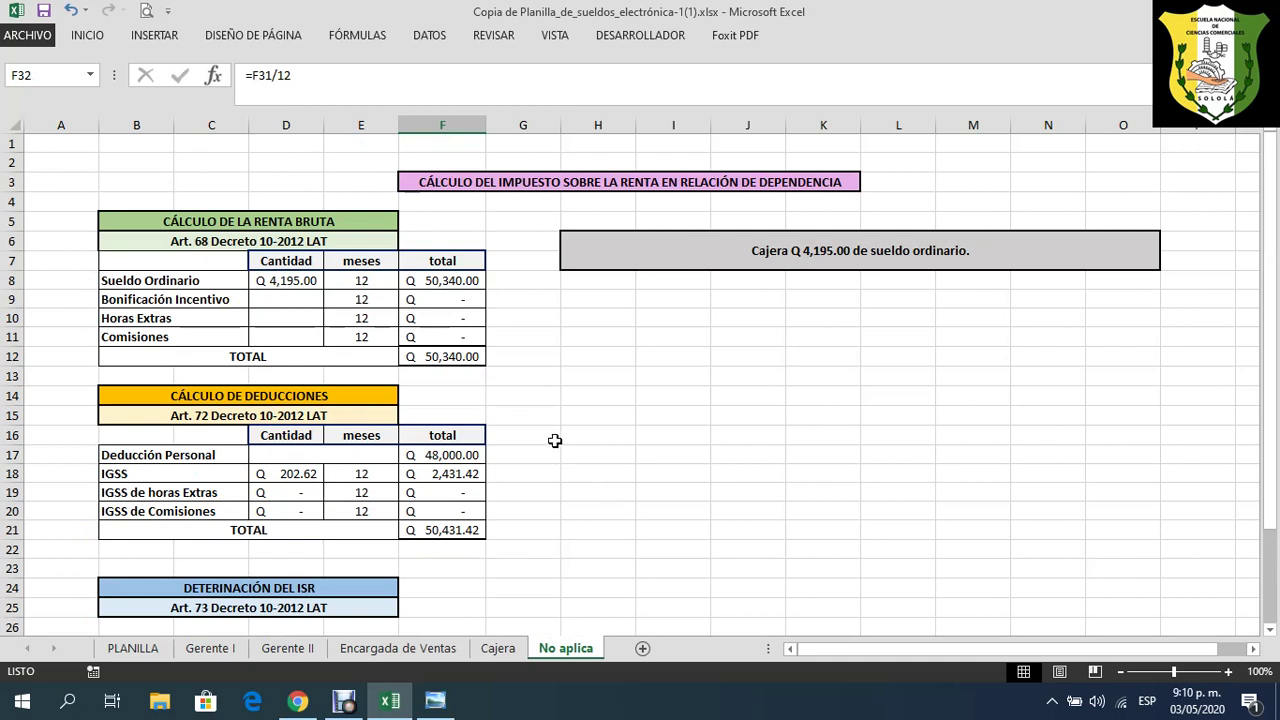
pyautogui.click(466, 361)
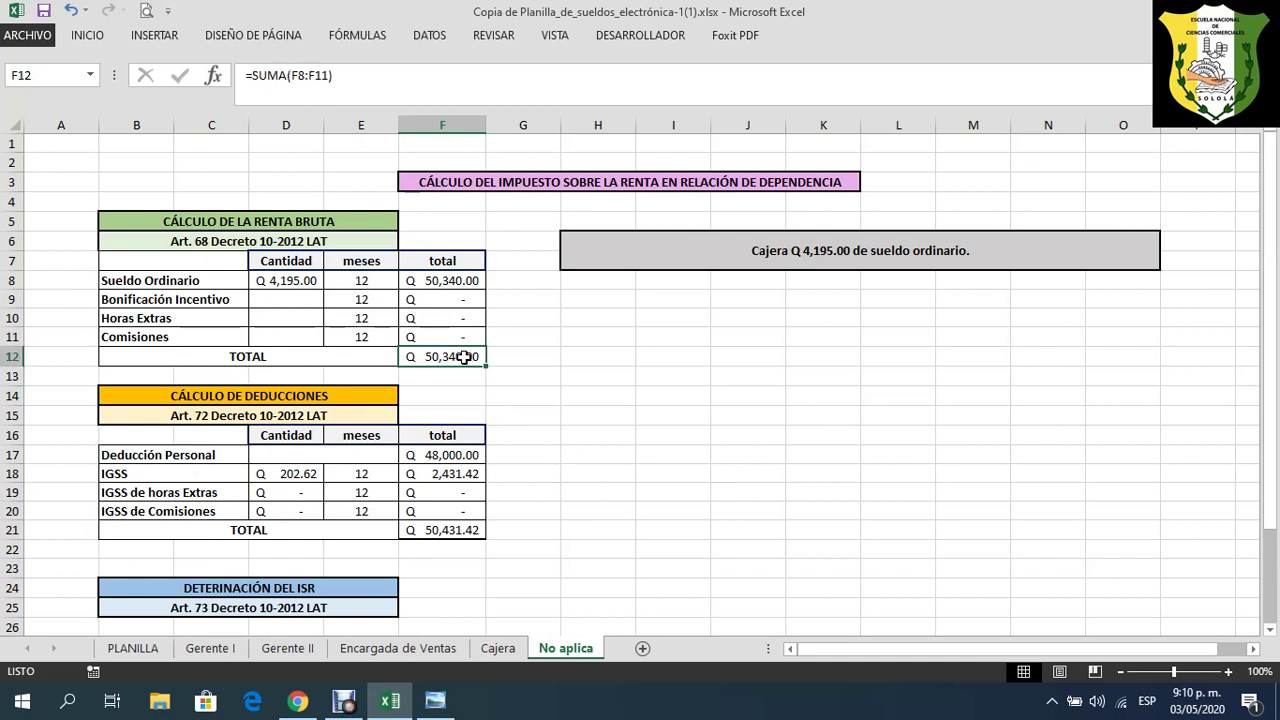
pyautogui.click(453, 531)
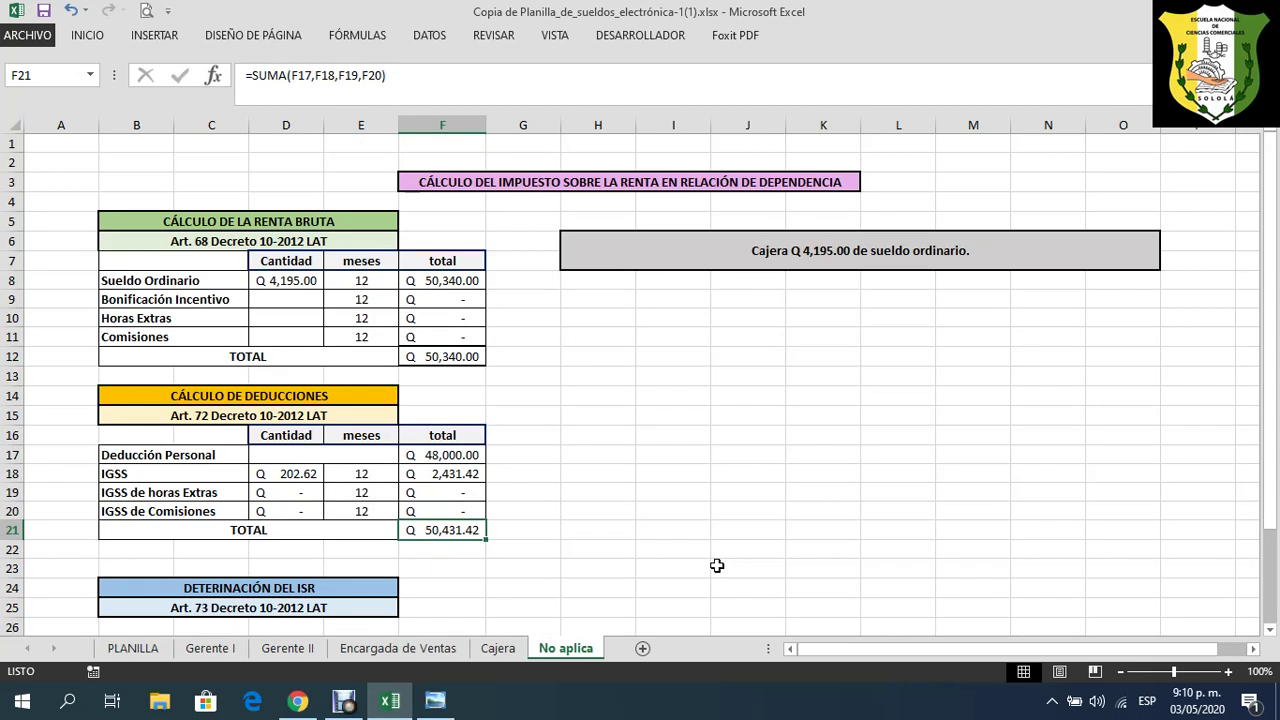
pyautogui.scroll(-2, 634, 561)
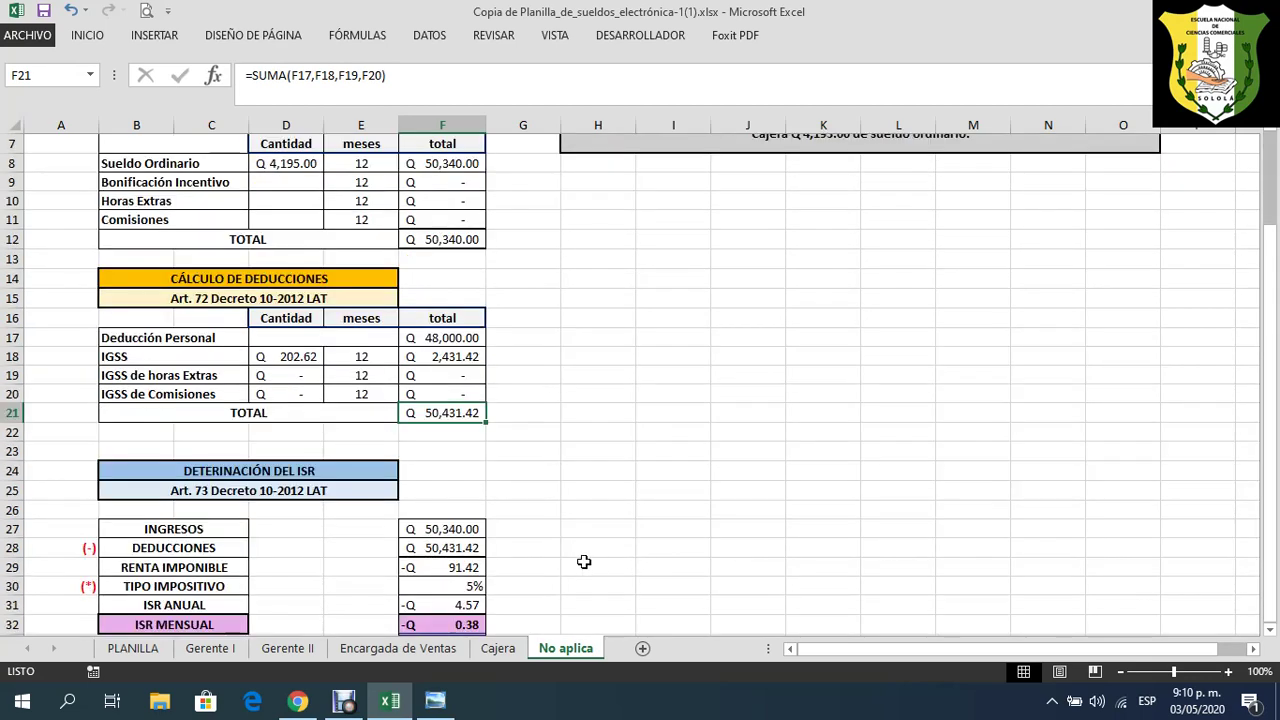
pyautogui.scroll(2, 660, 460)
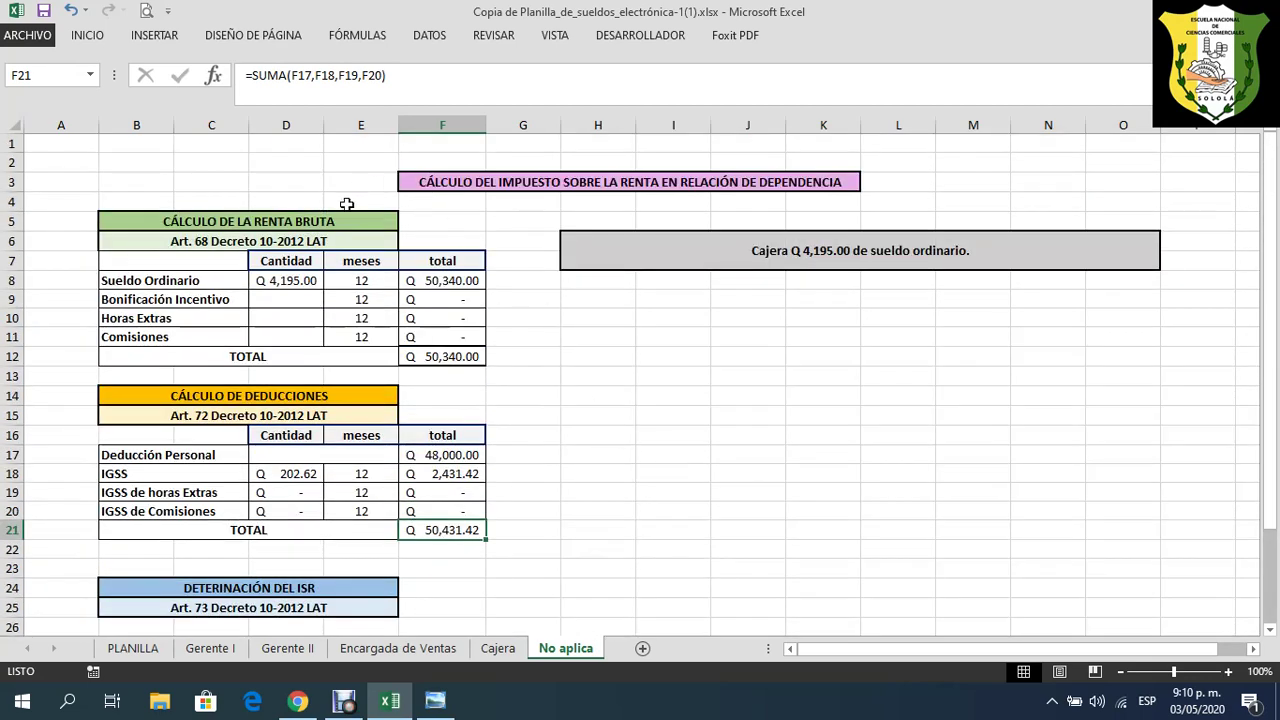
# - Change the salary in the No aplica sheet's case description so it reads "Cajera Q 4,200.00 de sueldo ordinario."
pyautogui.click(762, 260)
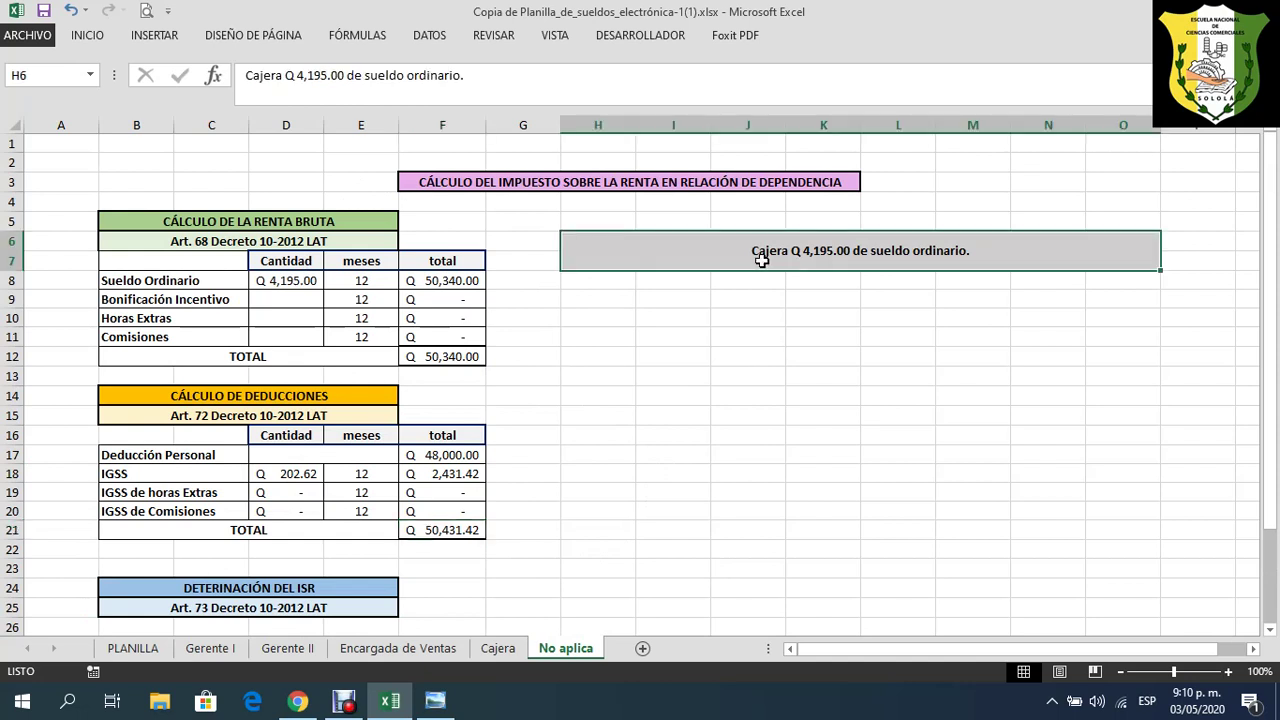
pyautogui.click(325, 75)
pyautogui.press('BackSpace')
pyautogui.press('BackSpace')
pyautogui.press('BackSpace')
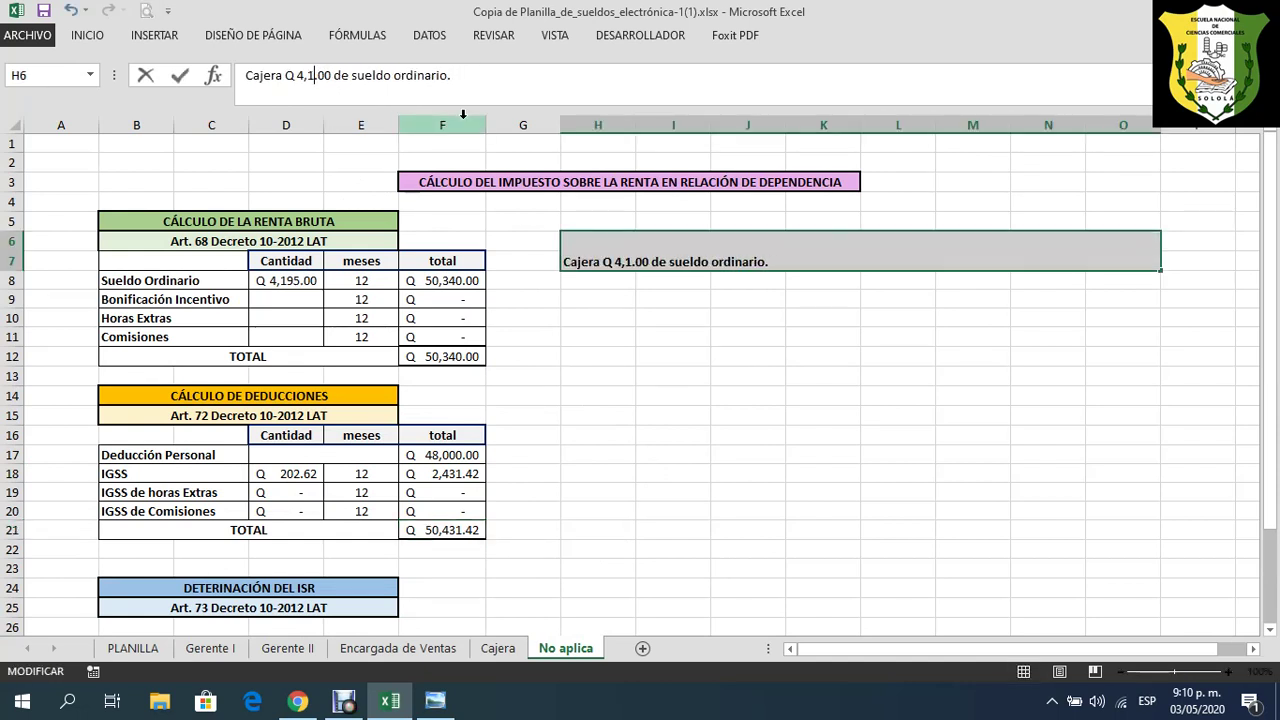
pyautogui.write('200')
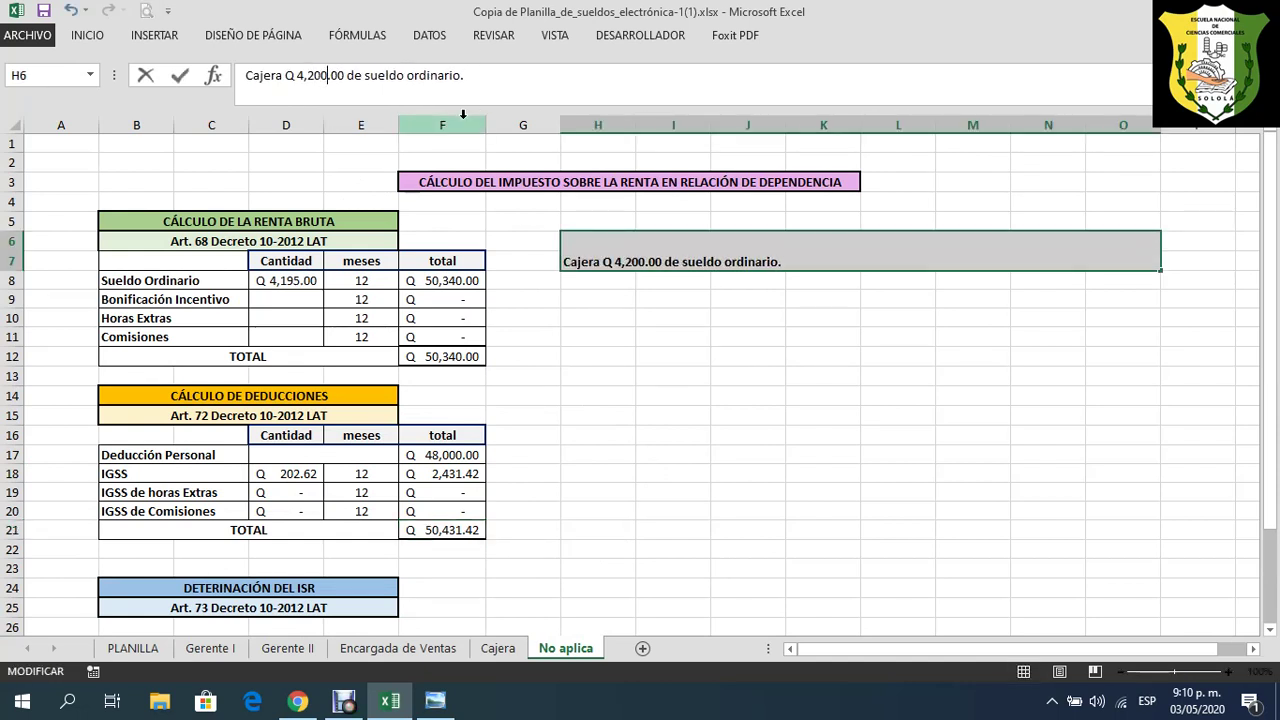
pyautogui.press('Return')
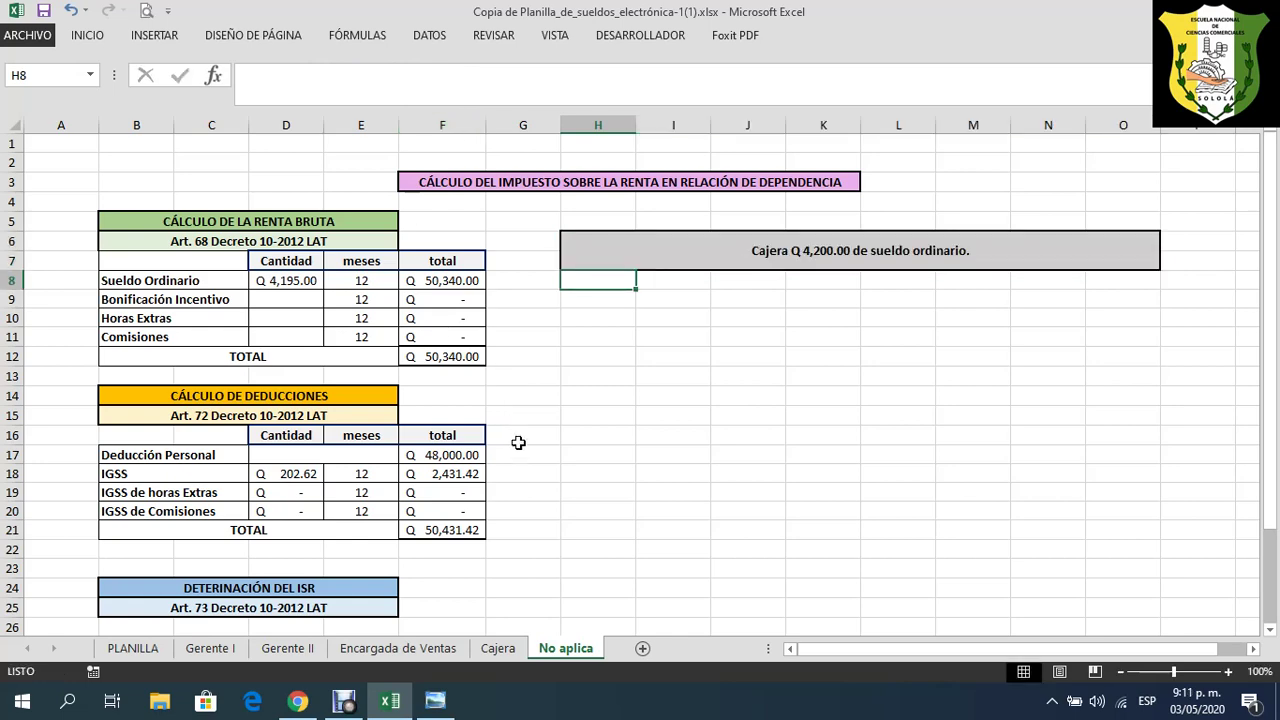
# - Set the monthly Sueldo Ordinario on the No aplica sheet to 4200 and check the resulting ISR MENSUAL
pyautogui.scroll(-4, 541, 438)
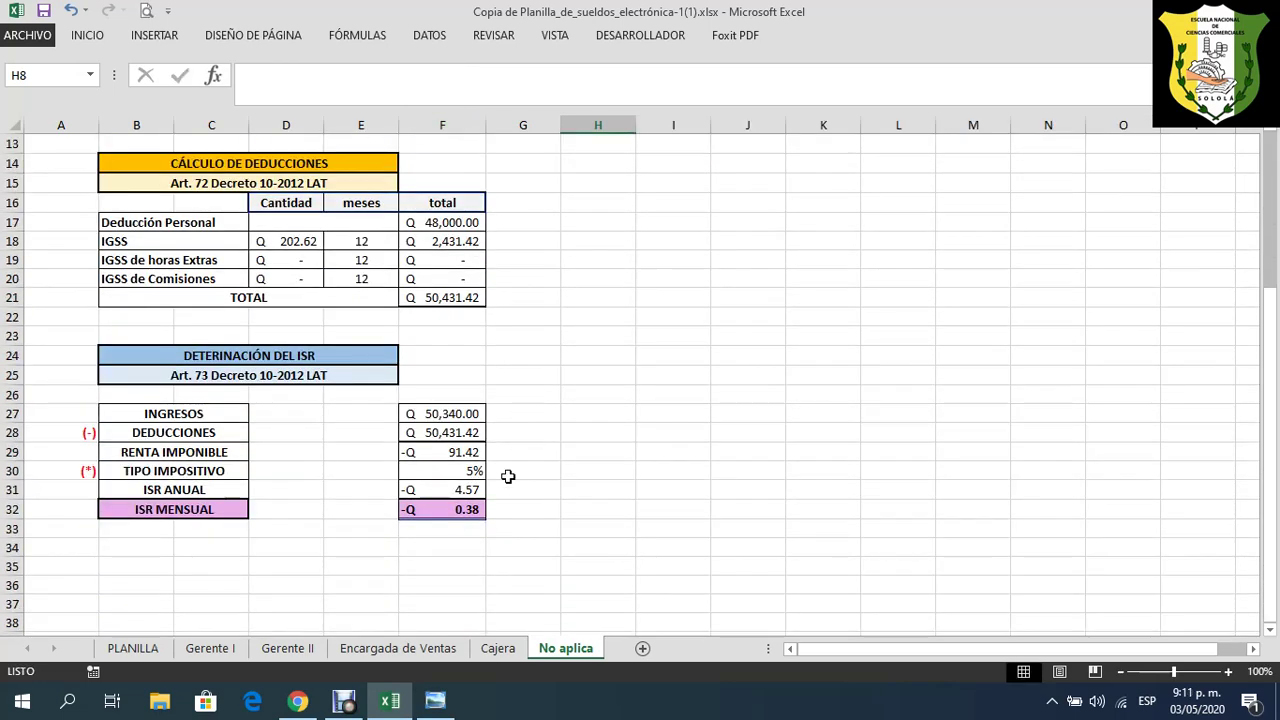
pyautogui.scroll(4, 588, 392)
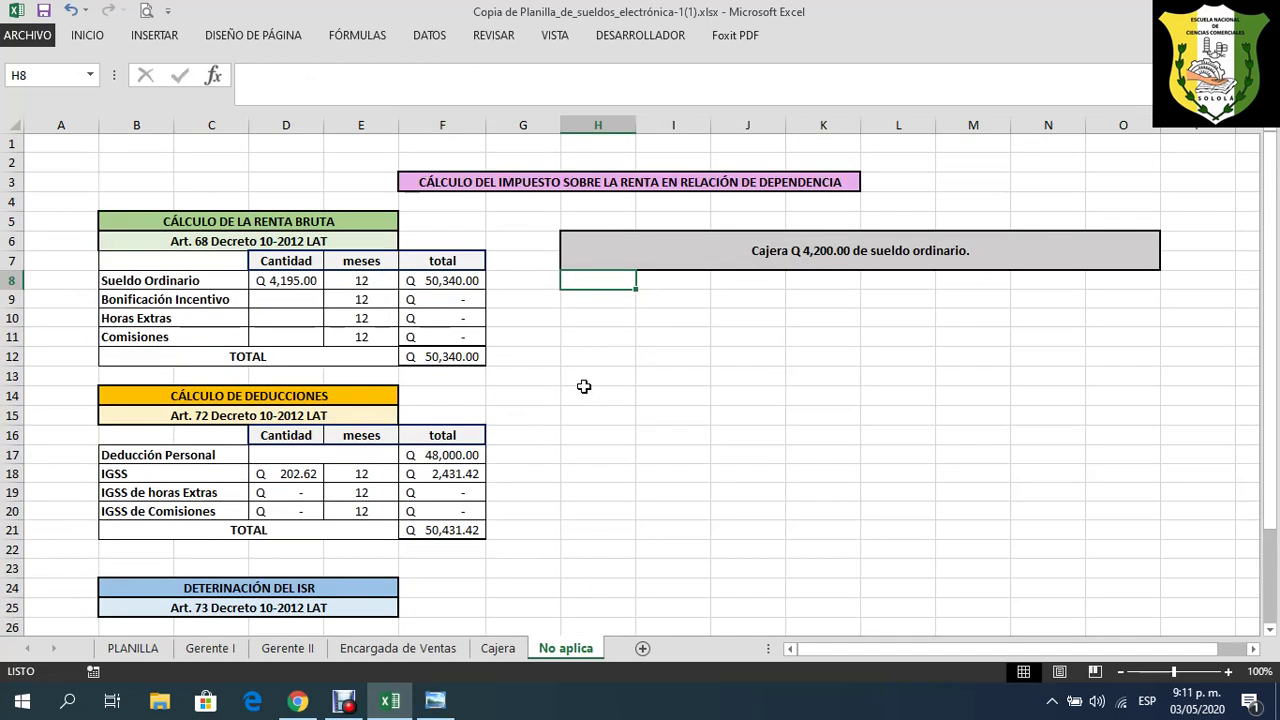
pyautogui.click(295, 281)
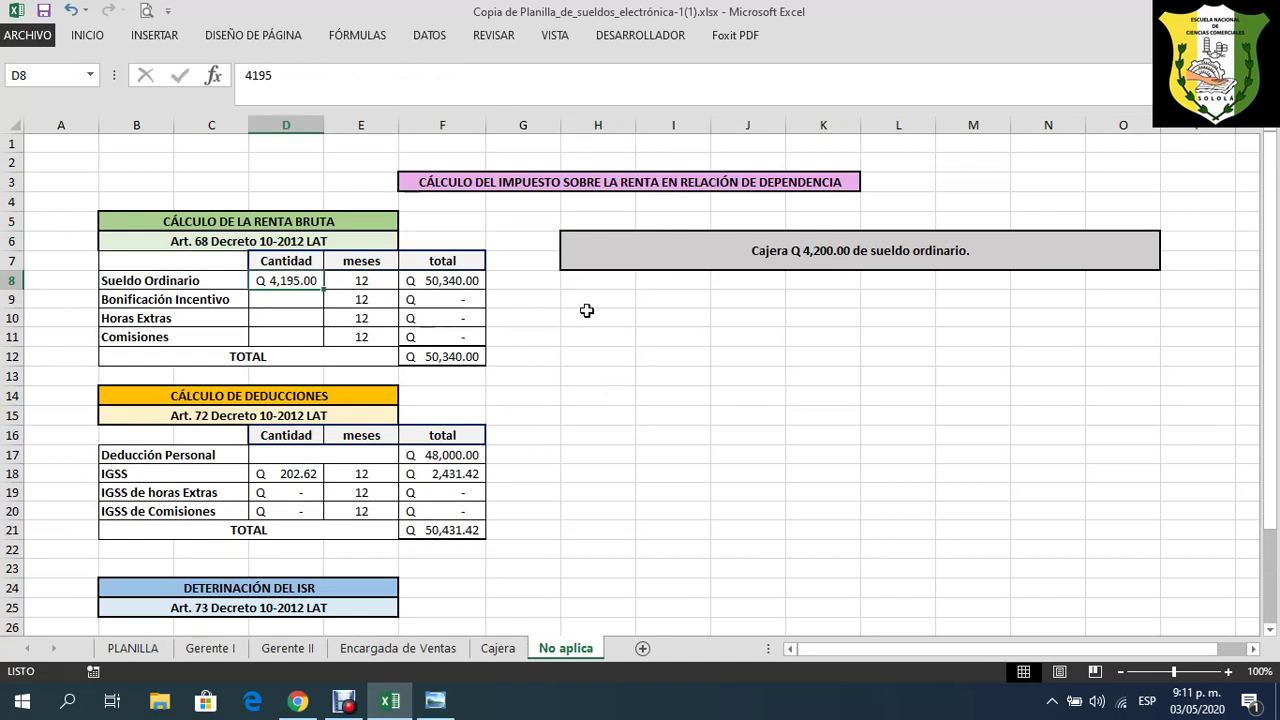
pyautogui.click(295, 75)
pyautogui.press('BackSpace')
pyautogui.press('BackSpace')
pyautogui.press('BackSpace')
pyautogui.write('200')
pyautogui.press('Return')
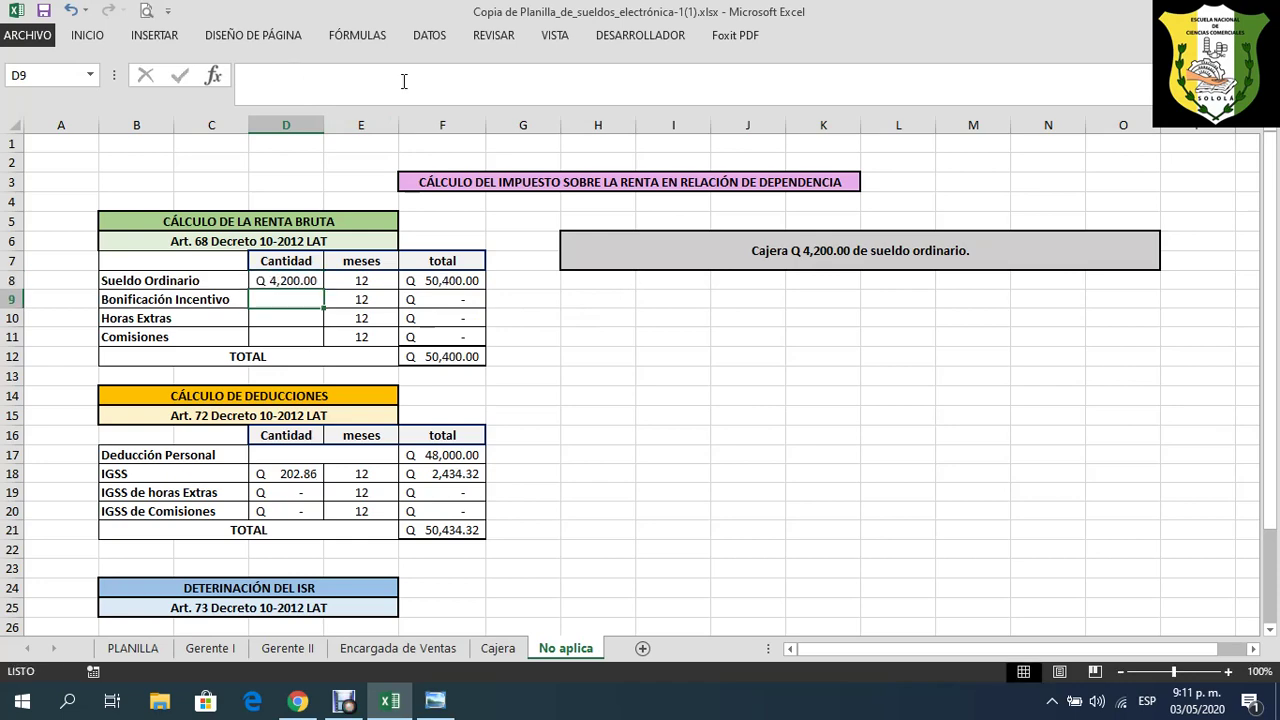
pyautogui.scroll(-2, 455, 291)
pyautogui.scroll(-2, 540, 336)
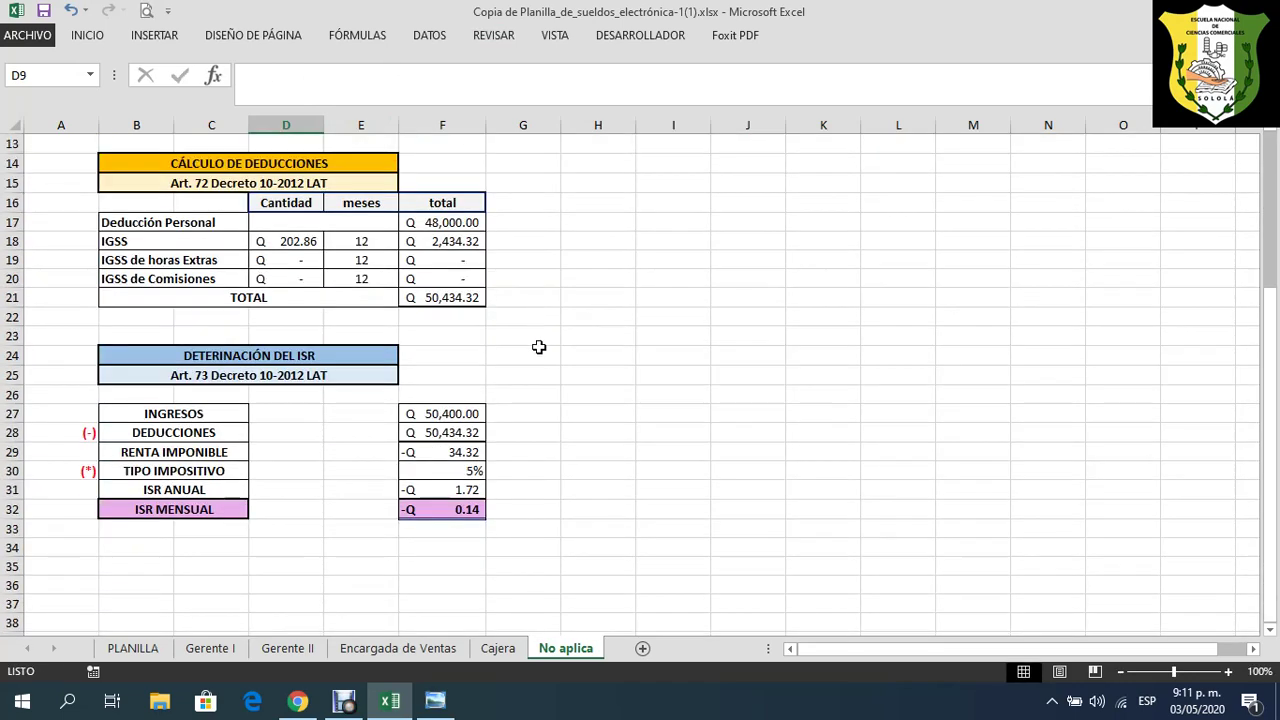
pyautogui.scroll(4, 566, 434)
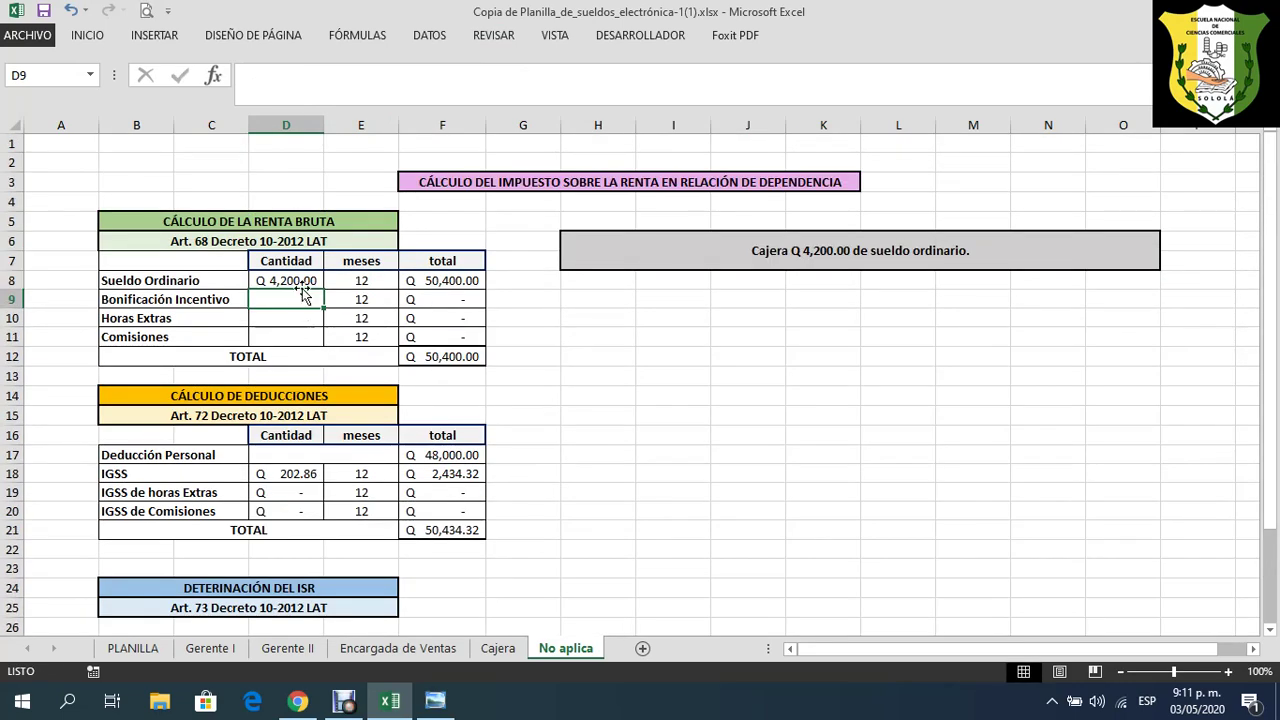
# - Change the salary in the No aplica sheet's case description so it reads "Cajera Q 4,300.00 de sueldo ordinario."
pyautogui.click(324, 76)
pyautogui.press('BackSpace')
pyautogui.press('BackSpace')
pyautogui.press('BackSpace')
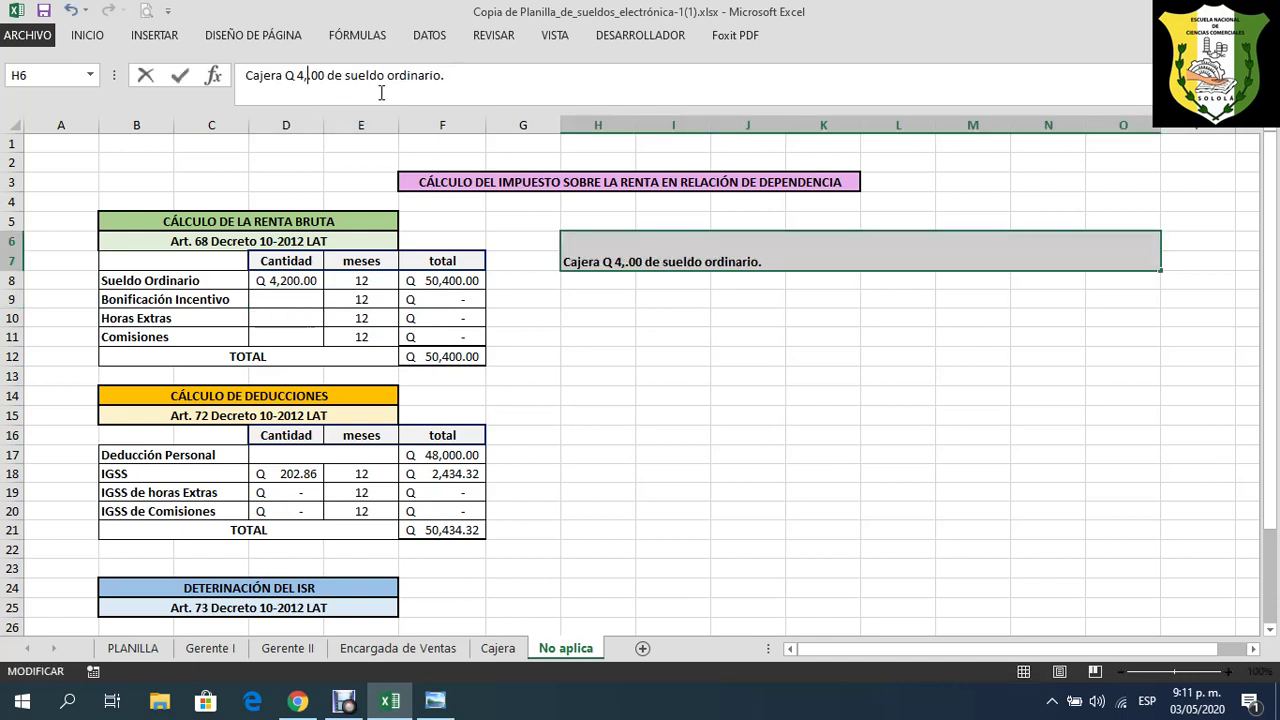
pyautogui.write('300')
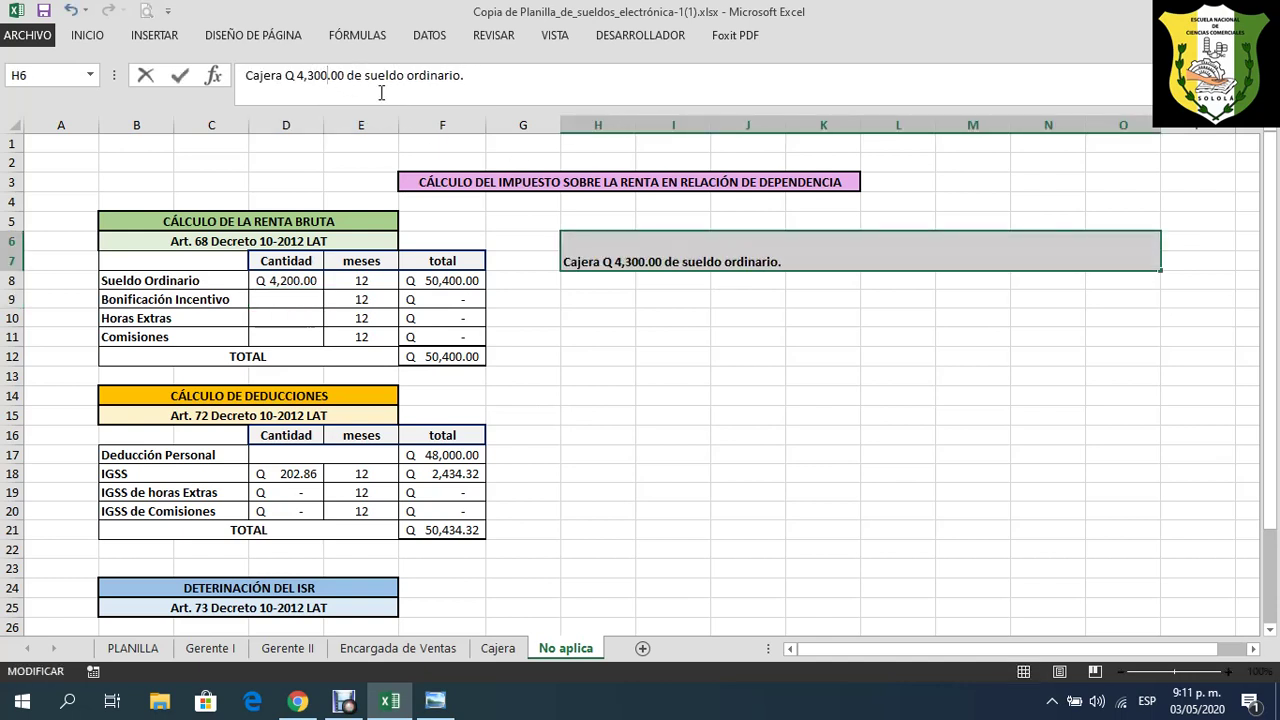
pyautogui.press('Return')
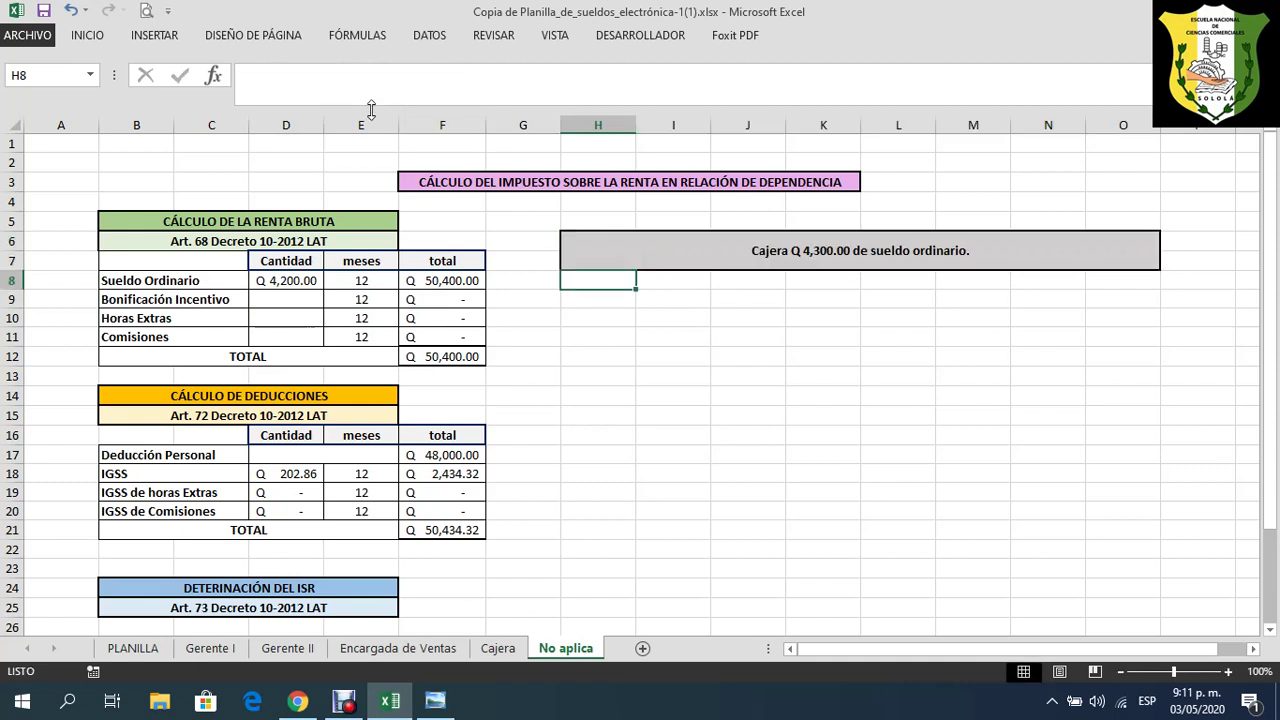
# - Set the monthly Sueldo Ordinario in D8 of the No aplica sheet to 4300
pyautogui.click(291, 284)
pyautogui.click(270, 82)
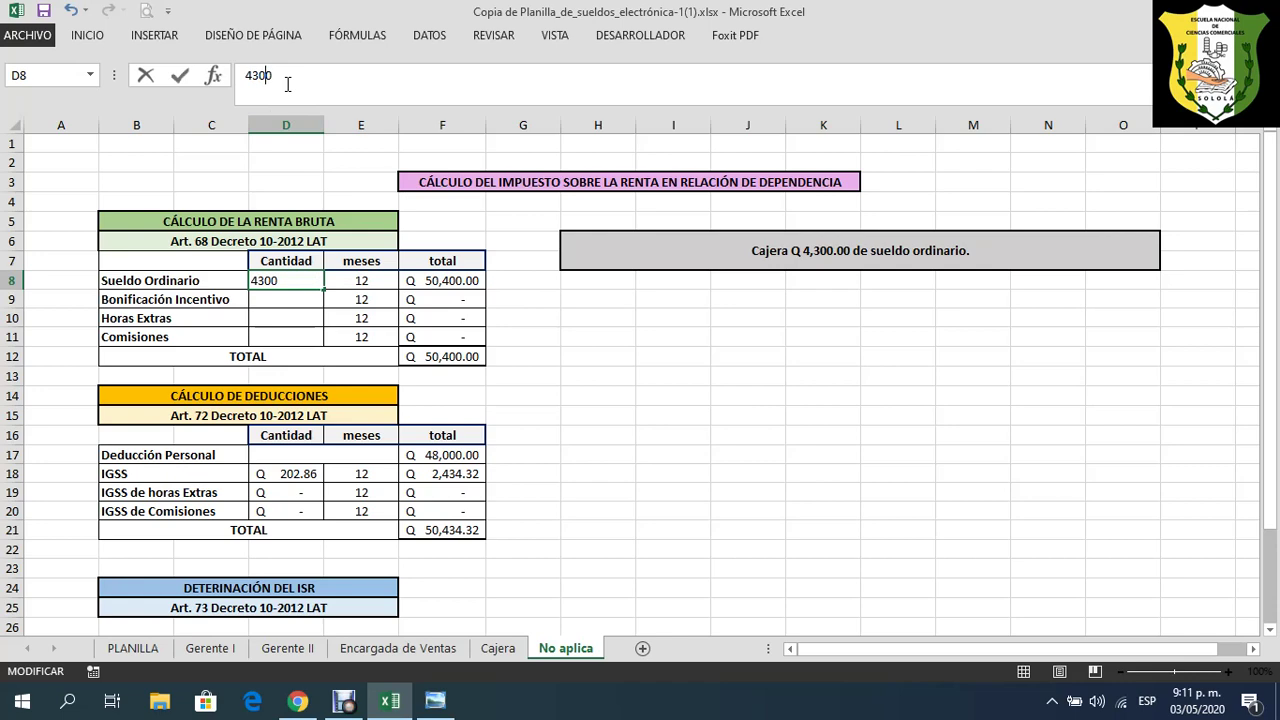
pyautogui.press('Return')
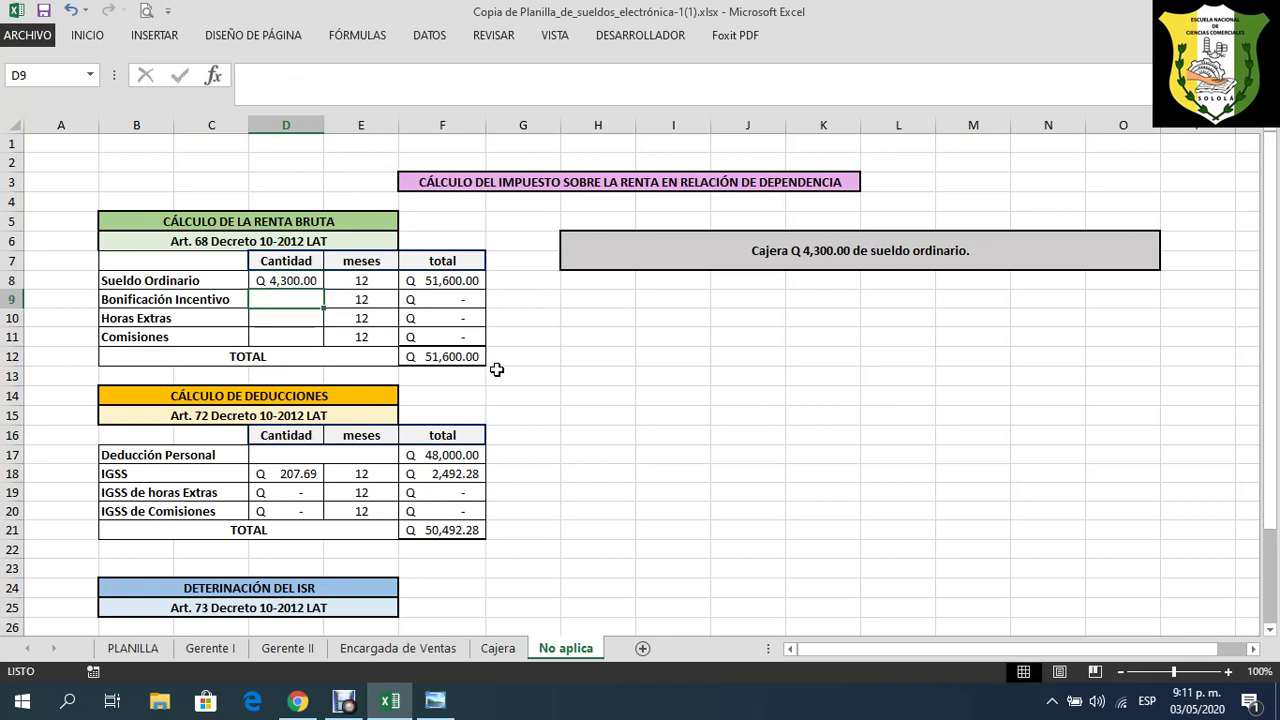
# - Compare the total gross income and total deductions with the resulting ISR MENSUAL on the No aplica sheet
pyautogui.click(459, 358)
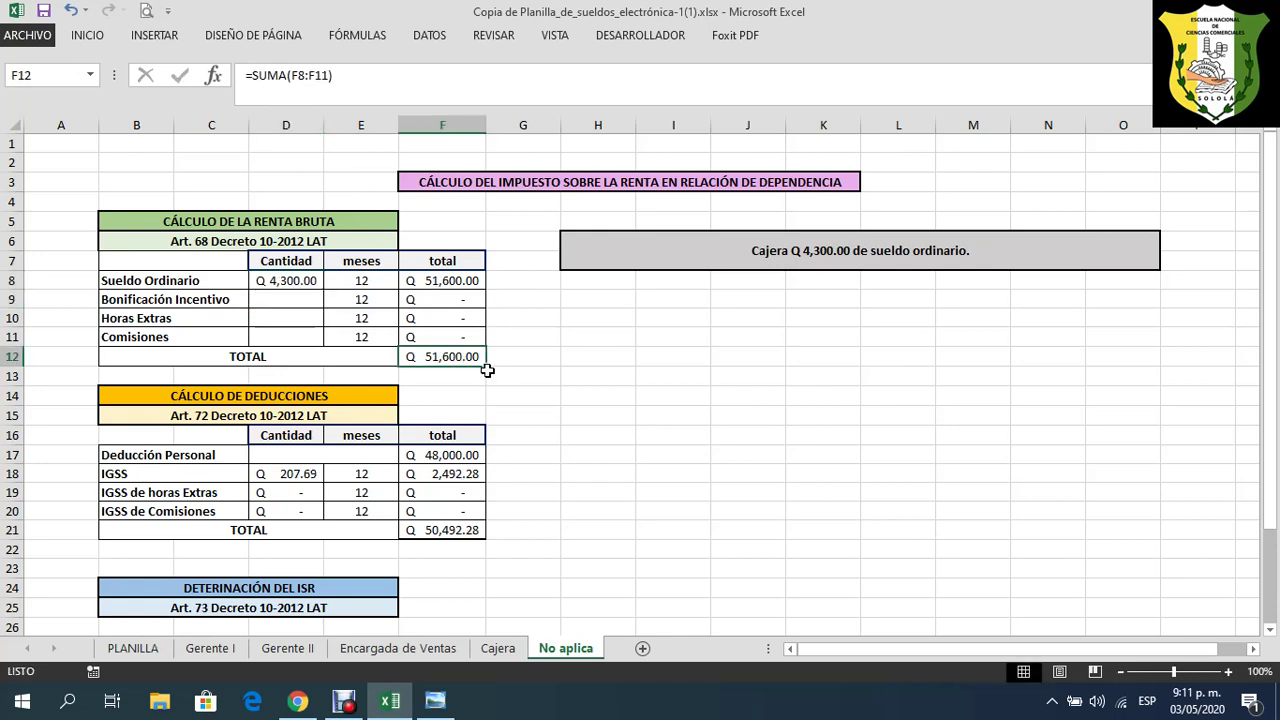
pyautogui.click(449, 533)
pyautogui.scroll(-5, 552, 497)
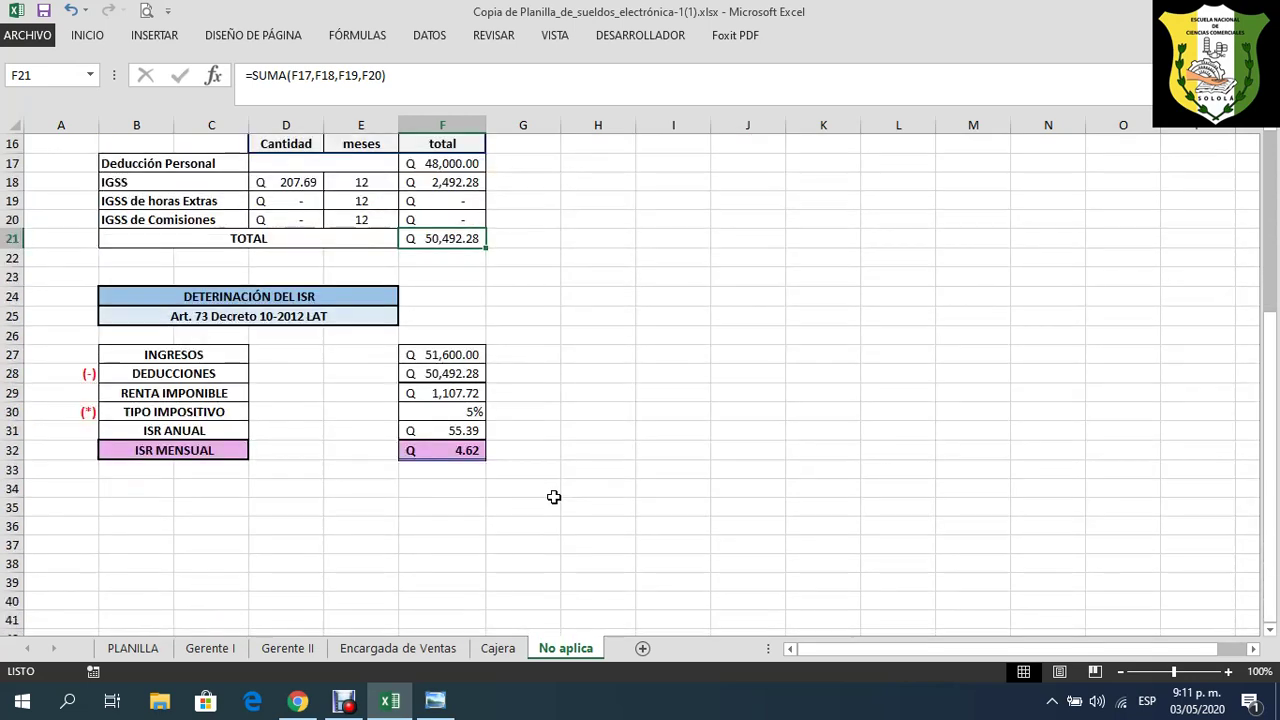
pyautogui.click(431, 451)
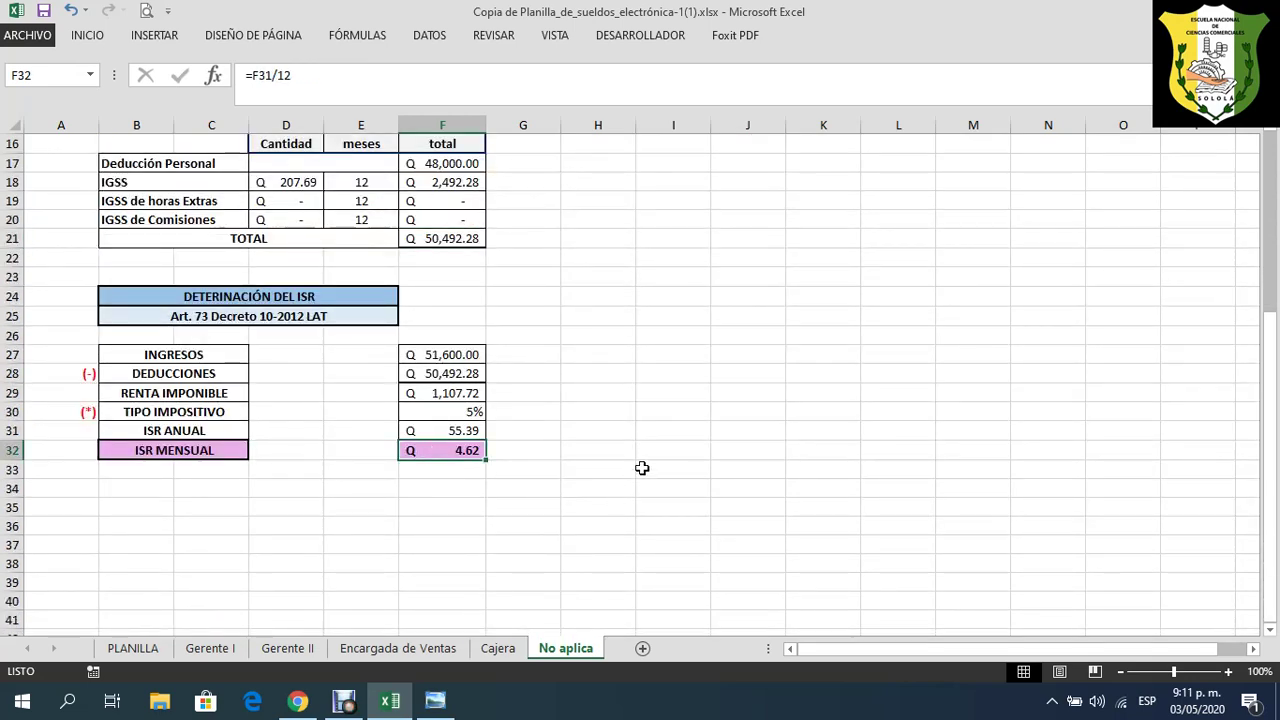
pyautogui.scroll(5, 531, 391)
pyautogui.click(454, 357)
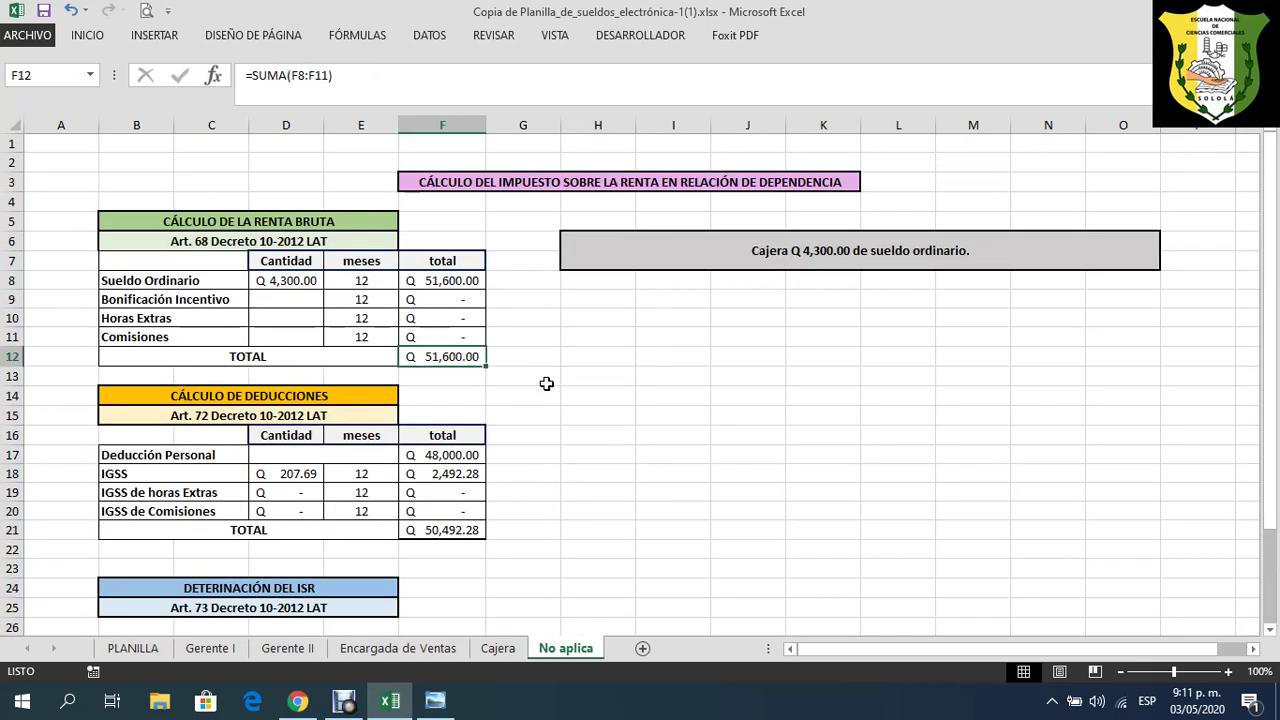
pyautogui.click(455, 530)
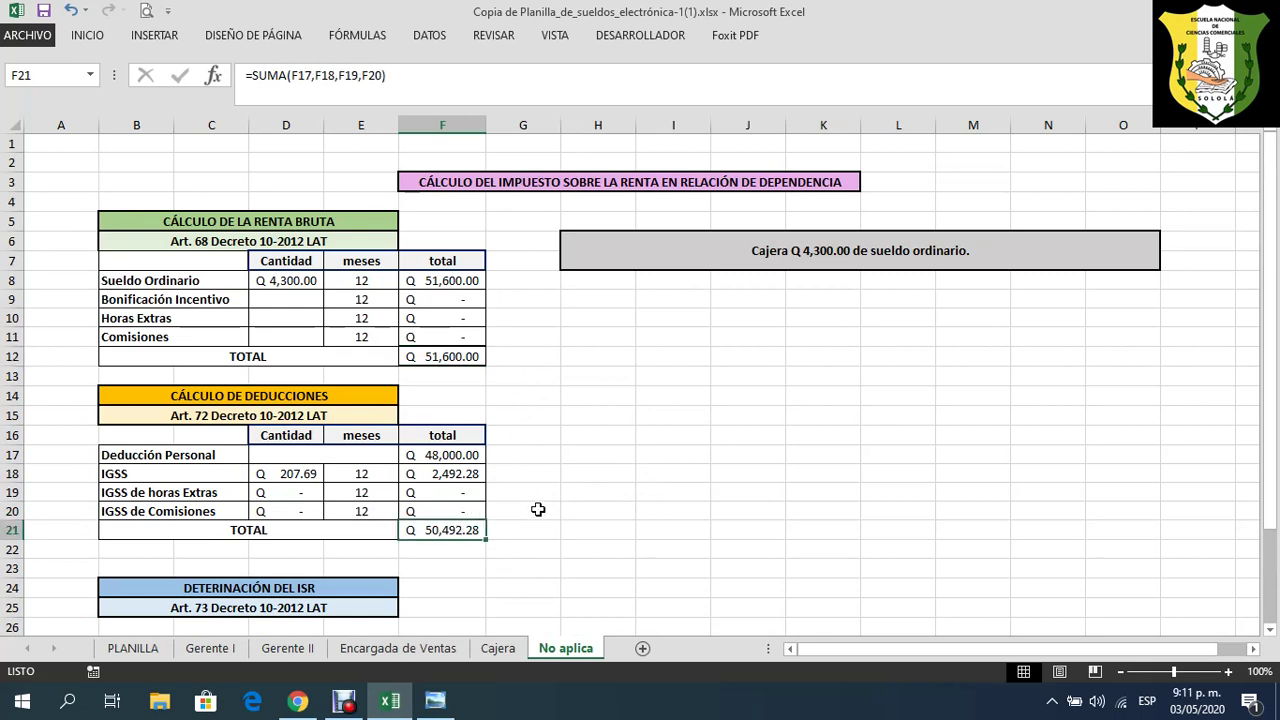
pyautogui.scroll(-3, 538, 510)
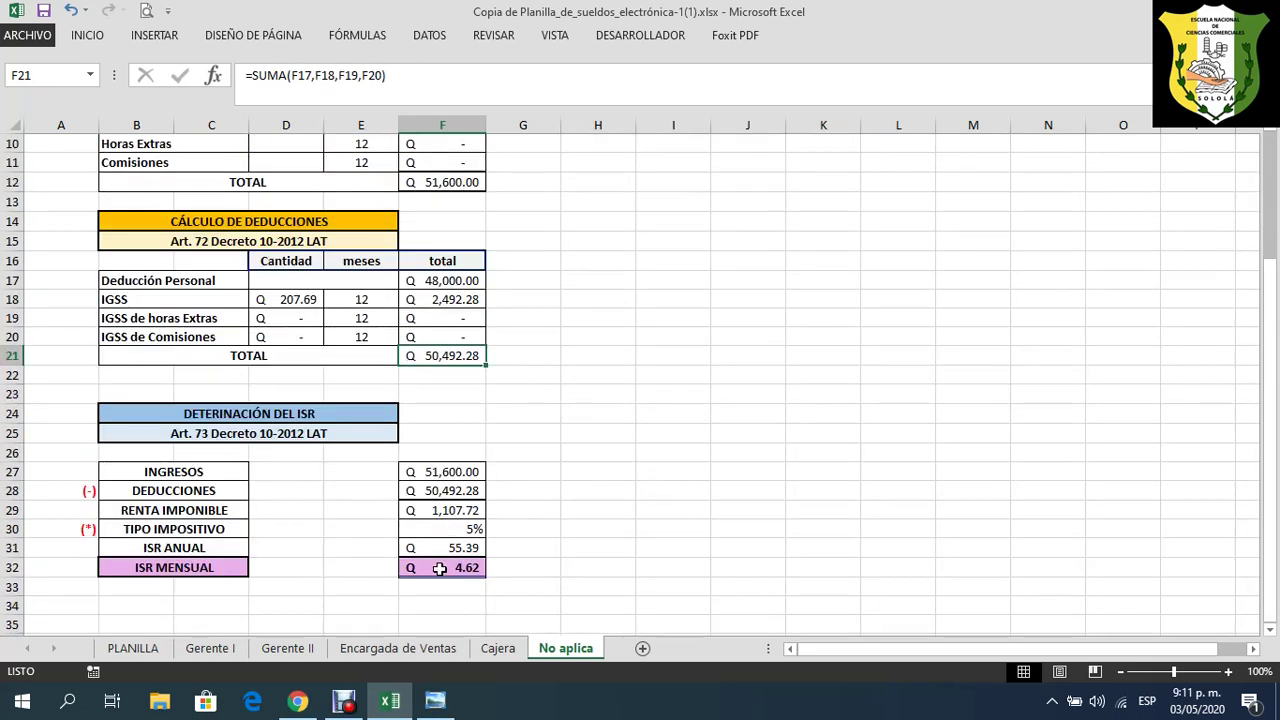
pyautogui.click(440, 567)
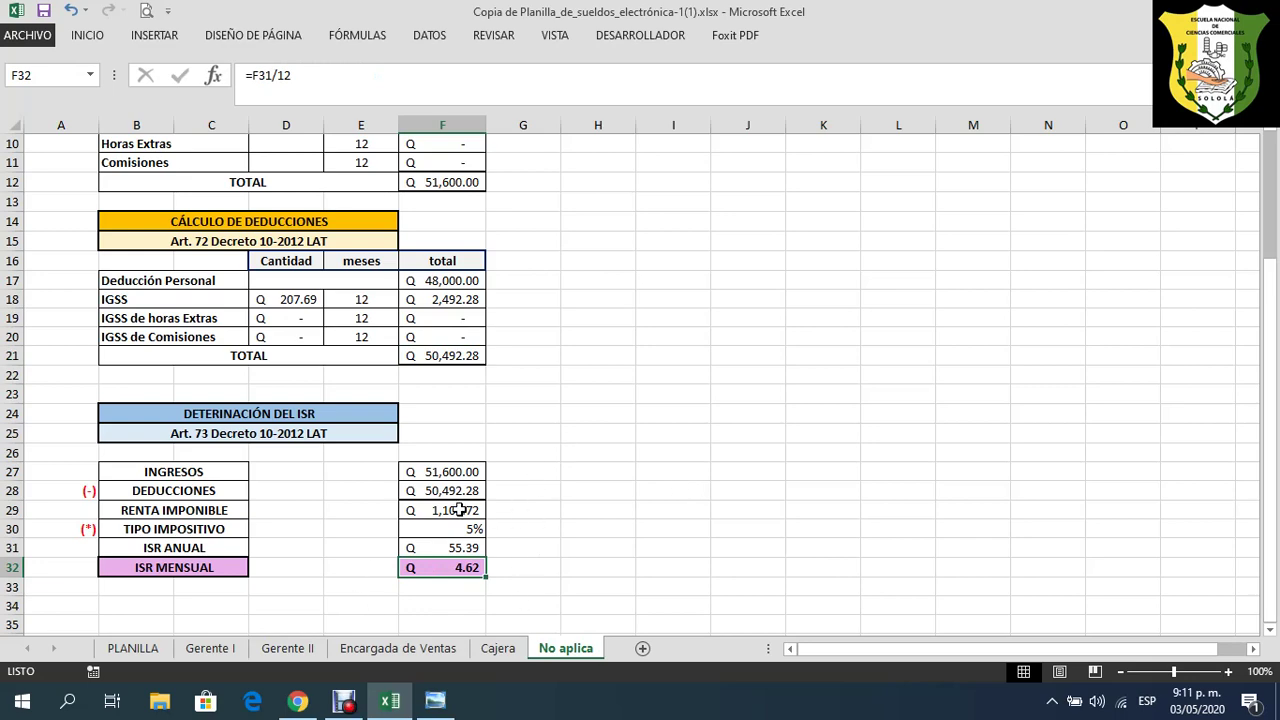
pyautogui.scroll(3, 556, 390)
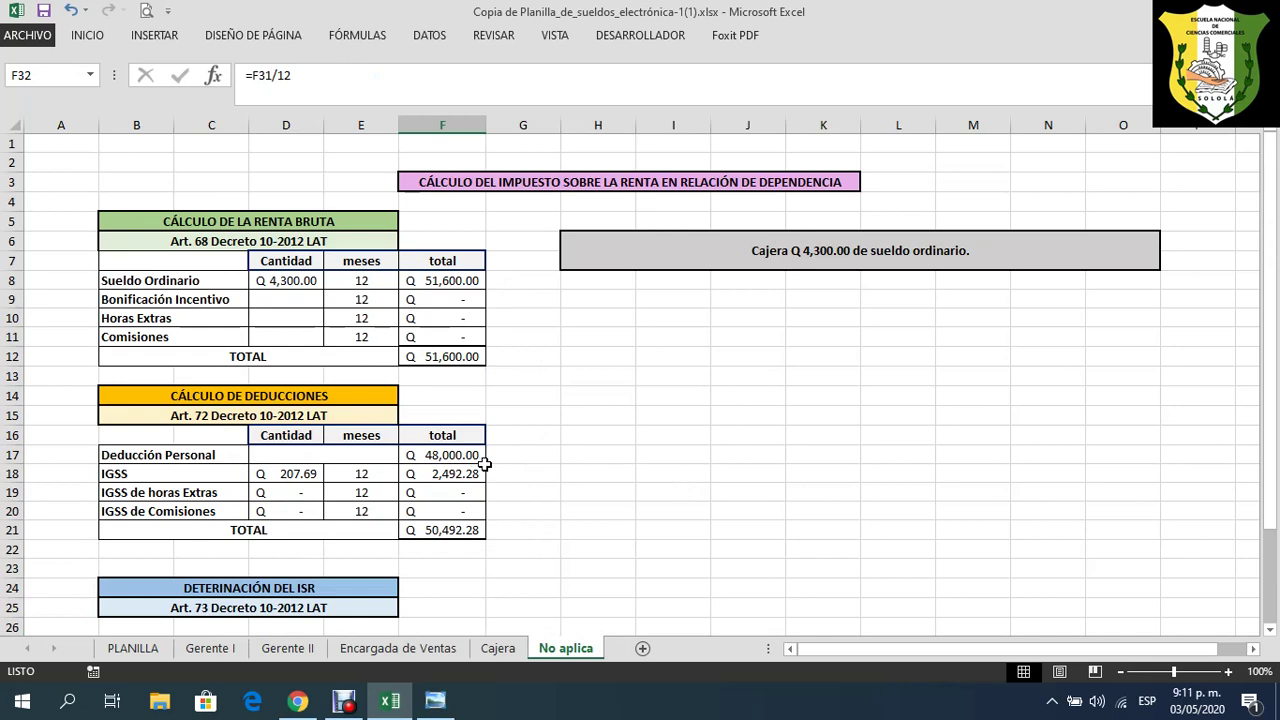
pyautogui.scroll(-3, 484, 462)
pyautogui.scroll(3, 487, 462)
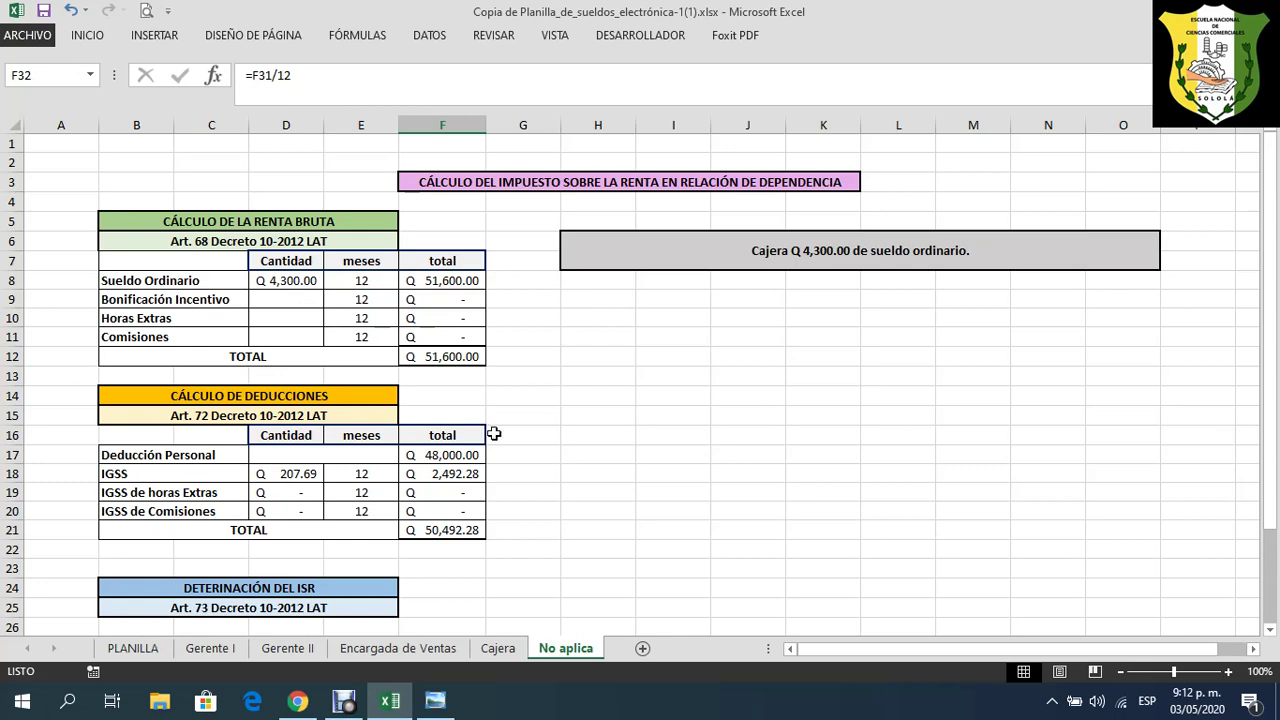
# - Inspect the ISR formula in M9 of the PLANILLA sheet, then return to the No aplica sheet
pyautogui.click(133, 648)
pyautogui.click(1048, 291)
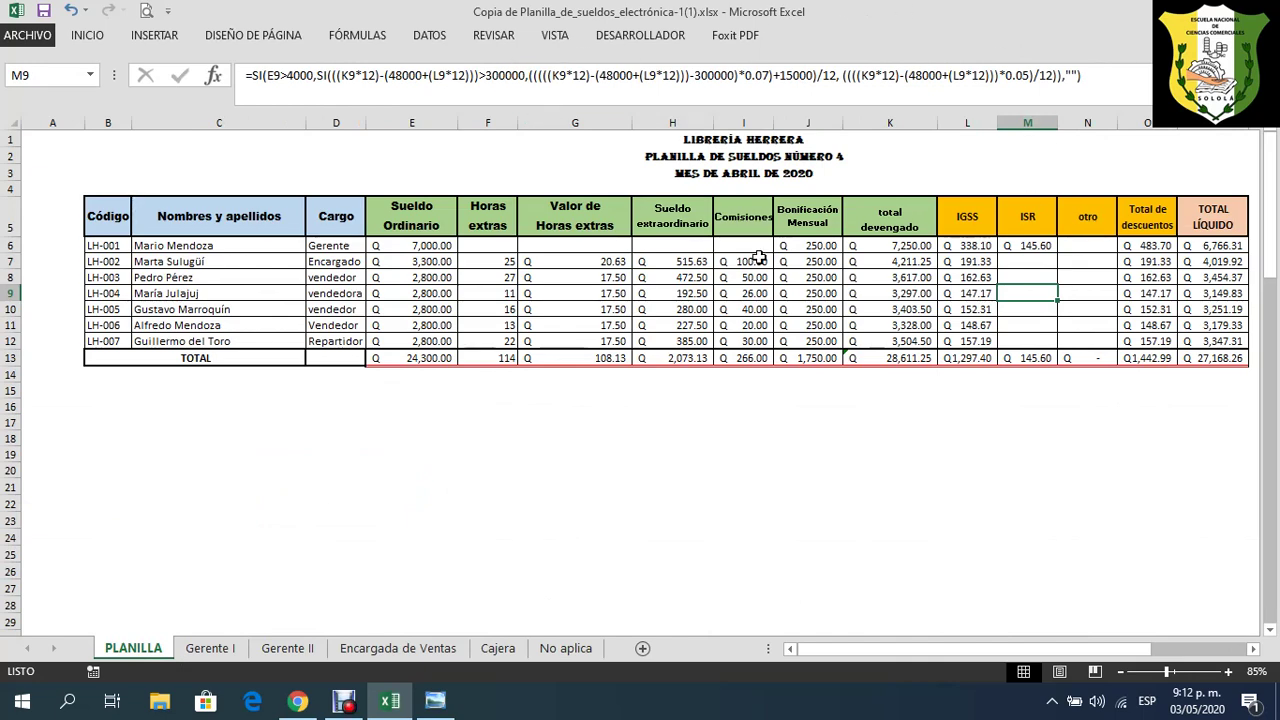
pyautogui.click(564, 648)
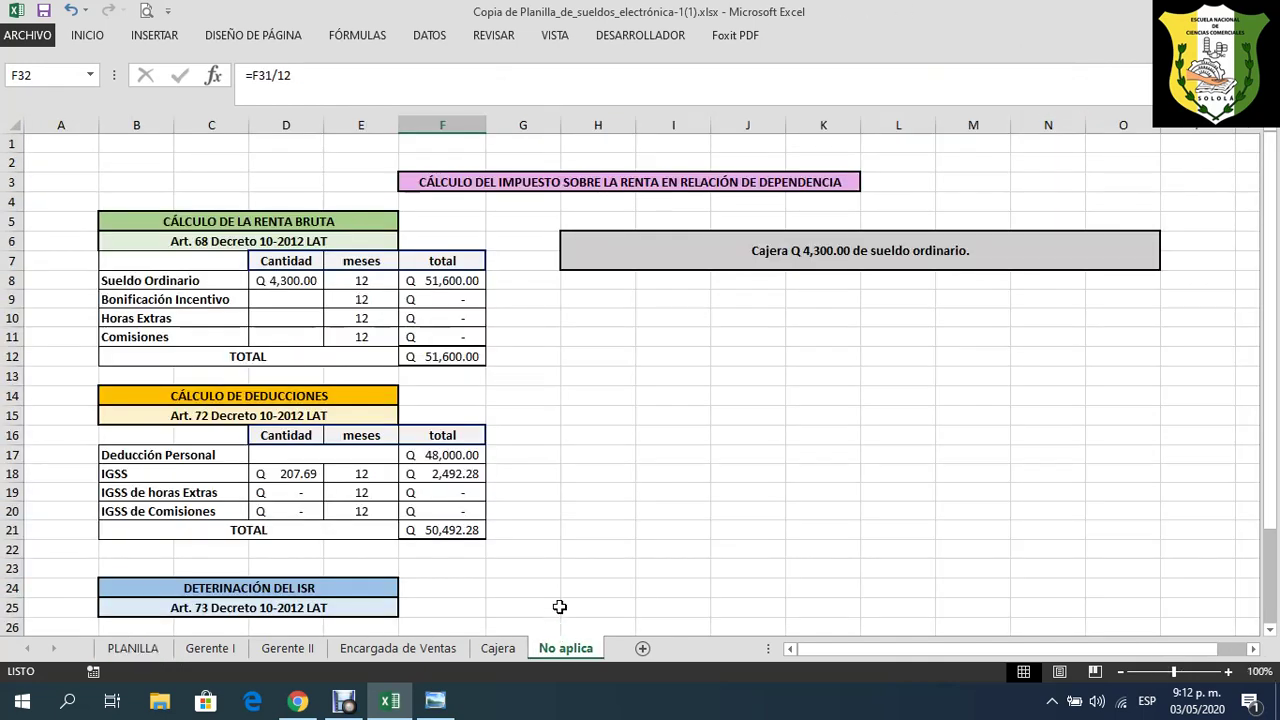
# - Change the No aplica case description to read "Cajera Q 4,000.00 de sueldo ordinario, Q 250.00 de bonificación mensual"
pyautogui.click(301, 283)
pyautogui.click(843, 249)
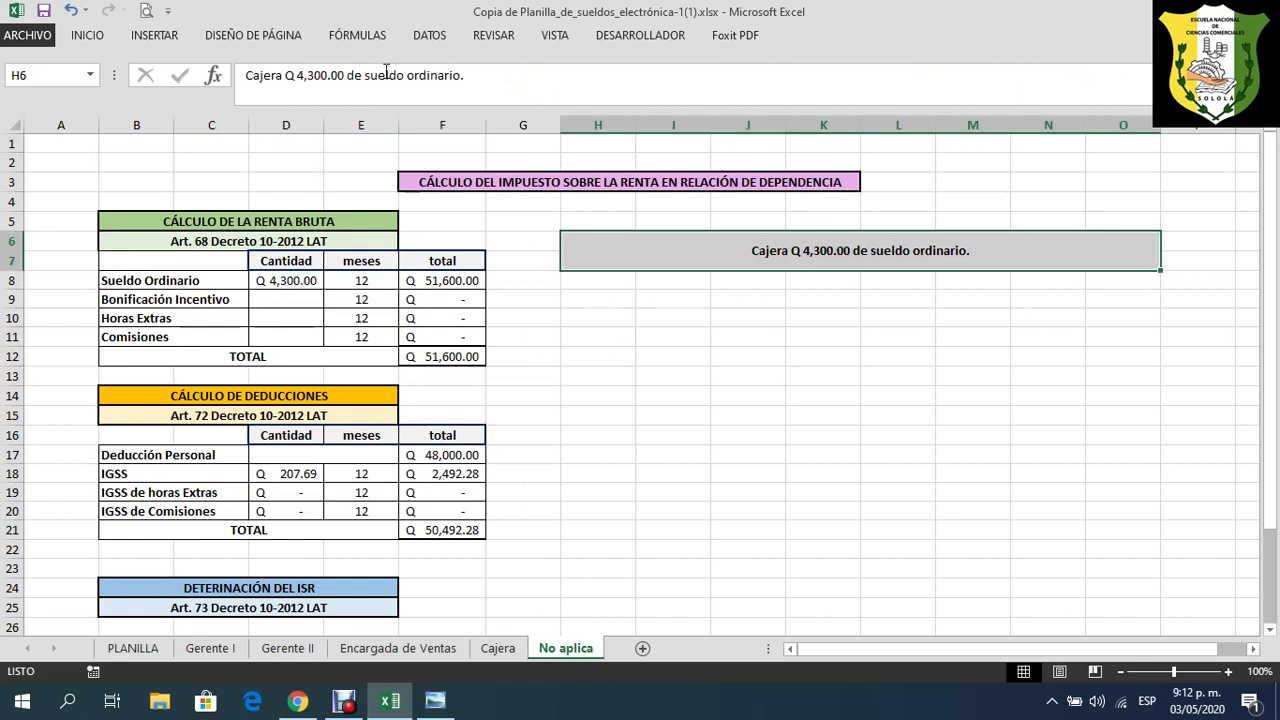
pyautogui.click(322, 75)
pyautogui.press('BackSpace')
pyautogui.press('BackSpace')
pyautogui.press('BackSpace')
pyautogui.write('000')
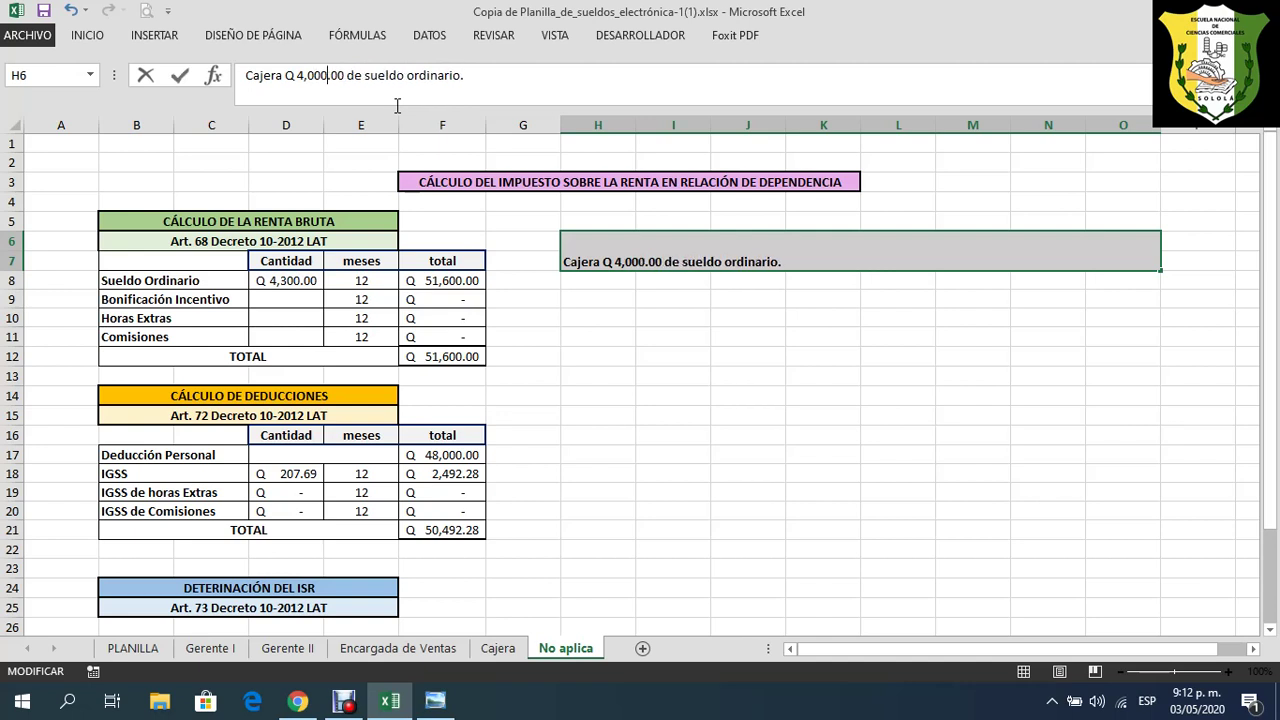
pyautogui.click(831, 251)
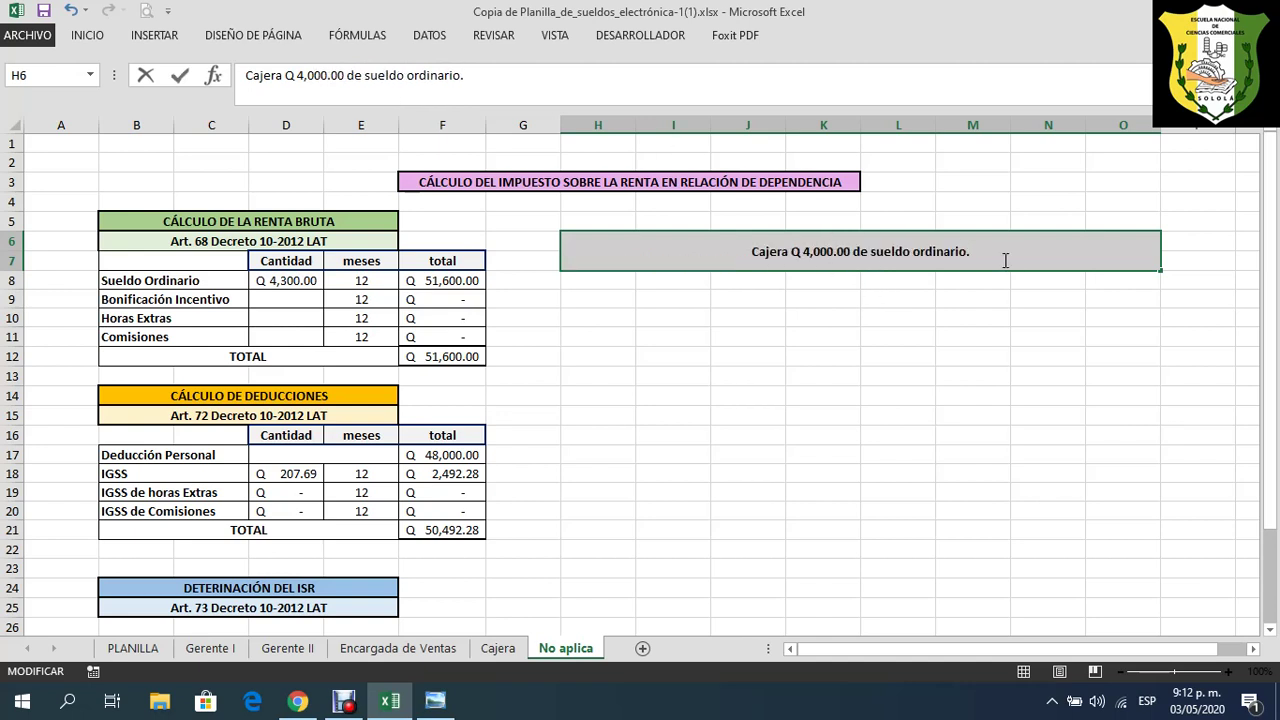
pyautogui.press('BackSpace')
pyautogui.write(', Q 250.00 de bo')
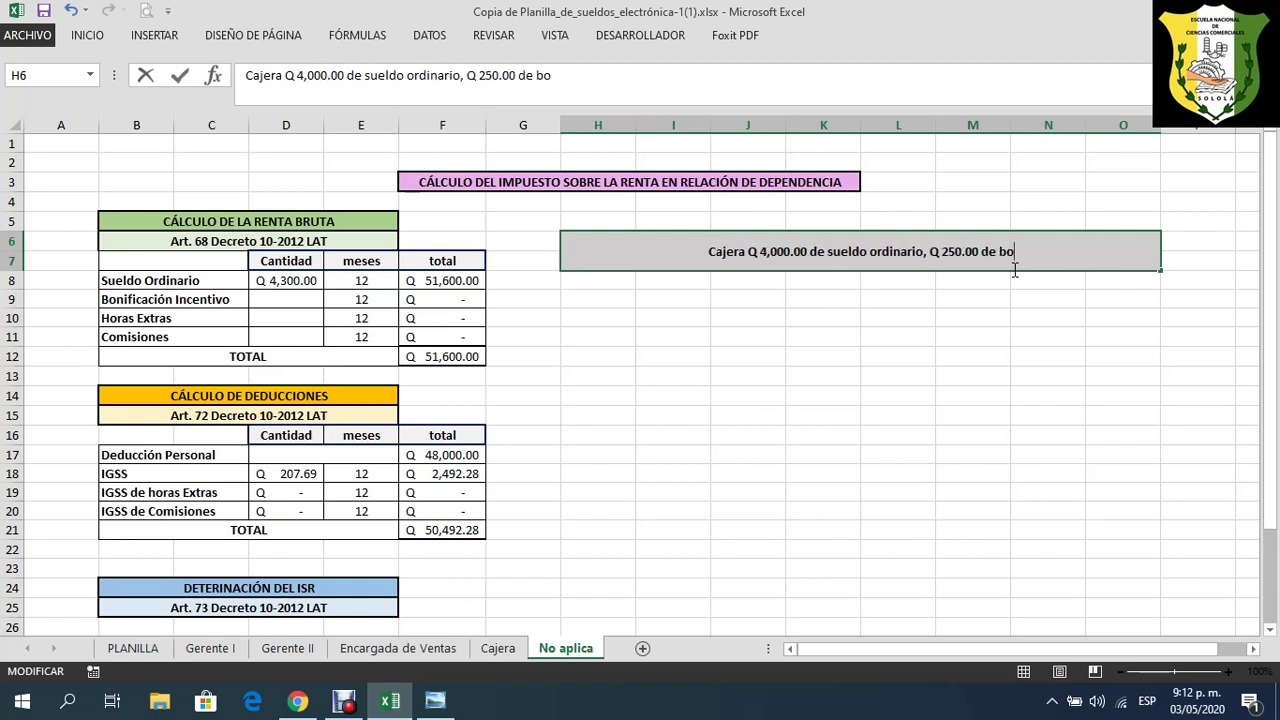
pyautogui.write('nificación mensual')
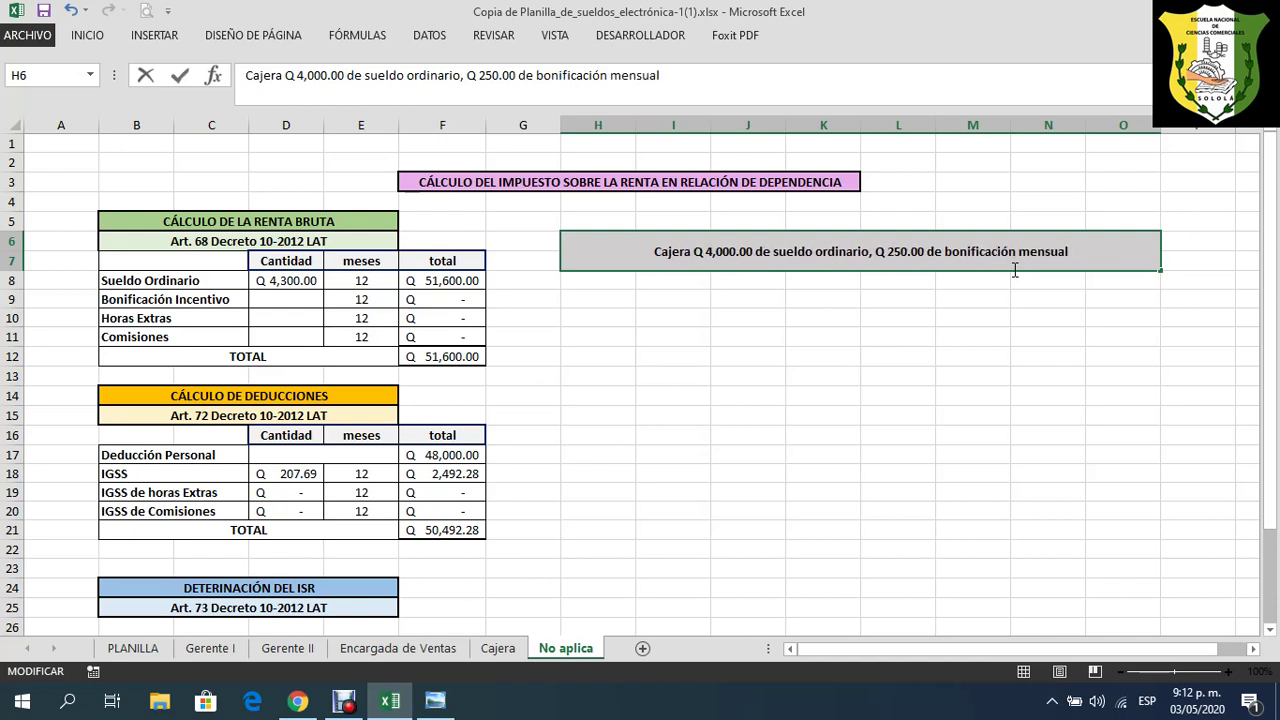
pyautogui.press('Return')
# - Set the monthly Sueldo Ordinario to 4000 and the Bonificación Incentivo to 250 on the No aplica sheet
pyautogui.click(289, 280)
pyautogui.click(278, 74)
pyautogui.press('BackSpace')
pyautogui.press('BackSpace')
pyautogui.press('BackSpace')
pyautogui.write('3')
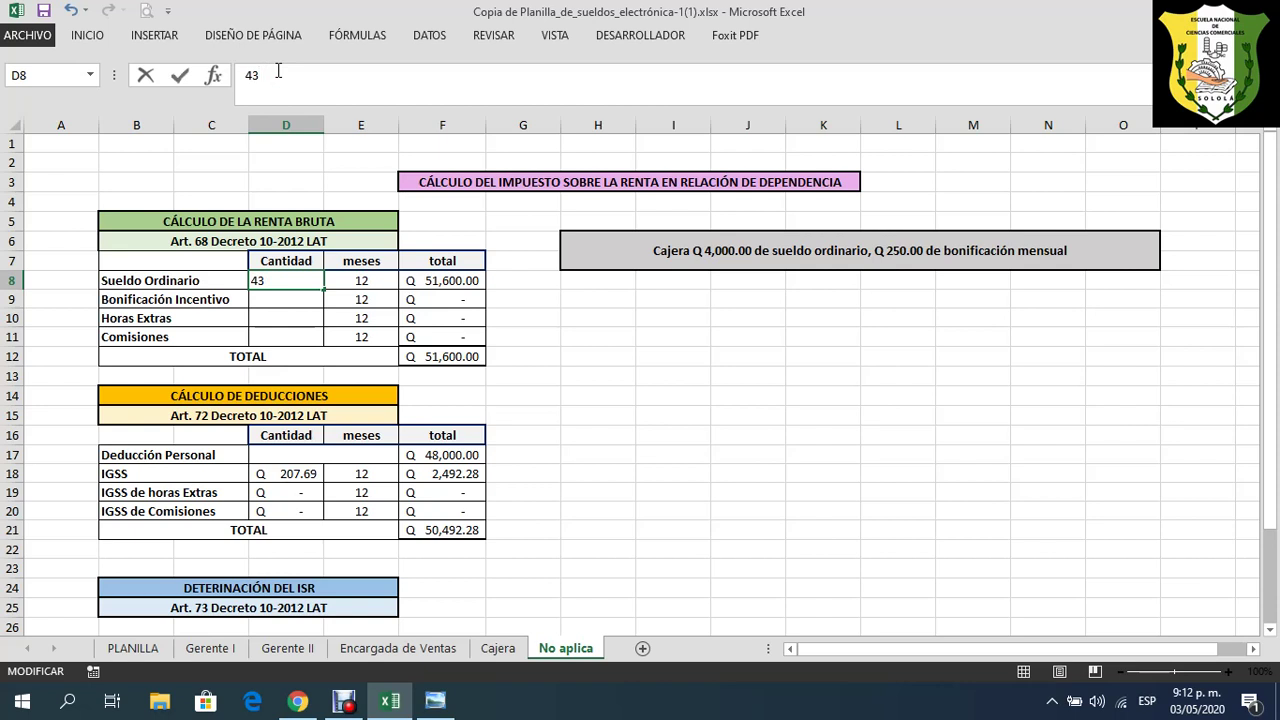
pyautogui.write('000')
pyautogui.press('Return')
pyautogui.write('2')
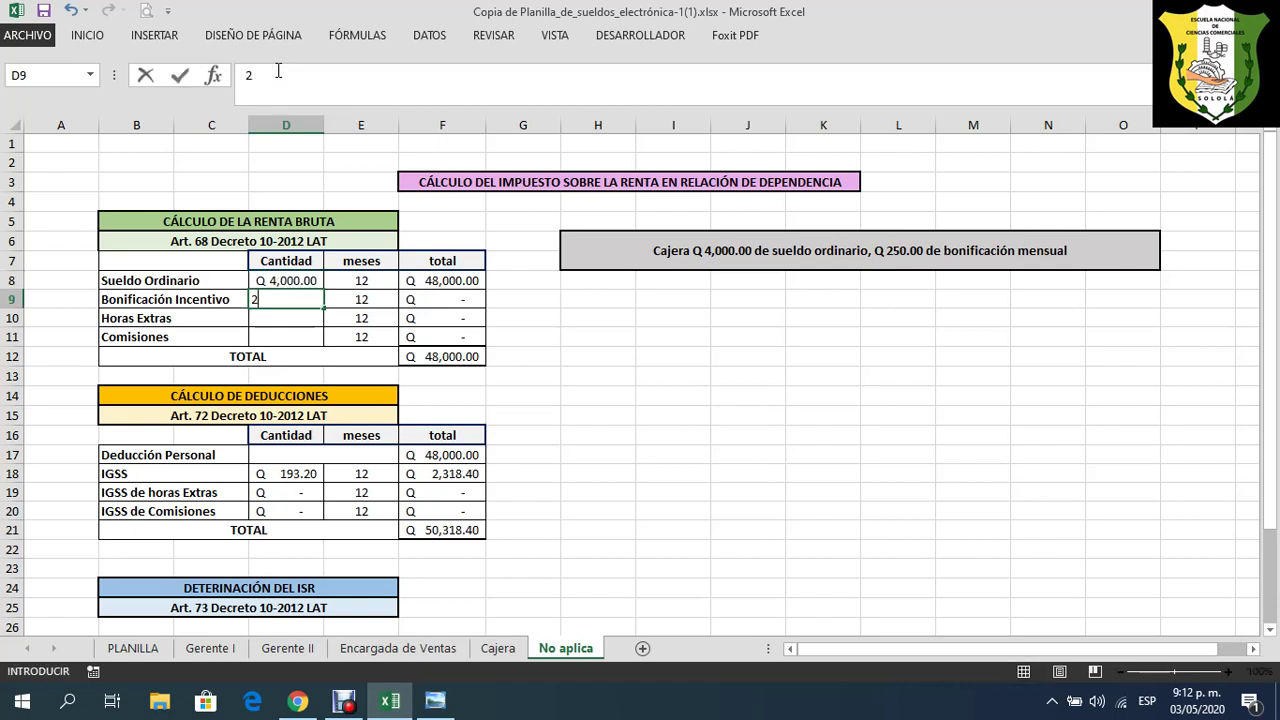
pyautogui.write('50')
pyautogui.press('Return')
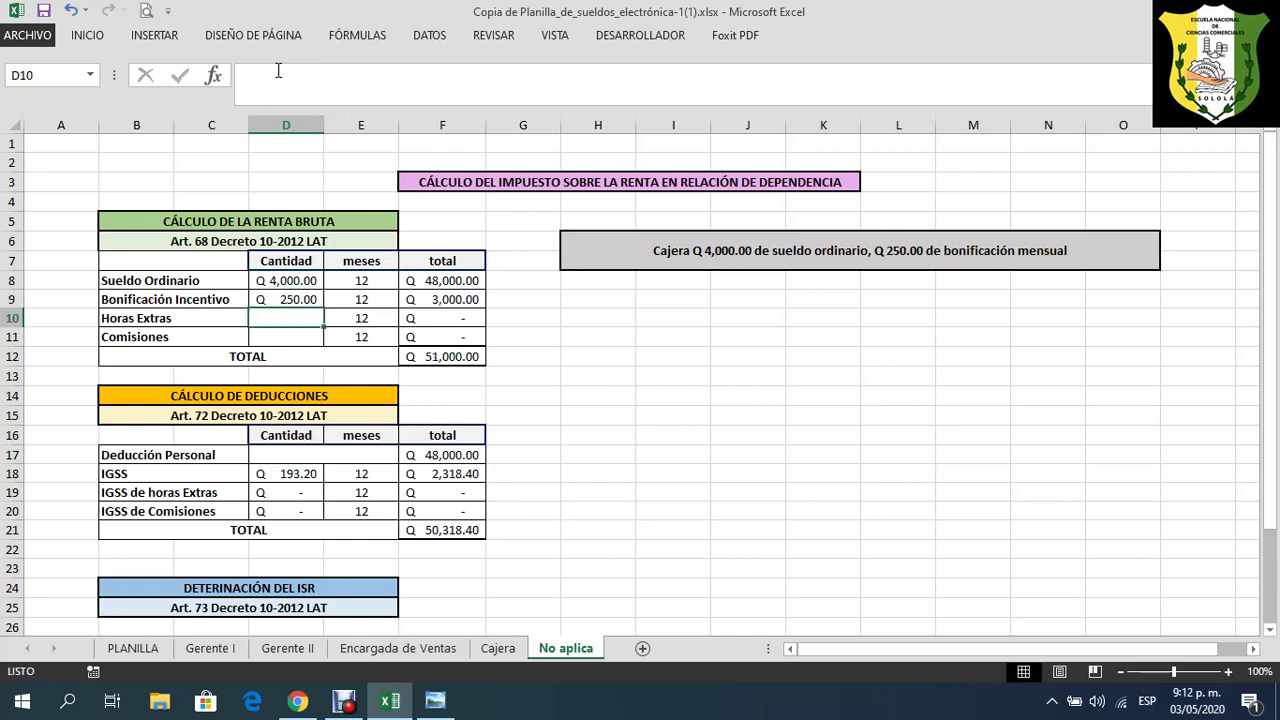
# - Check the ISR MENSUAL produced by the cashier's salary plus bonus, reviewing the Sueldo Ordinario and Bonificación Incentivo amounts
pyautogui.scroll(-4, 404, 416)
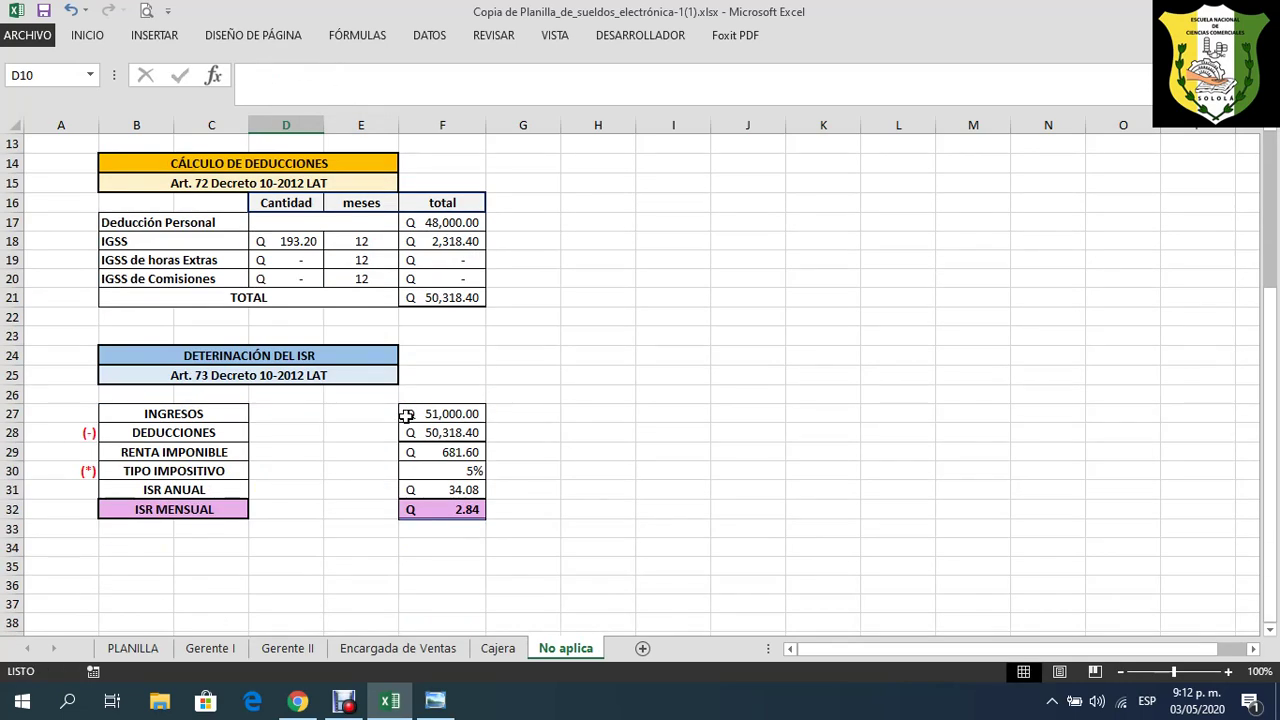
pyautogui.click(460, 510)
pyautogui.click(530, 510)
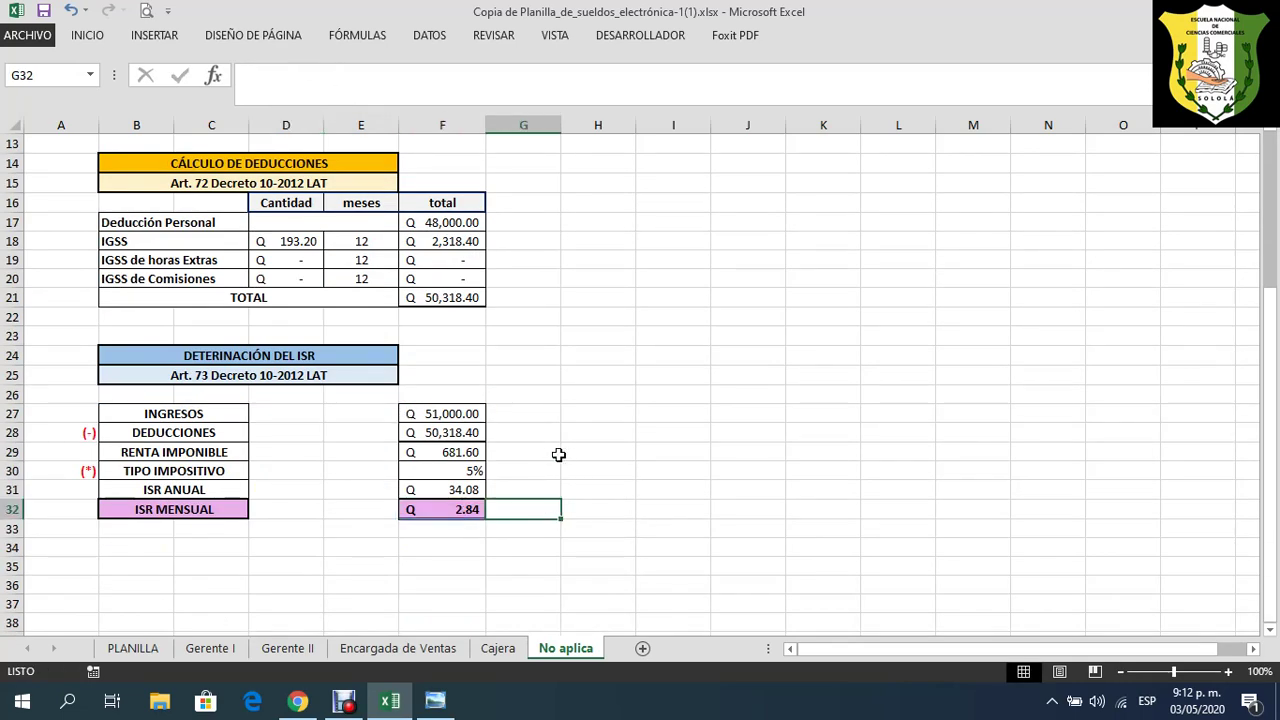
pyautogui.scroll(4, 547, 455)
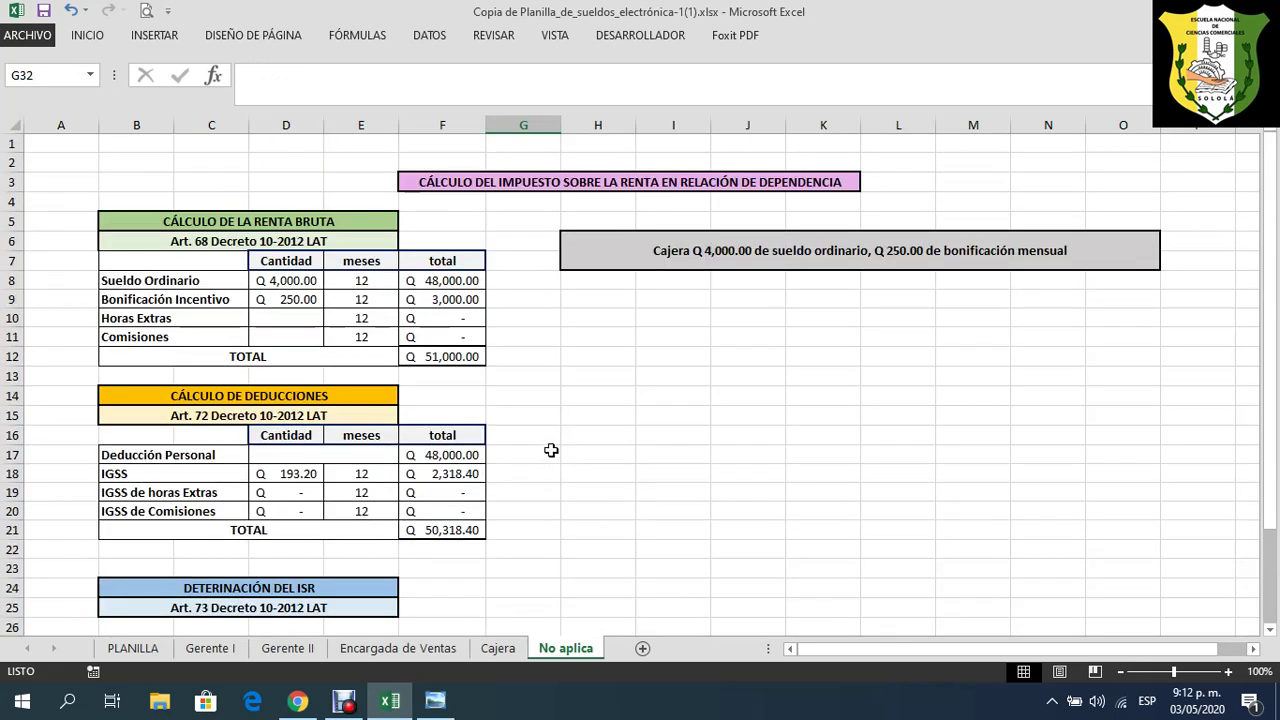
pyautogui.click(296, 281)
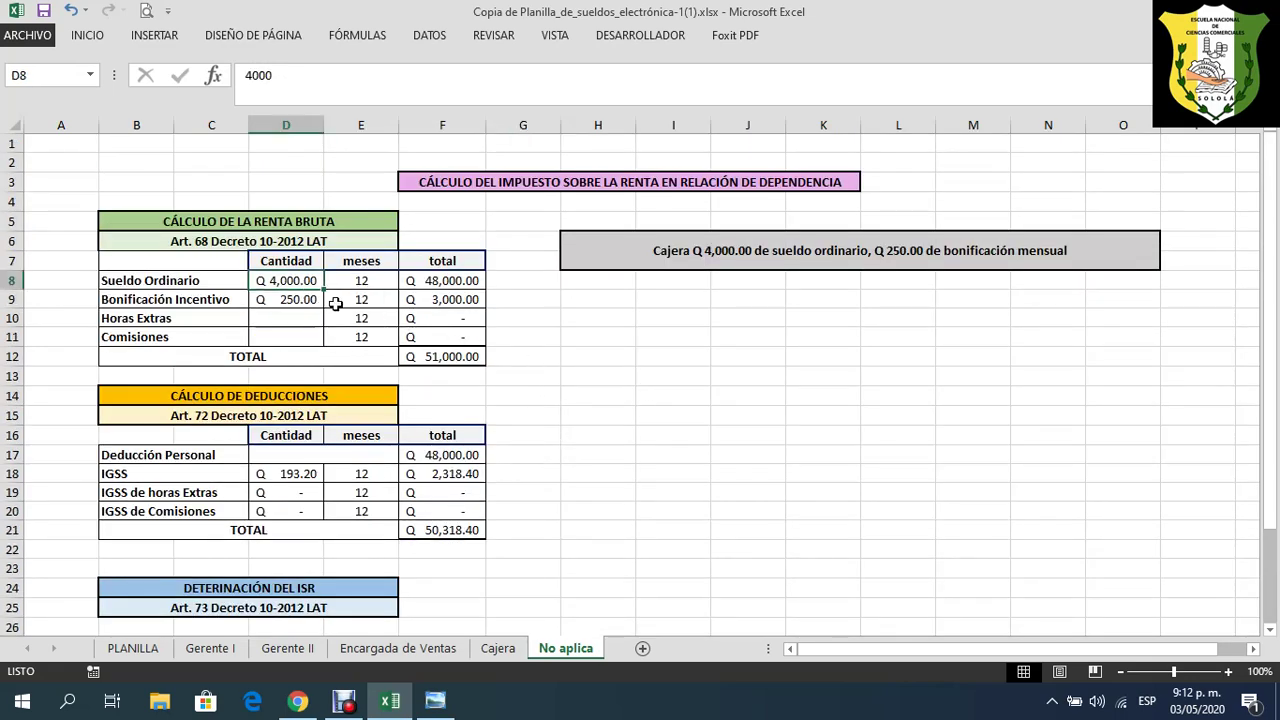
pyautogui.click(303, 299)
pyautogui.scroll(-3, 462, 518)
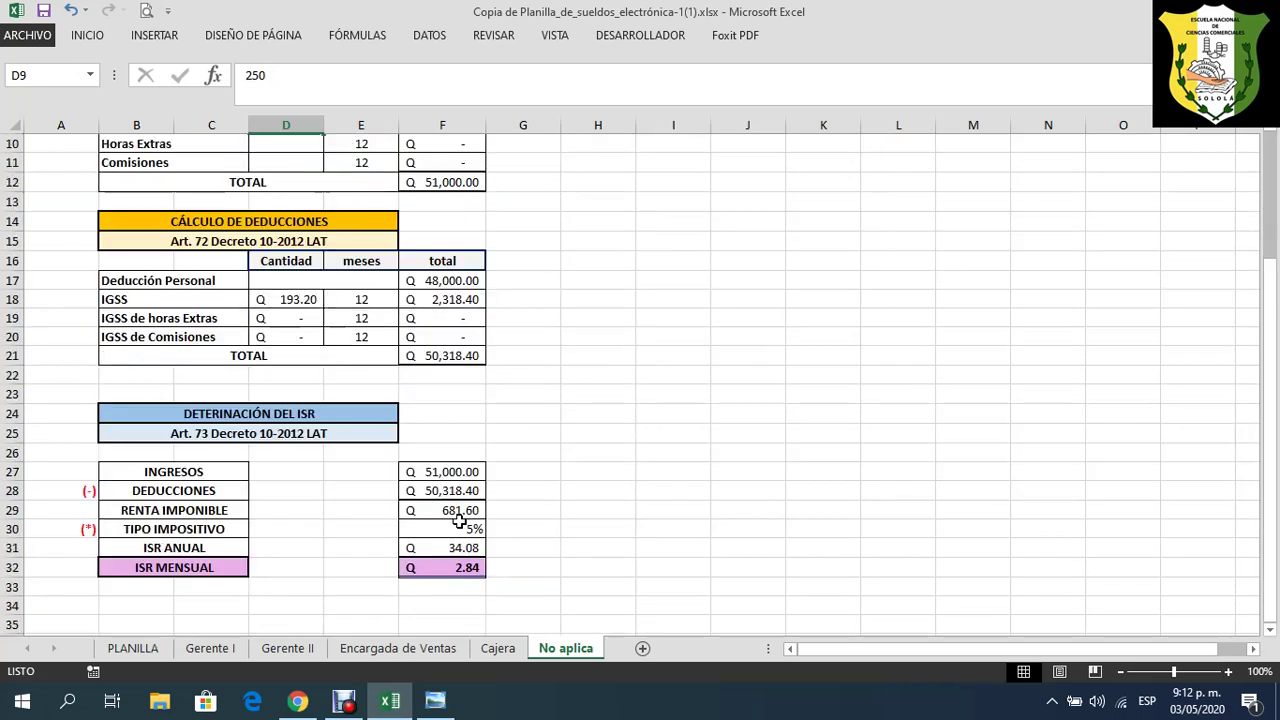
pyautogui.scroll(3, 606, 547)
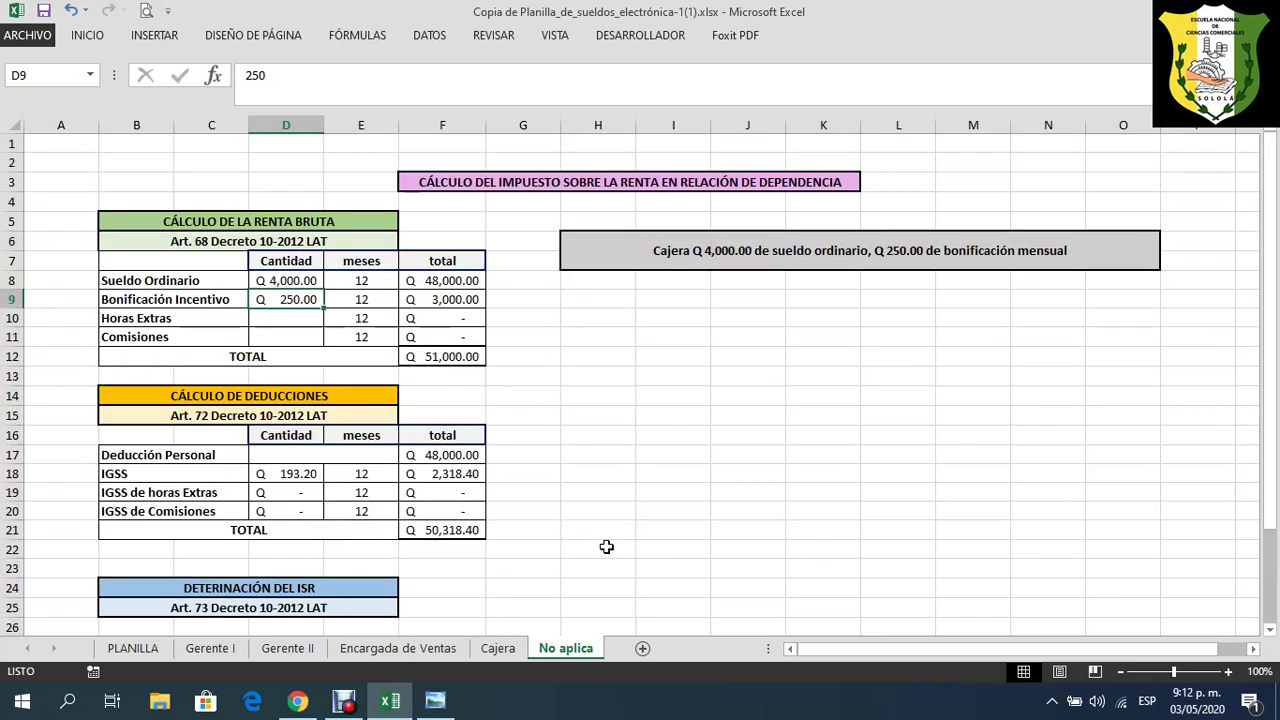
# - Try a monthly Sueldo Ordinario of 3900 in D8 and check total income, total deductions and ISR MENSUAL
pyautogui.click(291, 281)
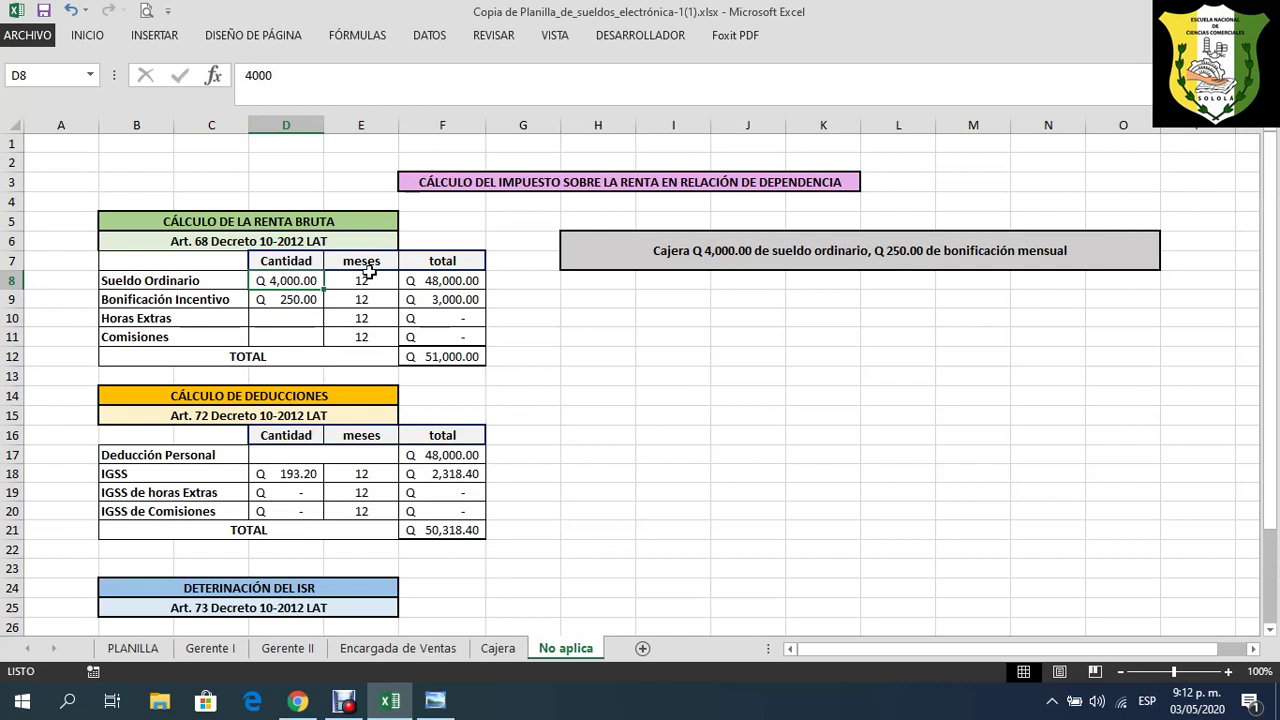
pyautogui.click(287, 70)
pyautogui.press('BackSpace')
pyautogui.press('BackSpace')
pyautogui.press('BackSpace')
pyautogui.press('BackSpace')
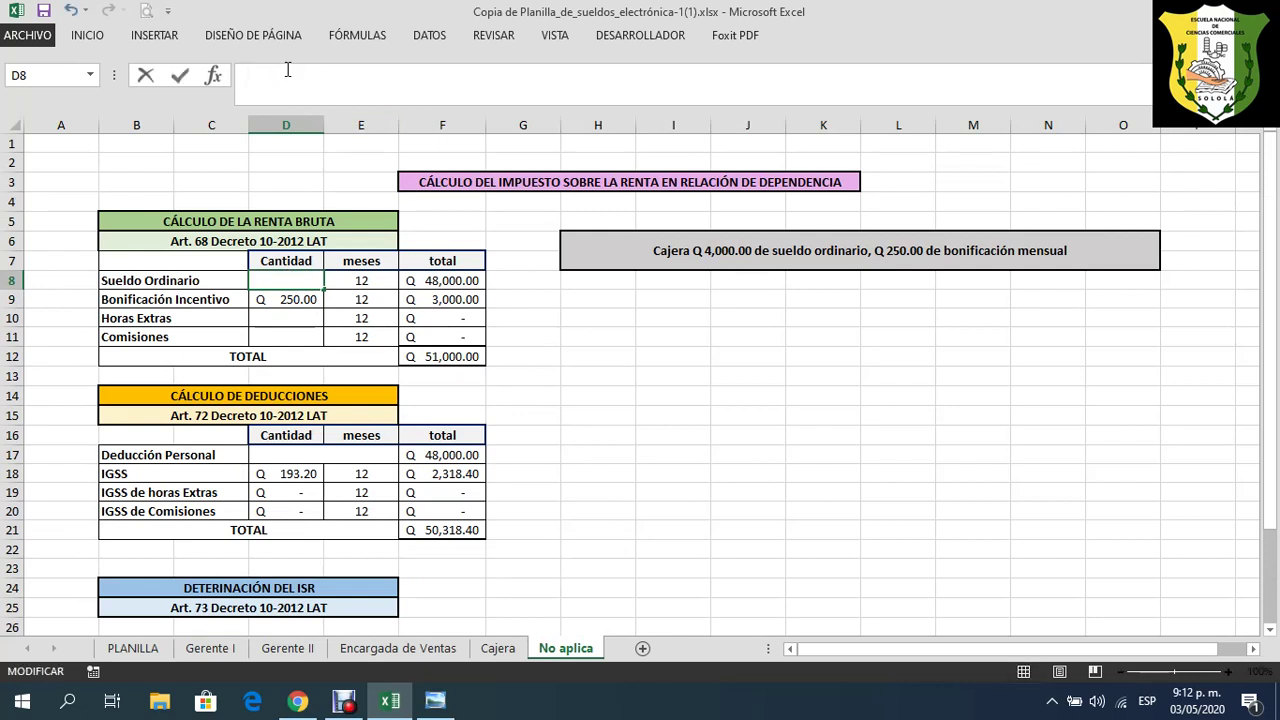
pyautogui.write('3900')
pyautogui.press('Return')
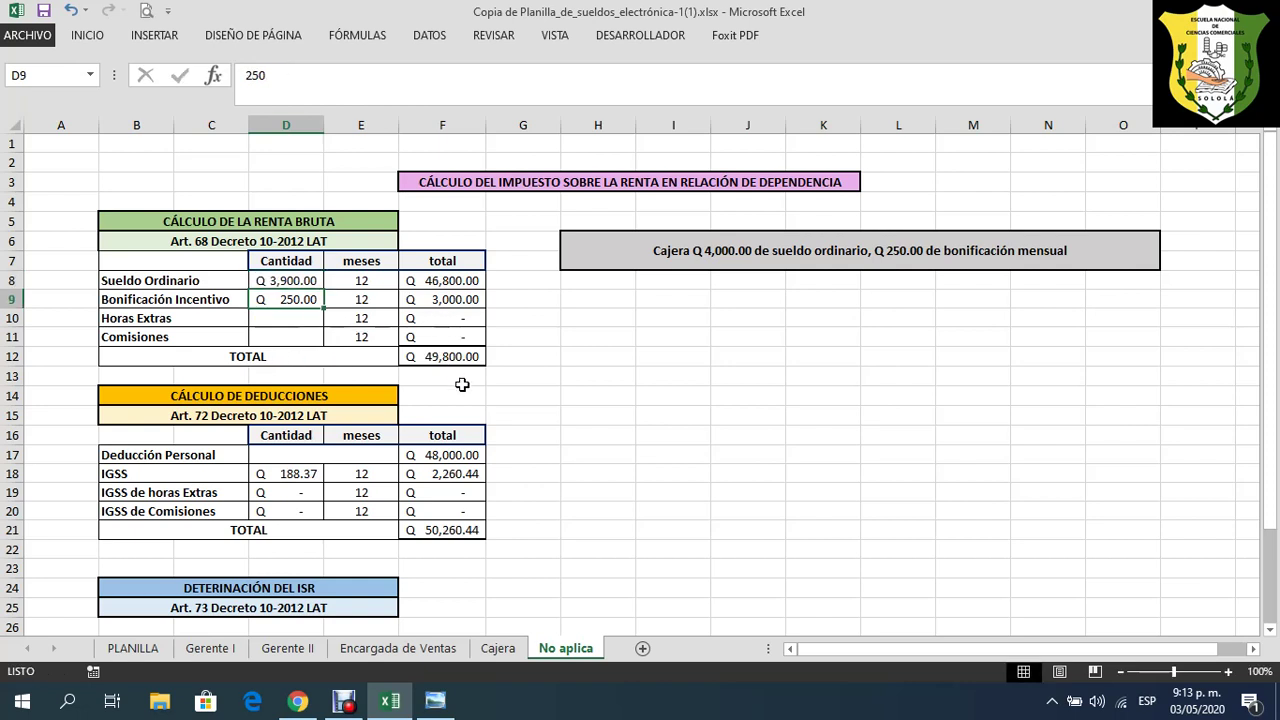
pyautogui.click(442, 356)
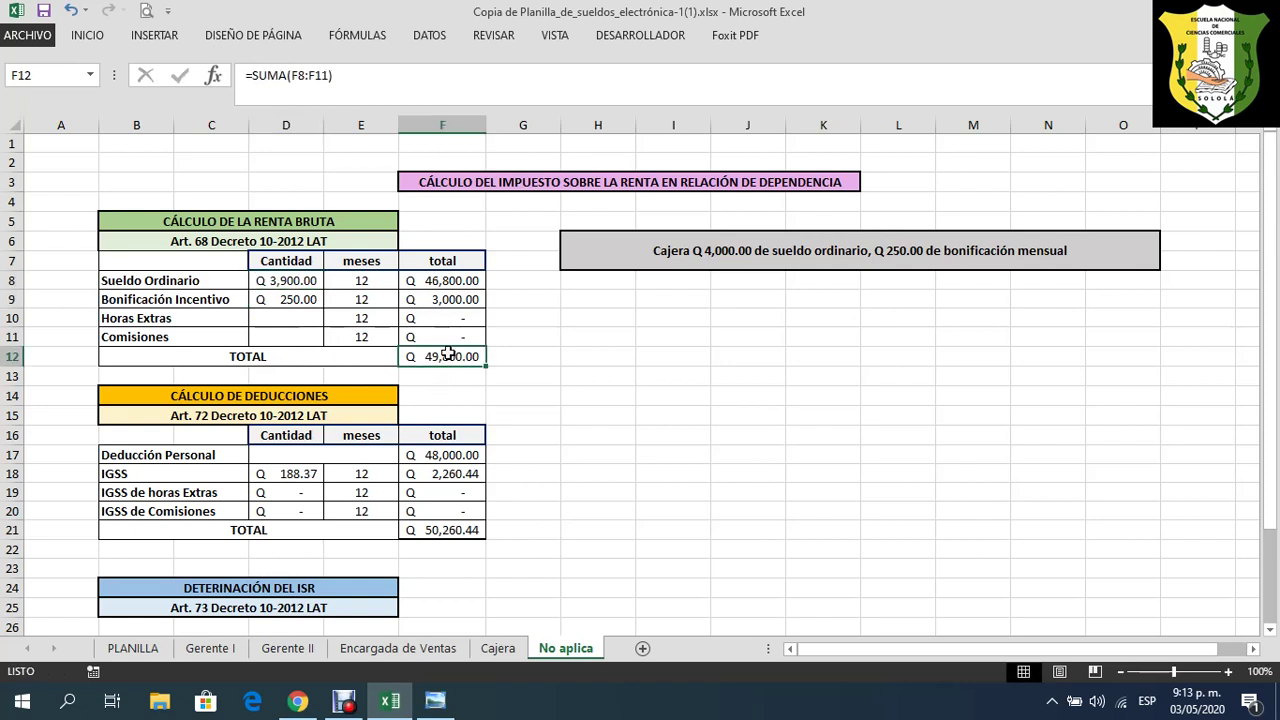
pyautogui.click(440, 531)
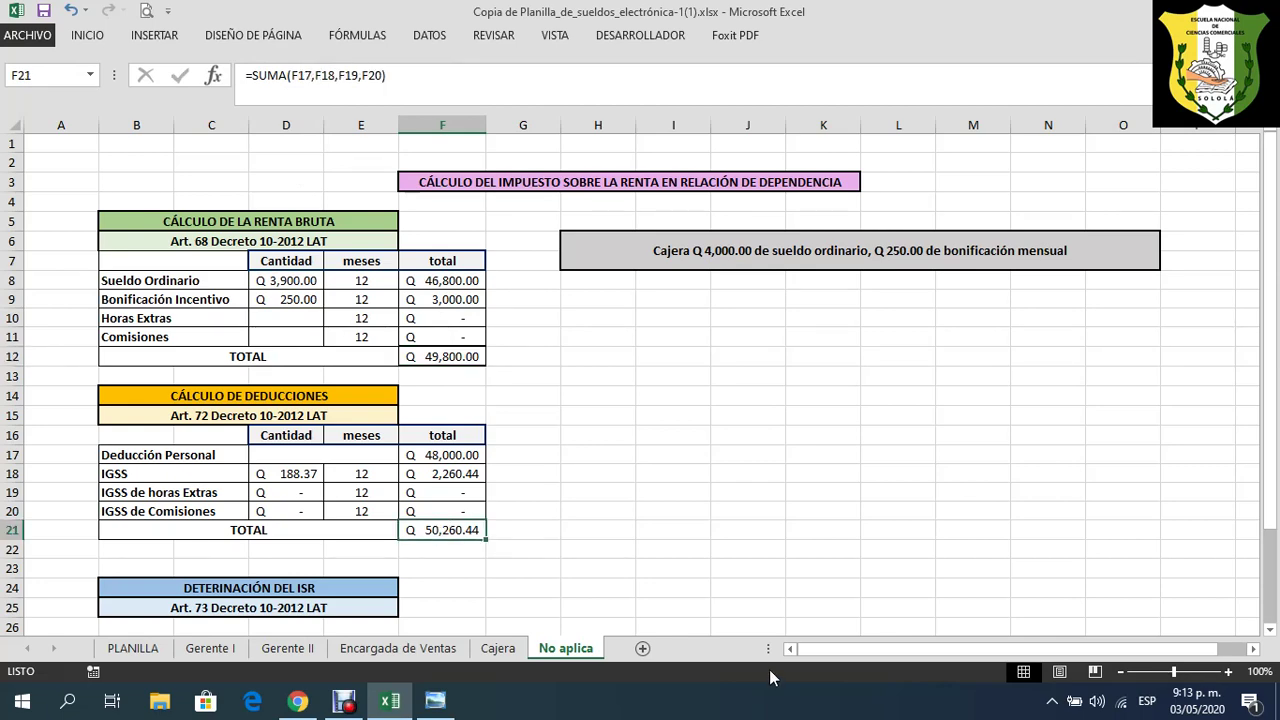
pyautogui.scroll(-4, 592, 566)
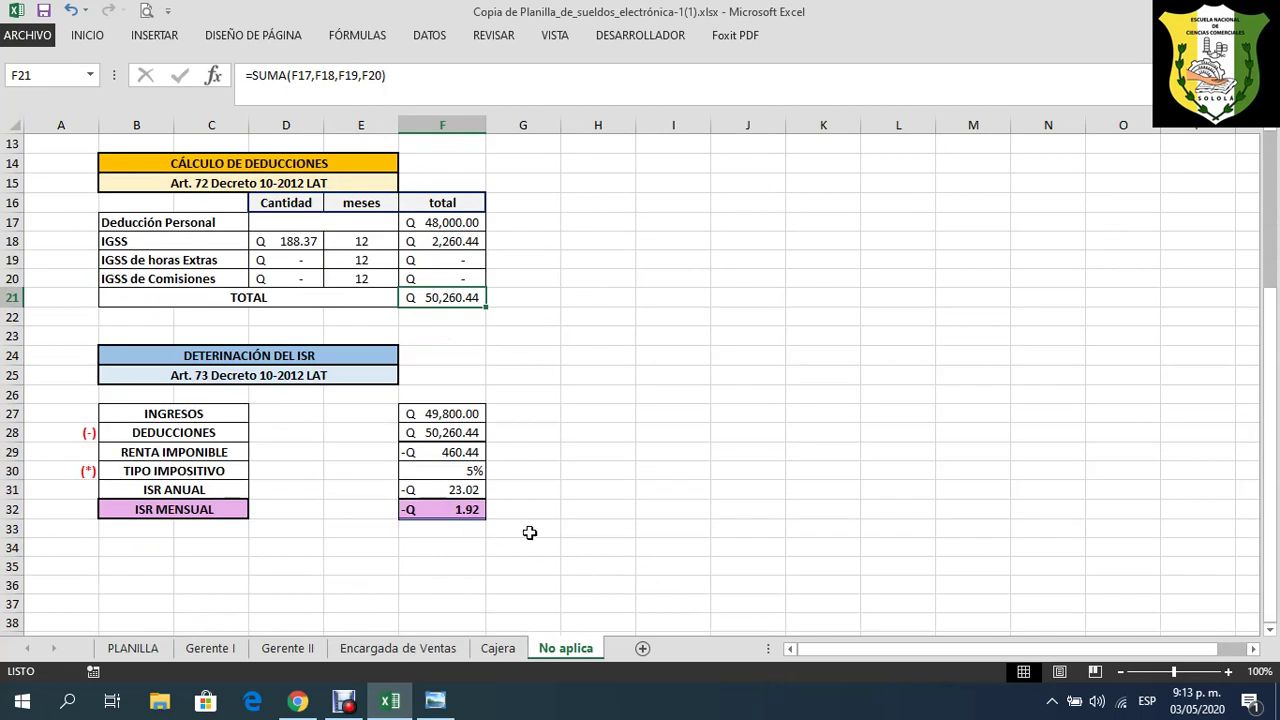
pyautogui.scroll(4, 566, 500)
# - Set the monthly Sueldo Ordinario in D8 to 3950 and check the resulting ISR MENSUAL and total income
pyautogui.click(300, 281)
pyautogui.click(289, 80)
pyautogui.press('BackSpace')
pyautogui.press('BackSpace')
pyautogui.write('50')
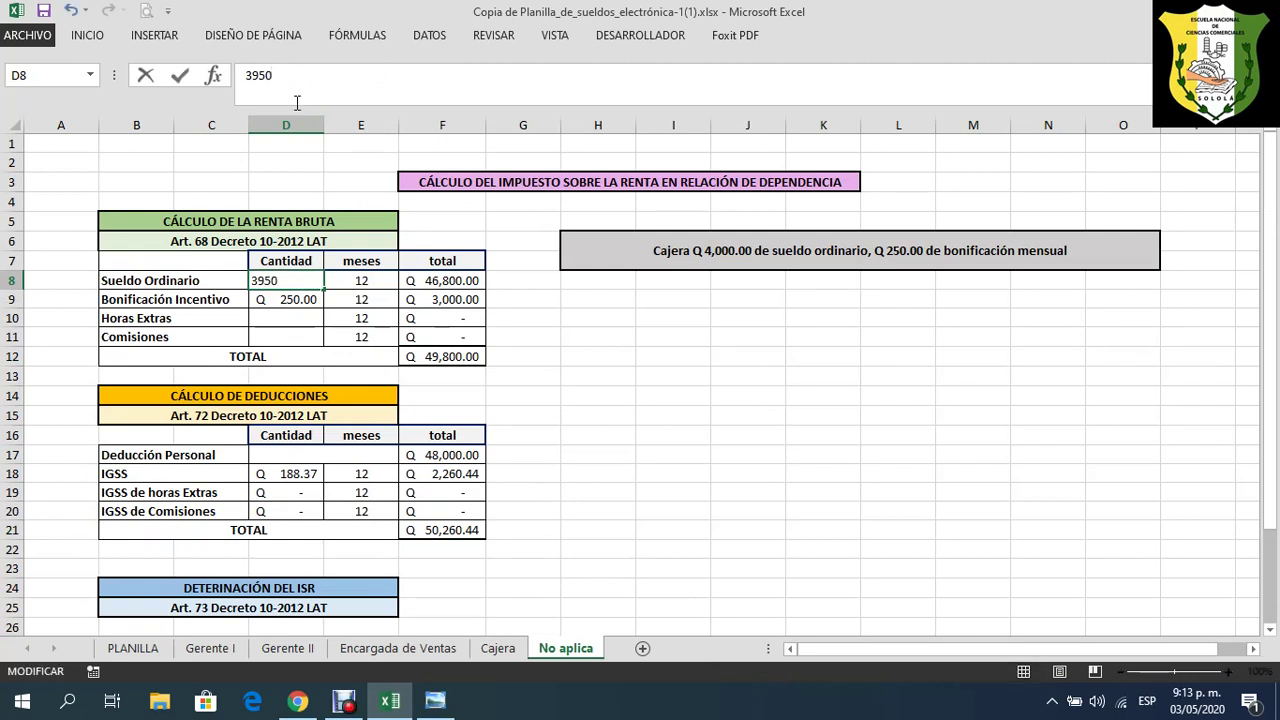
pyautogui.press('Return')
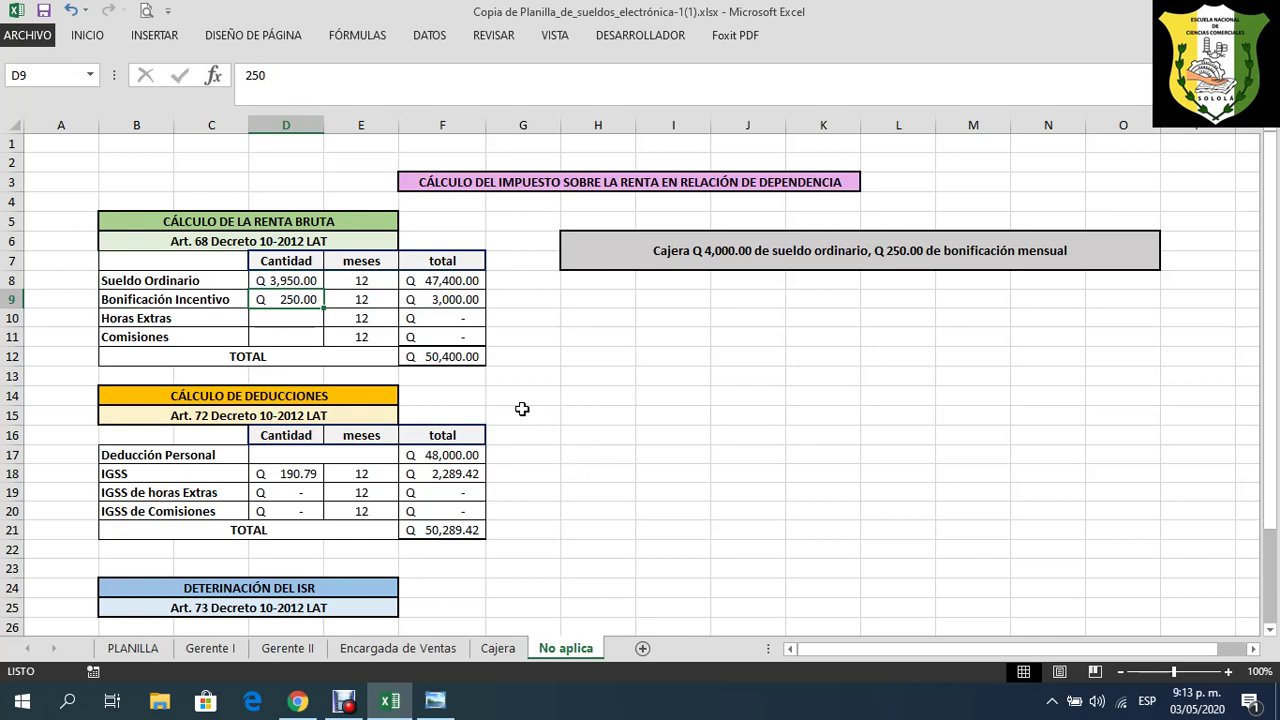
pyautogui.scroll(-5, 520, 410)
pyautogui.click(450, 452)
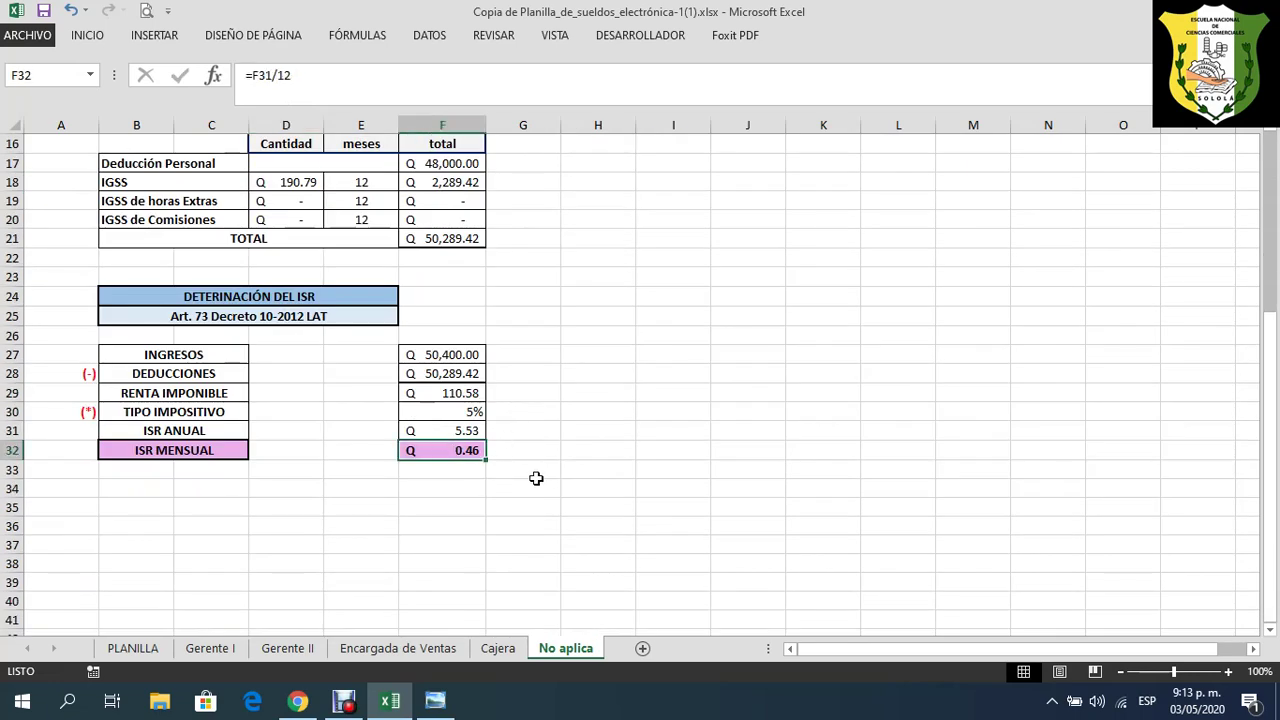
pyautogui.scroll(4, 580, 474)
pyautogui.click(445, 296)
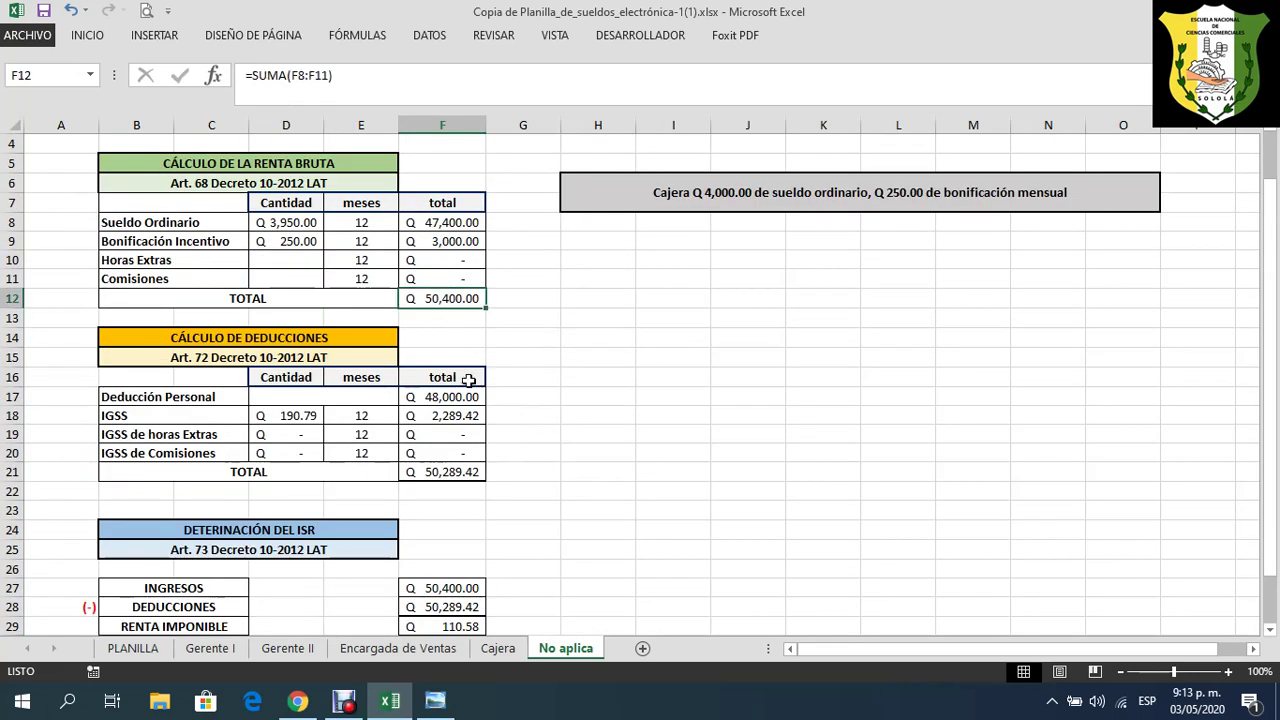
# - Check the total deductions, set the monthly Sueldo Ordinario in D8 to 4000 and review the resulting ISR MENSUAL
pyautogui.click(447, 472)
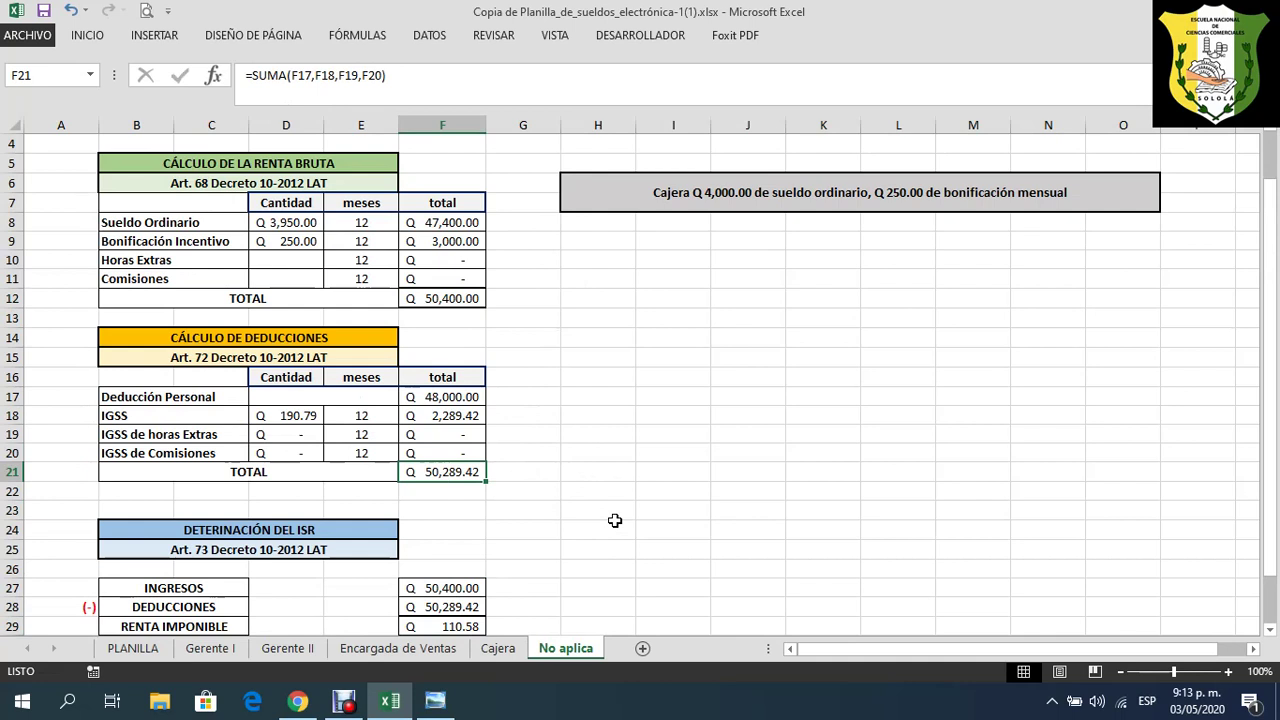
pyautogui.scroll(1, 615, 520)
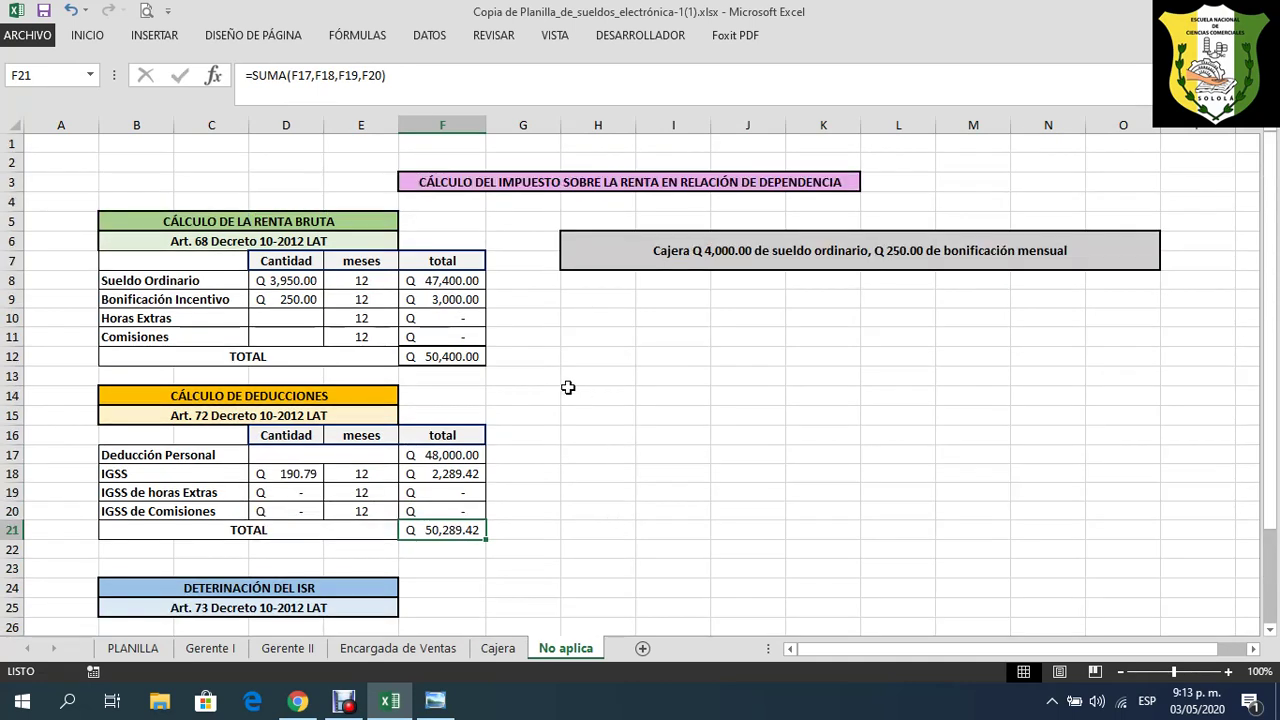
pyautogui.click(293, 284)
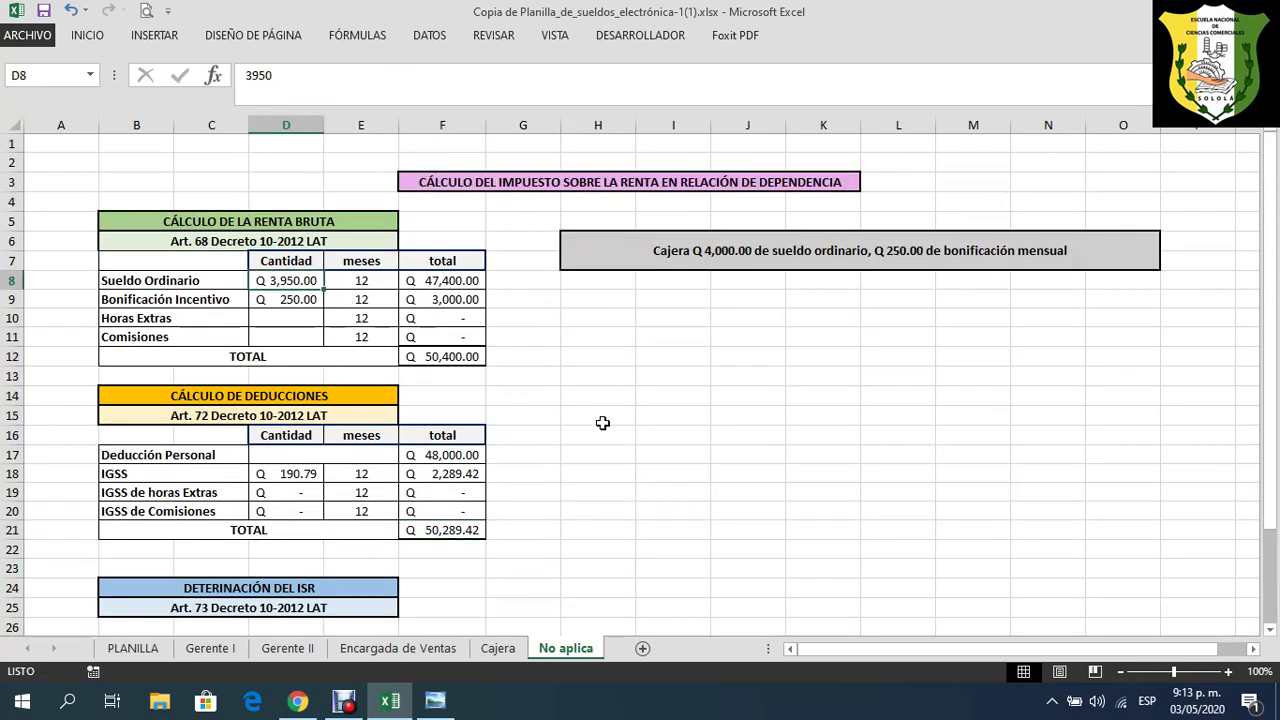
pyautogui.write('48,')
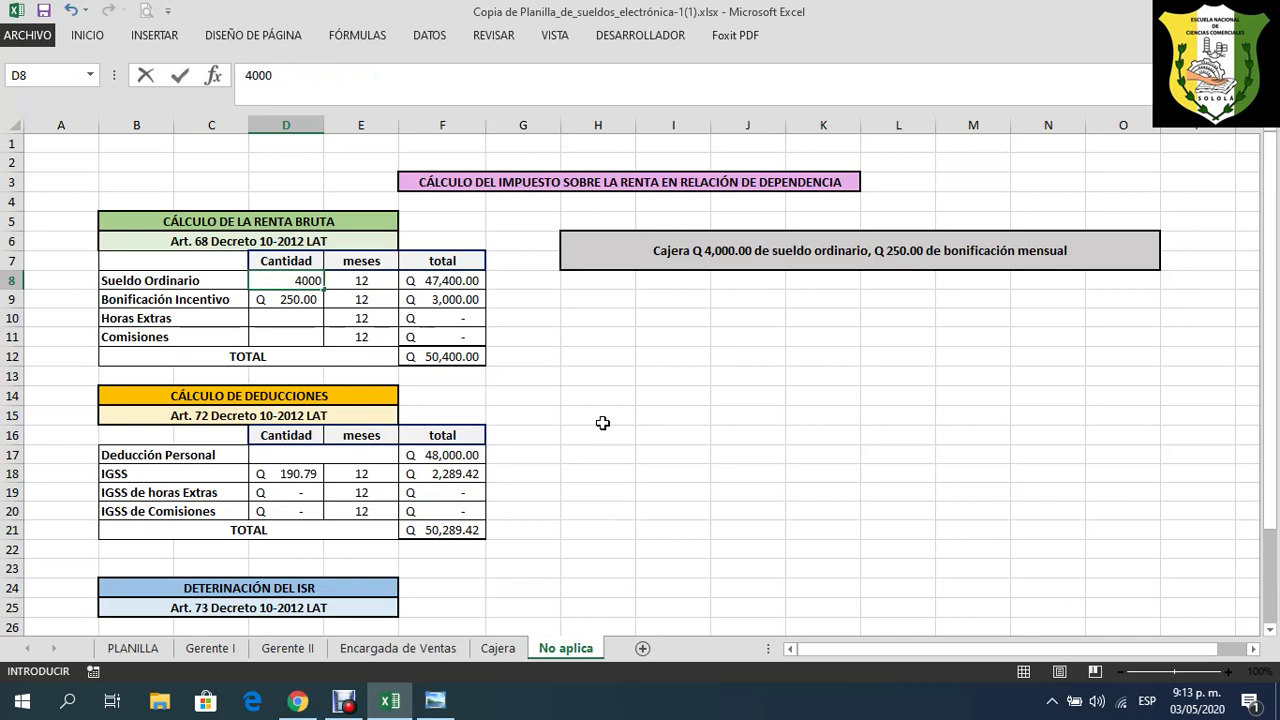
pyautogui.write('000')
pyautogui.press('Return')
pyautogui.scroll(-4, 763, 480)
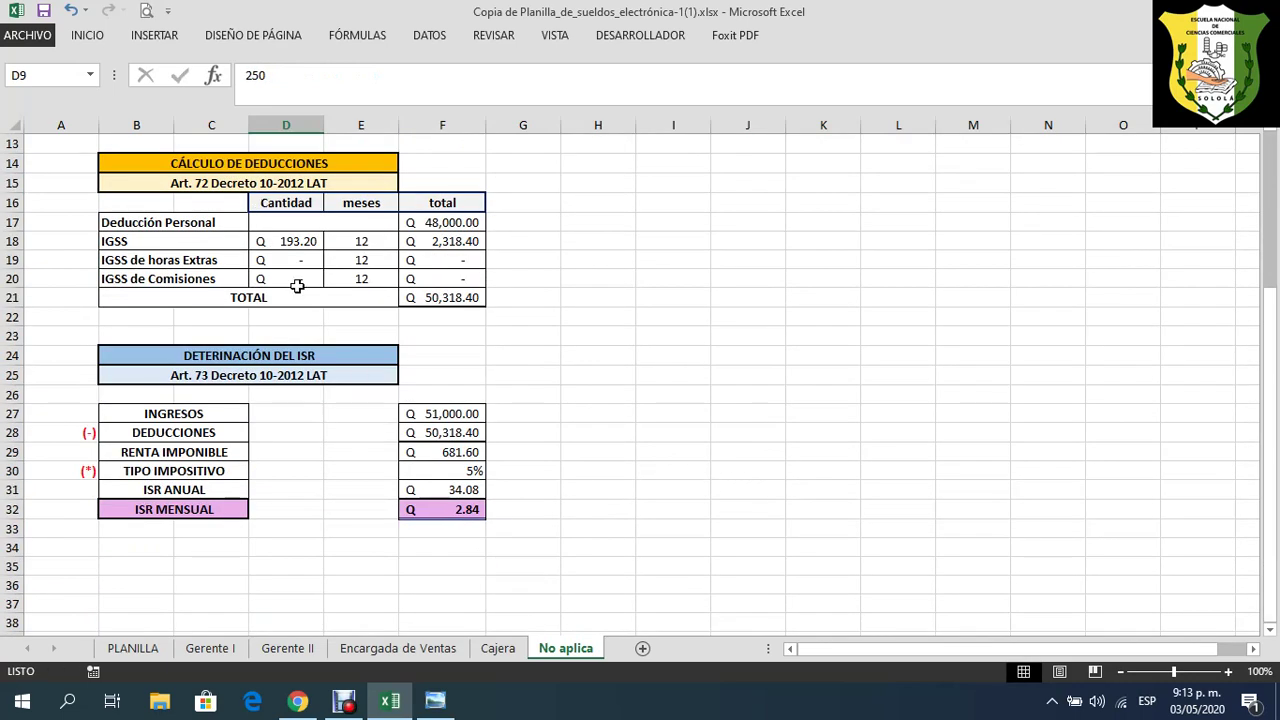
pyautogui.scroll(4, 297, 286)
pyautogui.scroll(-4, 571, 410)
# - Clear the monthly Bonificación Incentivo amount in D9 and check the effect on ISR MENSUAL
pyautogui.scroll(4, 603, 508)
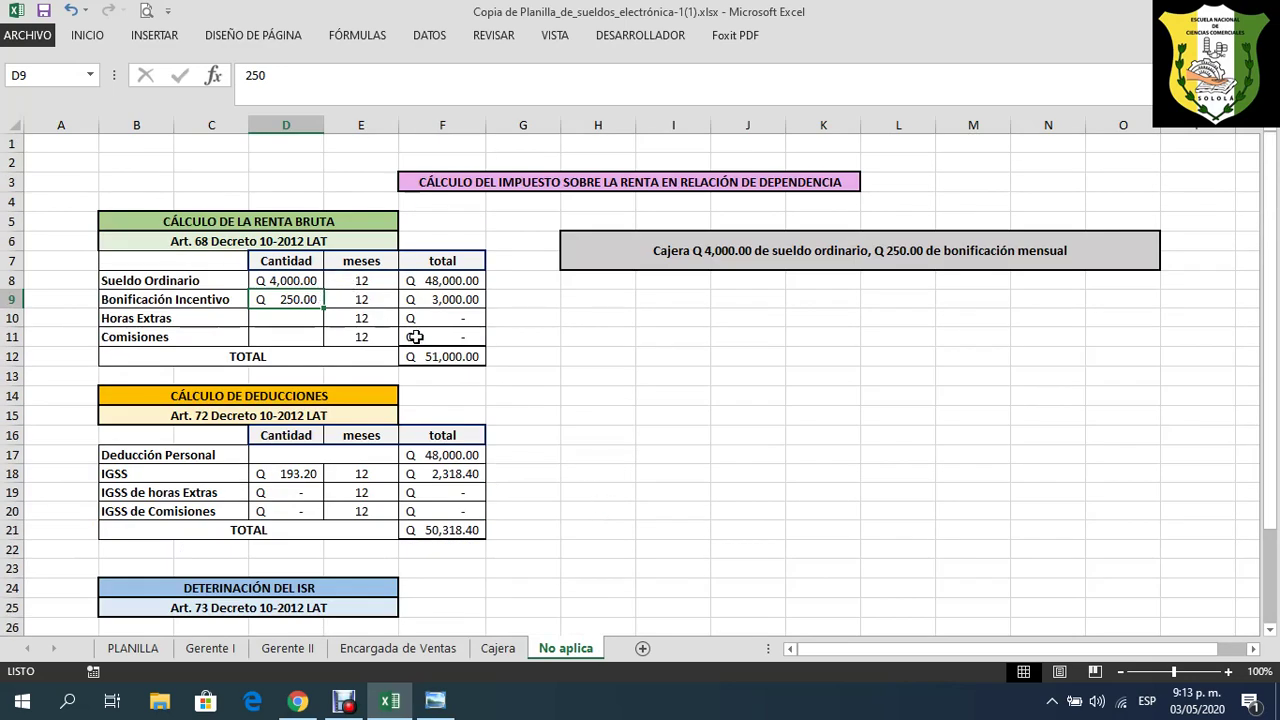
pyautogui.scroll(-4, 400, 370)
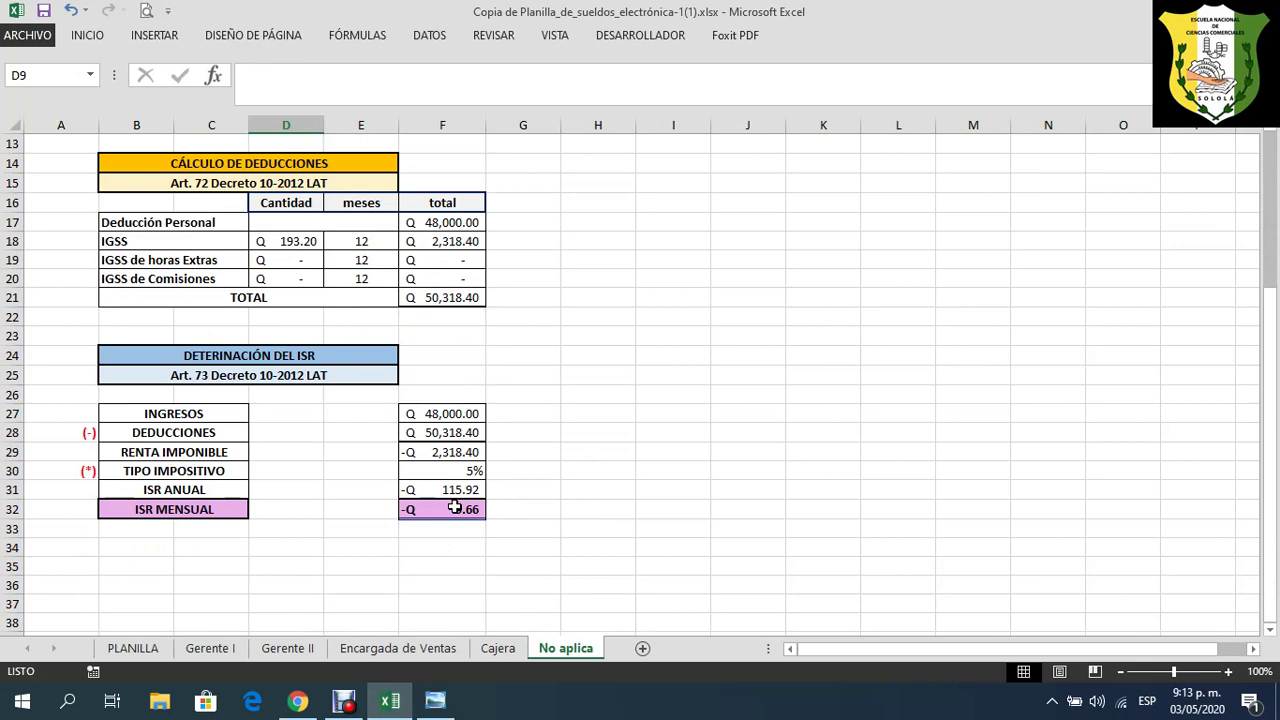
pyautogui.scroll(4, 534, 460)
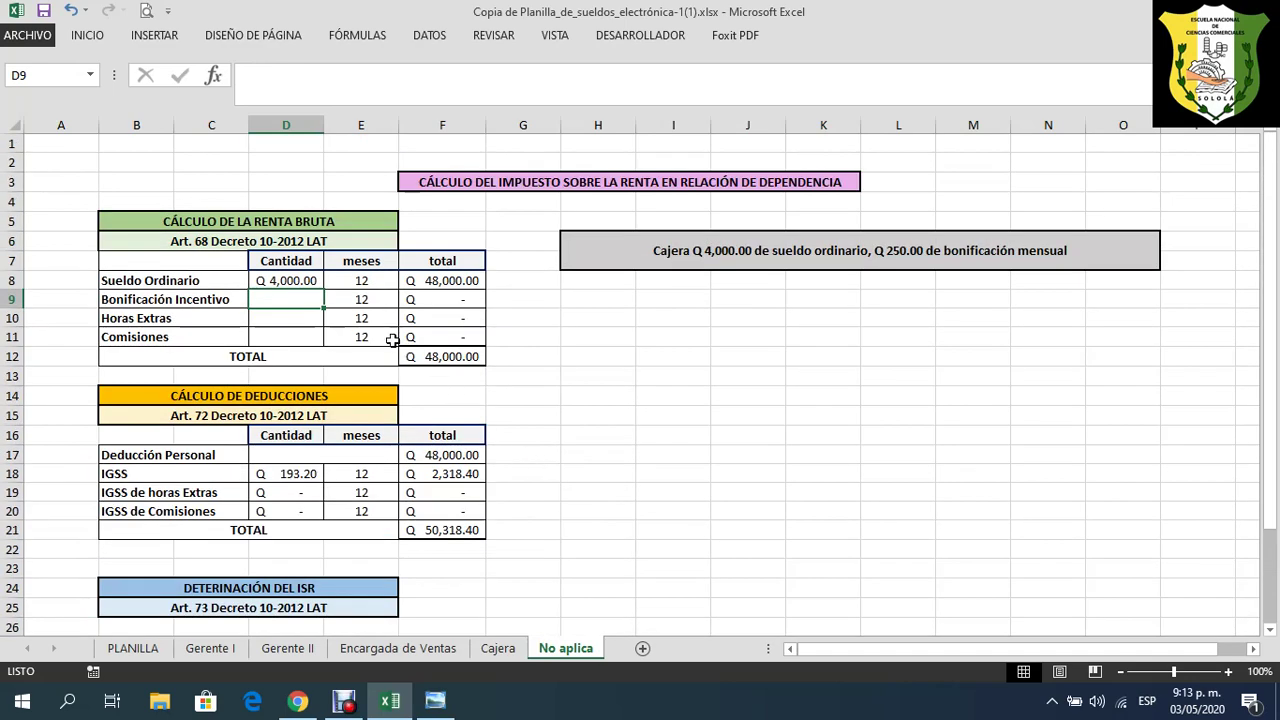
# - Try a monthly Sueldo Ordinario of 4300 in D8 without bonus and check the ISR MENSUAL
pyautogui.click(294, 276)
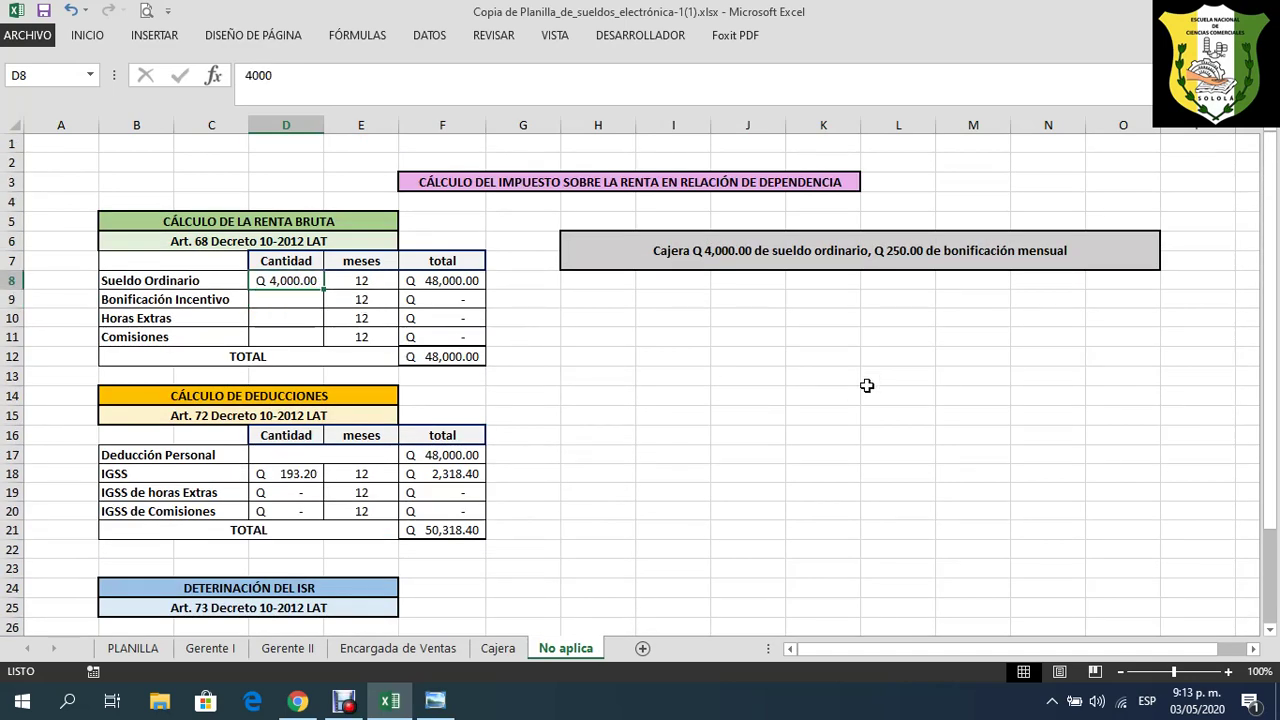
pyautogui.write('4300')
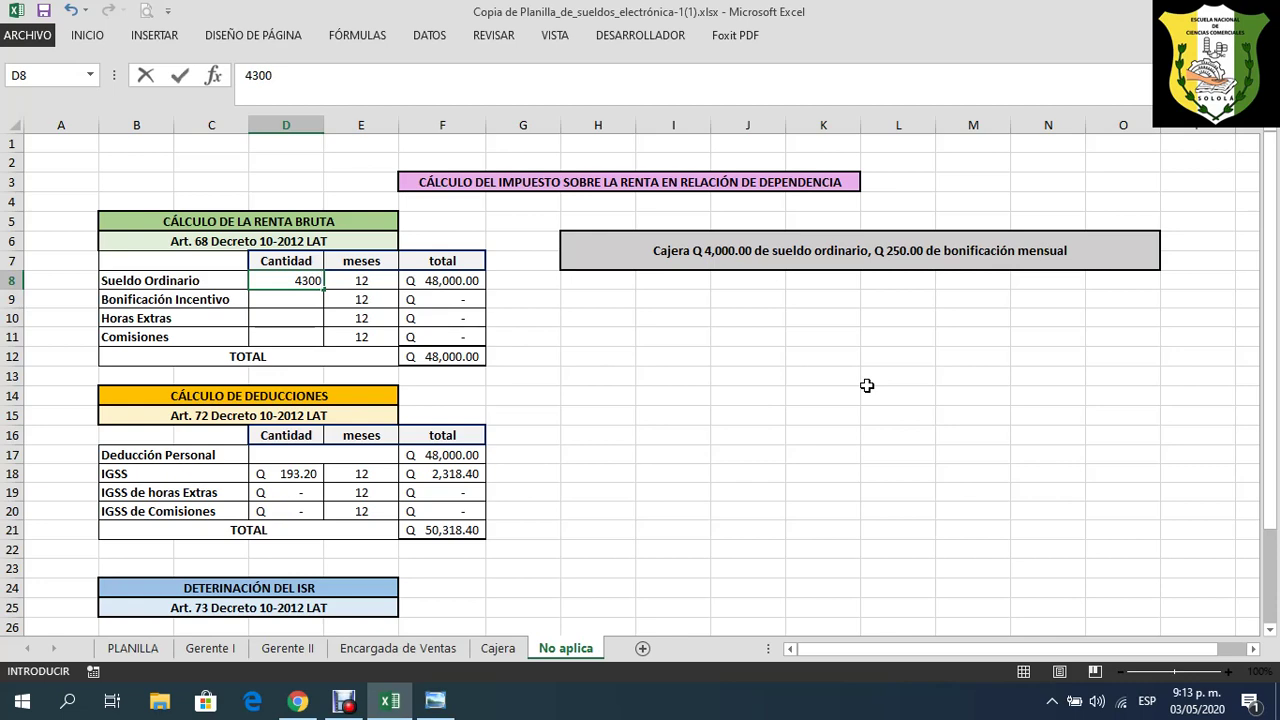
pyautogui.press('Return')
pyautogui.scroll(-3, 760, 522)
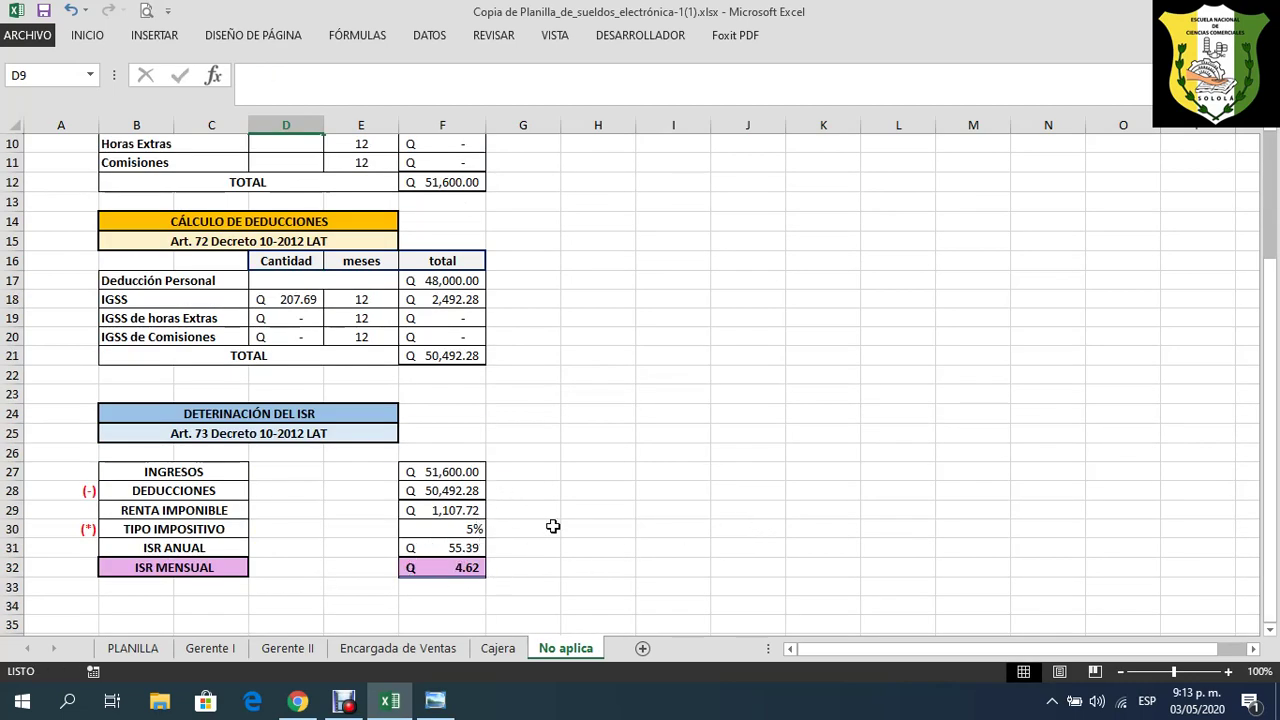
pyautogui.scroll(3, 552, 524)
# - Try a monthly Sueldo Ordinario of 4250 in D8 without bonus and check the ISR MENSUAL
pyautogui.click(298, 280)
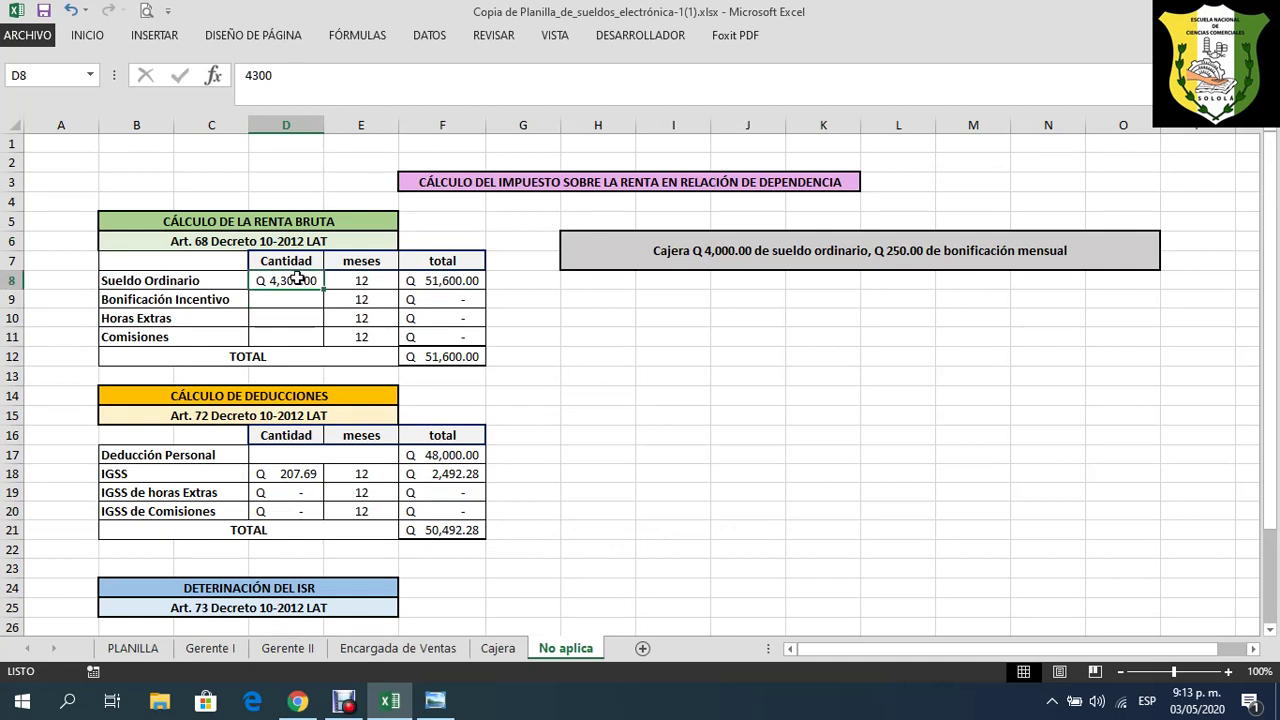
pyautogui.write('42')
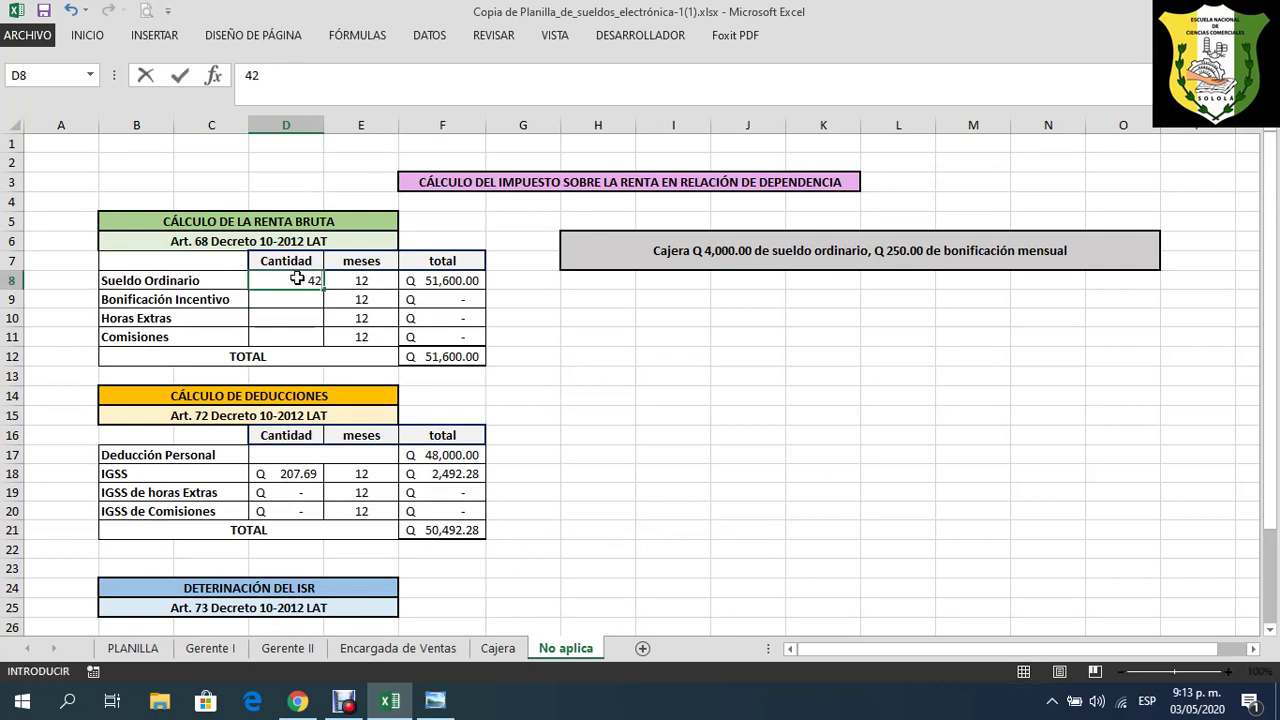
pyautogui.write('50')
pyautogui.press('Return')
pyautogui.scroll(-4, 454, 376)
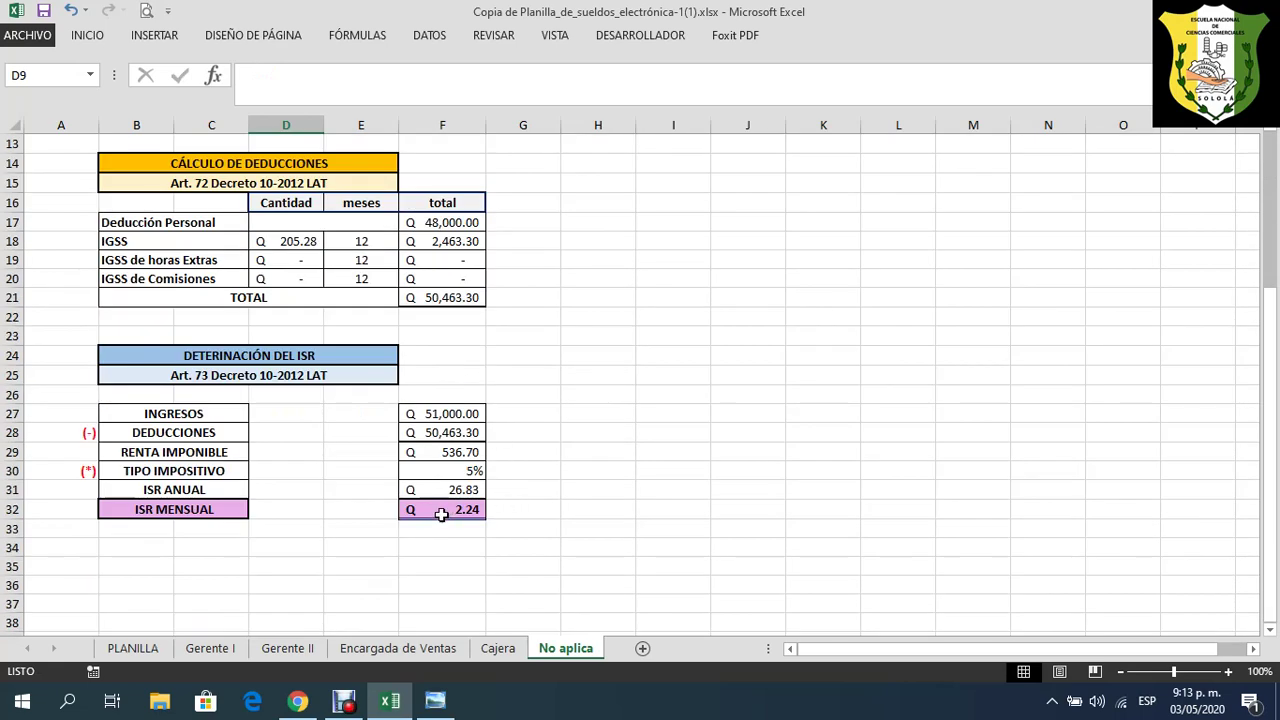
pyautogui.scroll(1, 506, 470)
pyautogui.scroll(3, 506, 470)
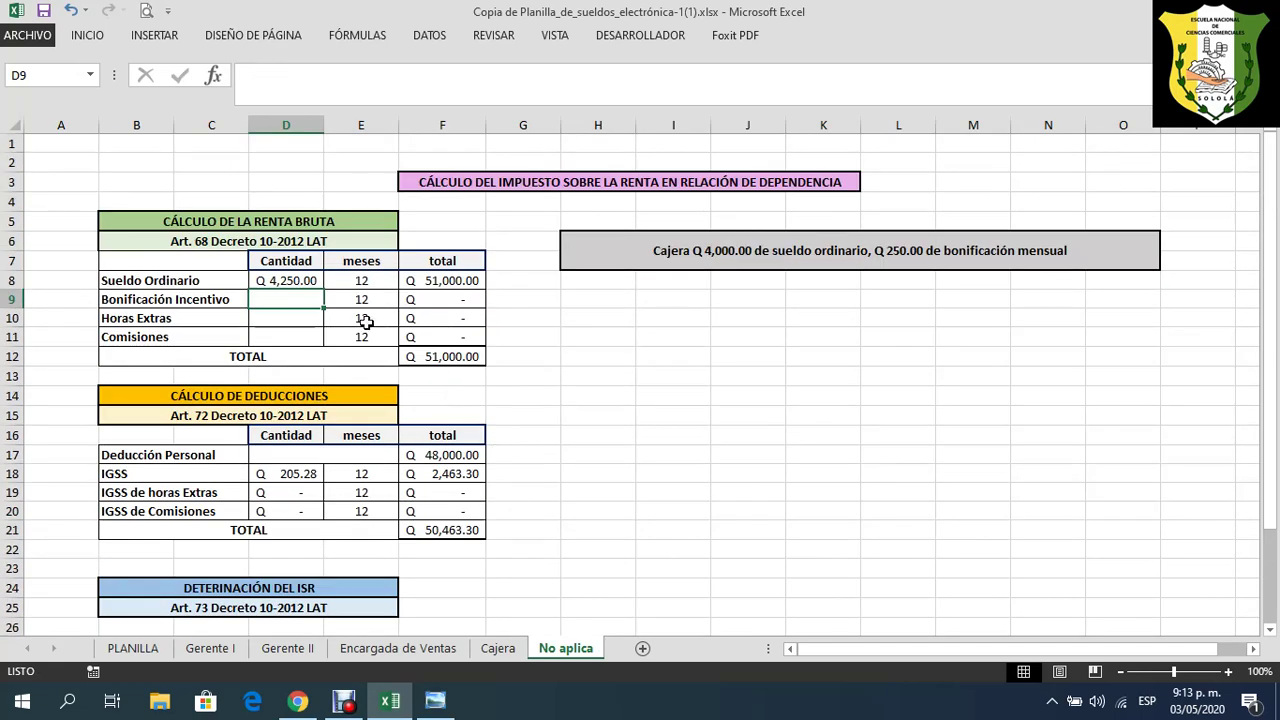
# - Set the monthly Sueldo Ordinario in D8 to 4200 and check ISR MENSUAL, total income and total deductions
pyautogui.click(306, 279)
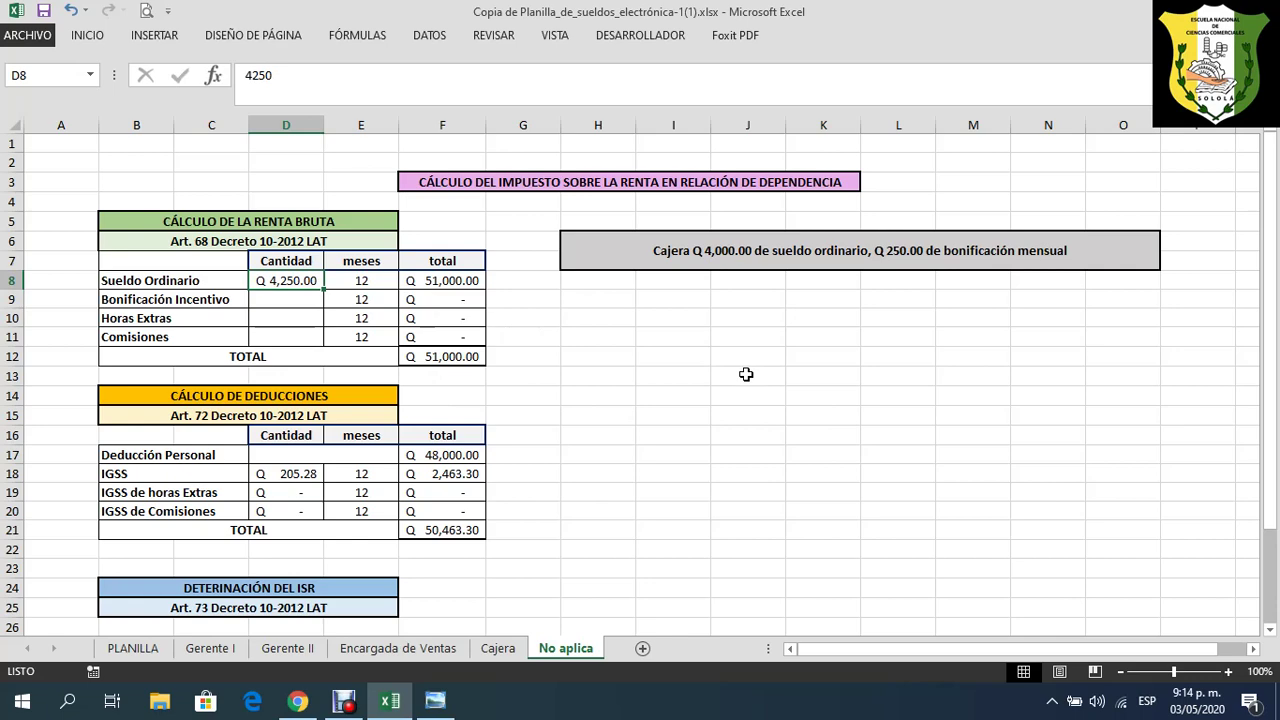
pyautogui.write('4200')
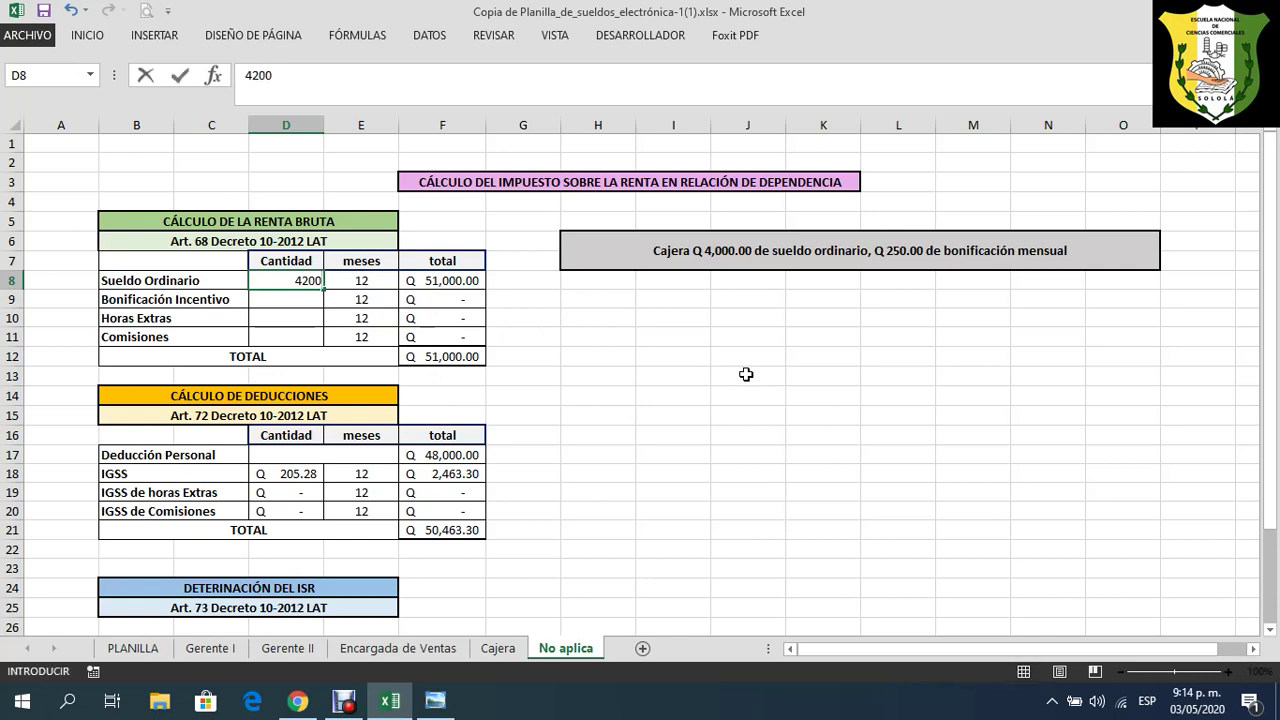
pyautogui.press('Return')
pyautogui.scroll(-4, 746, 374)
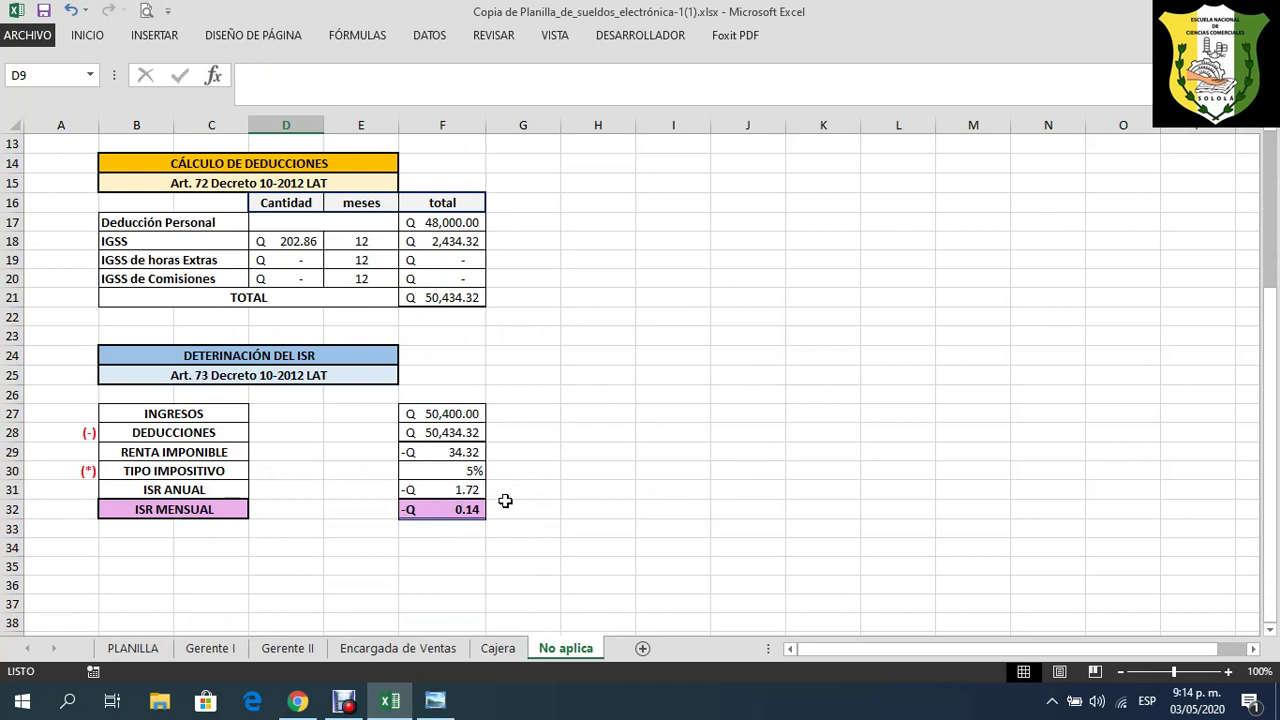
pyautogui.scroll(2, 503, 505)
pyautogui.click(463, 237)
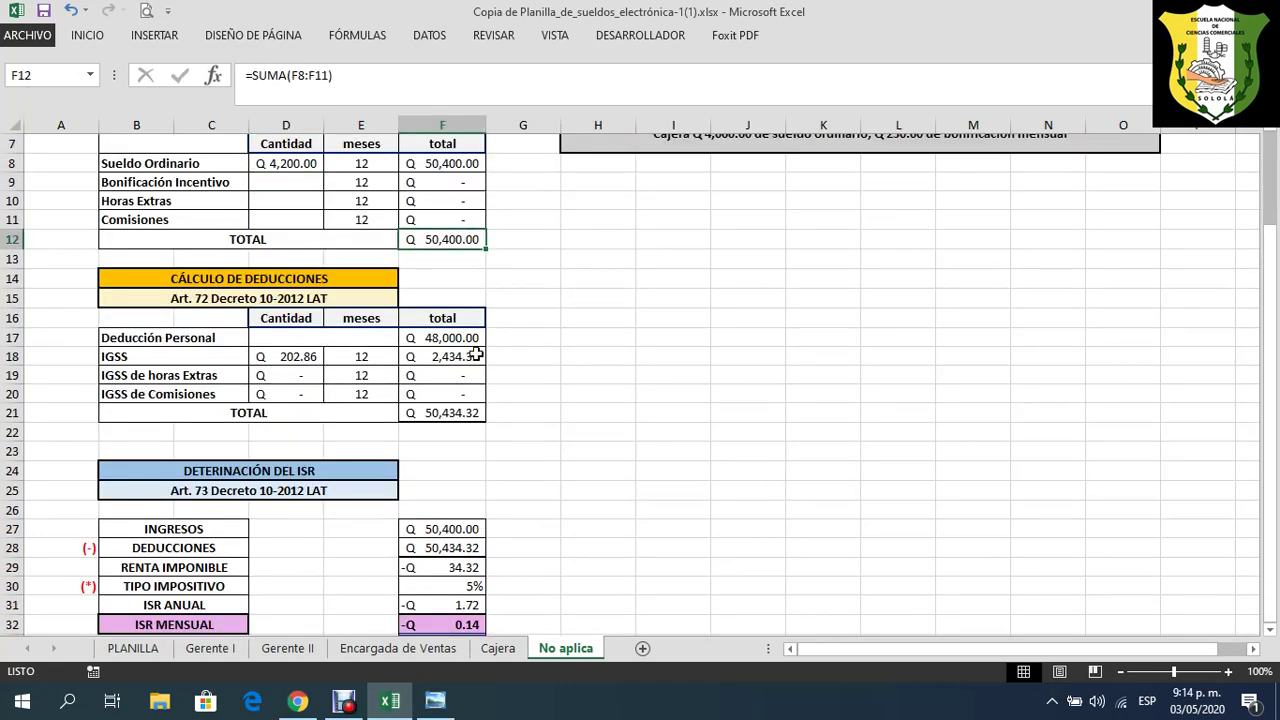
pyautogui.click(468, 413)
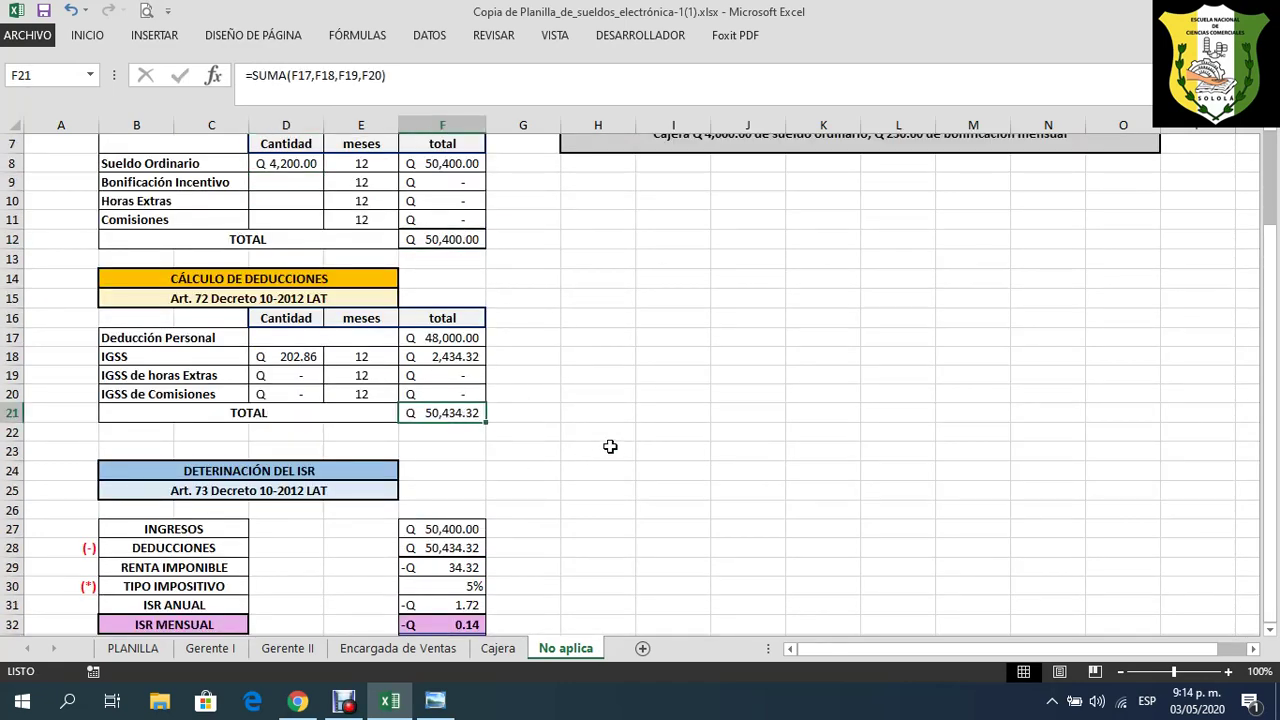
pyautogui.scroll(2, 610, 446)
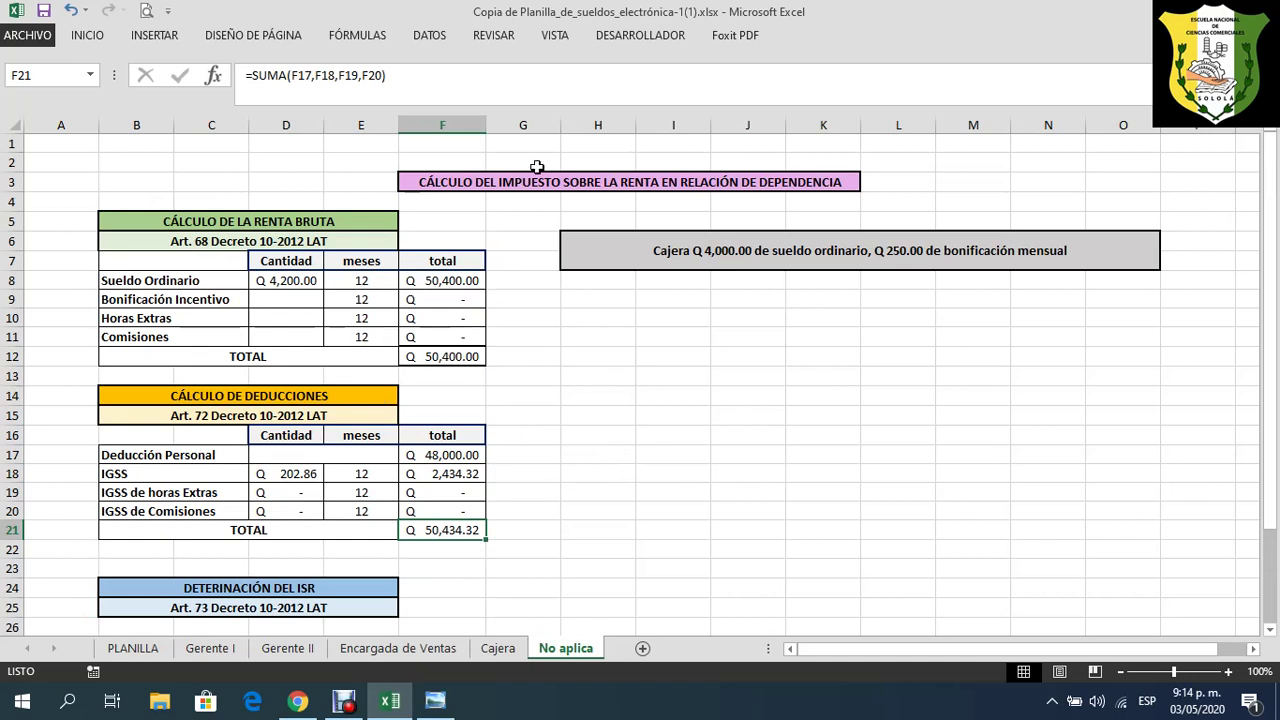
# - Hide the gridlines on the No aplica sheet and look over its ISR determination
pyautogui.click(554, 36)
pyautogui.click(258, 100)
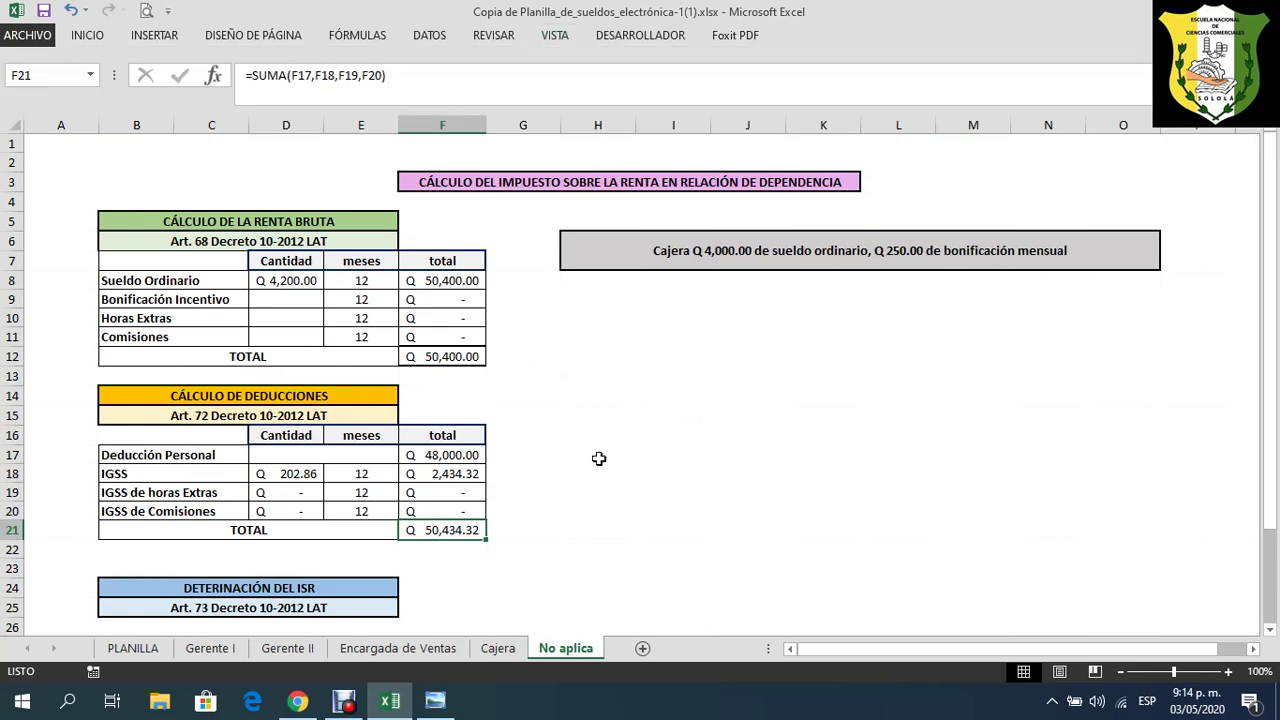
pyautogui.scroll(-3, 598, 457)
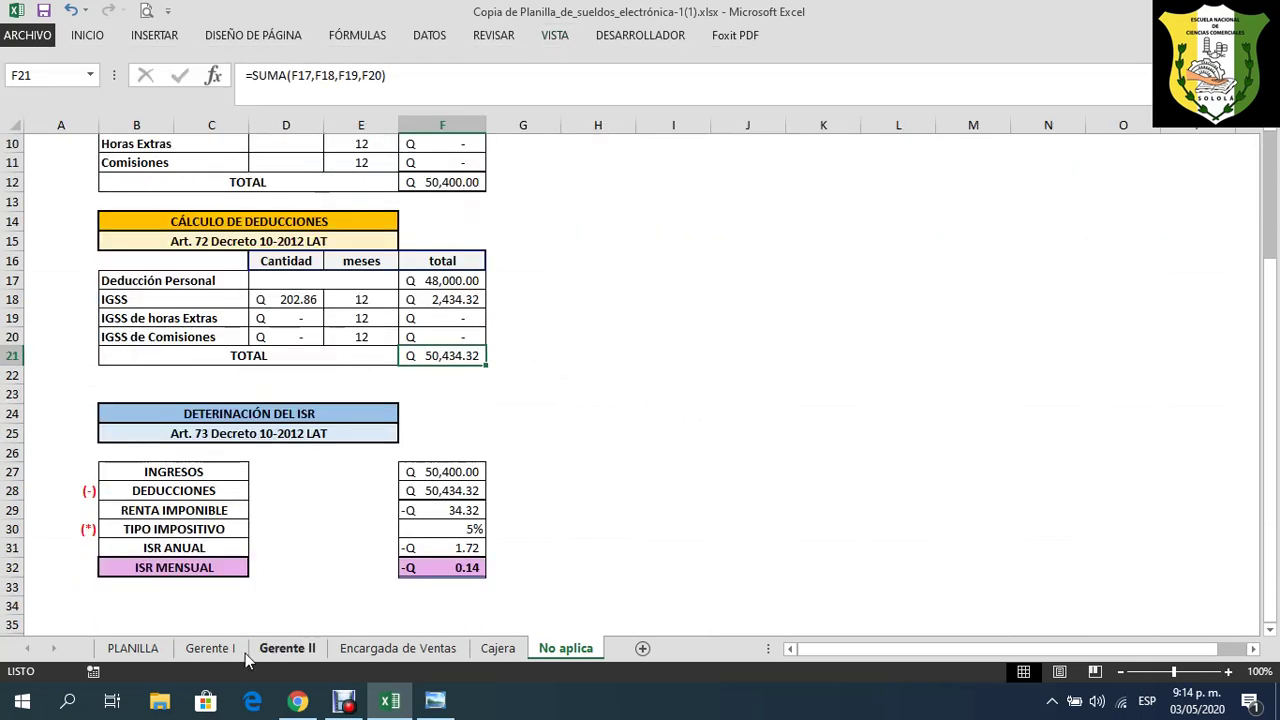
# - Review the ISR determination on the Gerente I sheet, examining the TIPO IMPOSITIVO formula in F30
pyautogui.click(210, 648)
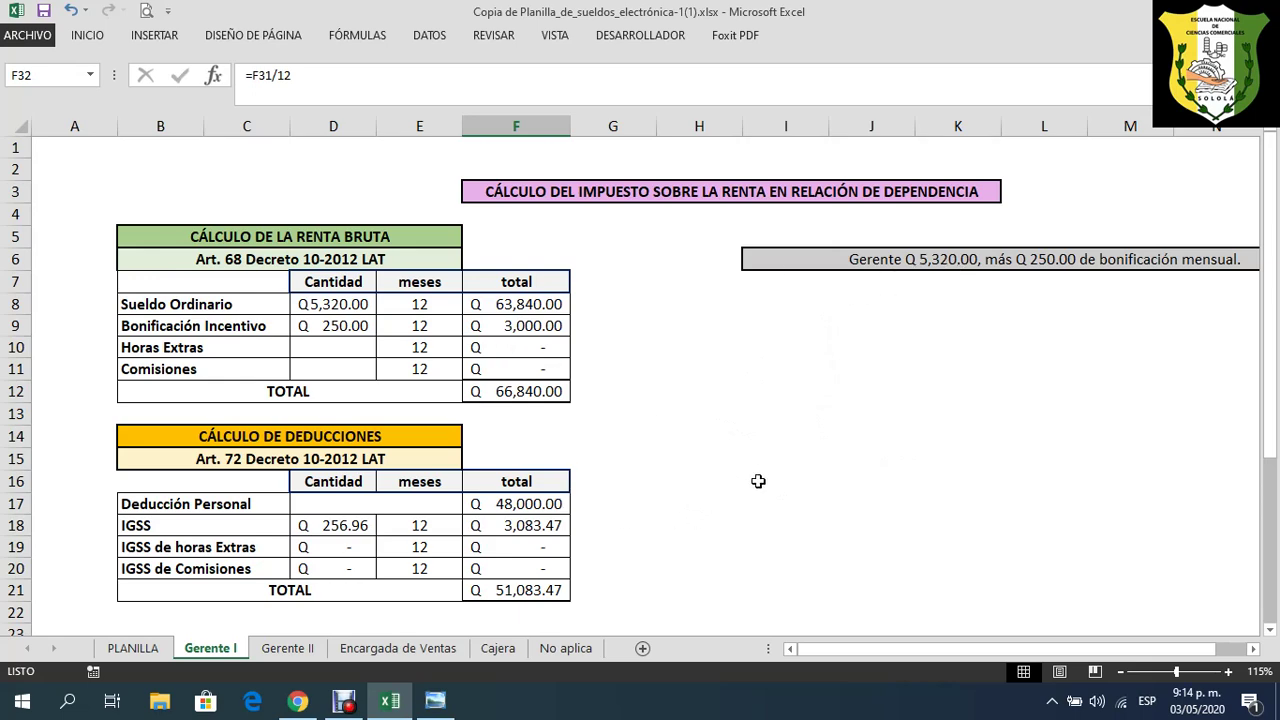
pyautogui.scroll(-4, 755, 481)
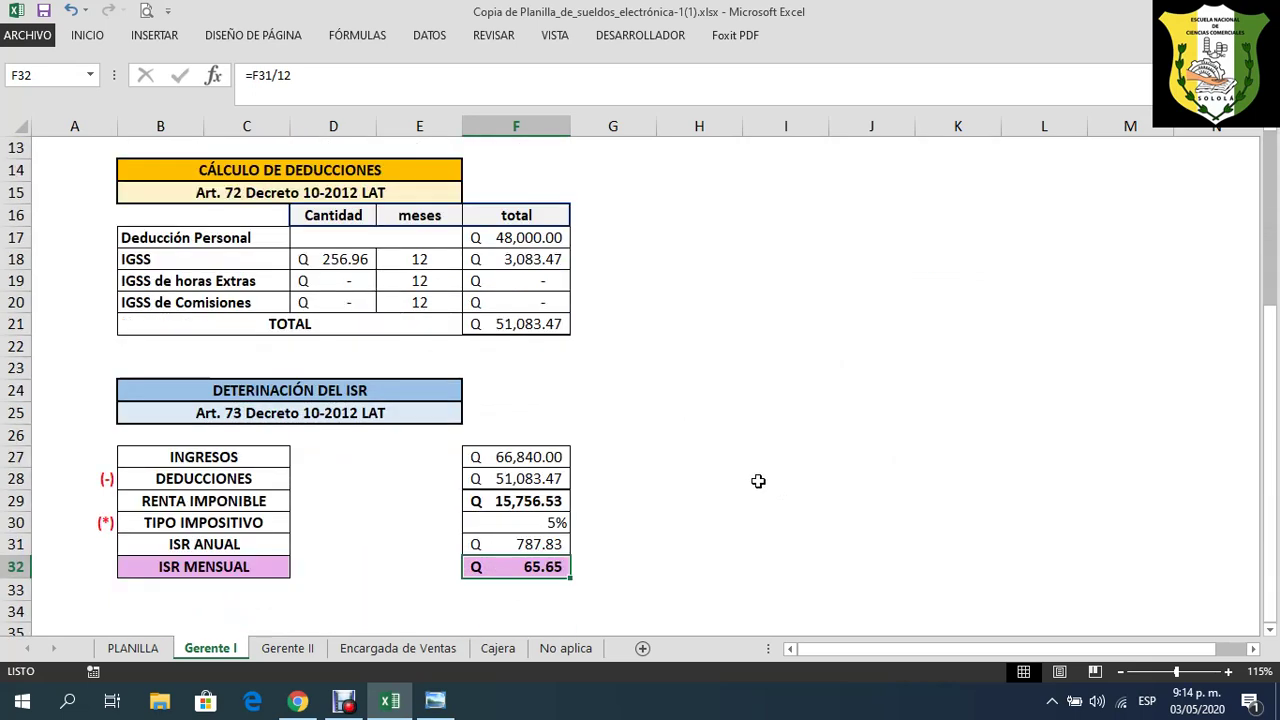
pyautogui.click(548, 519)
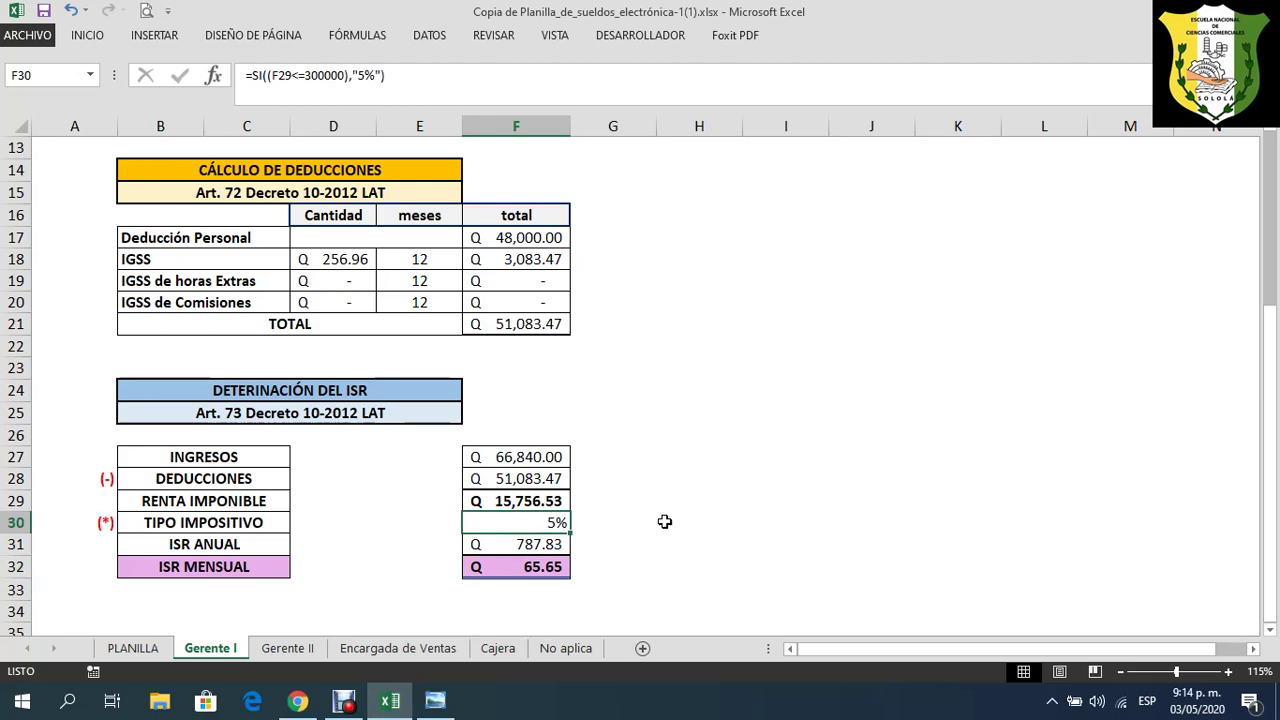
# - Review the Gerente II sheet's ISR determination, examining the RENTA IMPONIBLE, the excess amount beside it, TIPO IMPOSITIVO and Importe fijo
pyautogui.click(280, 648)
pyautogui.scroll(-3, 722, 485)
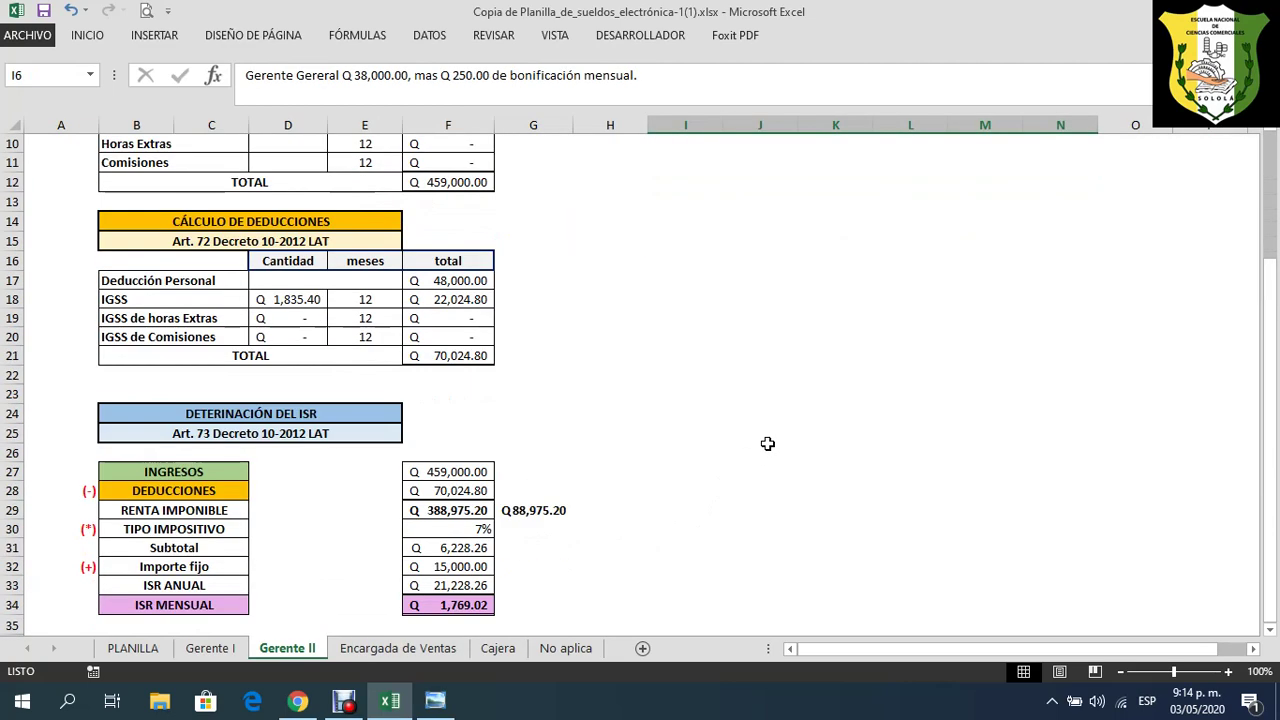
pyautogui.click(536, 511)
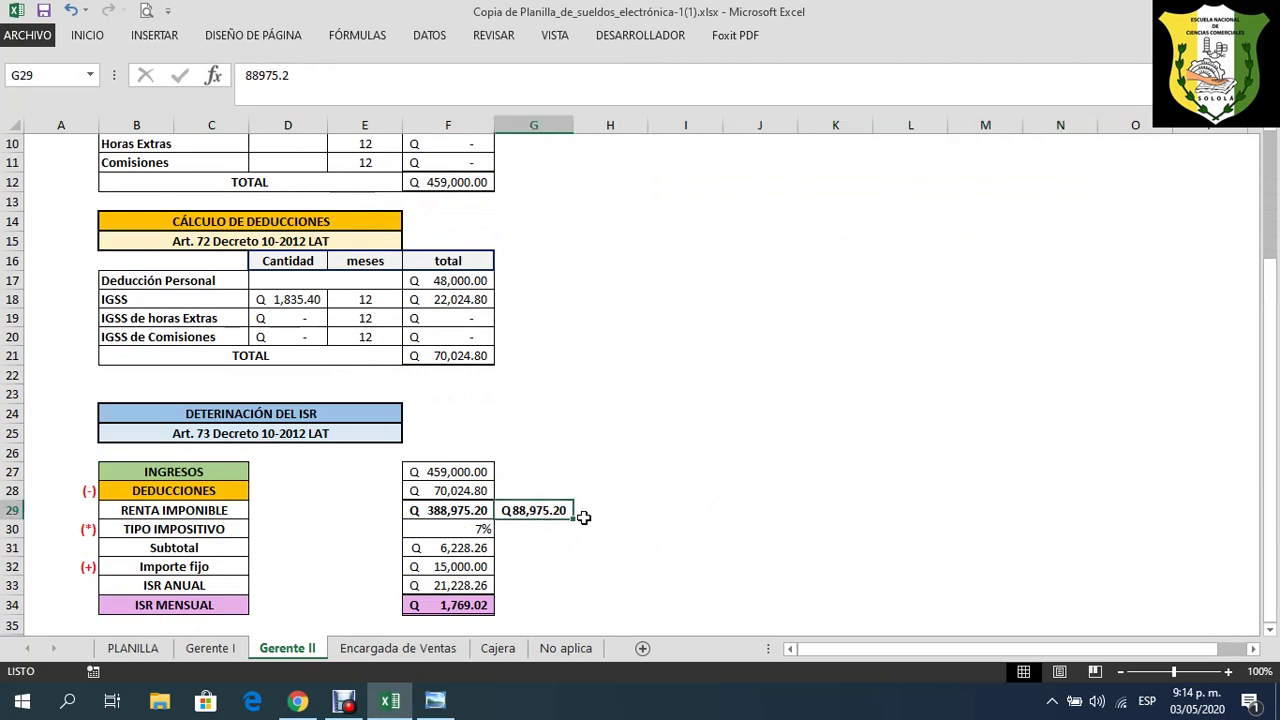
pyautogui.click(440, 570)
pyautogui.click(488, 530)
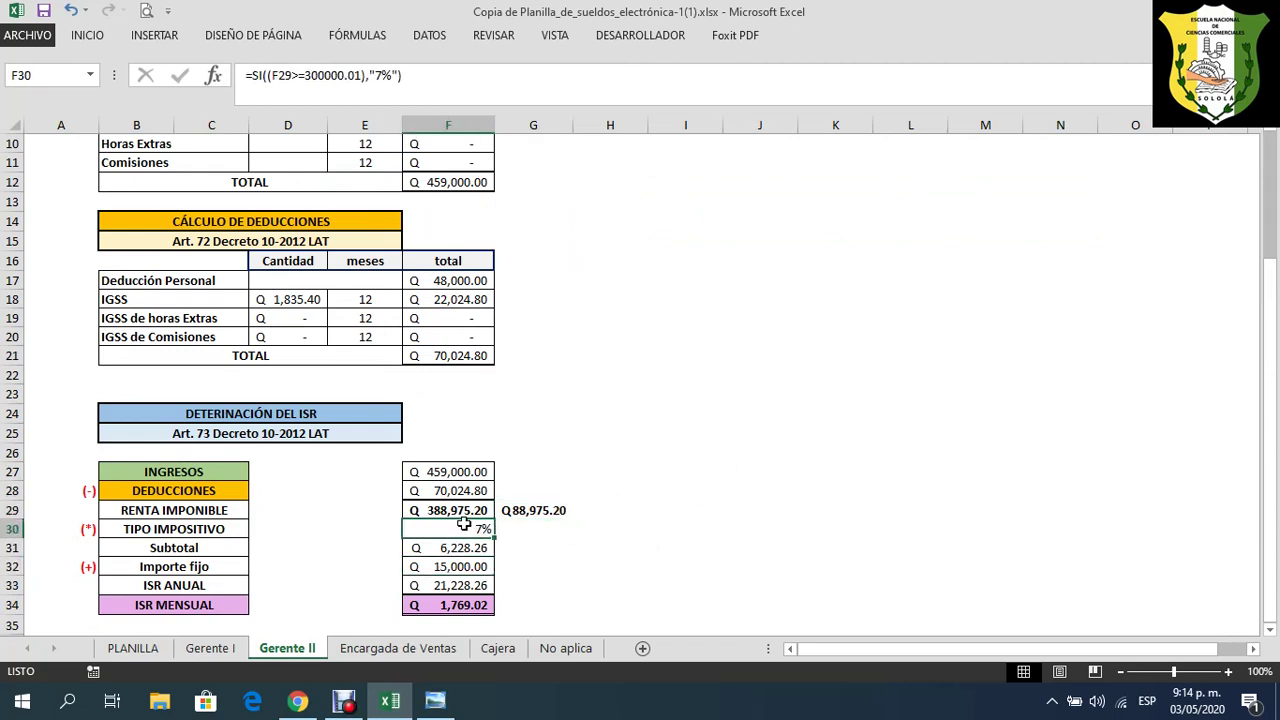
pyautogui.click(465, 511)
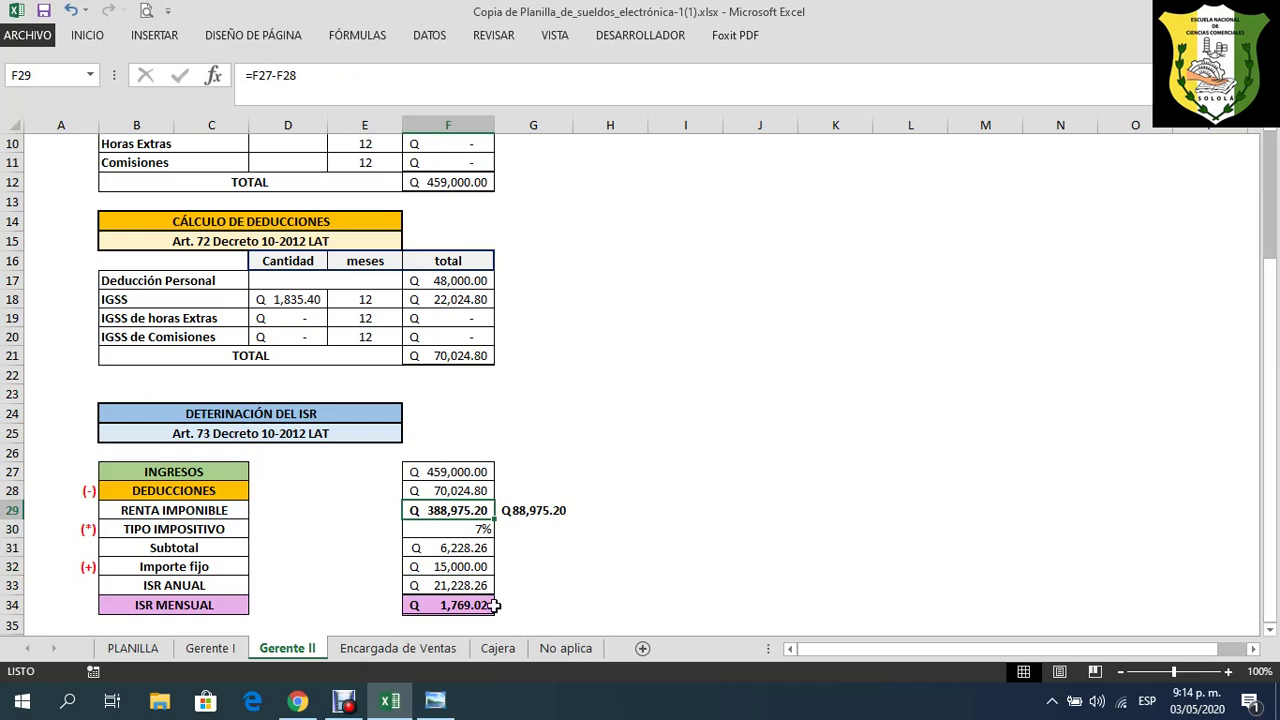
# - Consult the Artículo 73 rate table of D10-2012.pdf in Chrome and return to Excel to check Gerente II's ISR MENSUAL
pyautogui.click(298, 700)
pyautogui.scroll(-2, 783, 428)
pyautogui.scroll(8, 783, 428)
pyautogui.scroll(-2, 783, 428)
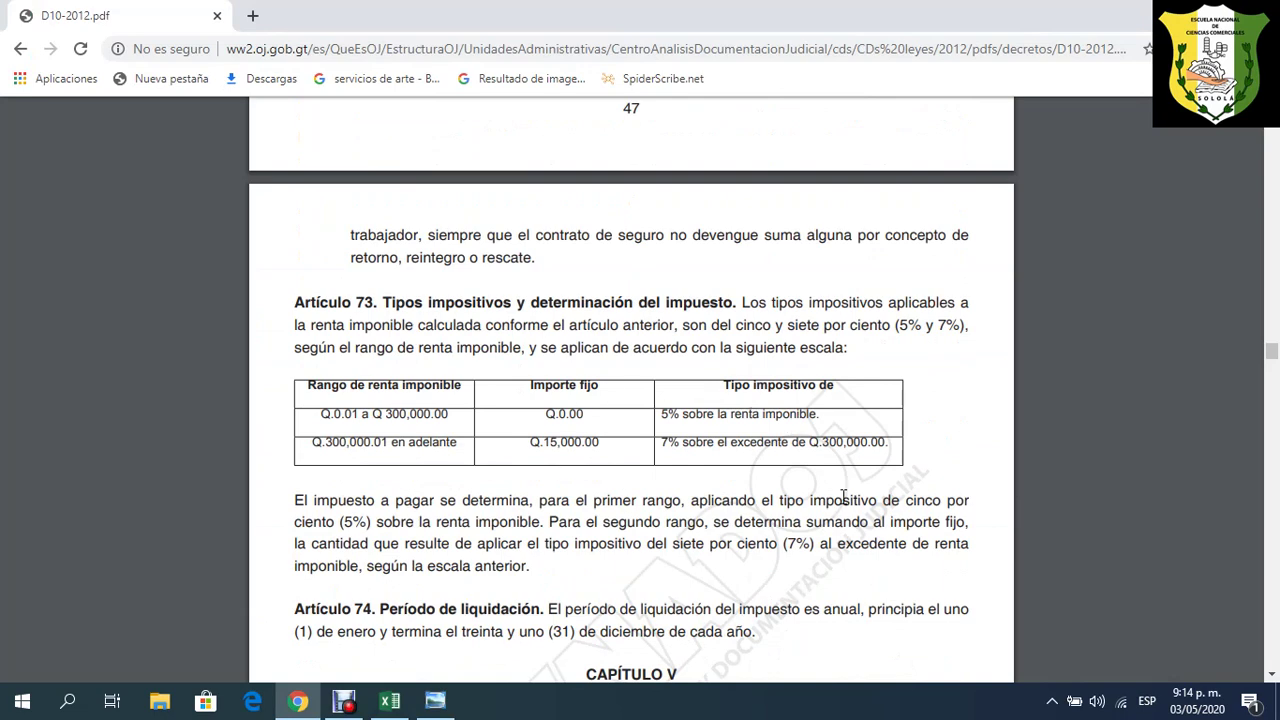
pyautogui.click(390, 700)
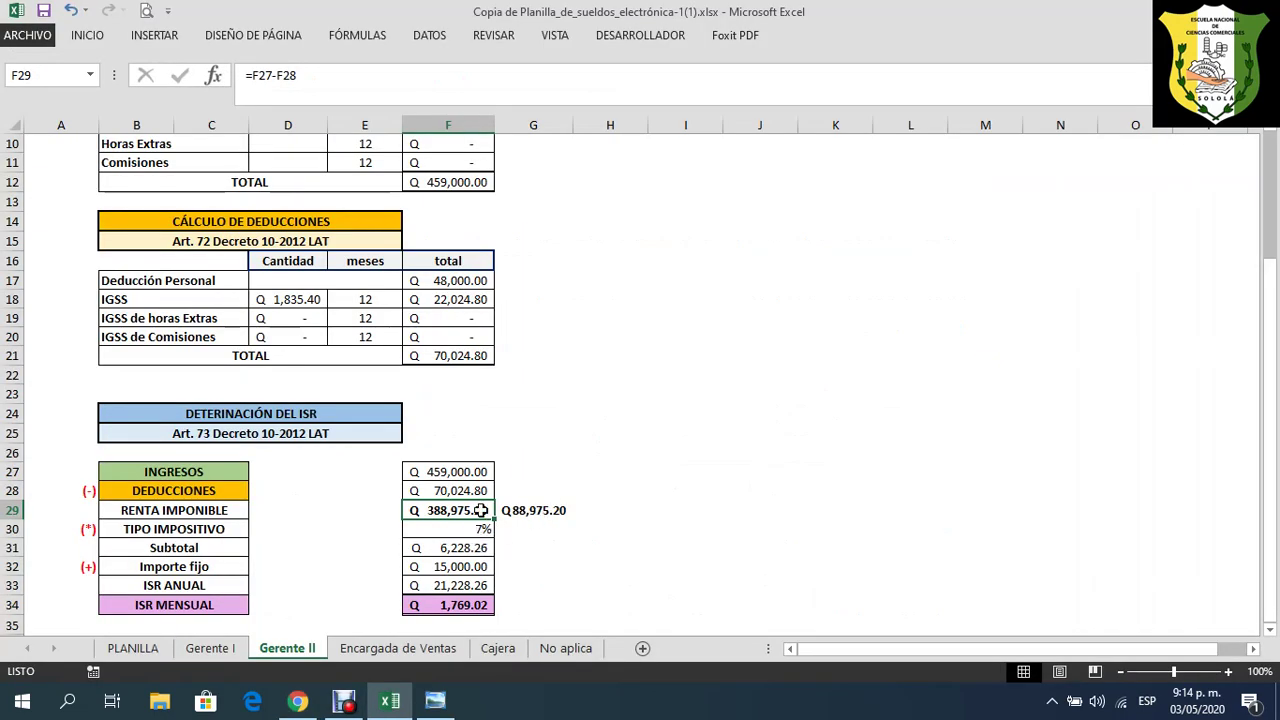
pyautogui.click(467, 607)
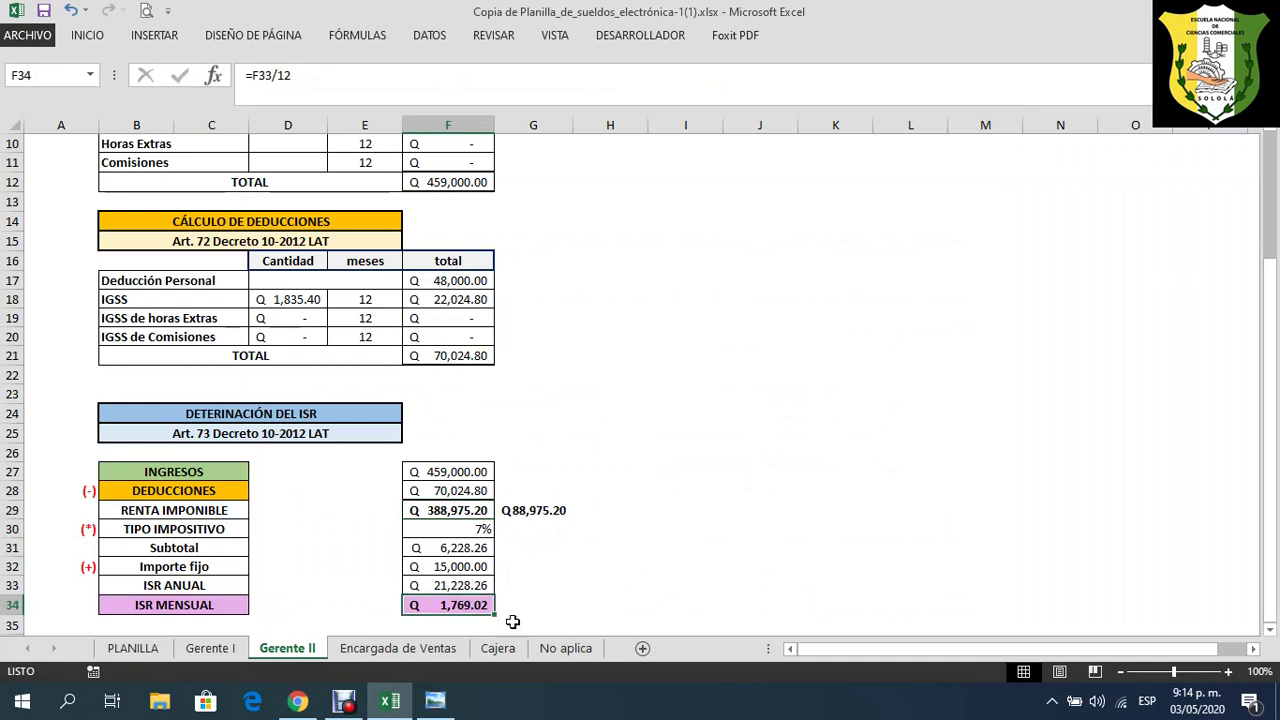
# - Review the income, deductions and ISR MENSUAL calculation on the Encargada de Ventas sheet
pyautogui.click(436, 651)
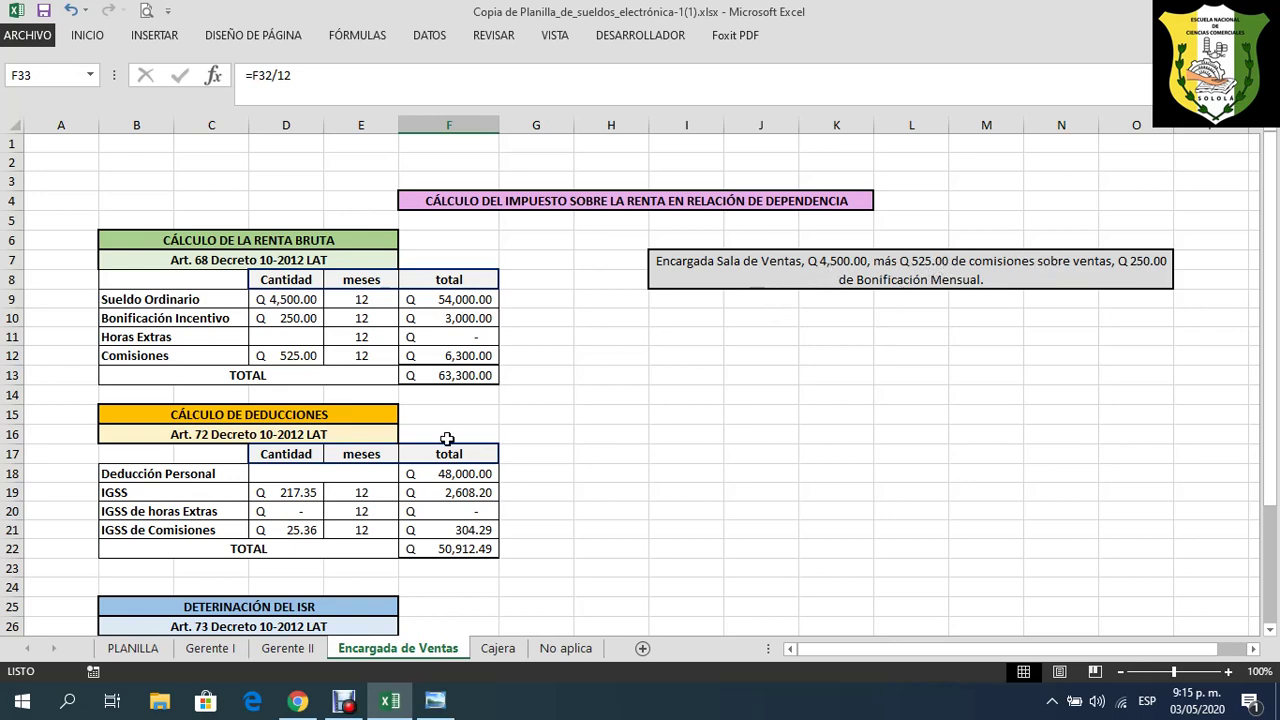
pyautogui.scroll(-4, 446, 438)
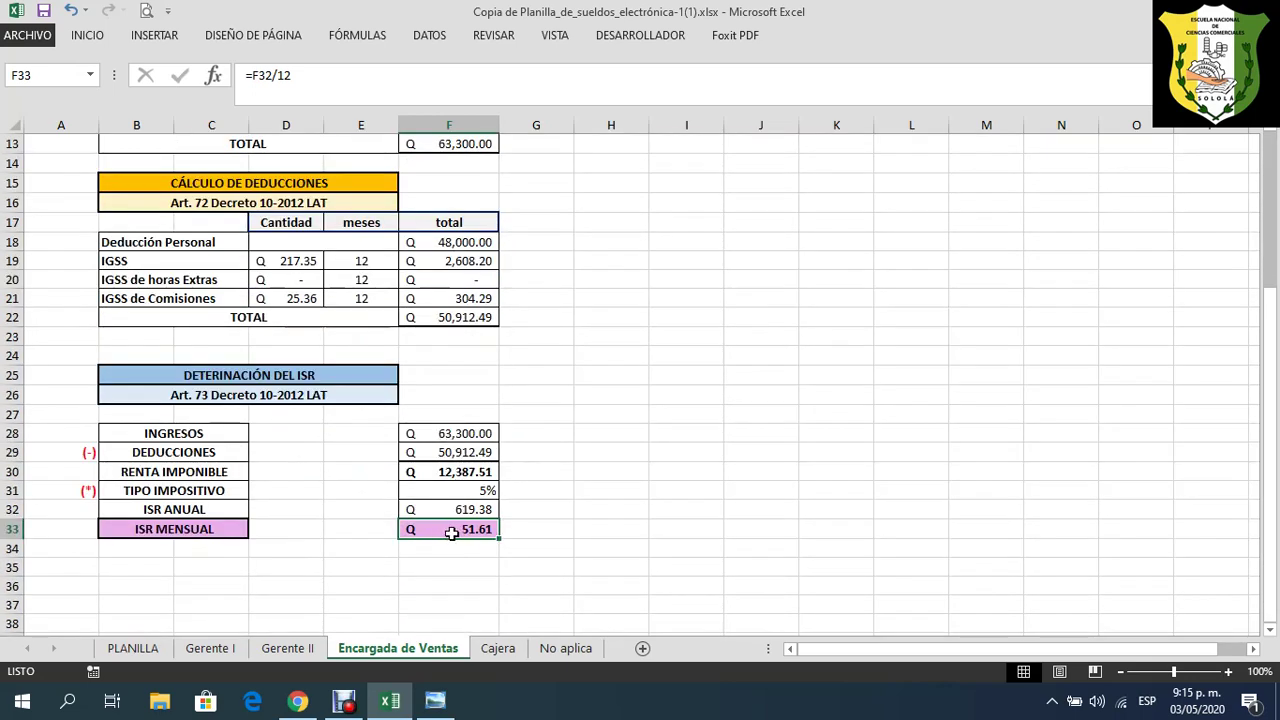
# - Review the Cajera sheet's salary, bonus, overtime and commission amounts, and its deductions and ISR MENSUAL calculation
pyautogui.click(485, 655)
pyautogui.scroll(4, 608, 477)
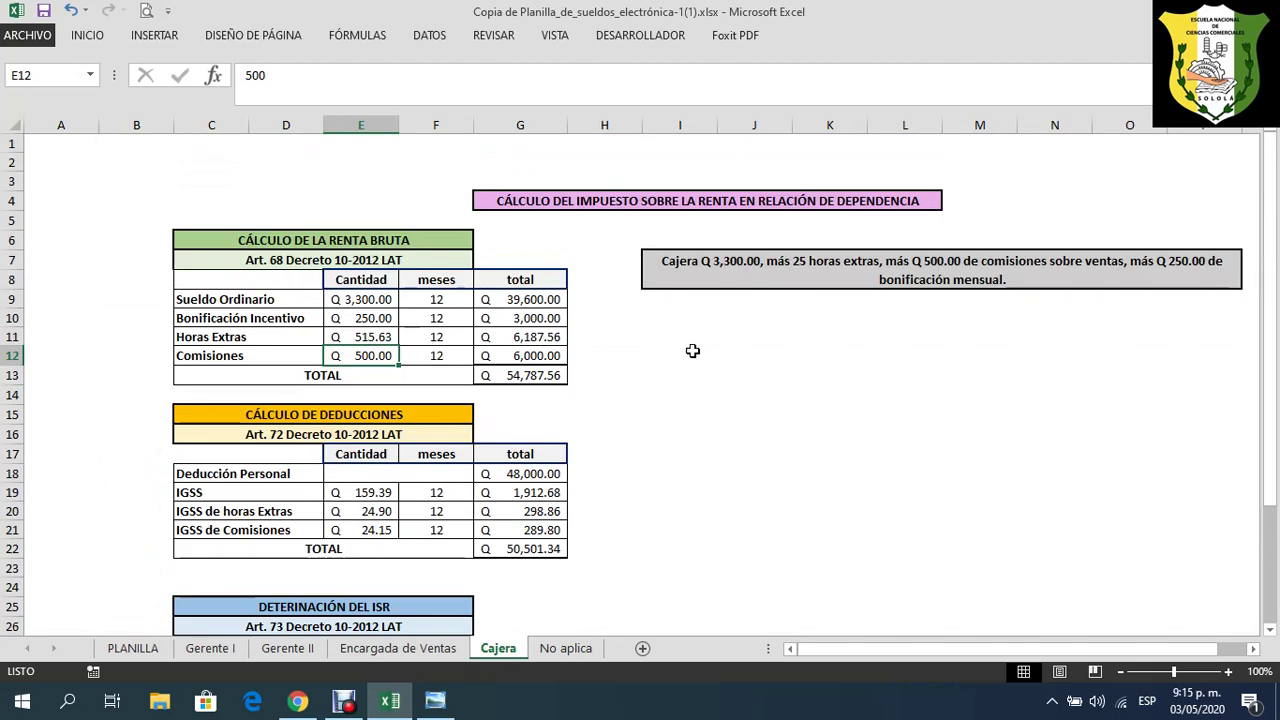
pyautogui.click(380, 304)
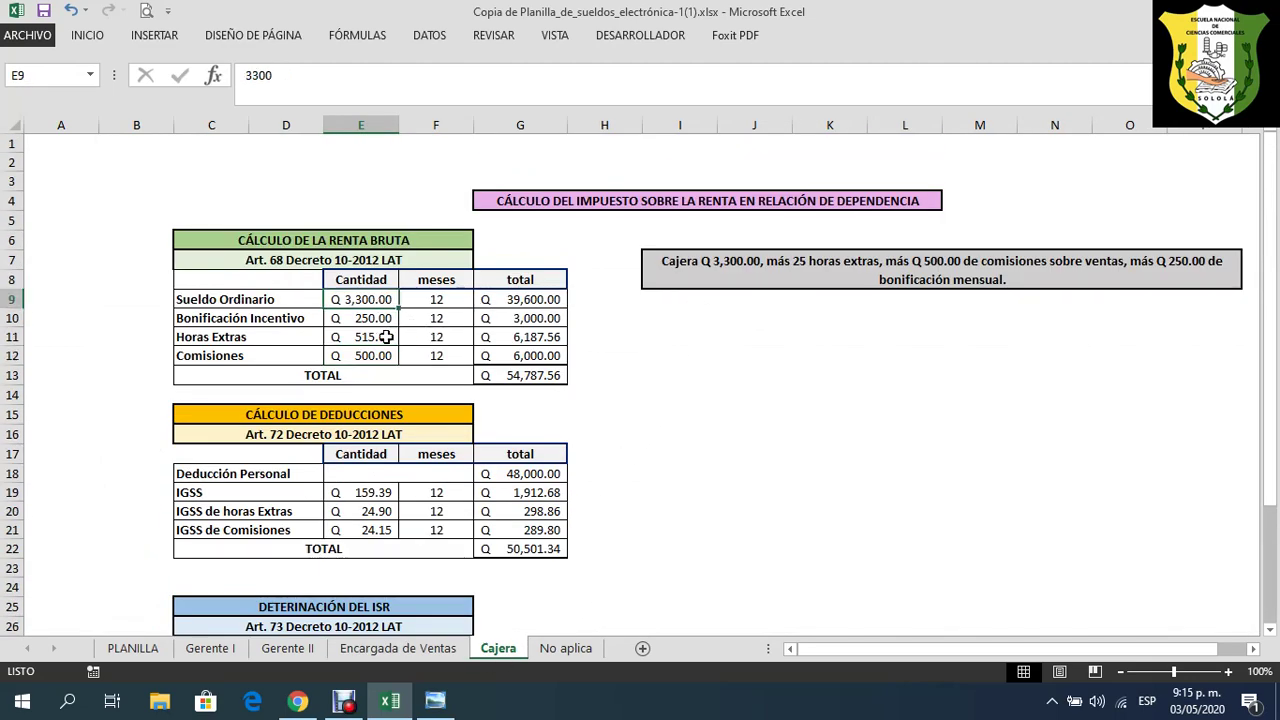
pyautogui.click(383, 337)
pyautogui.click(373, 355)
pyautogui.click(373, 318)
pyautogui.scroll(-4, 534, 486)
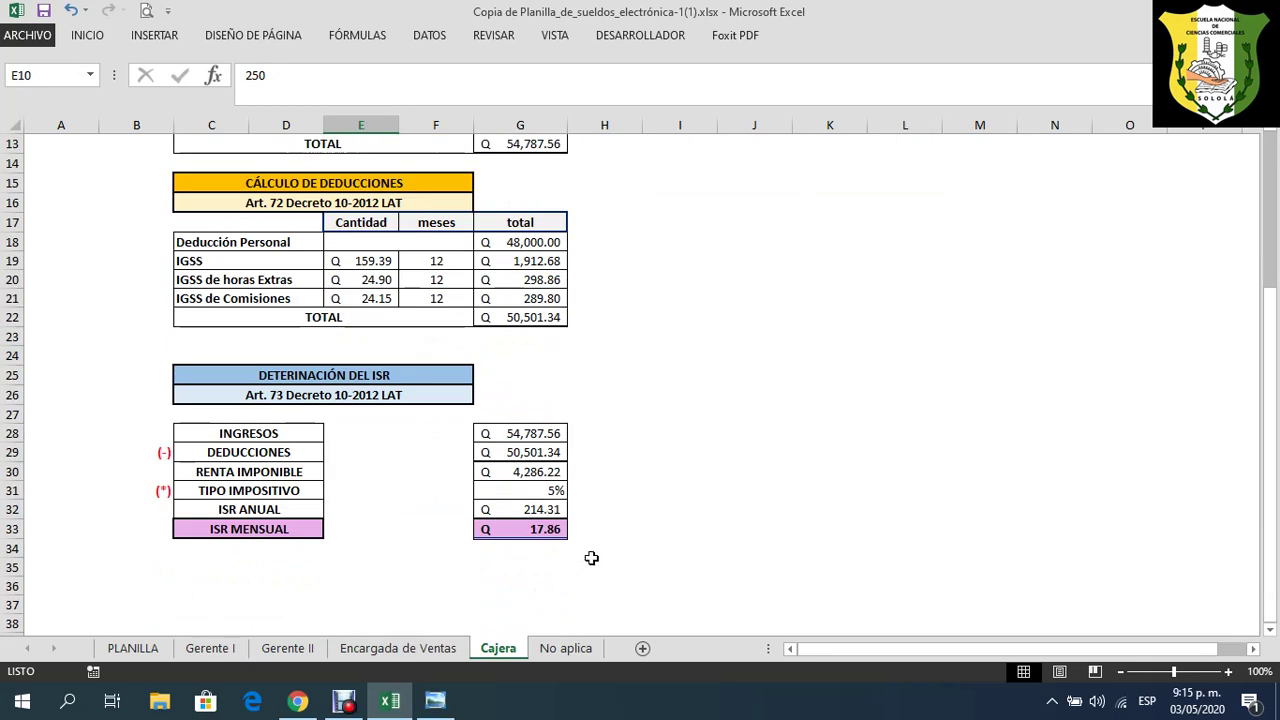
# - Review the No aplica sheet's calculation and clear the cashier case description from the grey merged cell H6
pyautogui.click(565, 648)
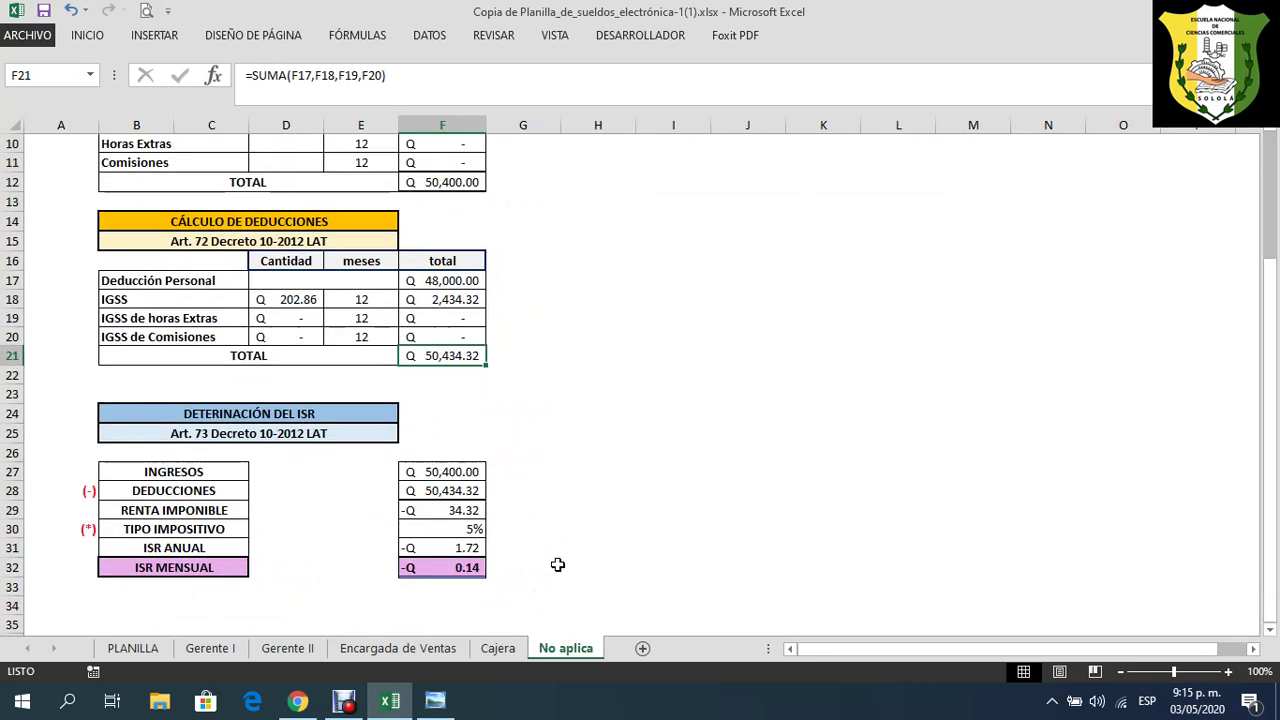
pyautogui.scroll(3, 557, 434)
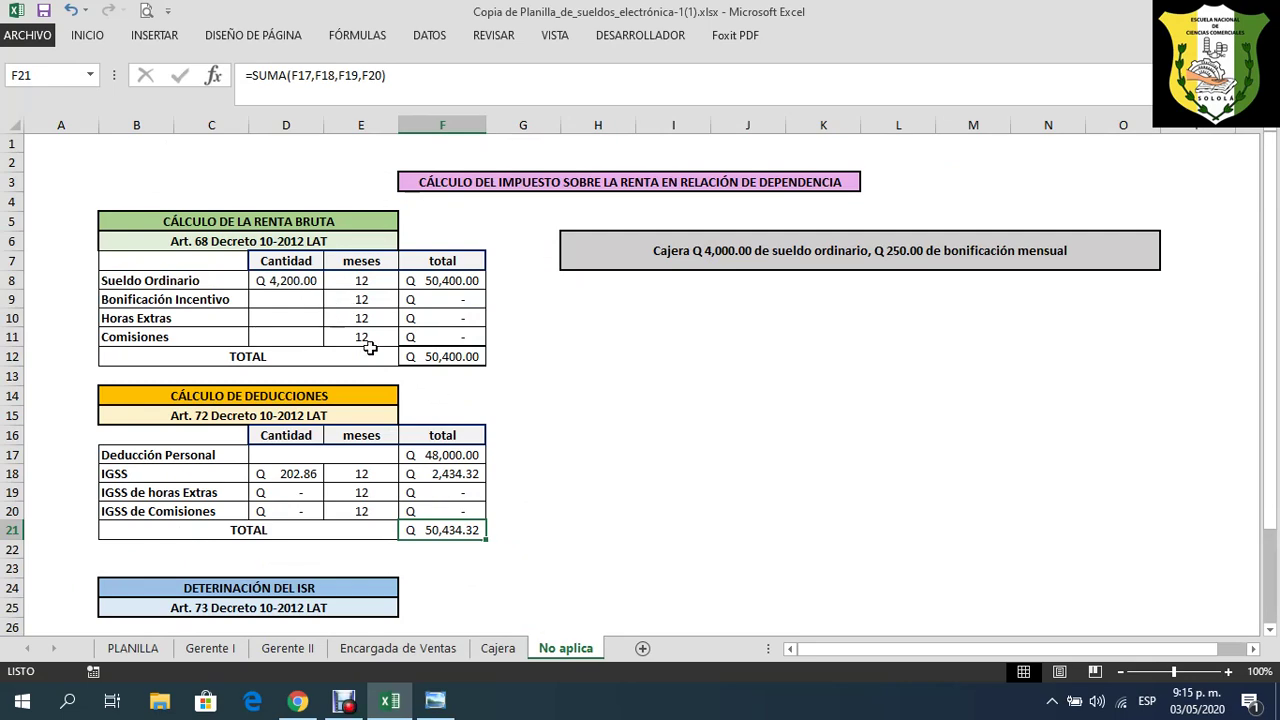
pyautogui.scroll(-3, 557, 511)
pyautogui.scroll(3, 557, 511)
pyautogui.click(711, 246)
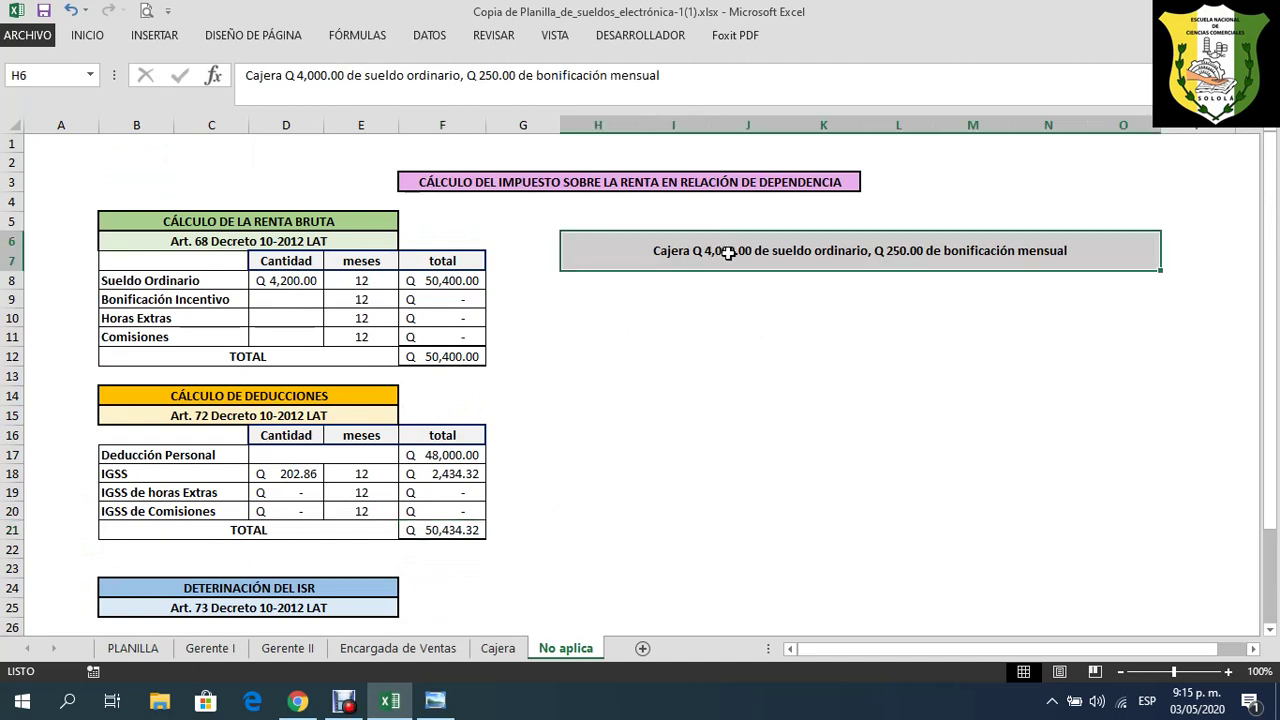
pyautogui.press('Delete')
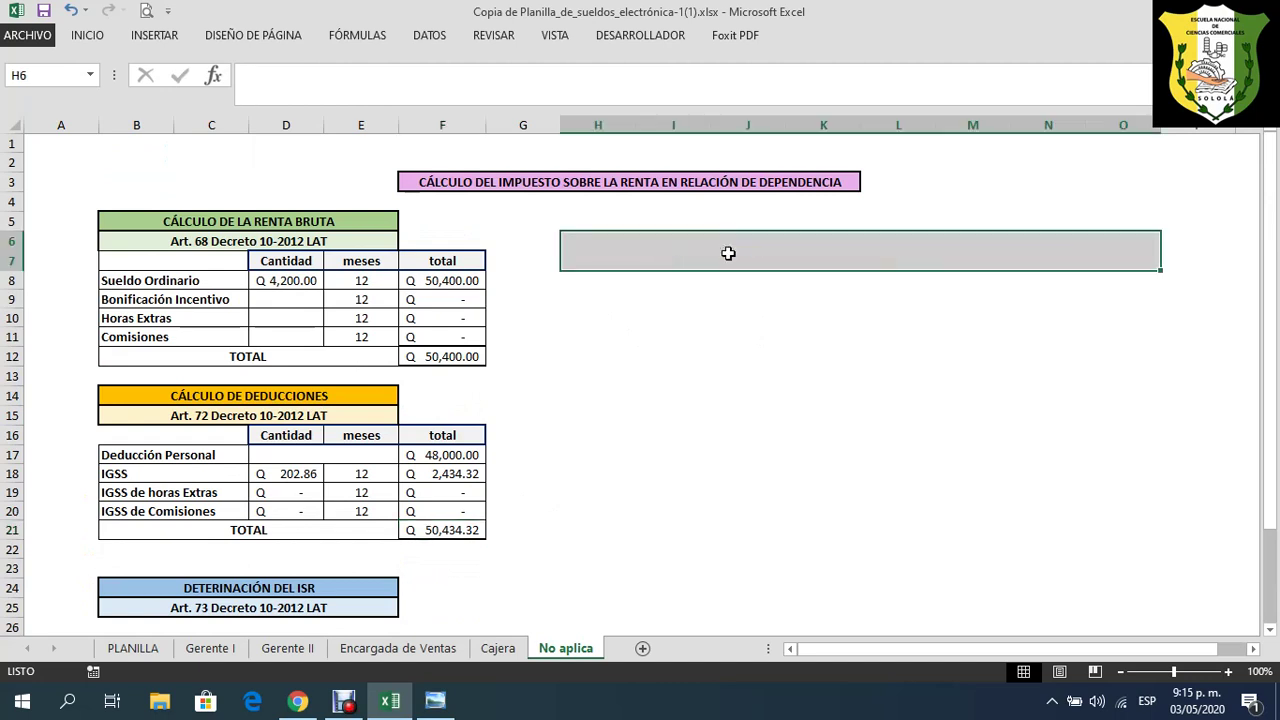
# - Set the Sueldo Ordinario amount in D8 of the No aplica sheet to 2250
pyautogui.click(314, 285)
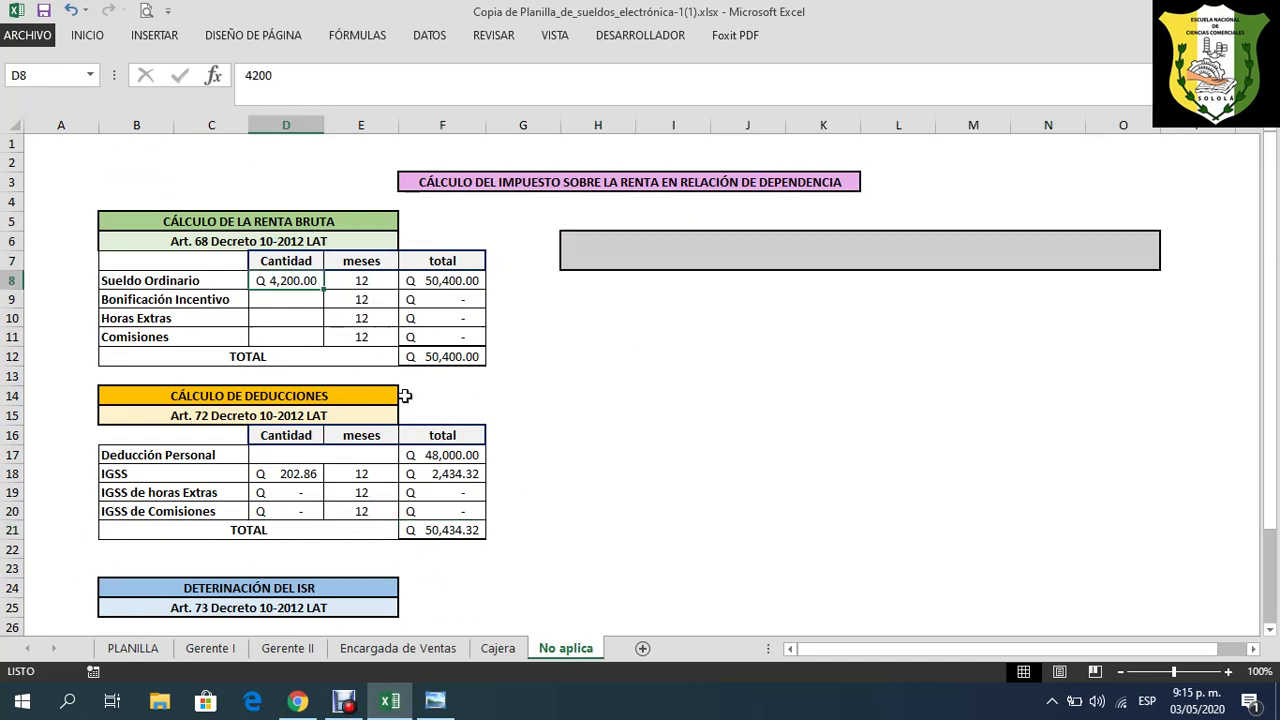
pyautogui.scroll(-5, 406, 396)
pyautogui.scroll(4, 443, 456)
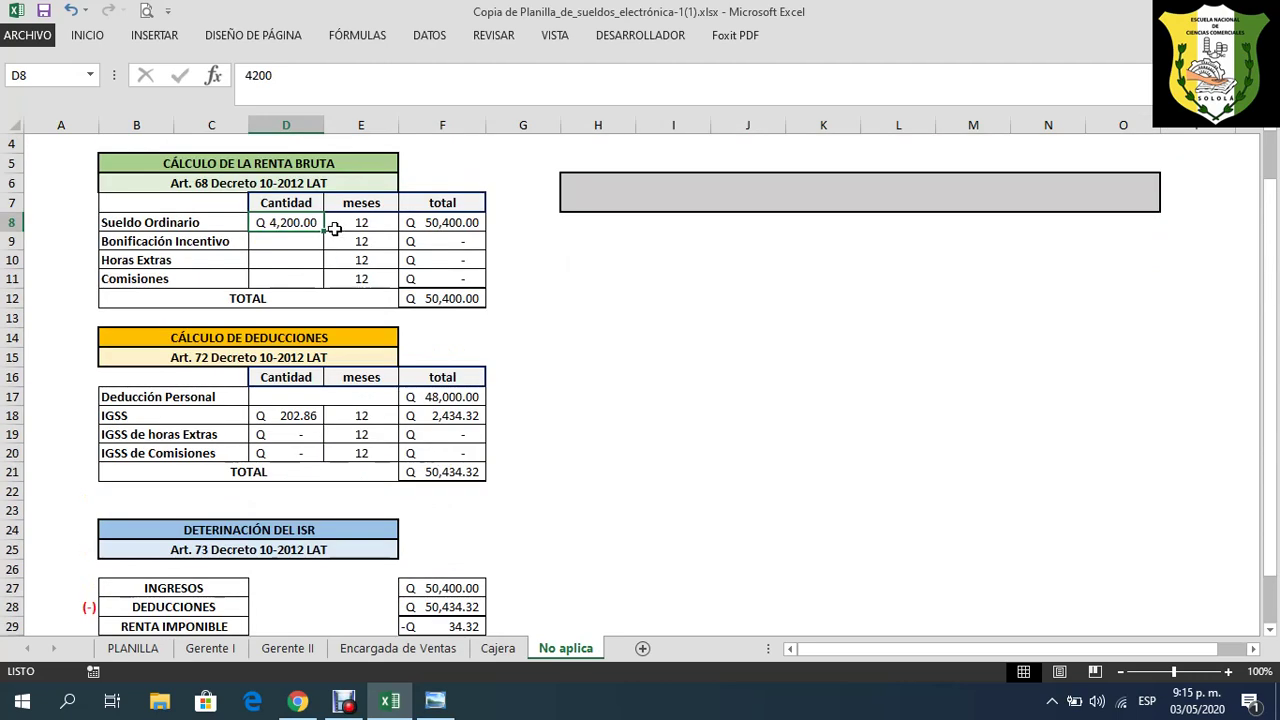
pyautogui.write('2')
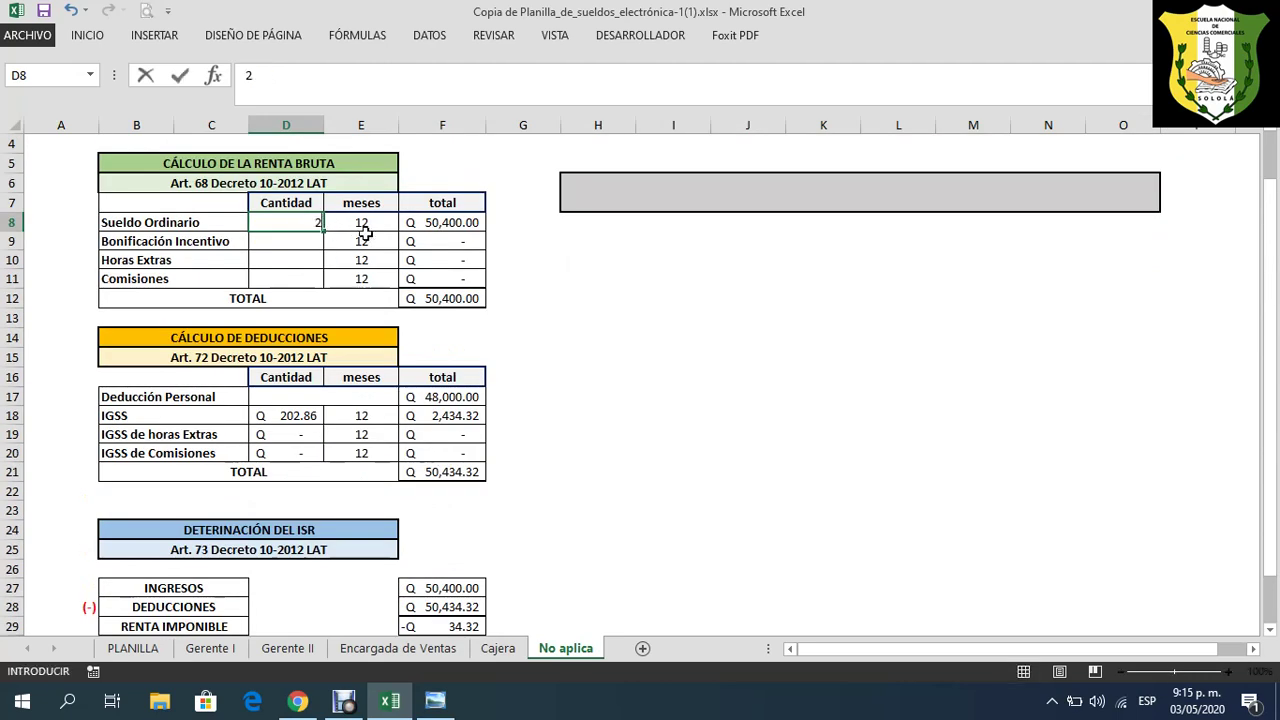
pyautogui.write('350')
pyautogui.press('BackSpace')
pyautogui.press('Return')
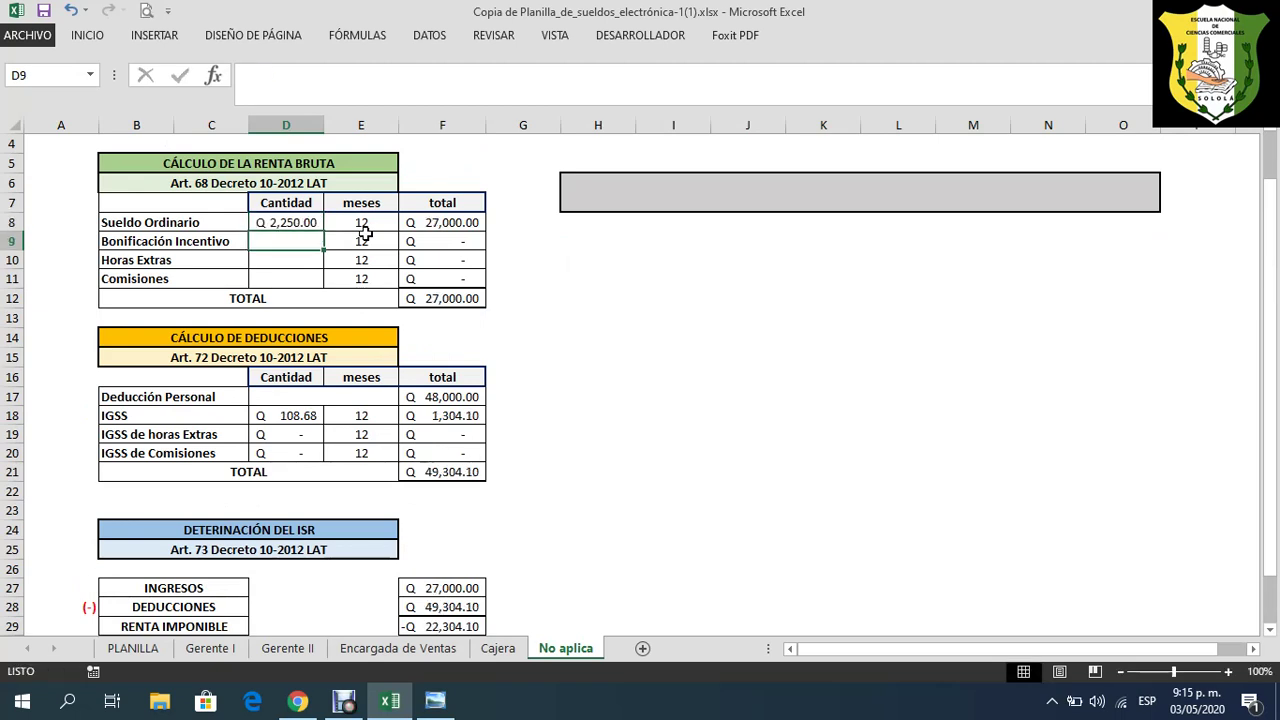
# - Set the Sueldo Ordinario amount in D8 to 4250 and check the ISR MENSUAL formula in F32
pyautogui.click(298, 223)
pyautogui.write('4250')
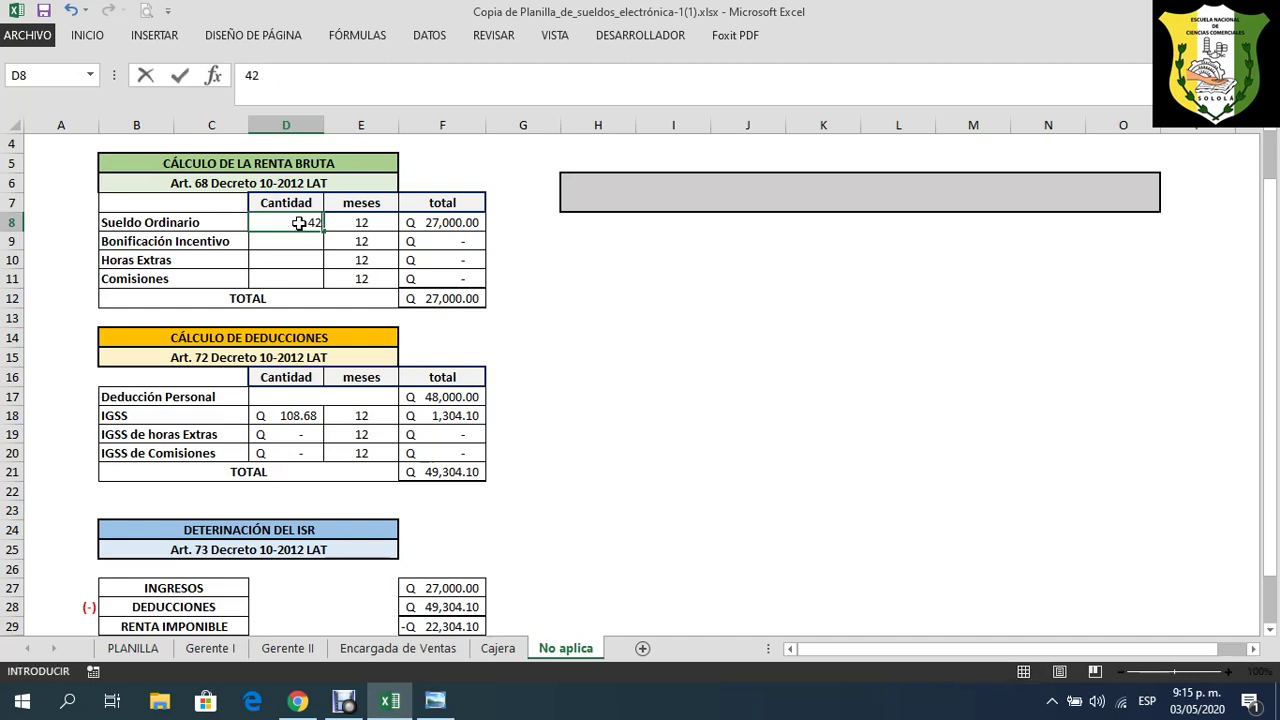
pyautogui.press('Return')
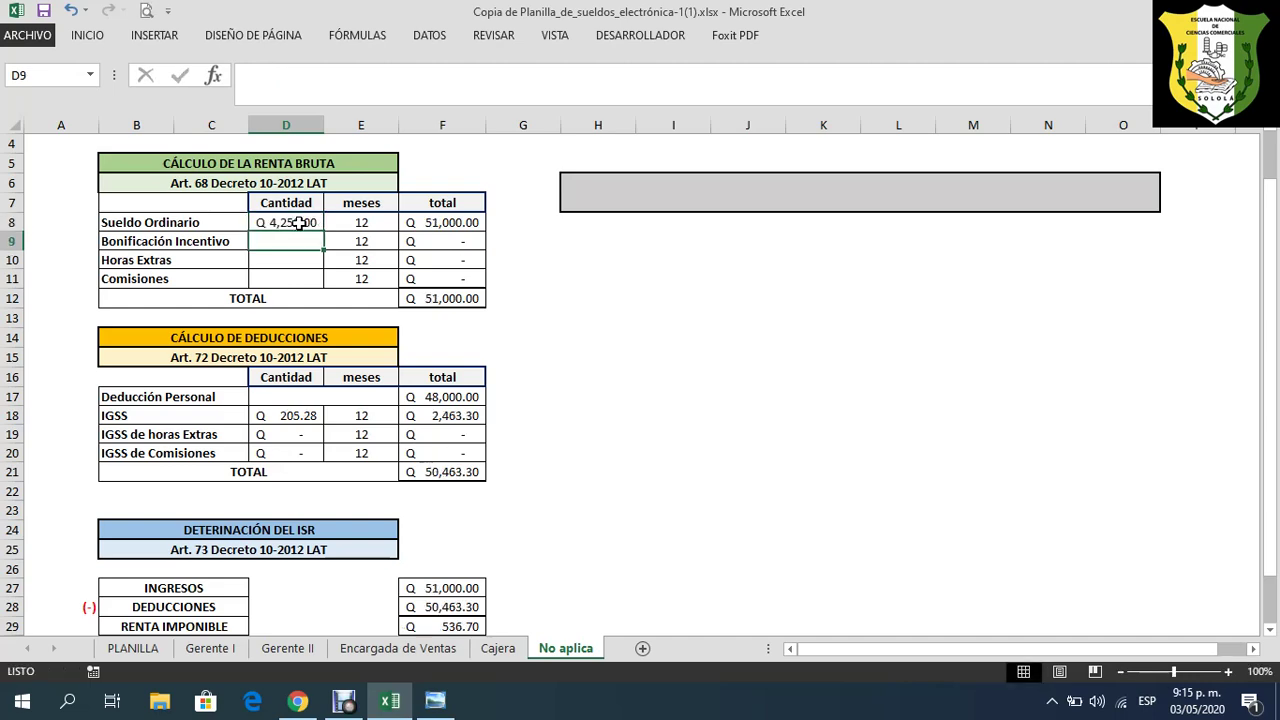
pyautogui.scroll(-3, 505, 330)
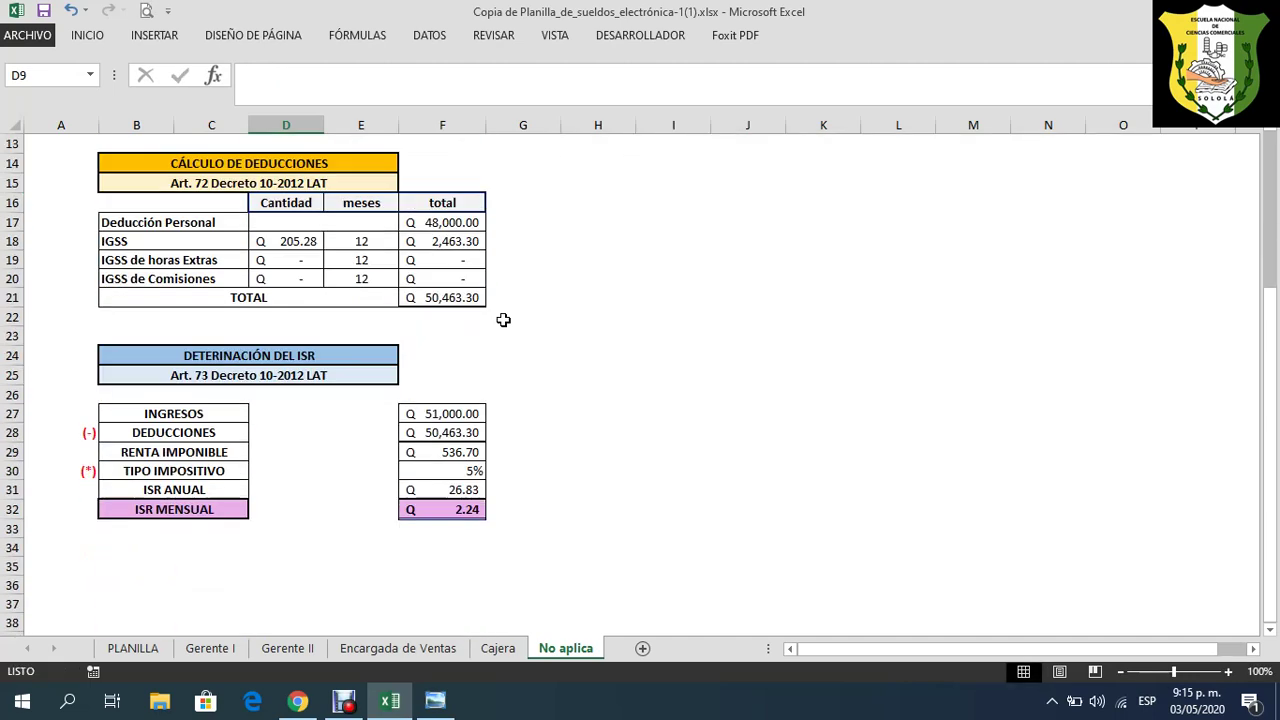
pyautogui.click(452, 508)
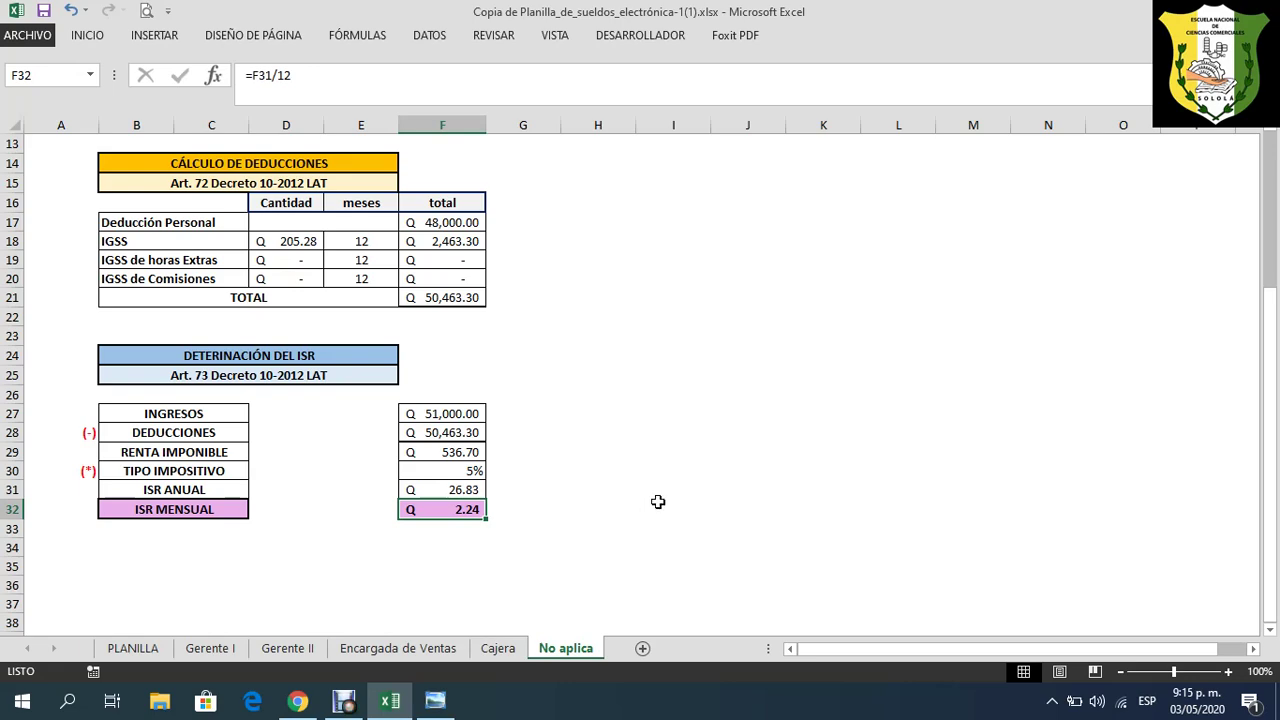
pyautogui.scroll(4, 658, 501)
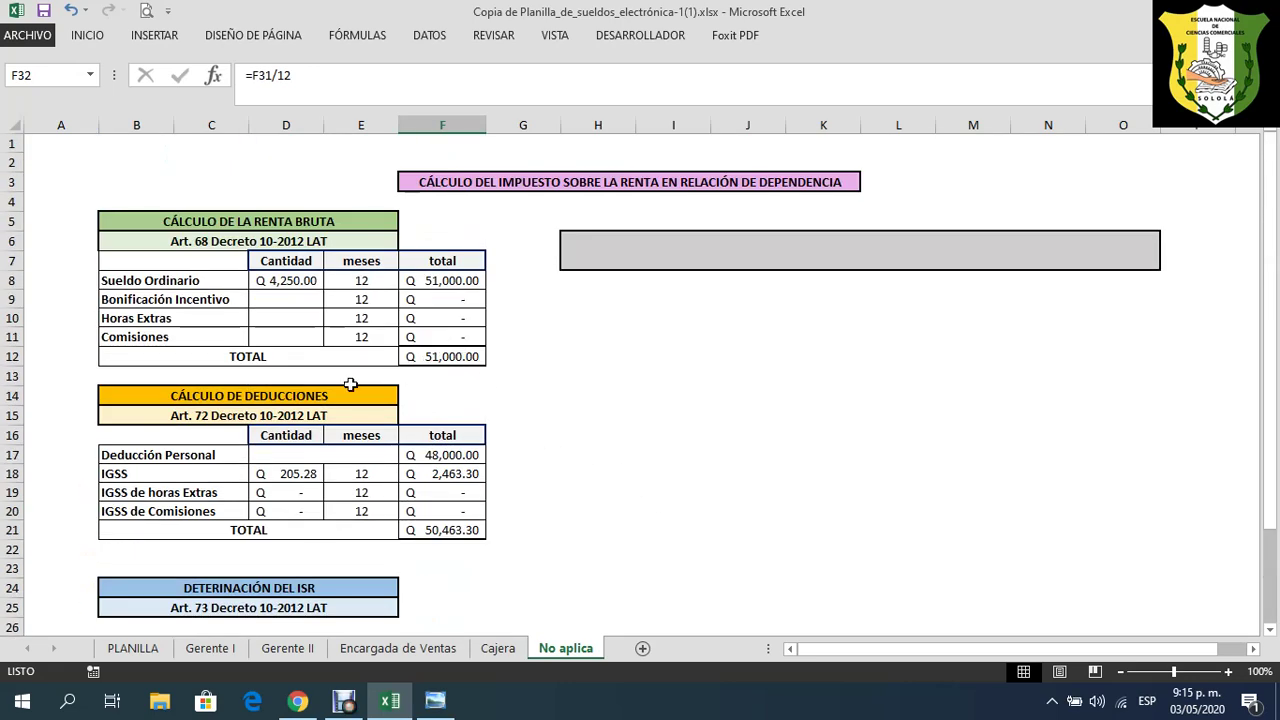
# - Compare the Gerente I sheet's ISR calculation with the ISR column of the PLANILLA sheet
pyautogui.click(210, 648)
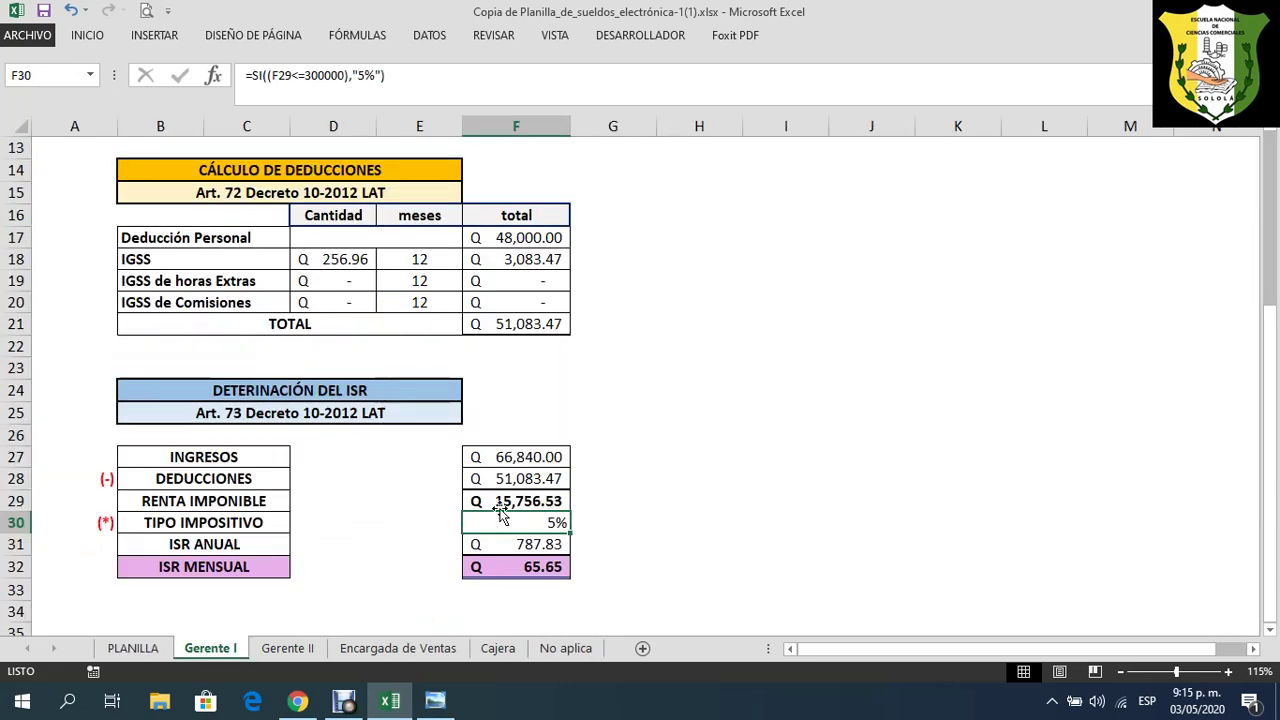
pyautogui.scroll(4, 534, 473)
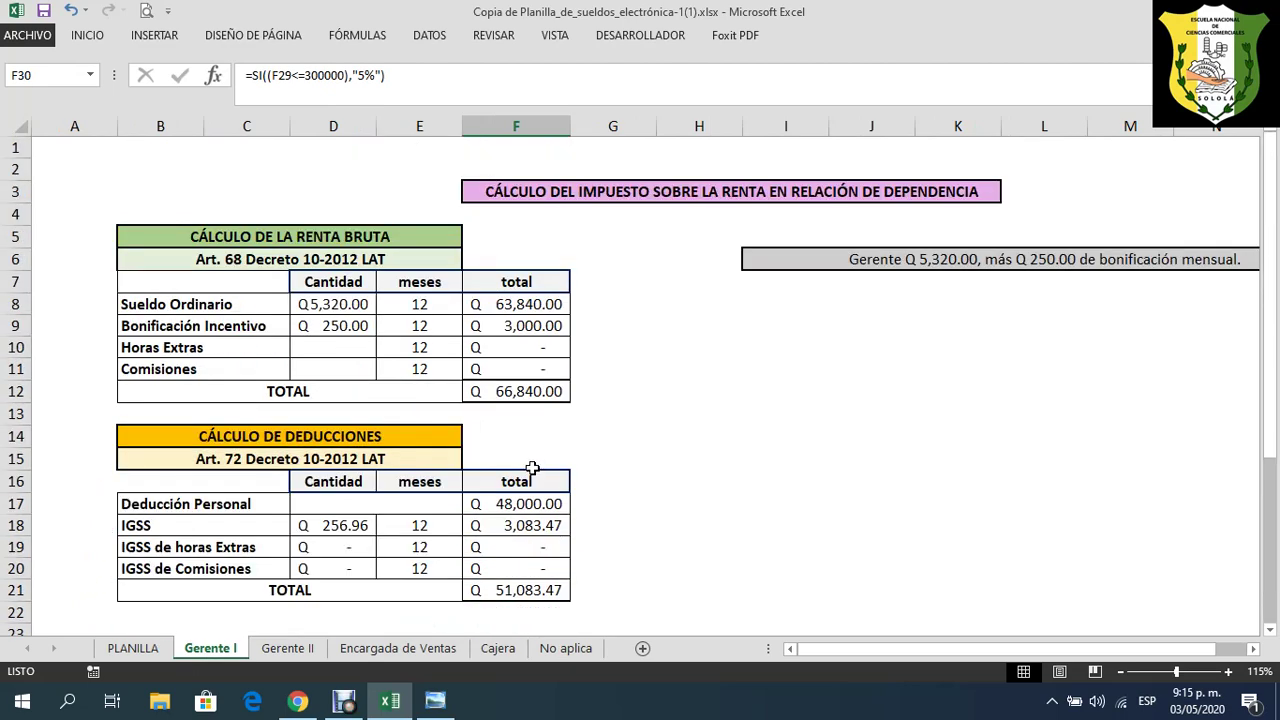
pyautogui.click(133, 648)
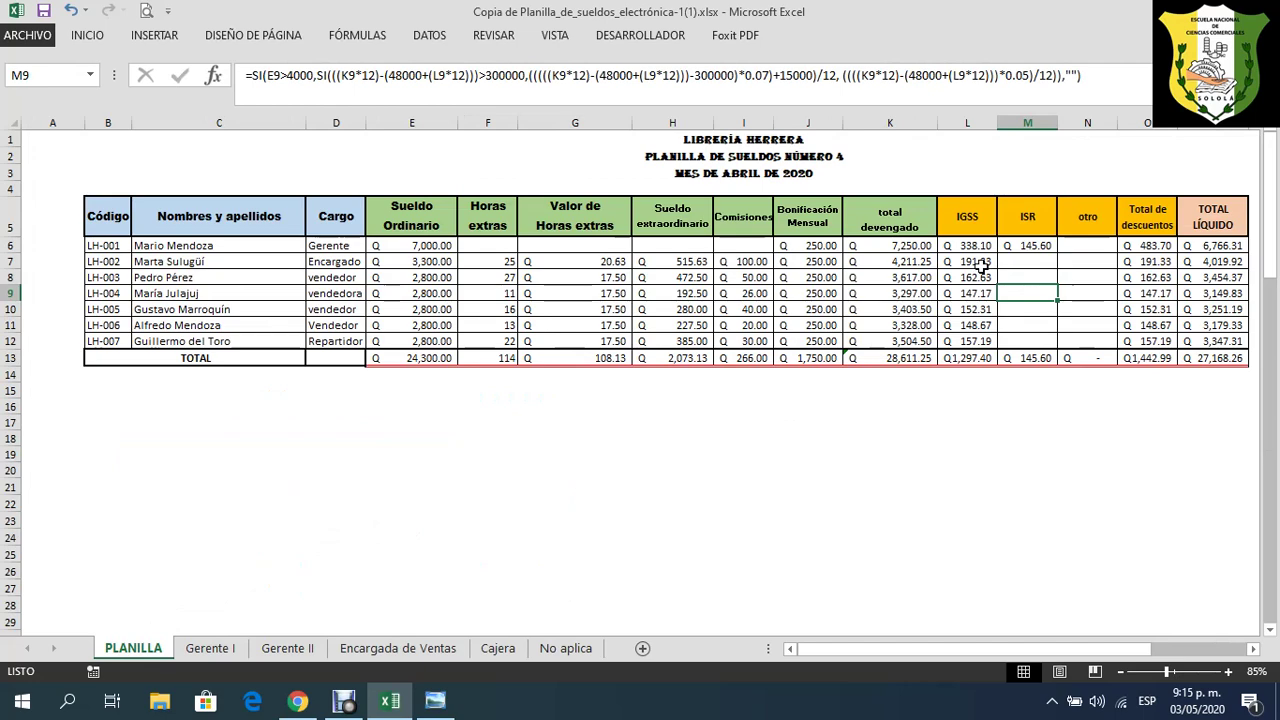
pyautogui.click(210, 648)
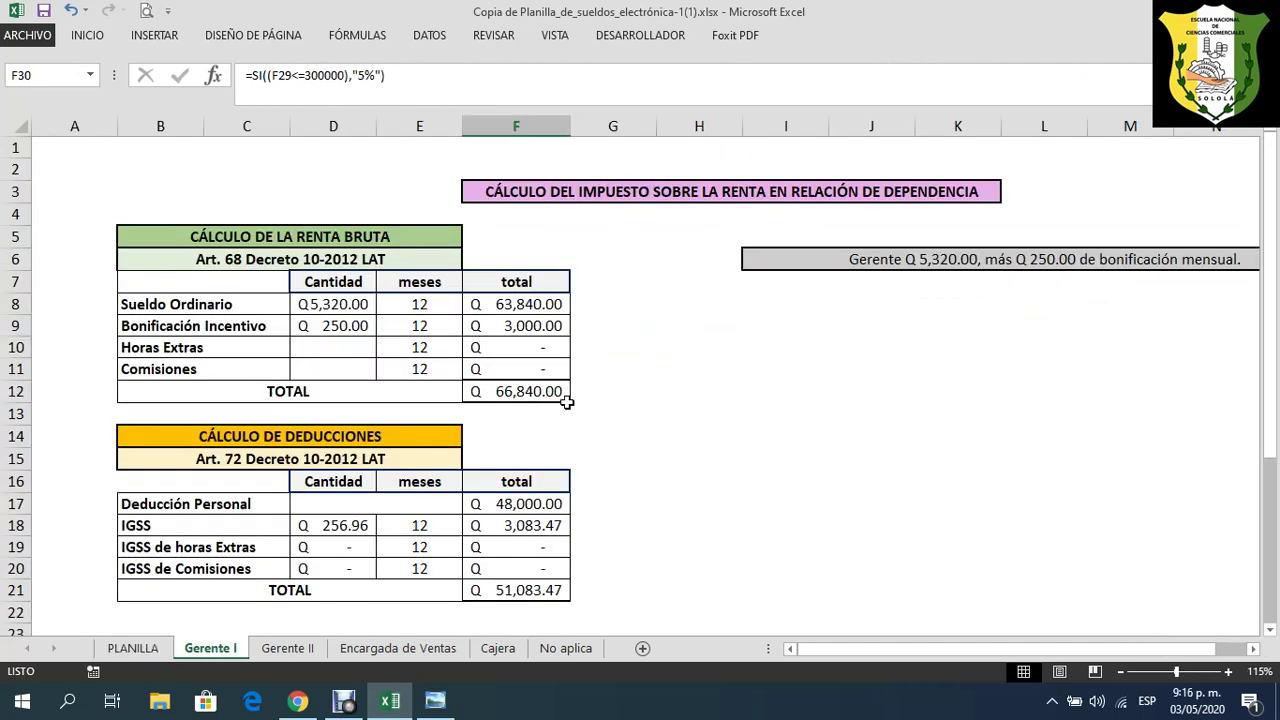
pyautogui.click(152, 648)
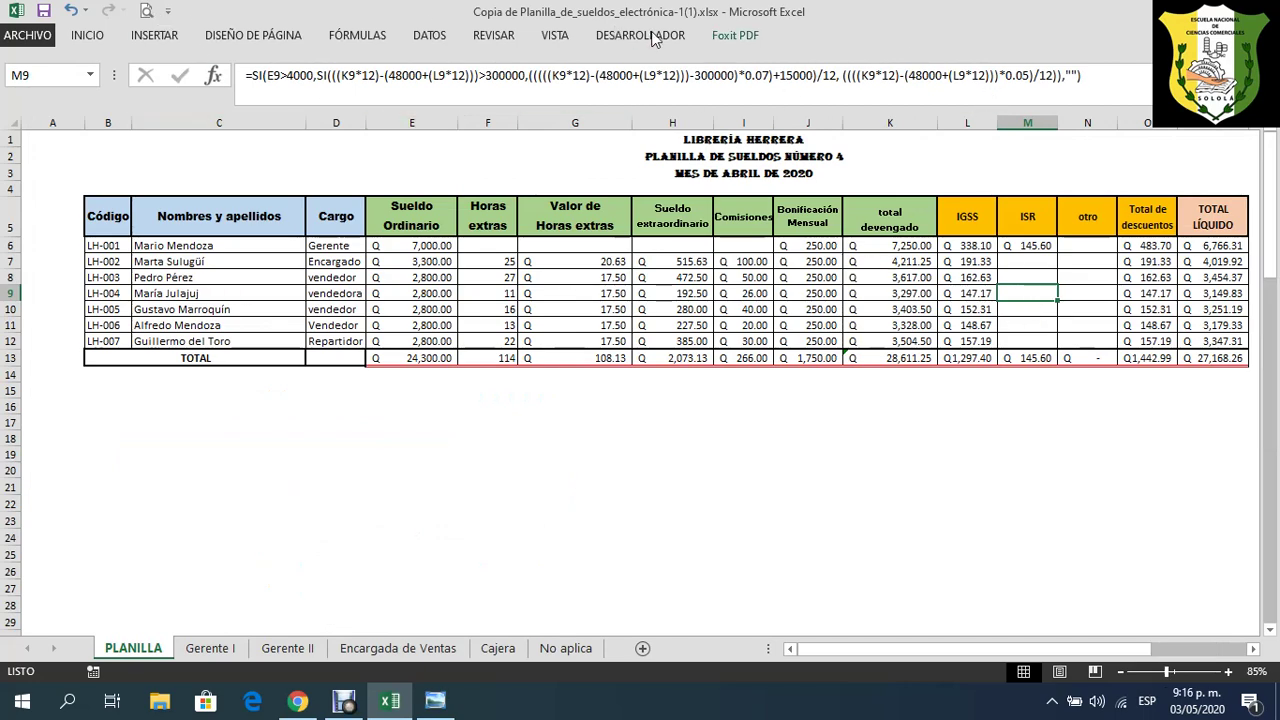
# - Review the Gerente I sheet's income, deductions and ISR determination, examining the RENTA IMPONIBLE formula in F29
pyautogui.click(210, 648)
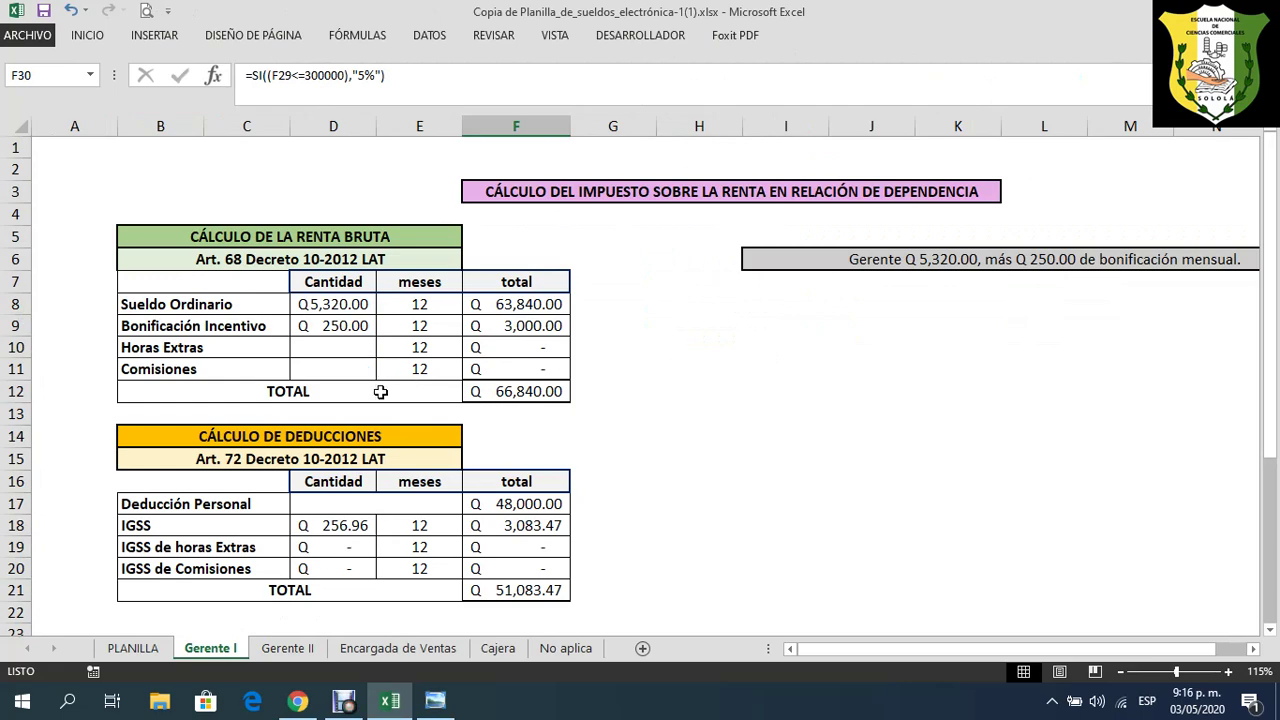
pyautogui.scroll(-4, 381, 392)
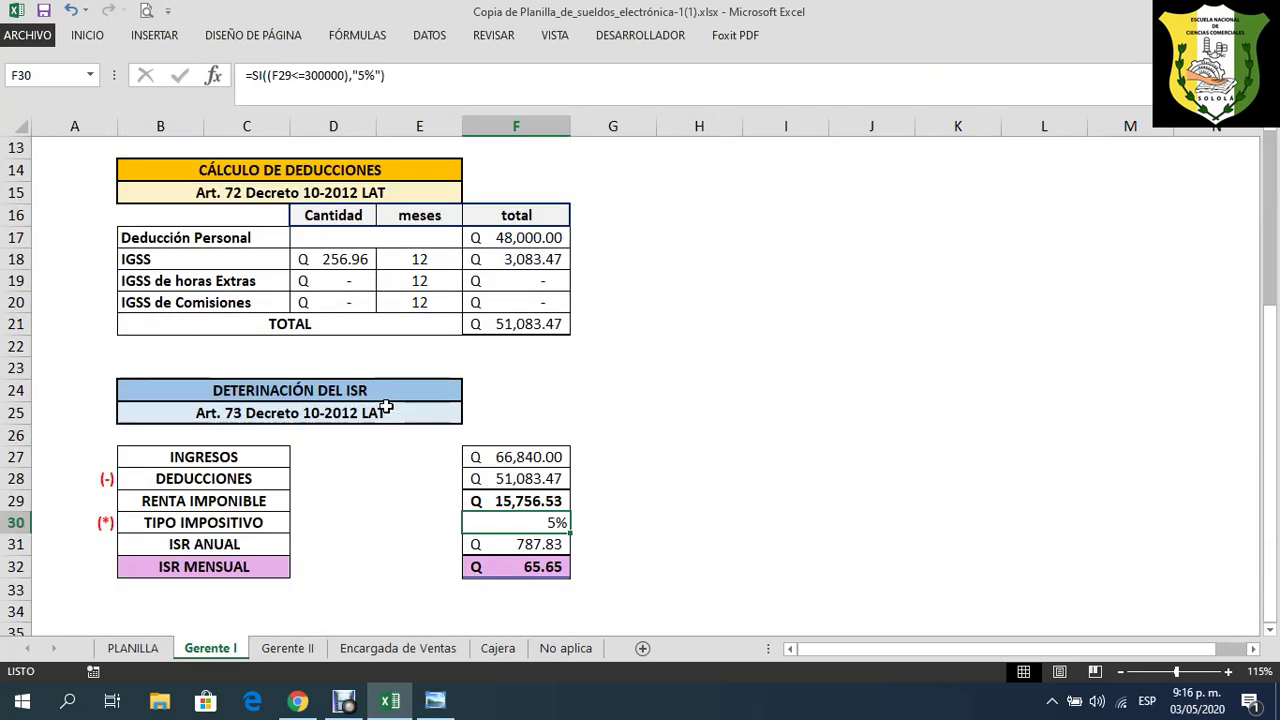
pyautogui.scroll(4, 386, 407)
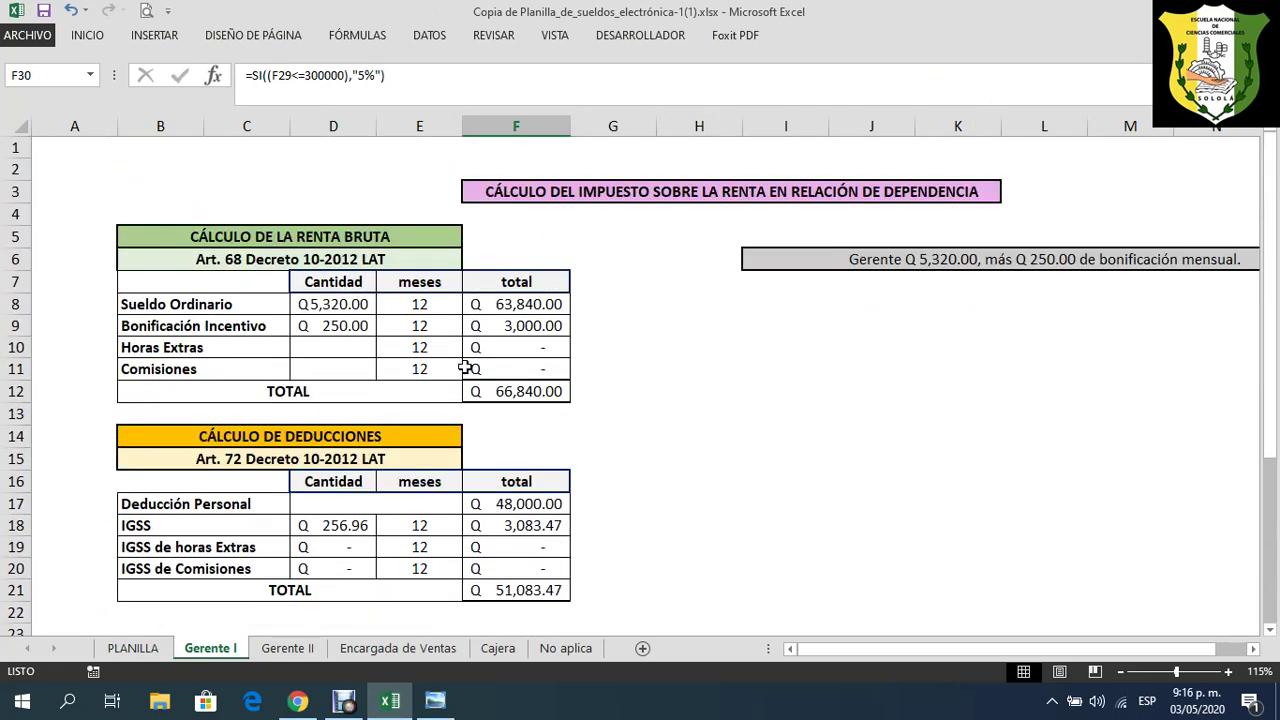
pyautogui.scroll(-4, 468, 375)
pyautogui.click(523, 505)
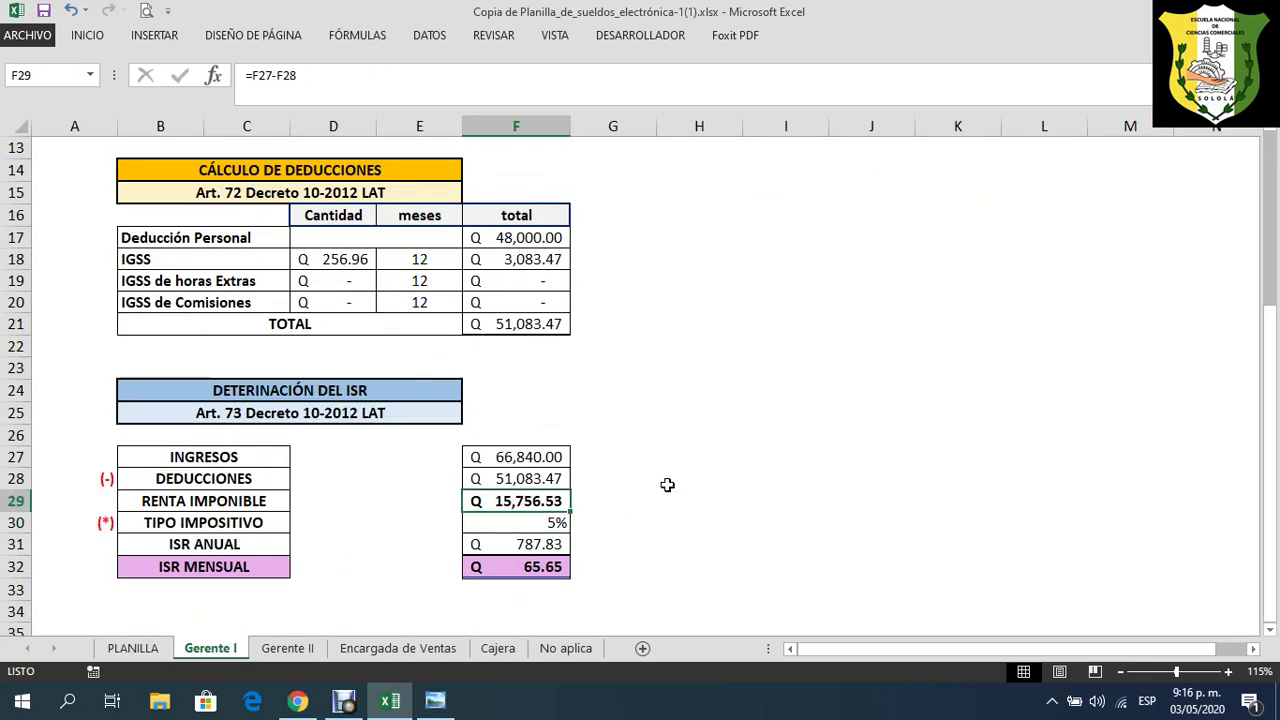
# - Examine the Gerente II sheet's RENTA IMPONIBLE, the excess amount beside it, TIPO IMPOSITIVO, Importe fijo and ISR MENSUAL
pyautogui.click(287, 648)
pyautogui.click(446, 512)
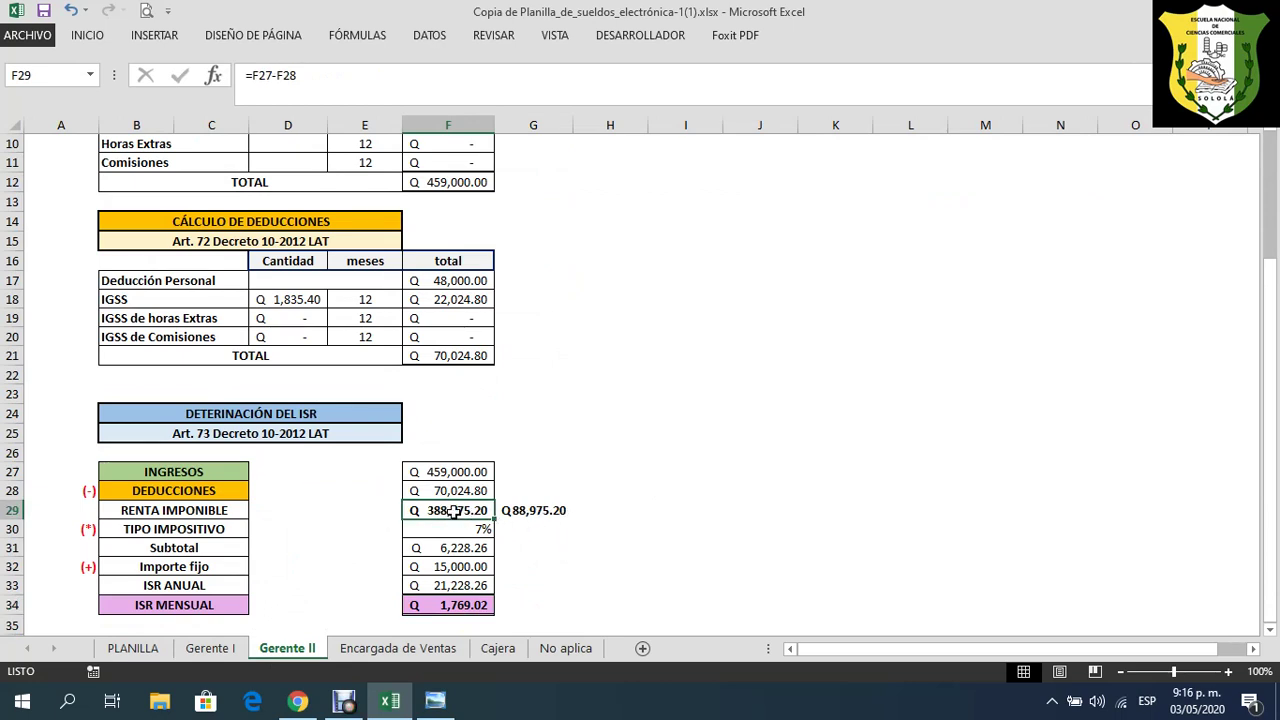
pyautogui.click(554, 510)
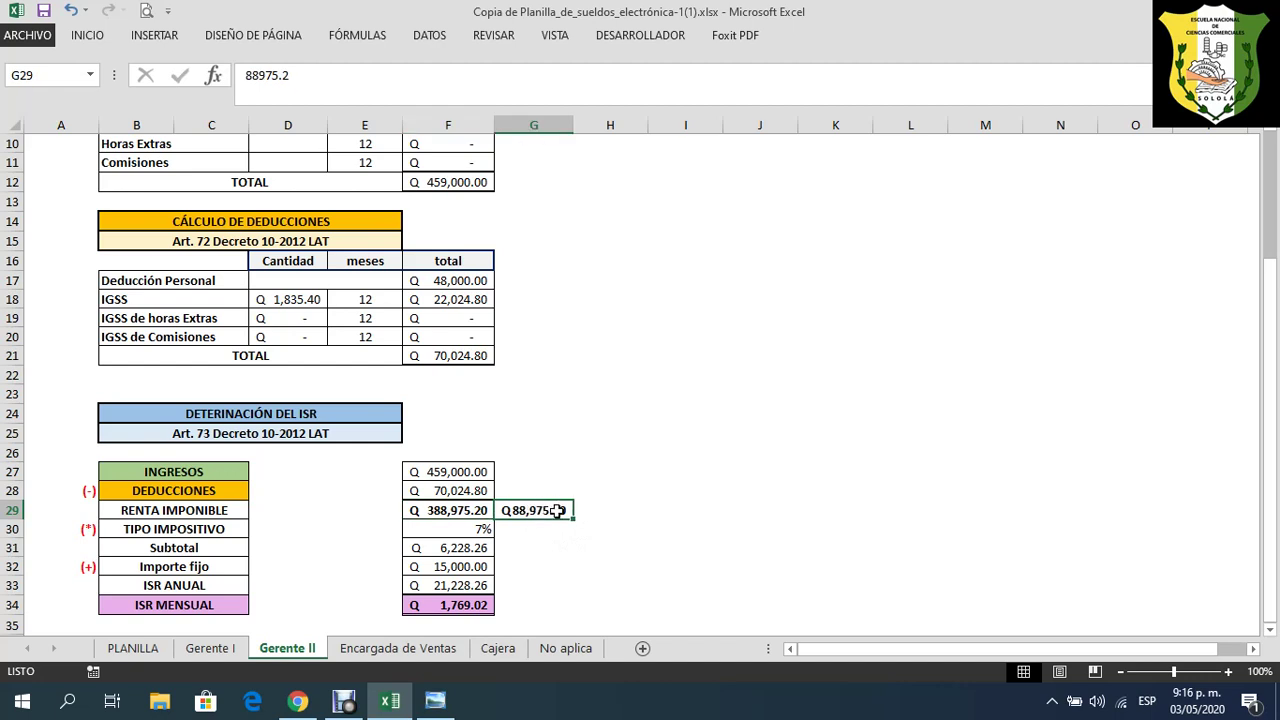
pyautogui.click(478, 528)
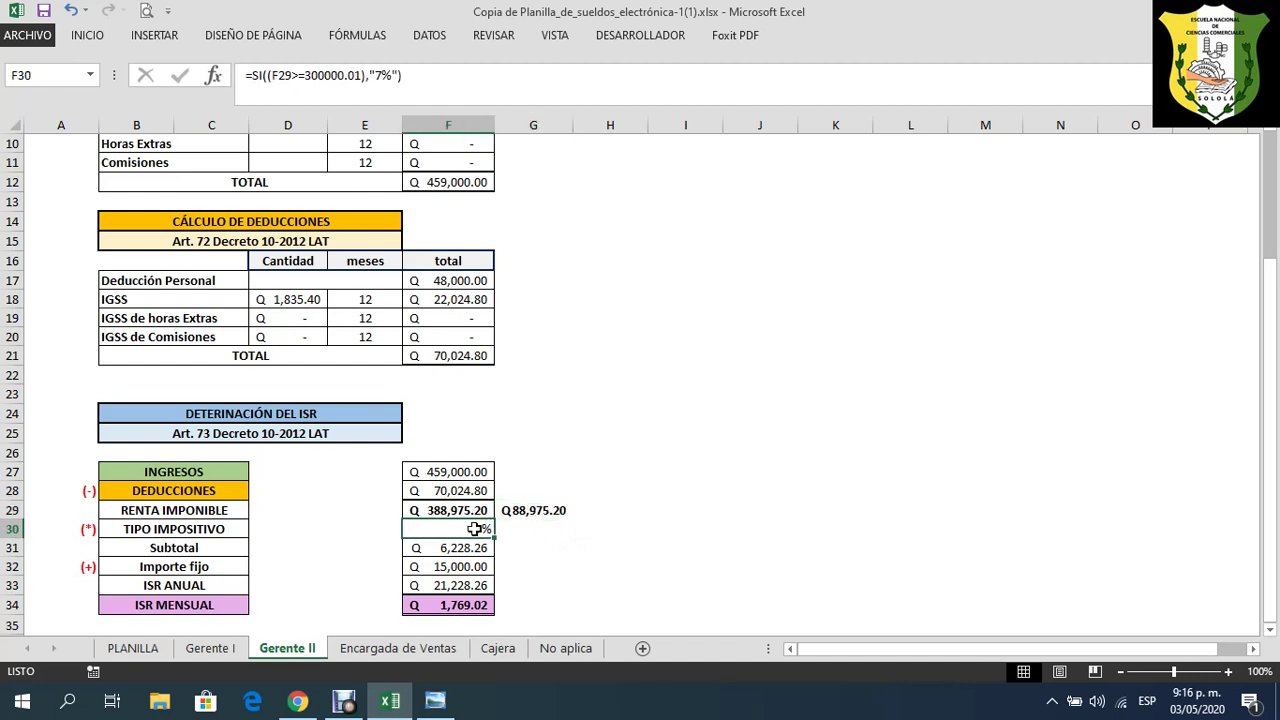
pyautogui.click(478, 568)
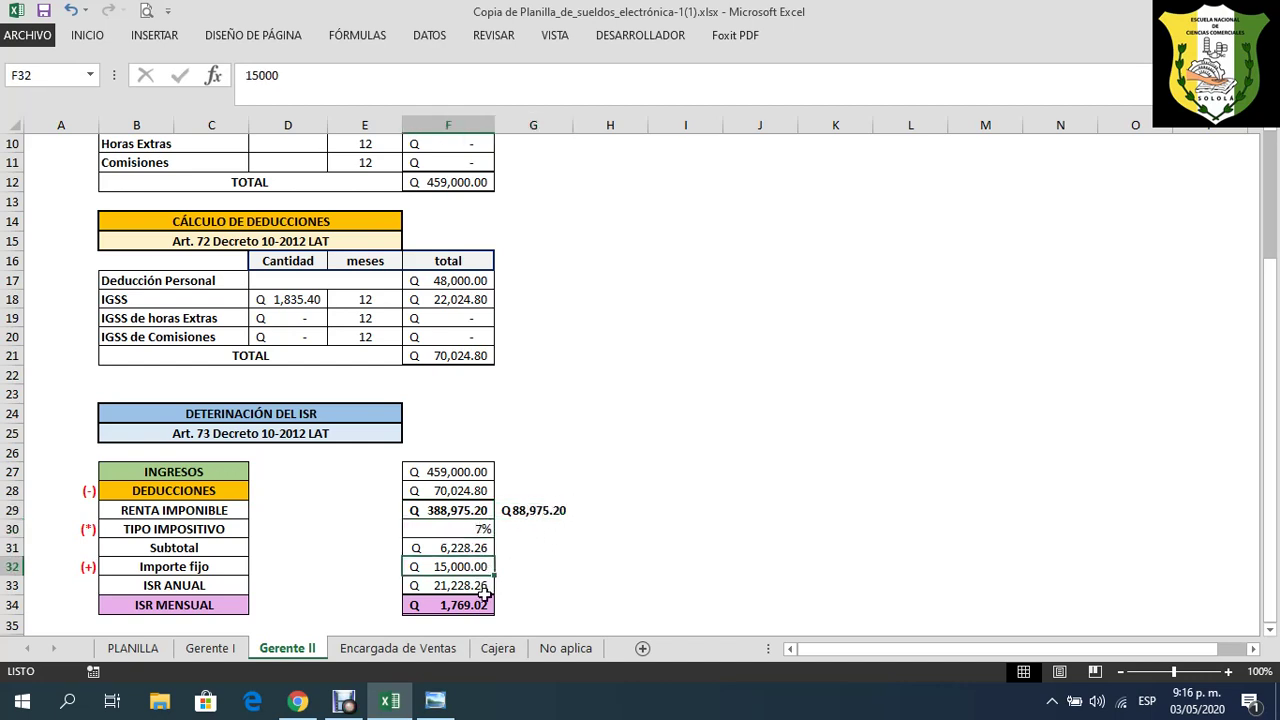
pyautogui.click(476, 604)
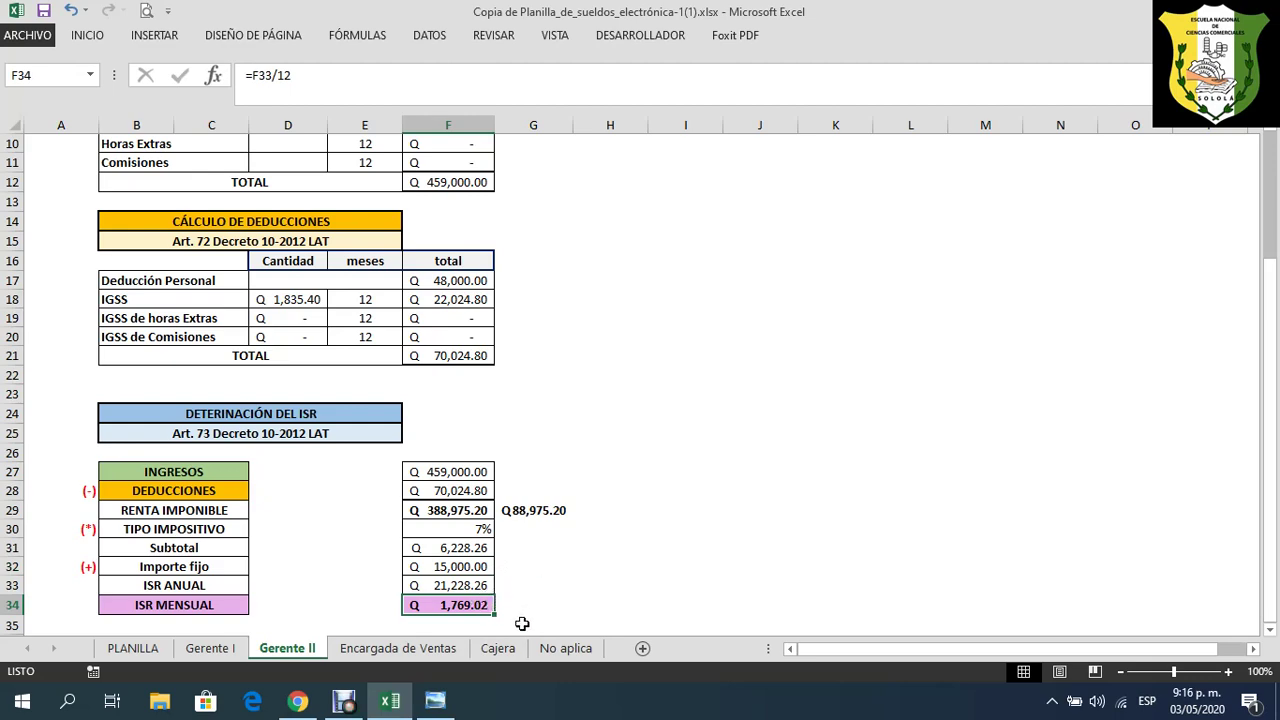
pyautogui.scroll(3, 580, 437)
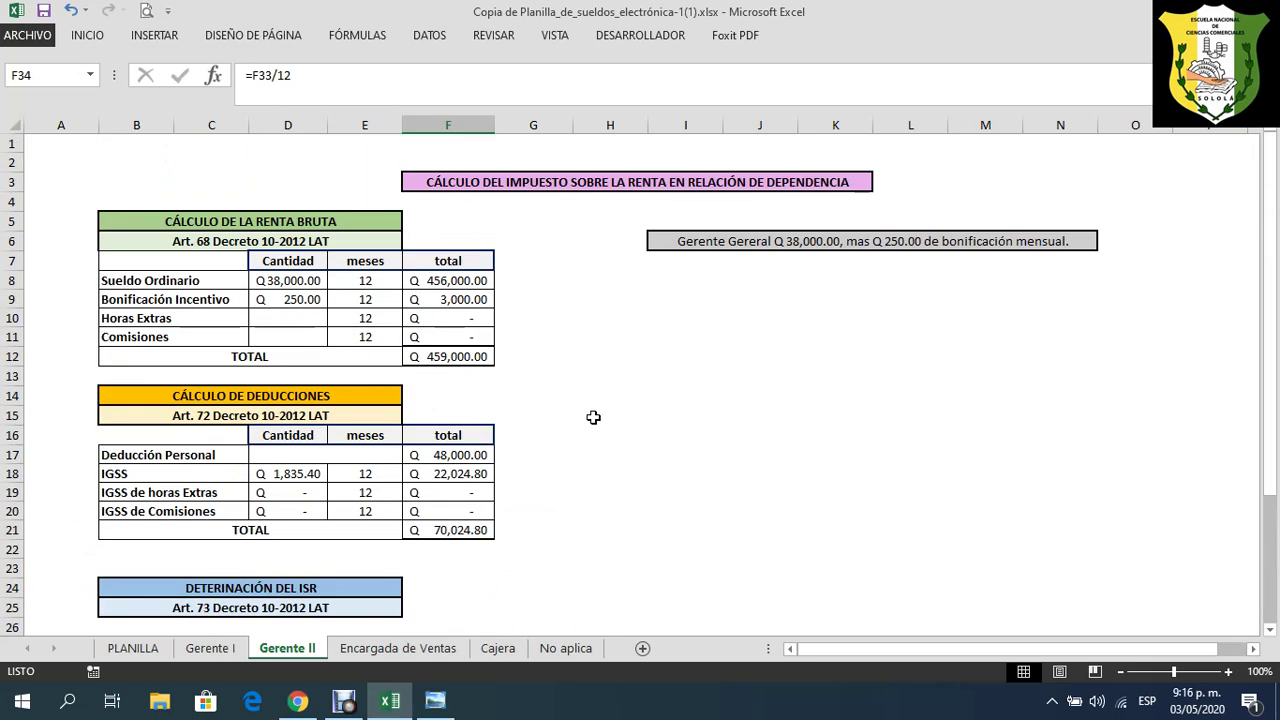